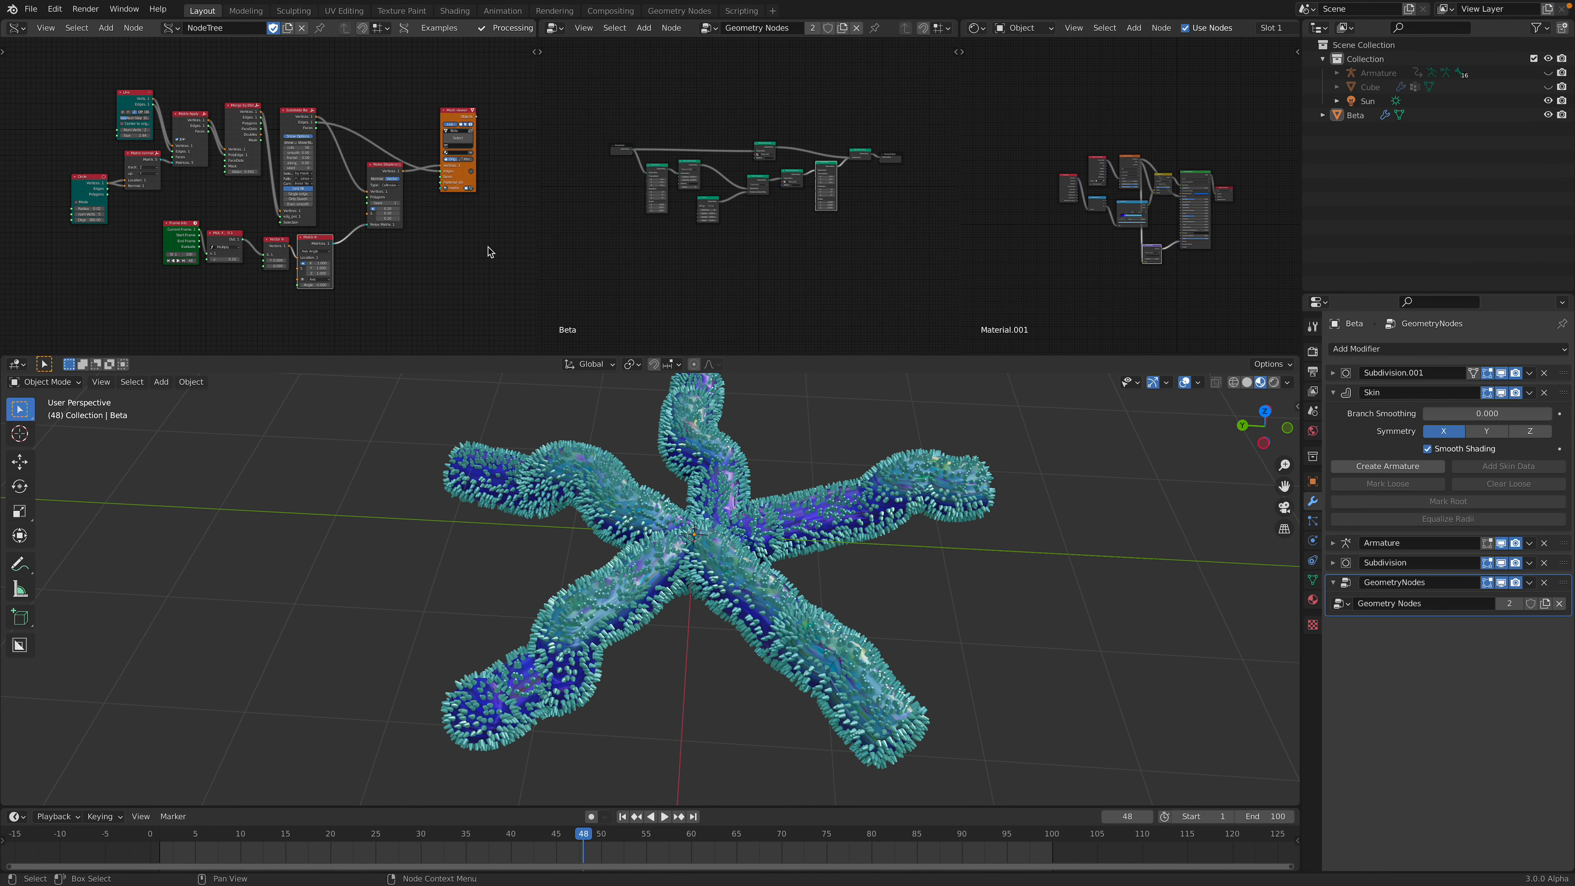
- Enlarge the 3D viewport by reducing the height of the node editors and narrowing the material node editor
scroll(682, 241, up, 1)
drag(956, 211, 1098, 293)
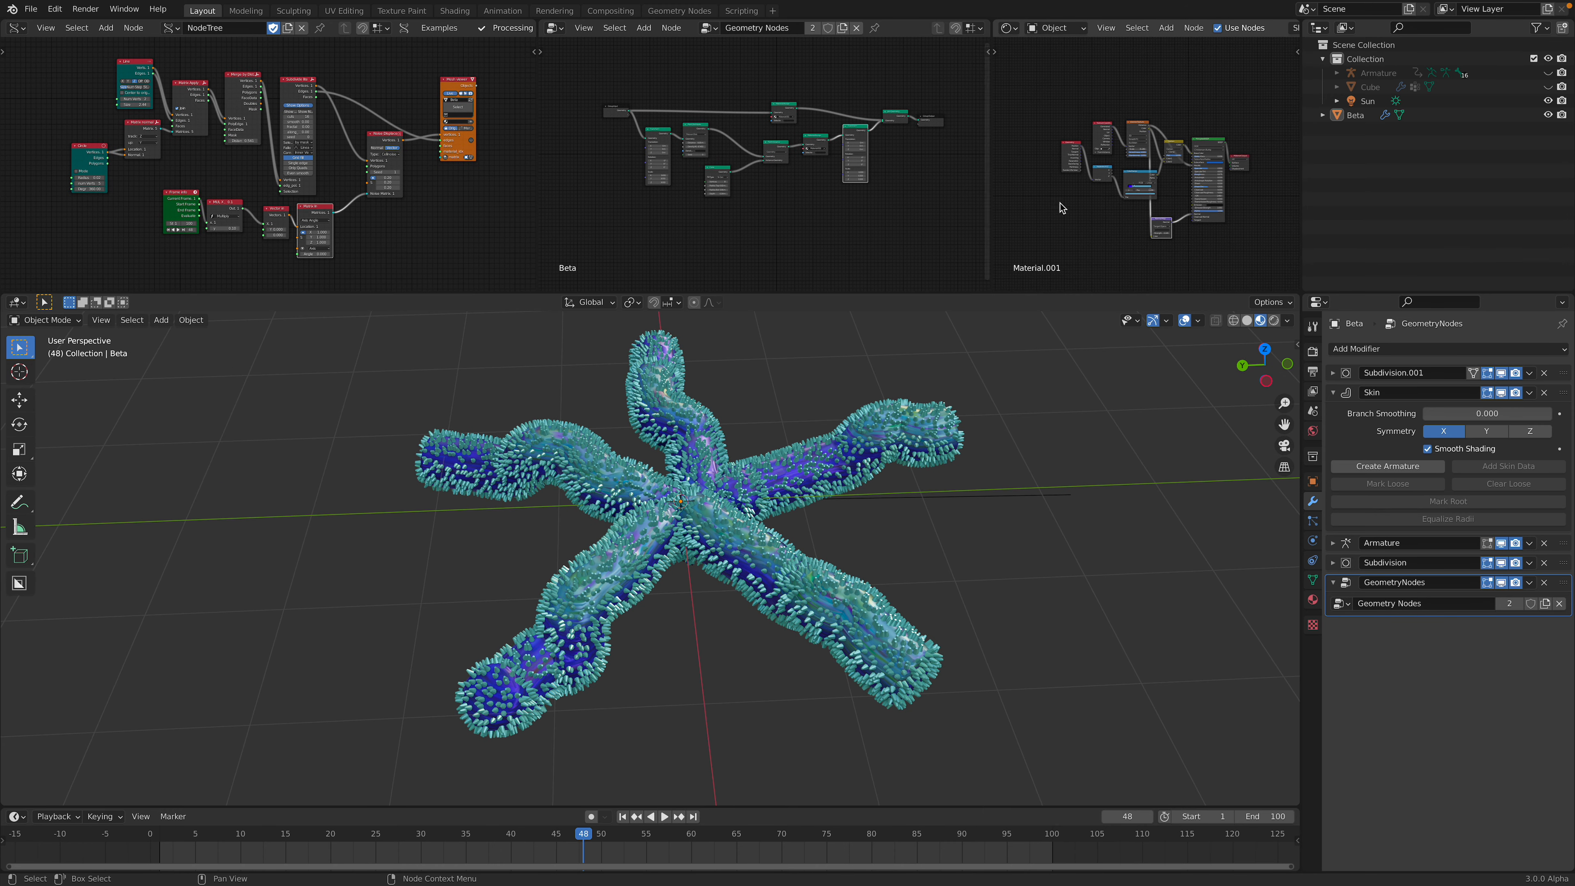
scroll(1099, 214, up, 1)
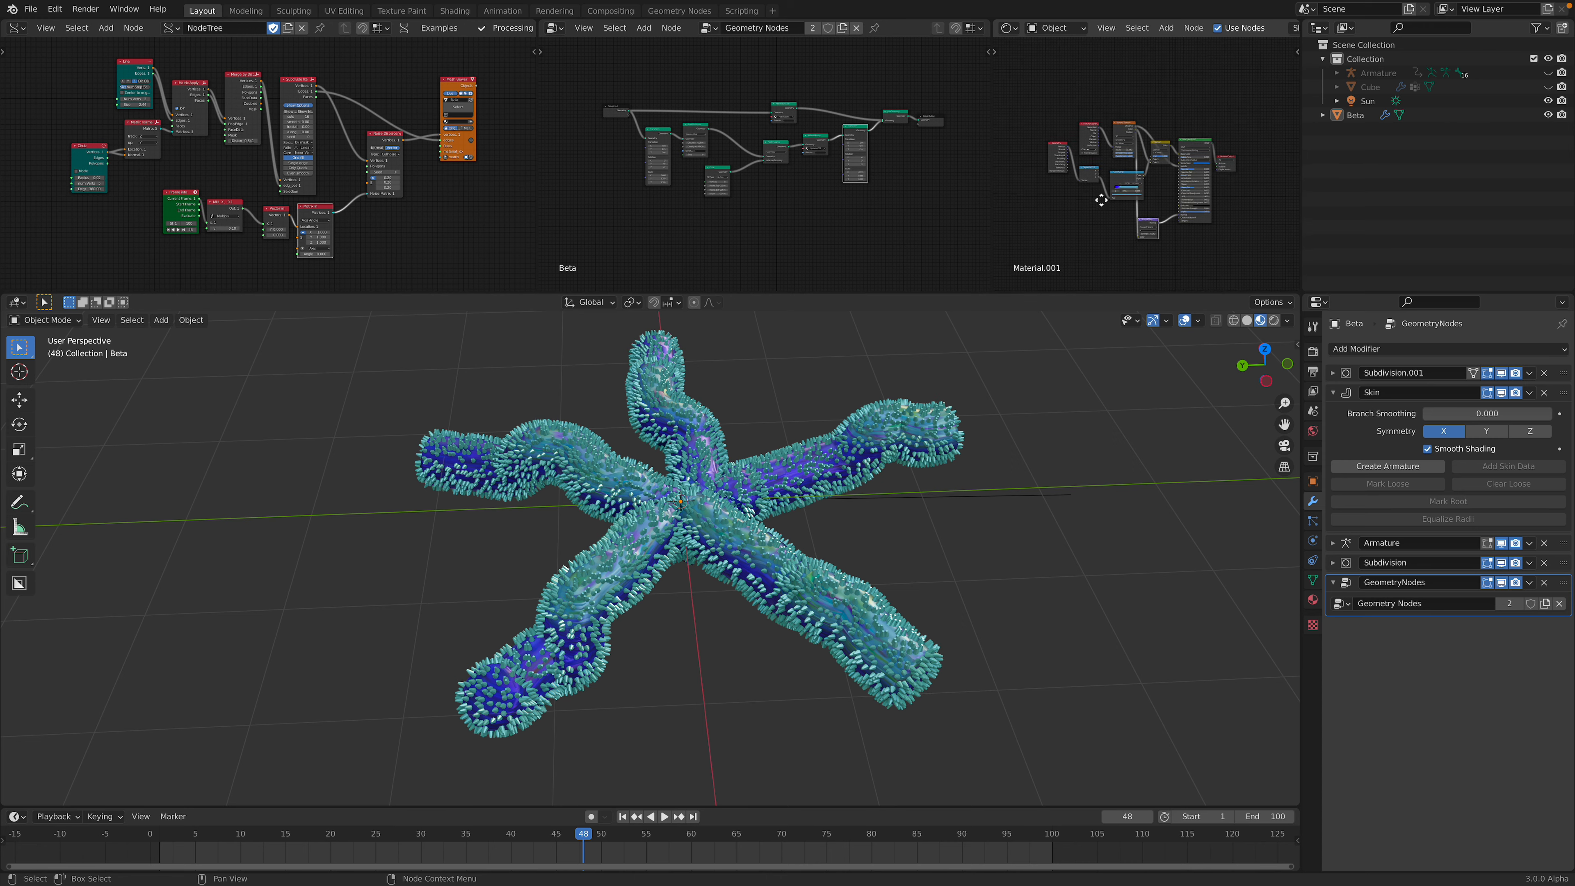
middle_drag(1113, 335, 1125, 366)
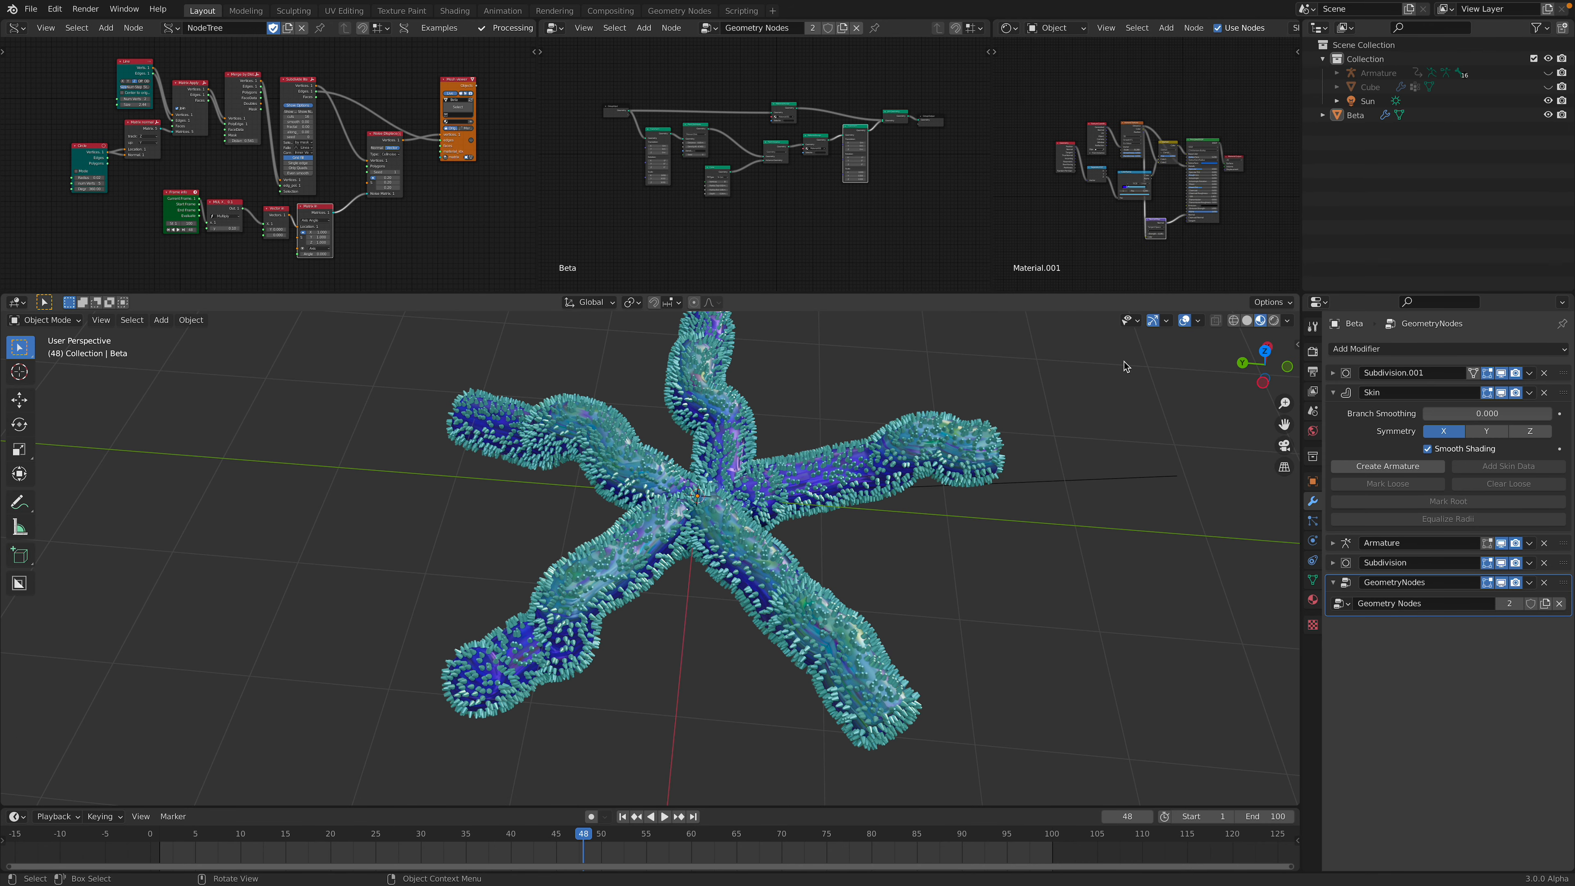
- Preview the starfish in rendered shading from a low side angle
click(1274, 322)
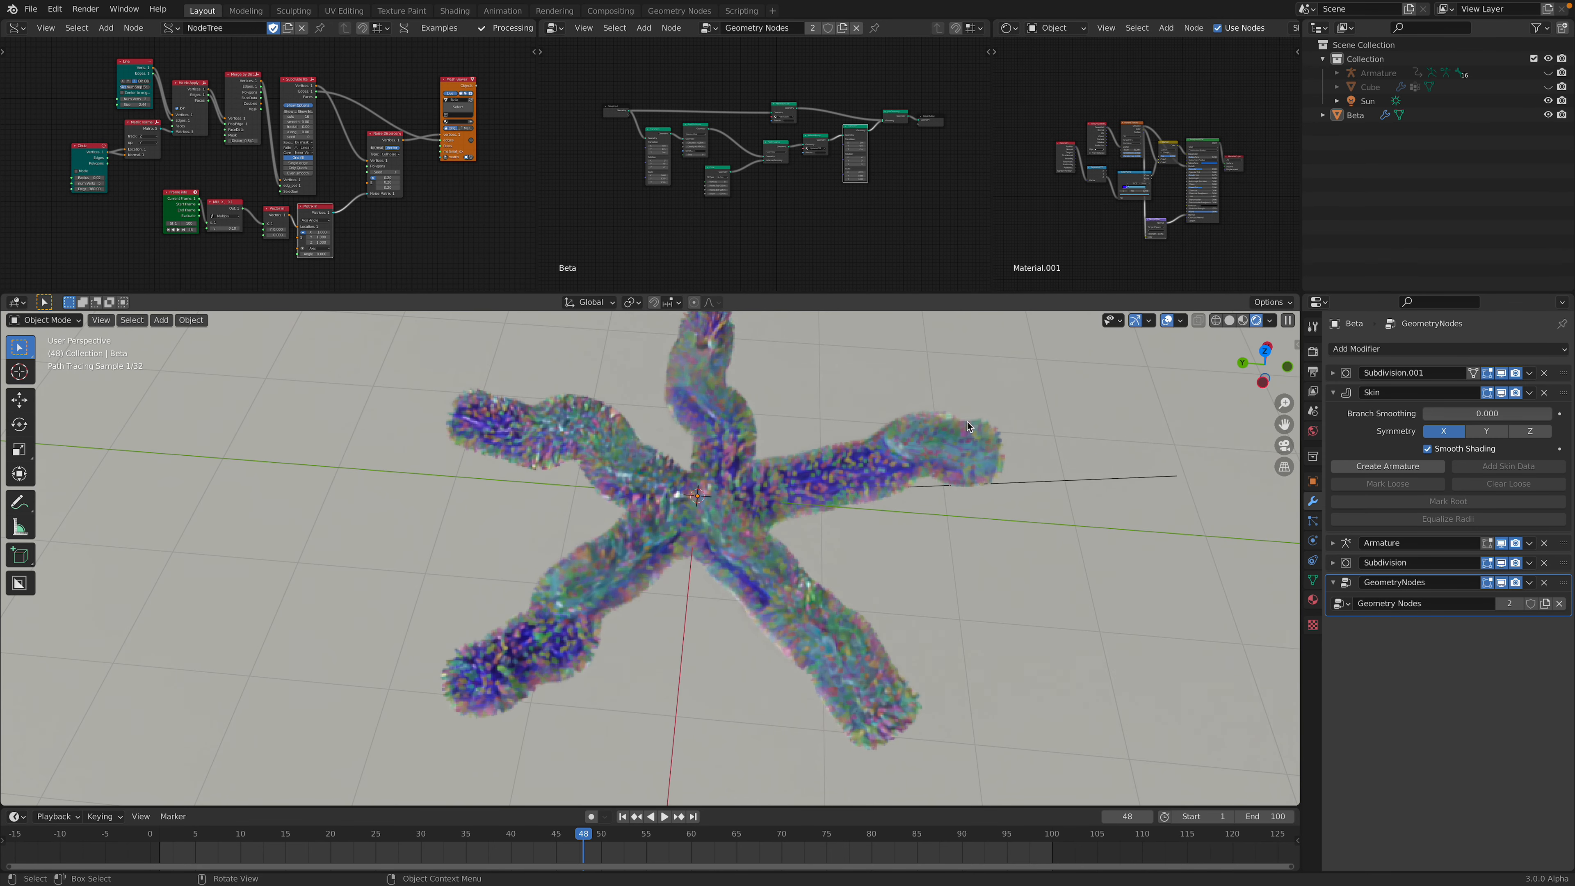
click(1229, 320)
mouse_move(984, 447)
middle_down()
mouse_move(908, 451)
mouse_move(1245, 334)
middle_up()
scroll(1132, 189, up, 2)
click(1280, 322)
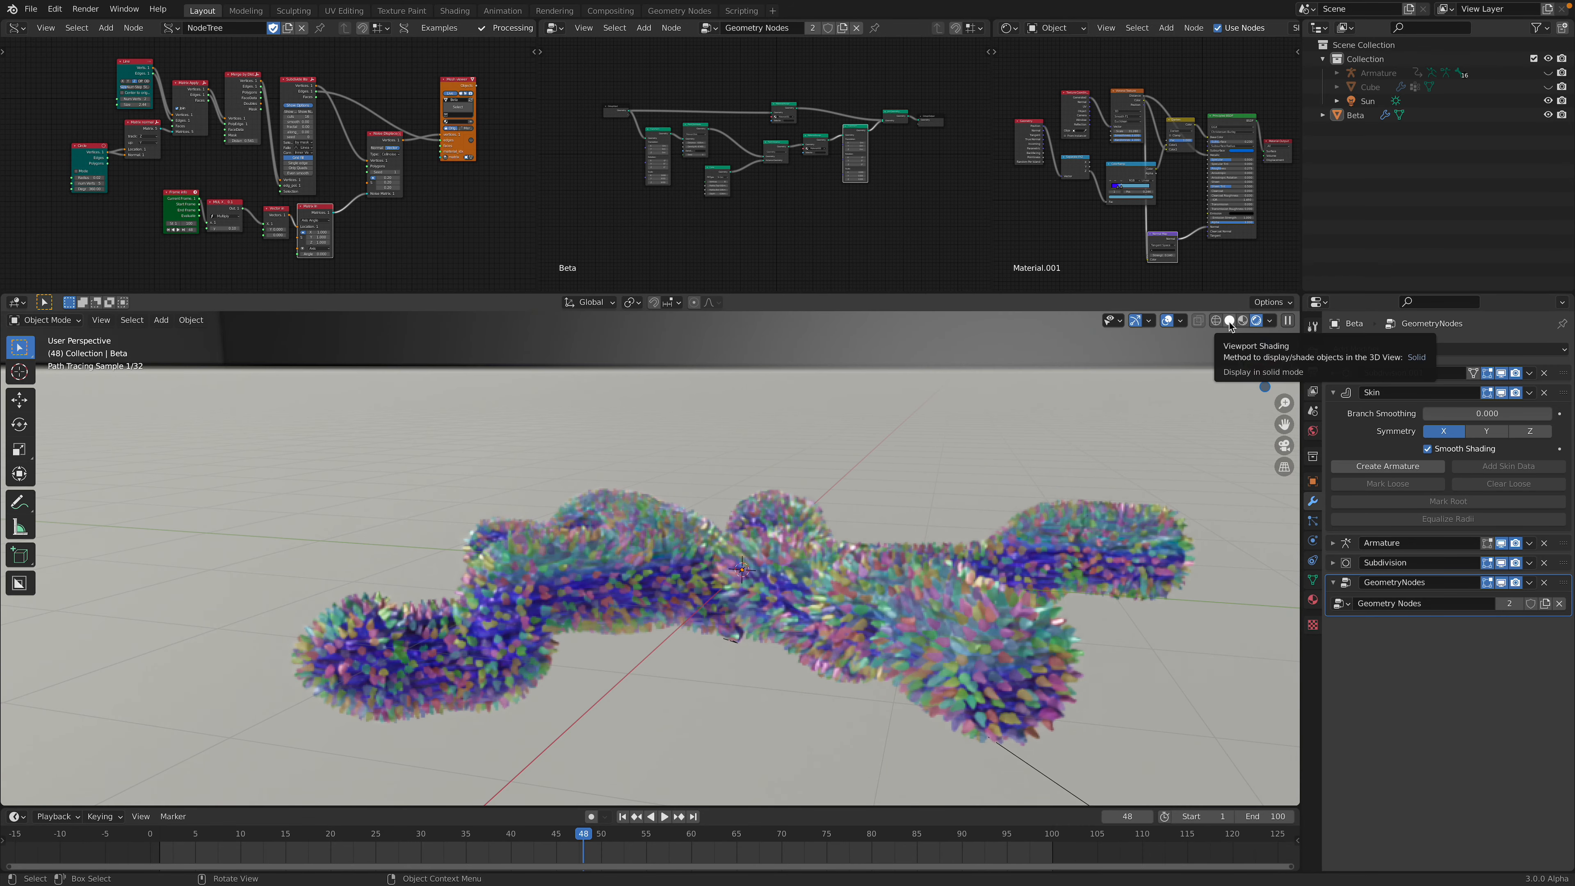
- Switch the viewport to solid shading and select the Beta starfish object
click(1229, 322)
middle_drag(918, 512, 828, 500)
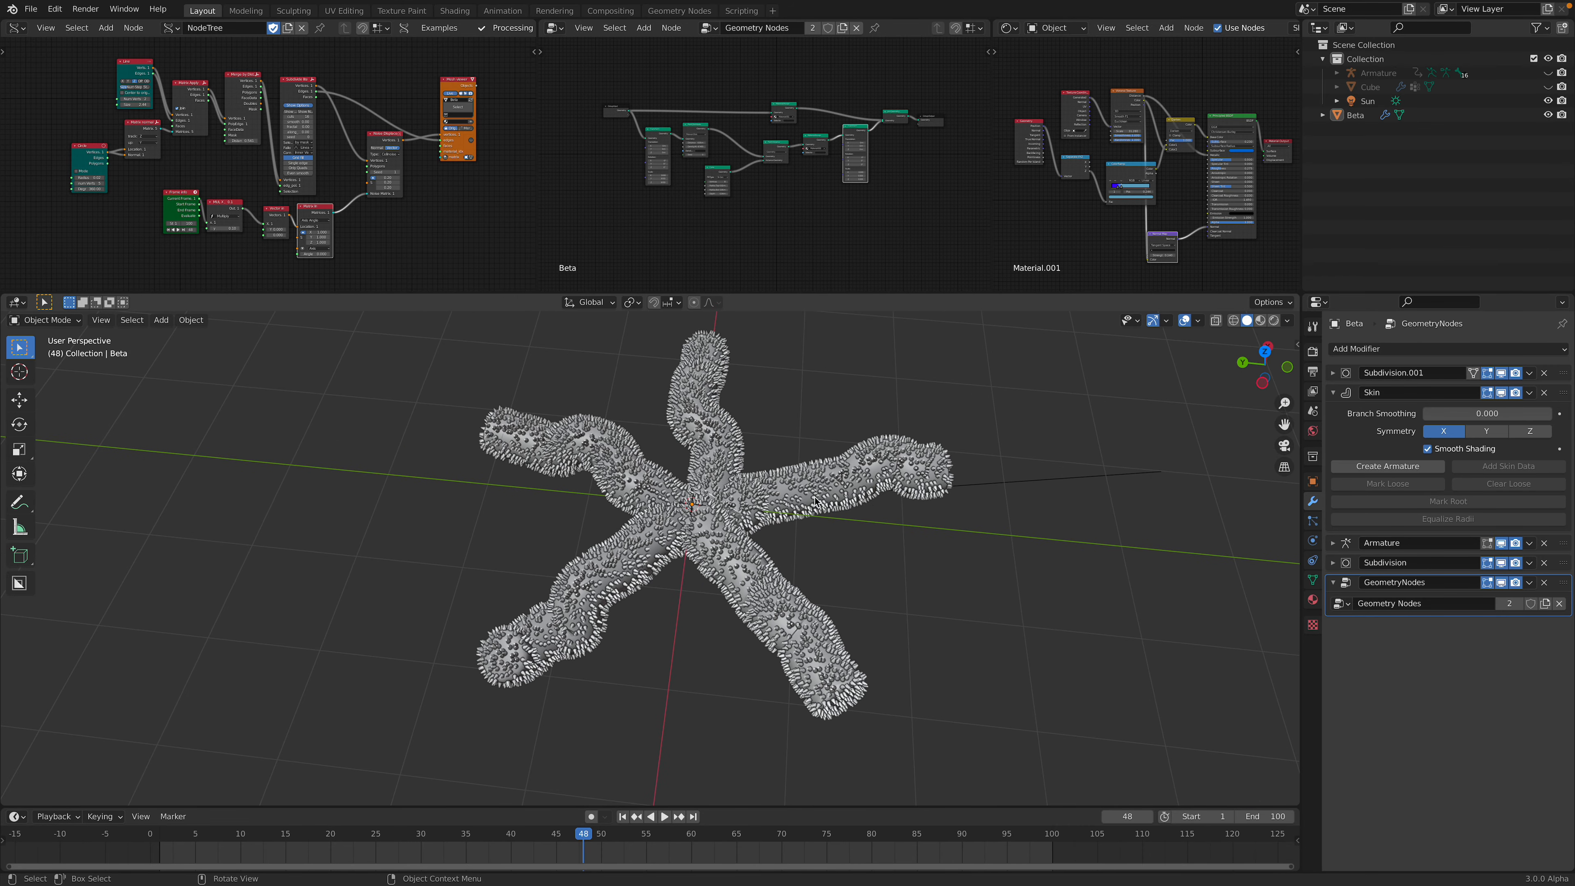
scroll(815, 502, up, 1)
scroll(831, 228, up, 2)
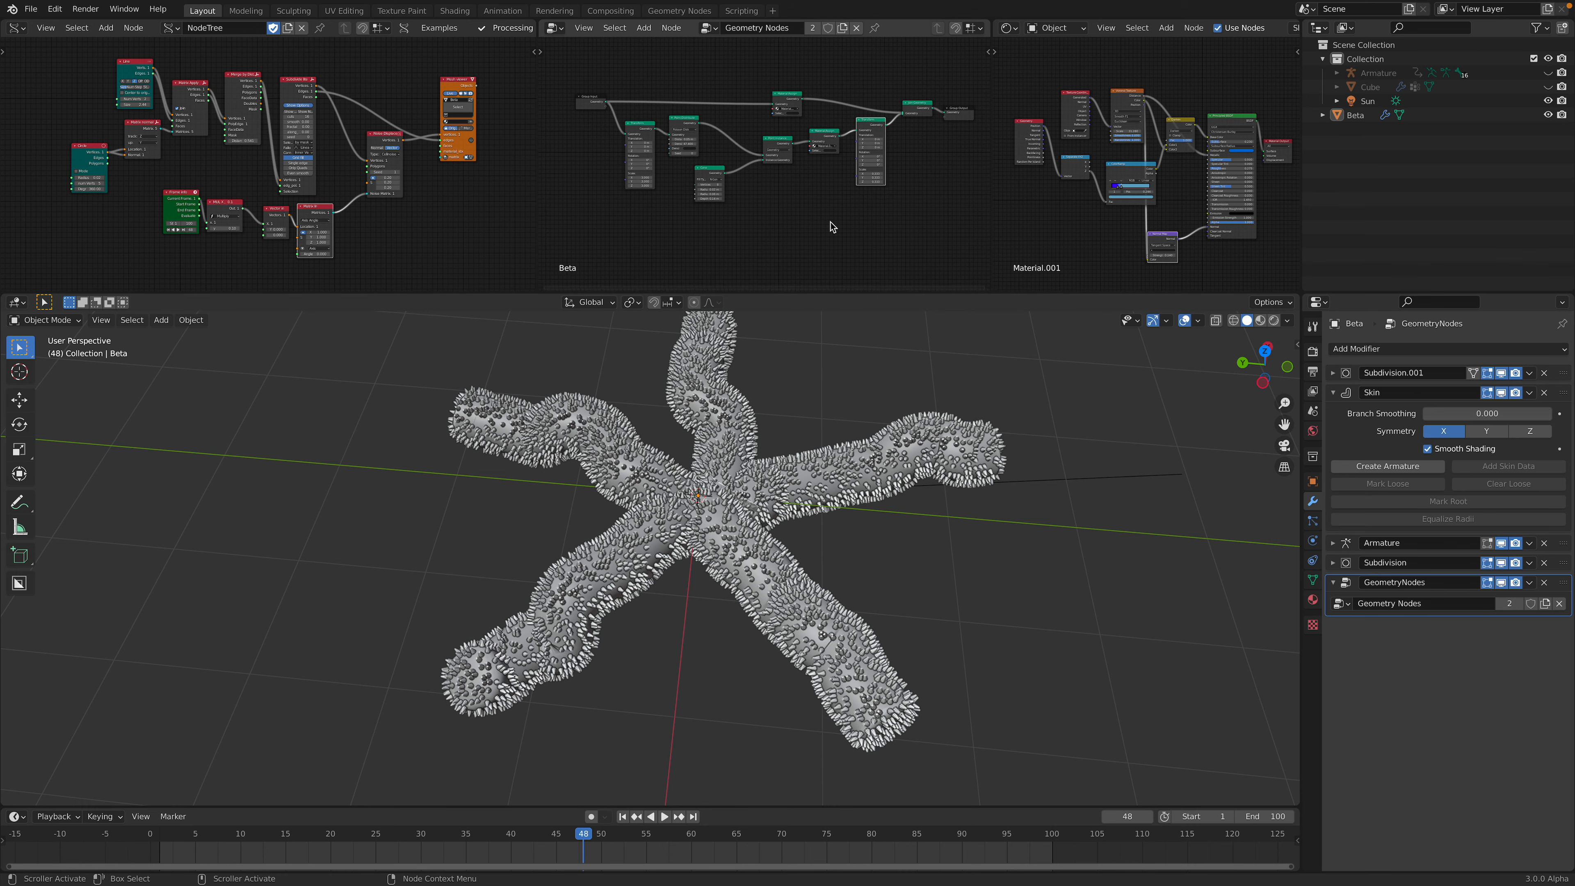
middle_drag(831, 227, 817, 228)
middle_drag(842, 408, 847, 402)
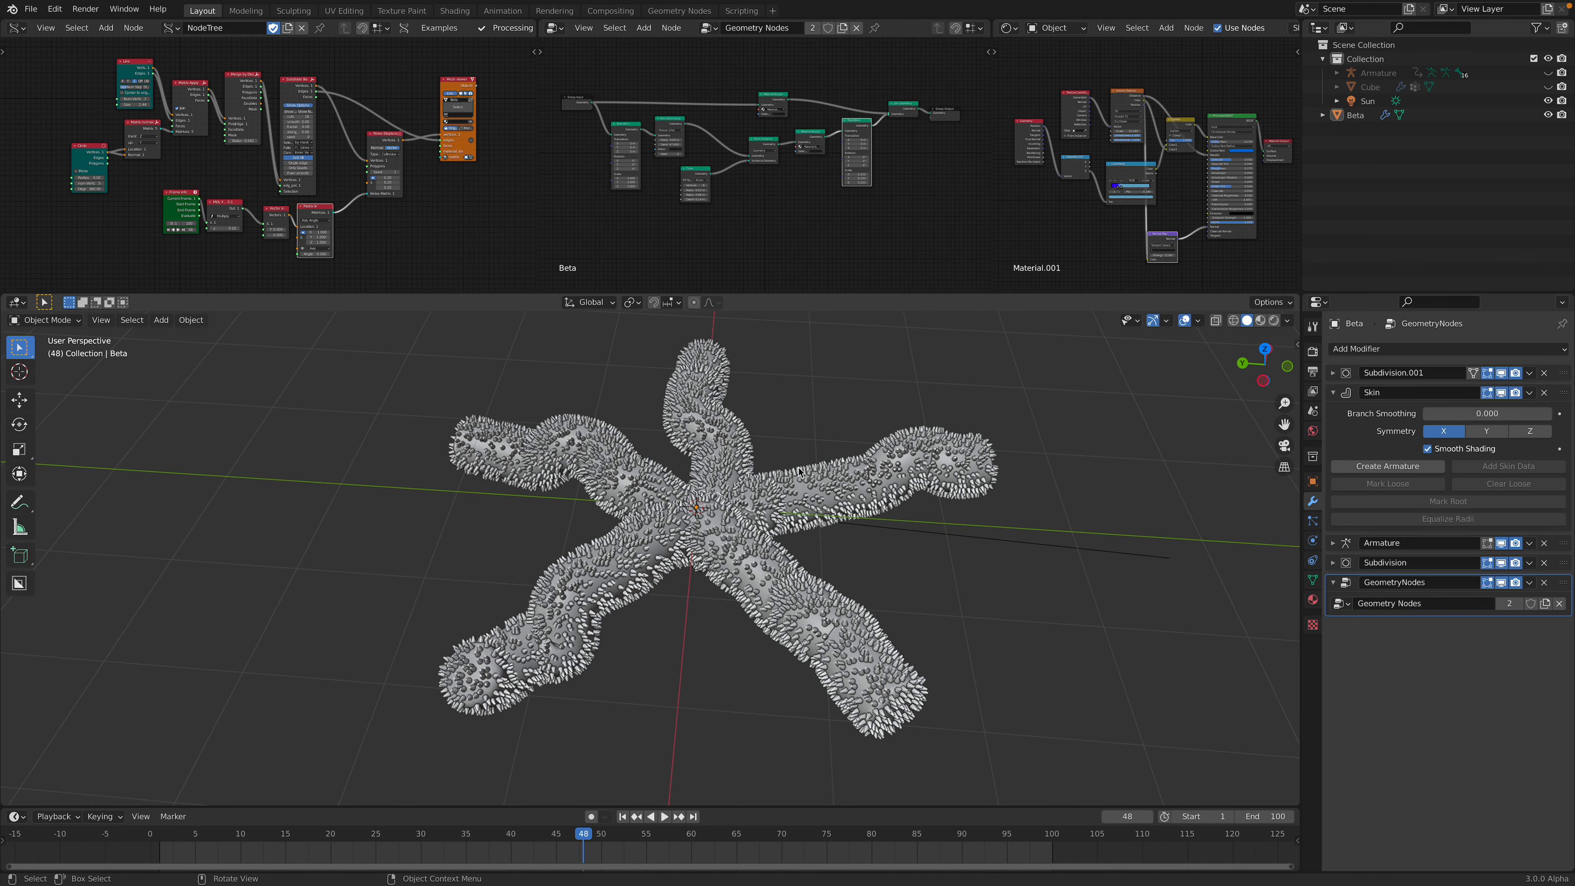
middle_drag(817, 221, 826, 233)
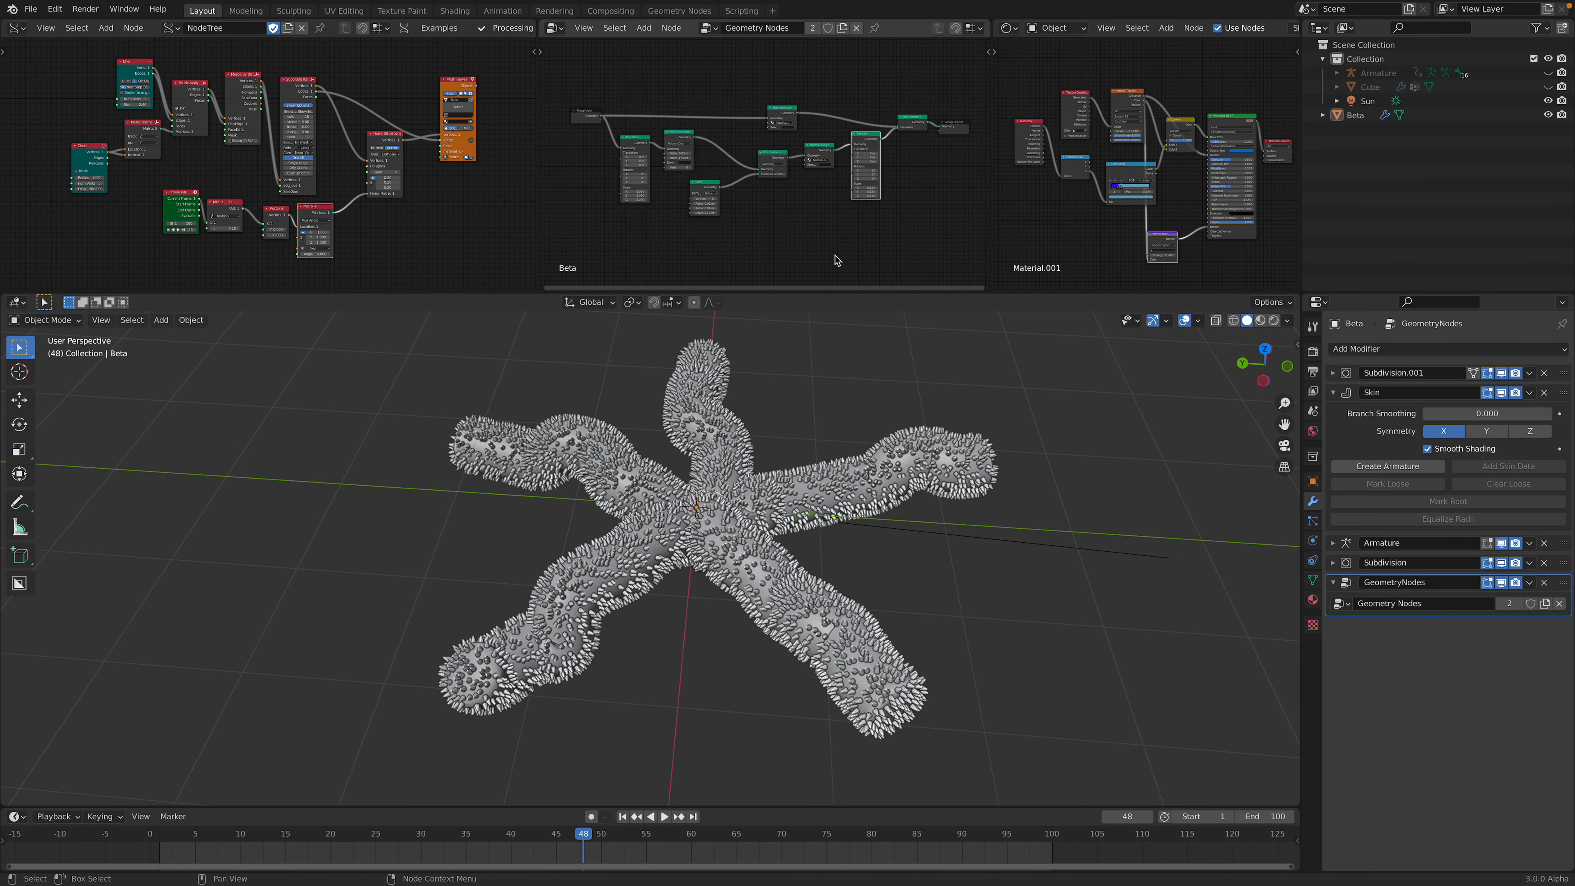
scroll(834, 255, up, 1)
scroll(847, 513, up, 3)
click(847, 515)
middle_drag(847, 515, 853, 578)
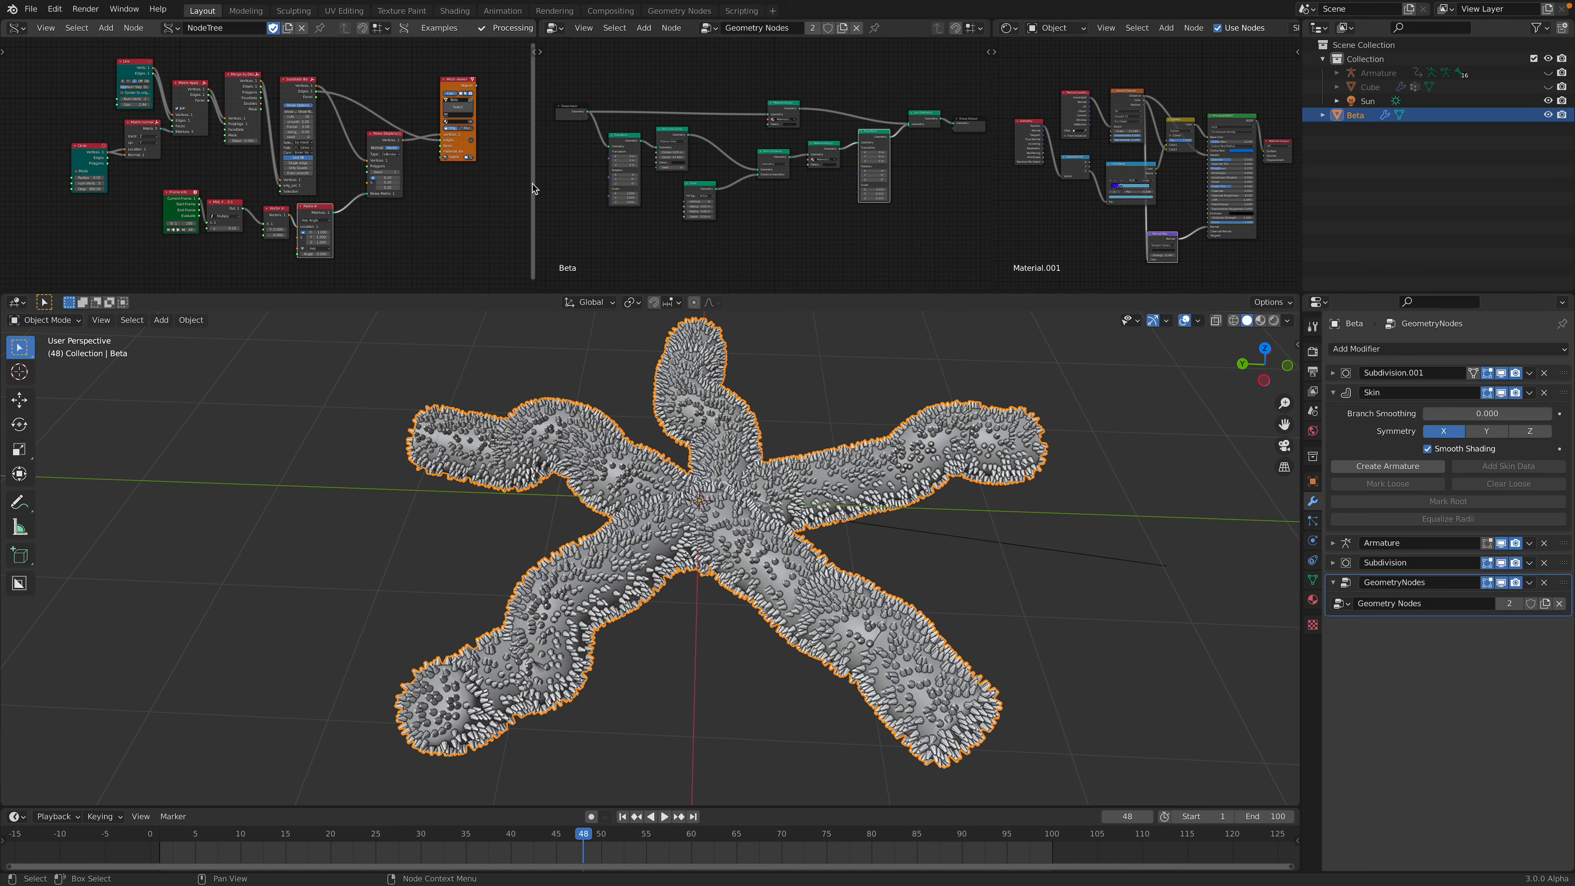
- Set num Verts of the Circle node to 8
drag(536, 185, 538, 185)
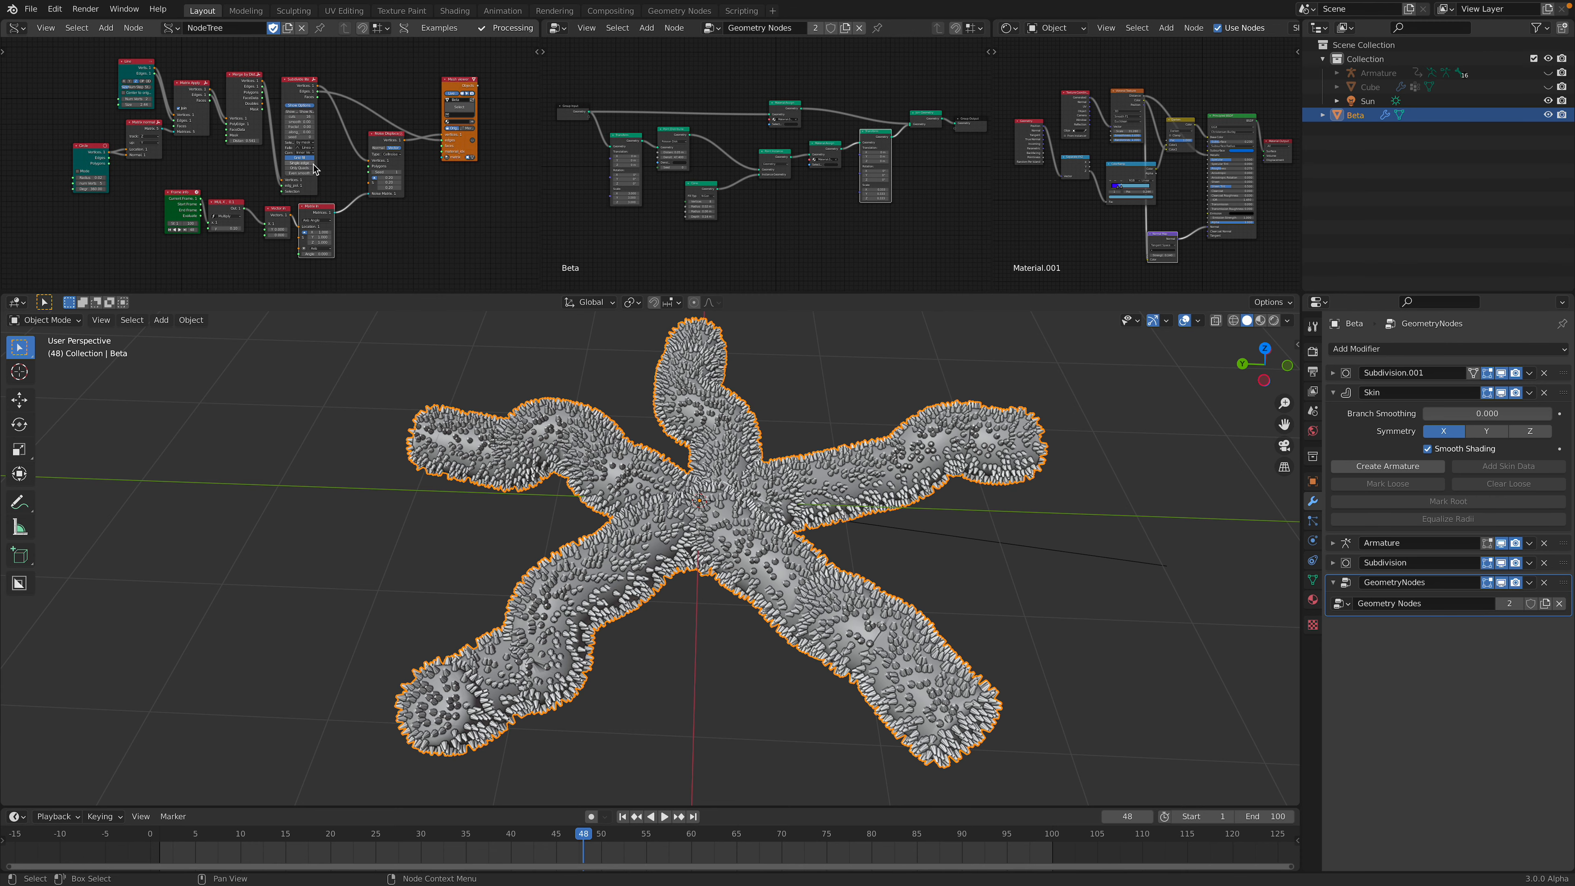
middle_drag(337, 179, 351, 181)
middle_drag(667, 425, 690, 331)
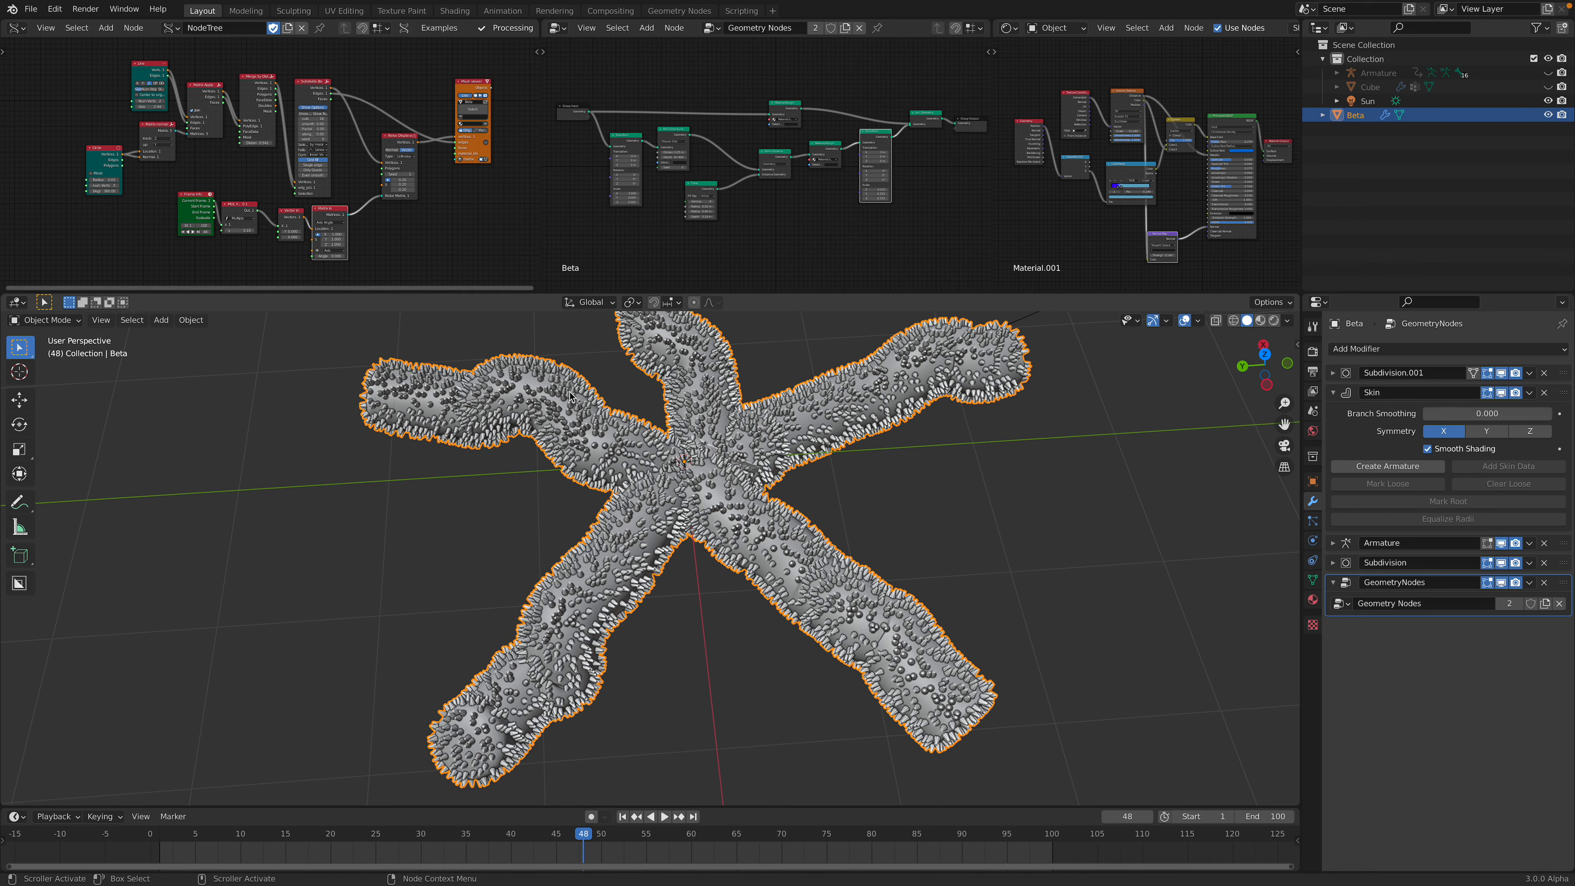
drag(769, 292, 774, 279)
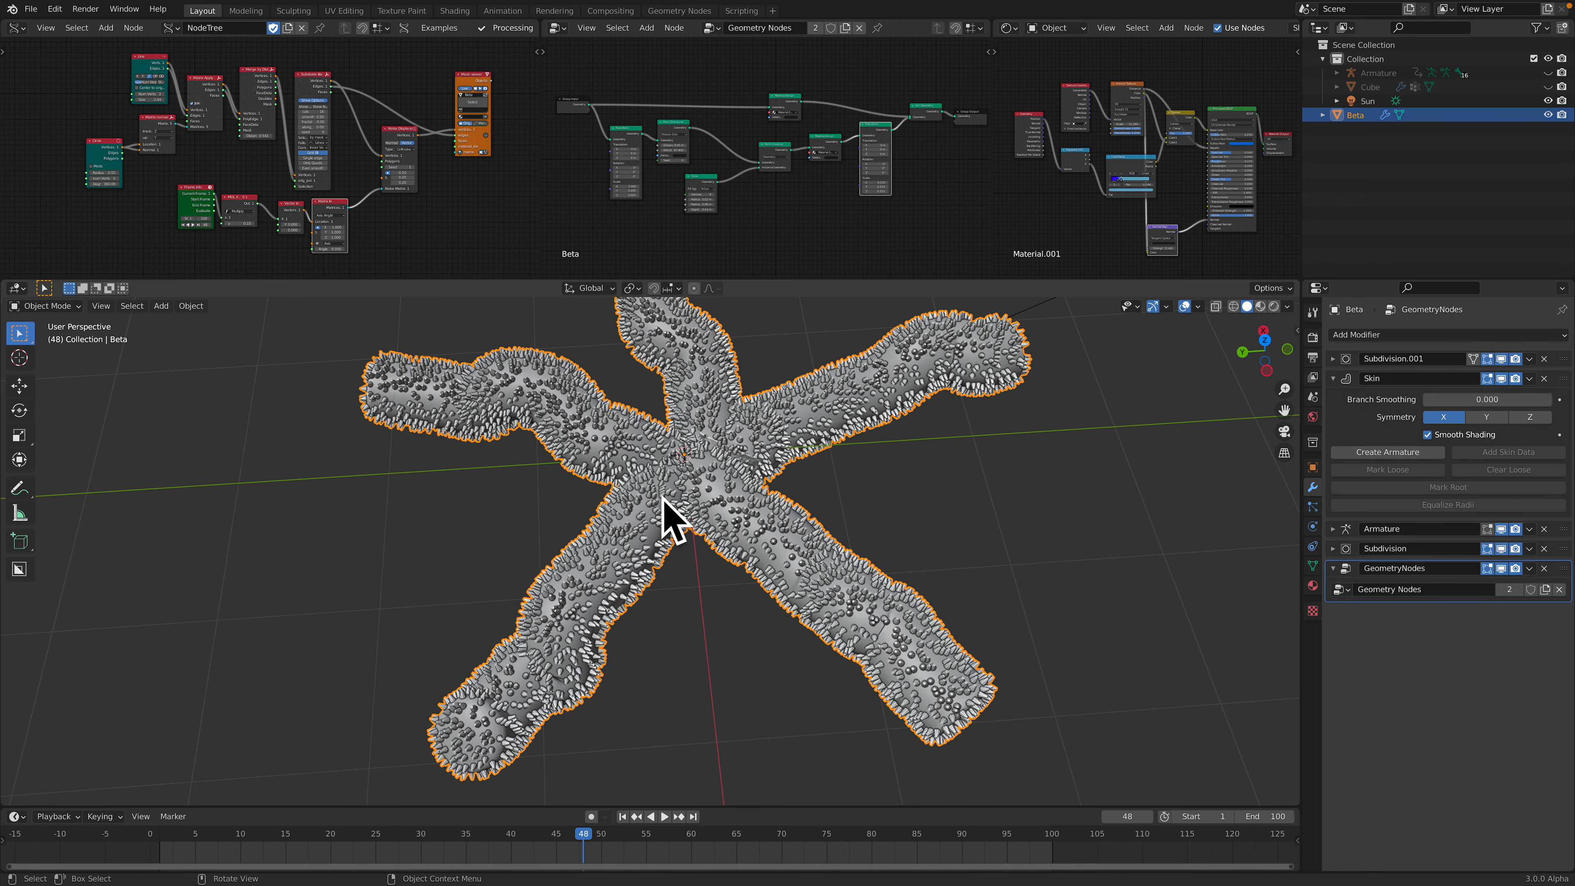
scroll(264, 155, up, 7)
middle_drag(200, 188, 327, 193)
scroll(231, 143, up, 3)
click(186, 181)
text(8)
key(Return)
- Add skin data to the Skin modifier for the eight-armed skeleton and preview it briefly in rendered shading
middle_drag(397, 422, 361, 392)
middle_drag(461, 426, 657, 478)
mouse_move(184, 162)
mouse_down()
mouse_move(242, 162)
mouse_move(180, 162)
mouse_up()
scroll(268, 157, up, 1)
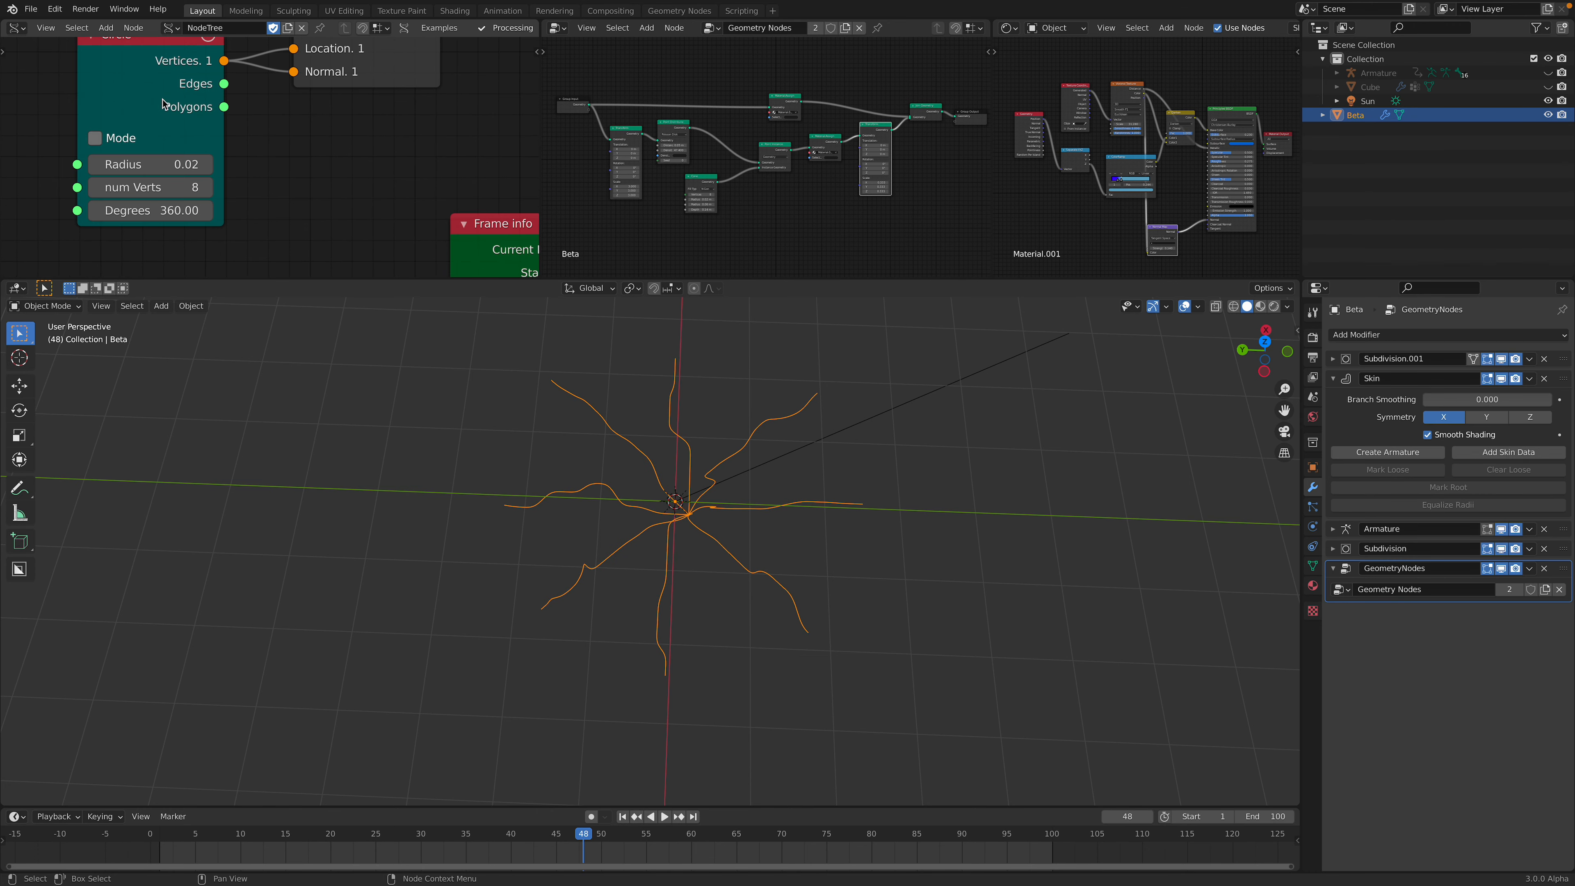
middle_drag(534, 430, 733, 477)
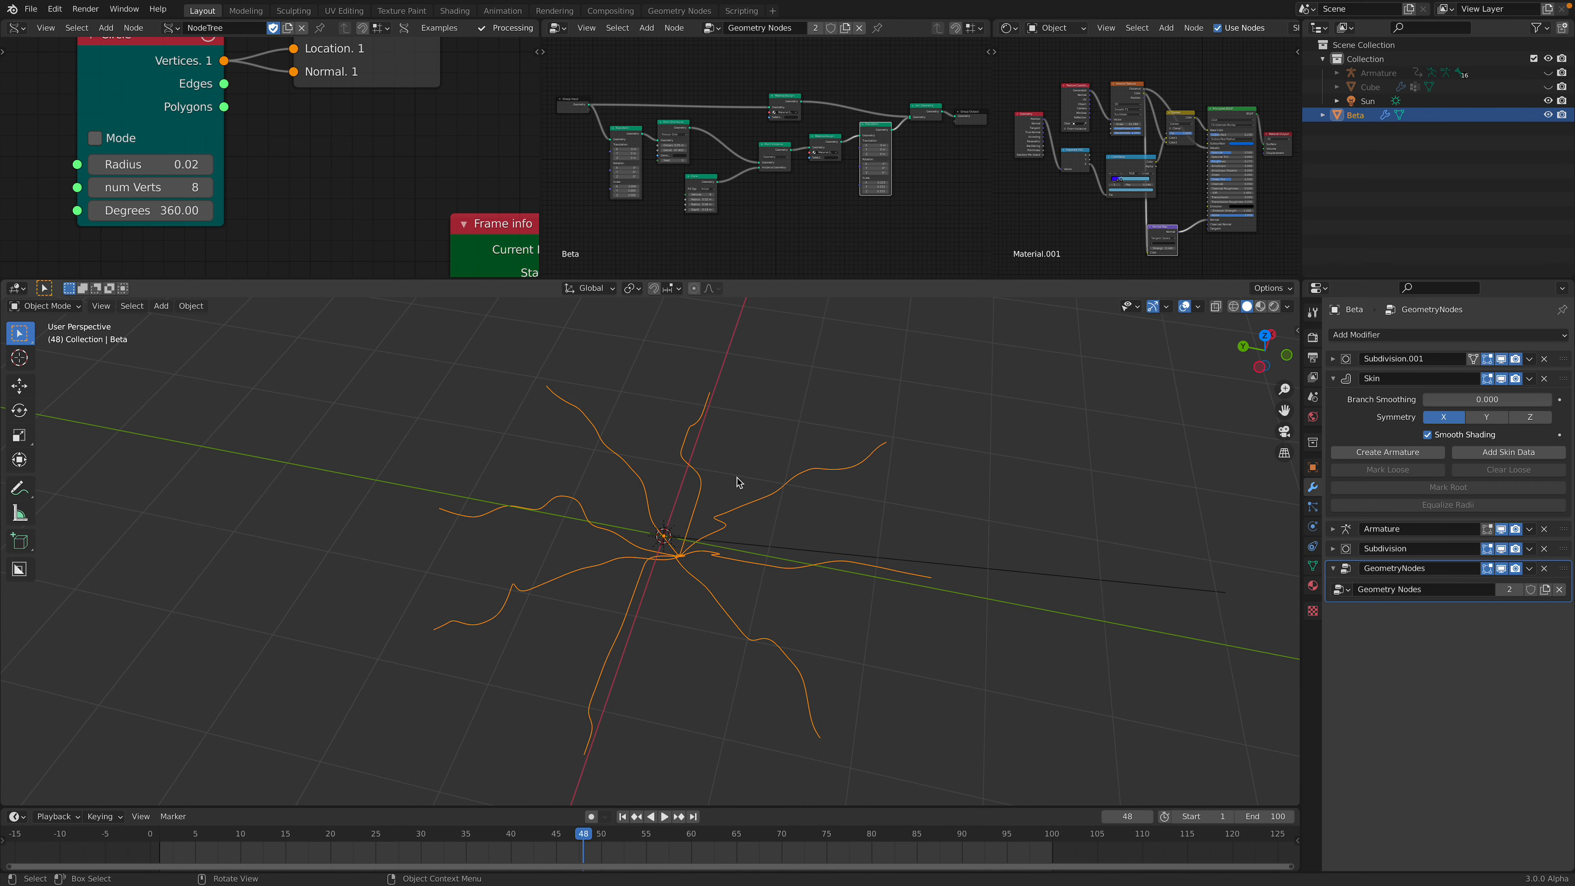
click(1494, 451)
mouse_move(670, 509)
middle_down()
mouse_move(651, 490)
mouse_move(682, 496)
middle_up()
click(1273, 307)
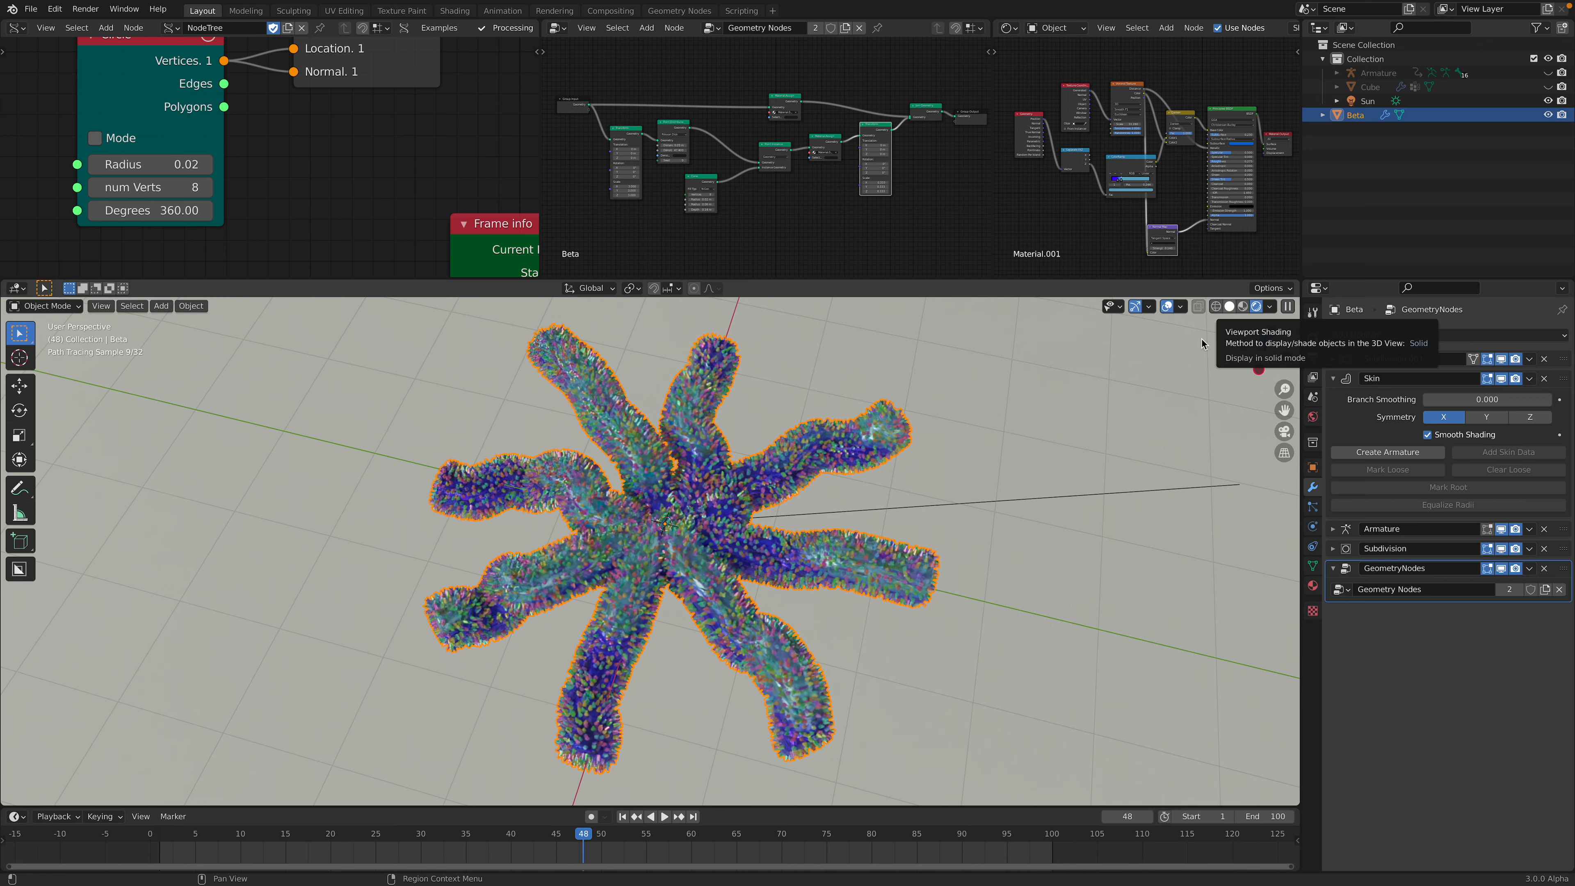
click(1231, 306)
- Enlarge the Sverchok node editor in height and width and frame the Circle and Line nodes
scroll(414, 188, down, 6)
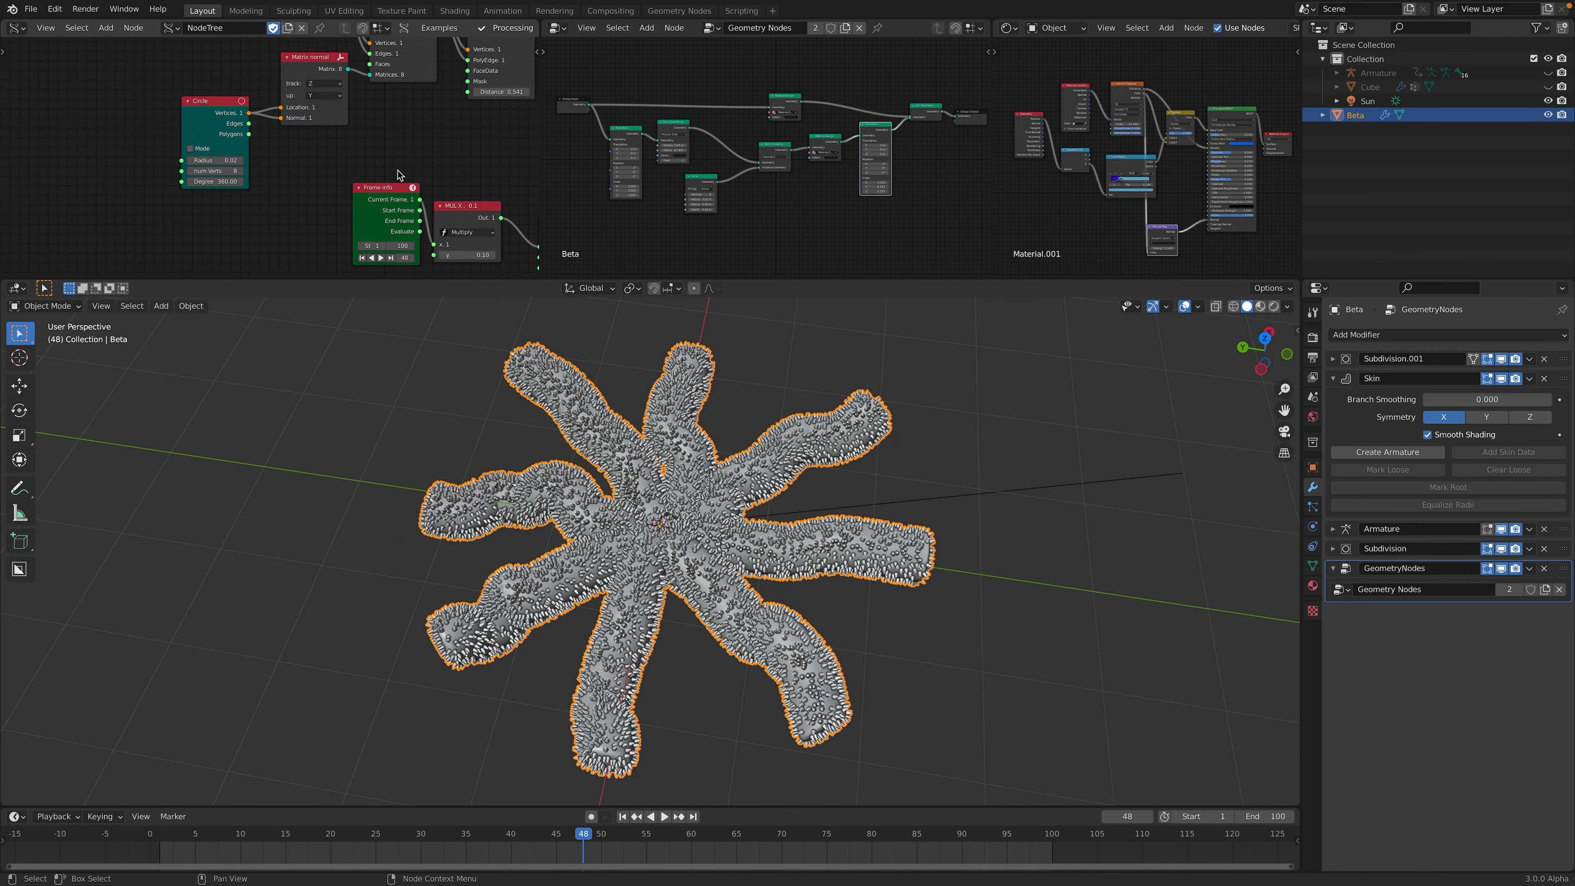
drag(536, 219, 698, 446)
scroll(263, 184, up, 4)
middle_drag(187, 128, 292, 196)
scroll(292, 196, up, 3)
- Slightly reposition the Line, Circle, Matrix normal and Matrix Apply nodes at the start of the Sverchok tree
drag(154, 125, 91, 126)
scroll(159, 132, down, 2)
middle_drag(161, 132, 248, 110)
drag(209, 98, 214, 94)
drag(366, 166, 355, 150)
drag(214, 97, 232, 89)
drag(269, 243, 236, 225)
drag(152, 301, 122, 270)
middle_drag(156, 255, 165, 244)
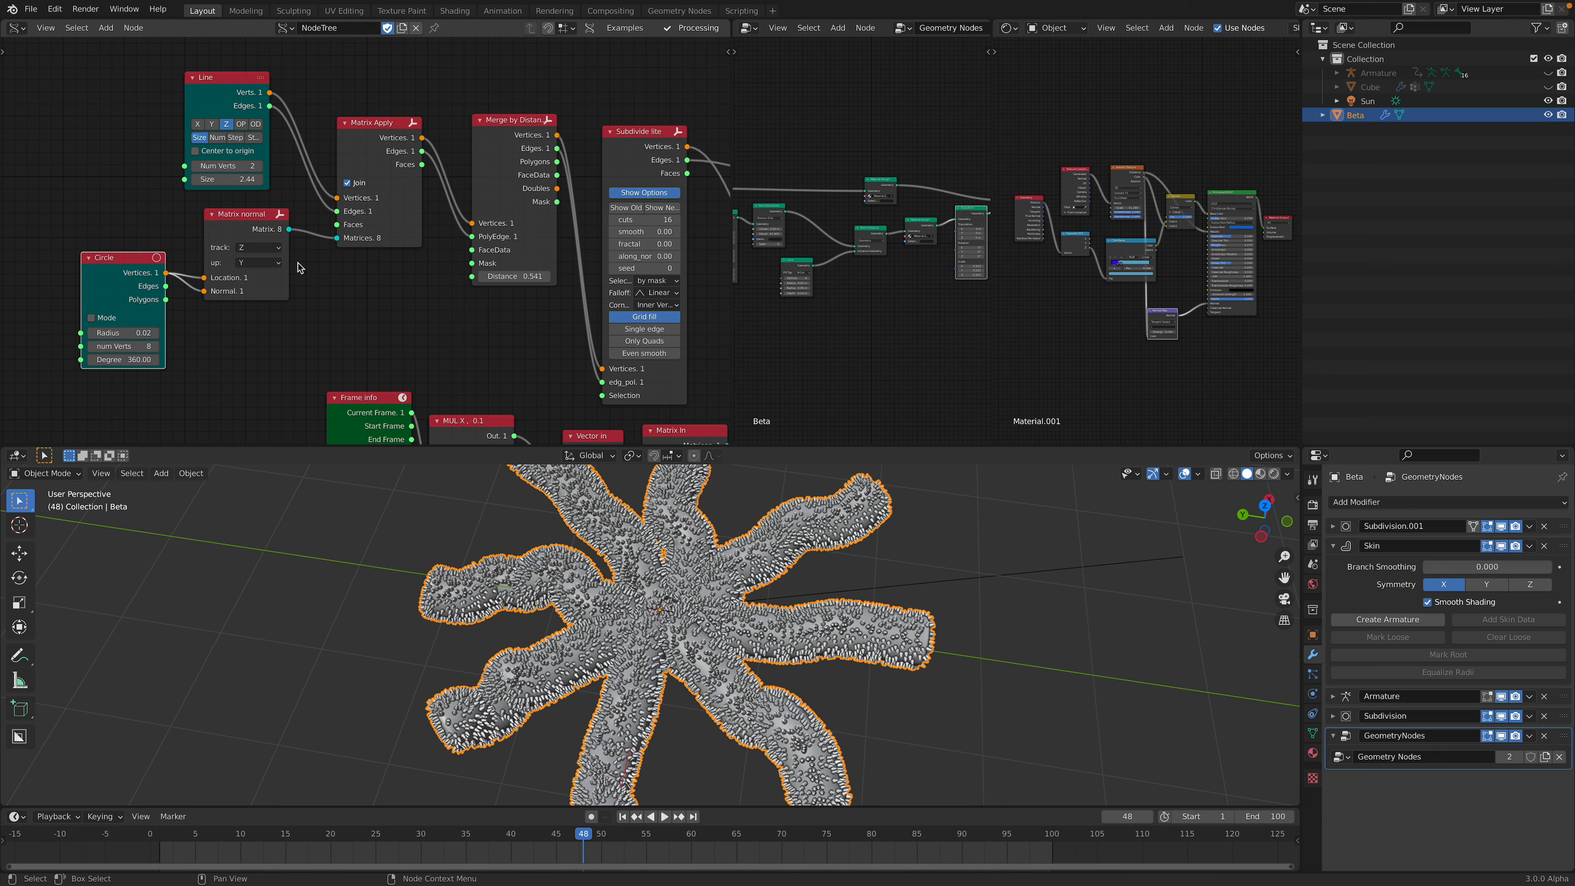
drag(124, 274, 100, 271)
drag(225, 224, 200, 237)
middle_drag(202, 238, 295, 196)
scroll(295, 197, up, 3)
drag(187, 234, 181, 228)
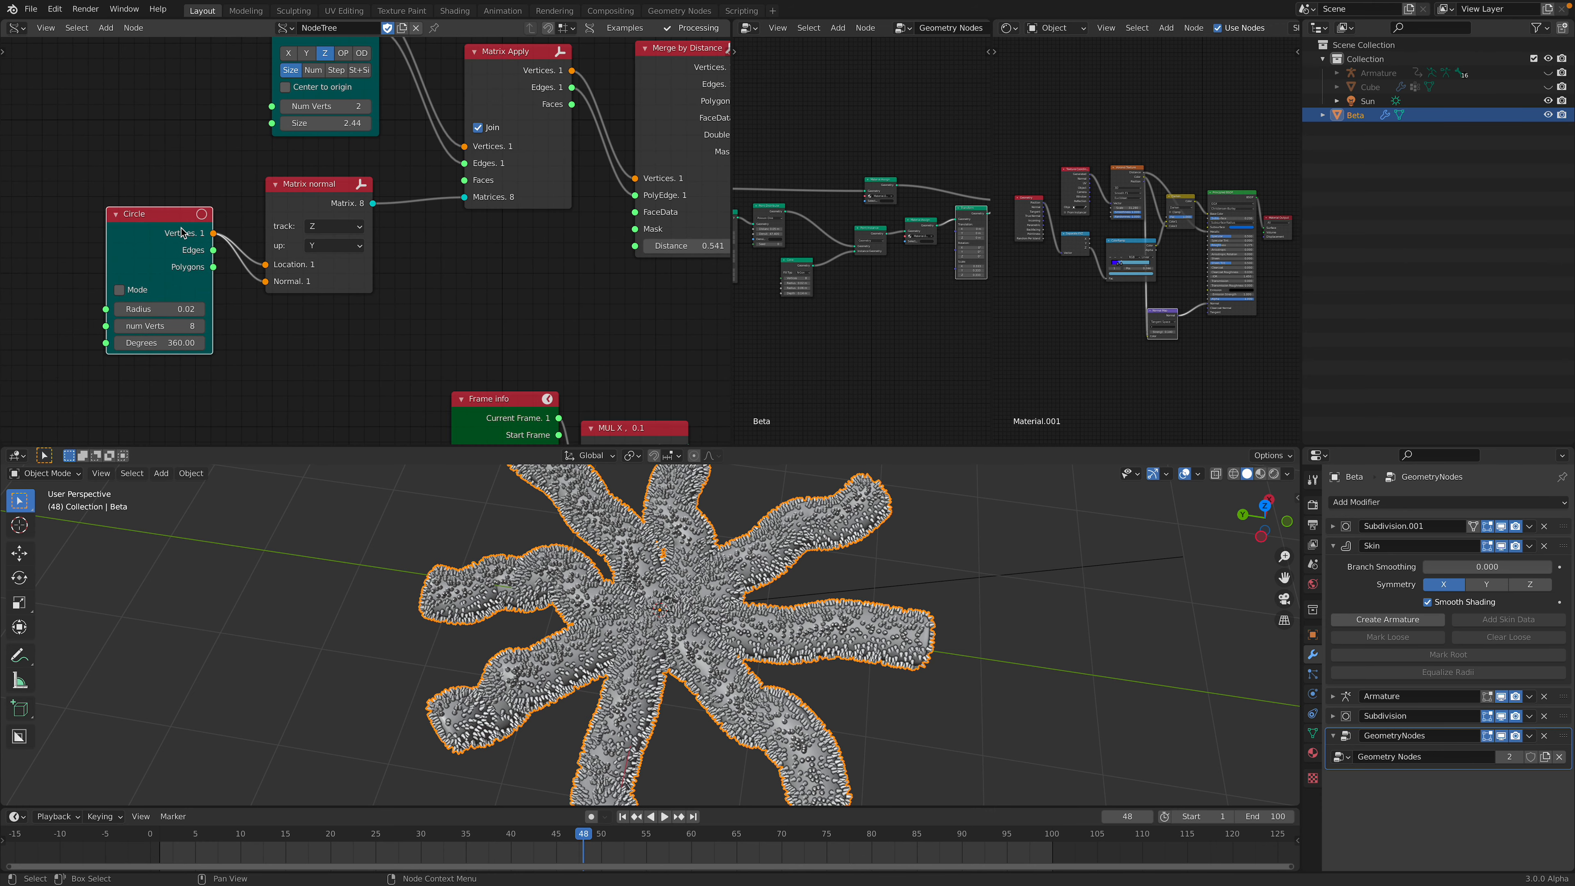
- Nudge the Matrix normal and Matrix Apply nodes slightly within the Sverchok tree
scroll(284, 206, down, 2)
middle_drag(284, 207, 239, 222)
drag(276, 209, 286, 215)
scroll(429, 157, down, 1)
middle_drag(429, 157, 365, 190)
drag(368, 195, 358, 185)
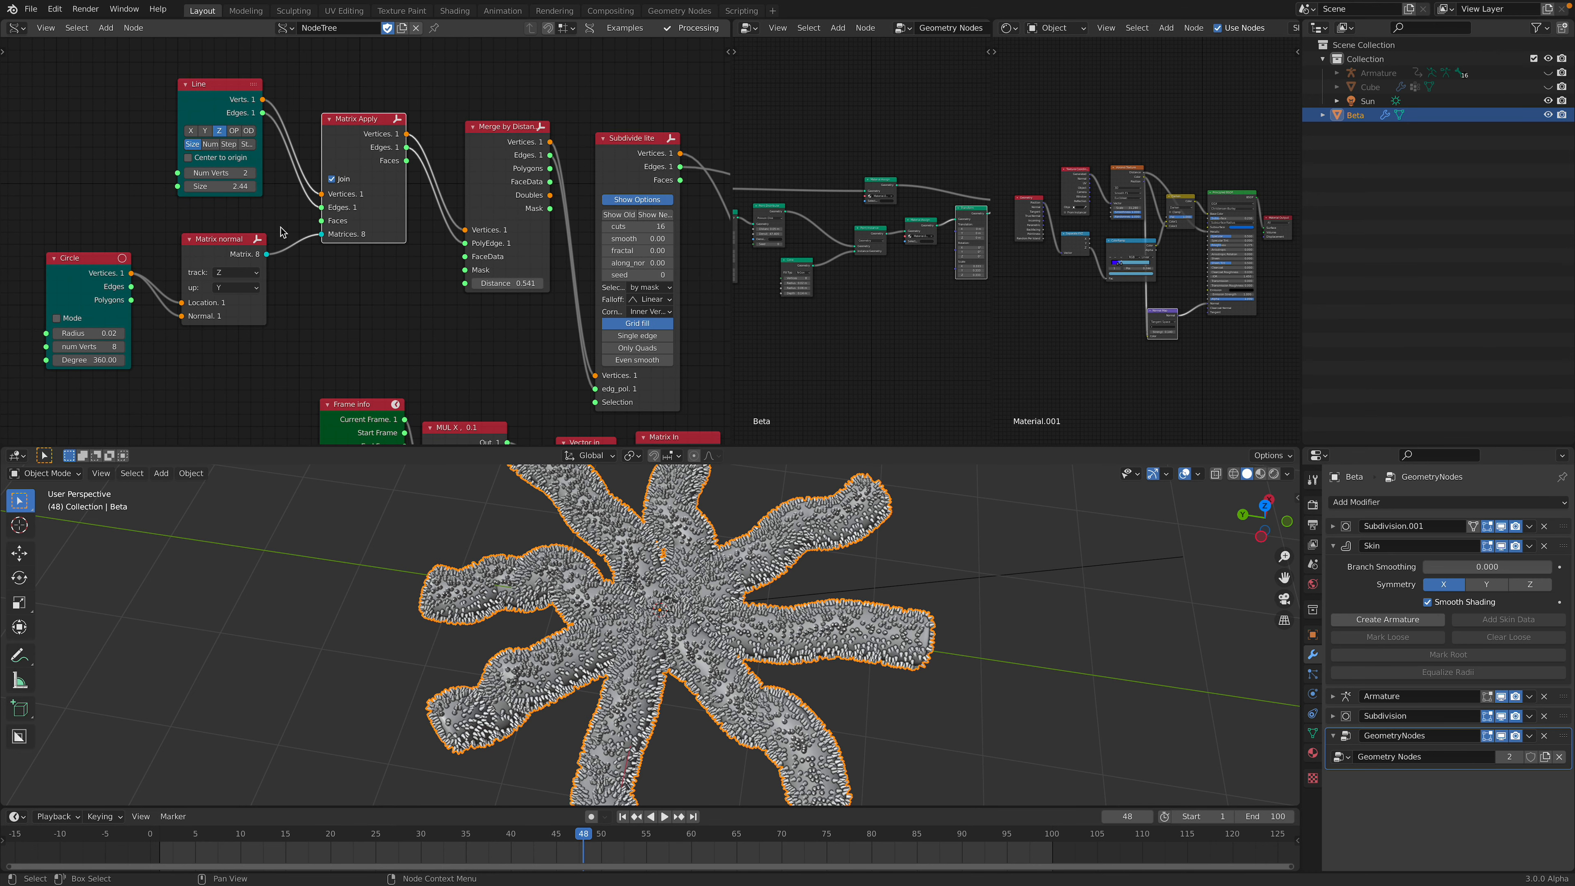
middle_drag(283, 136, 202, 137)
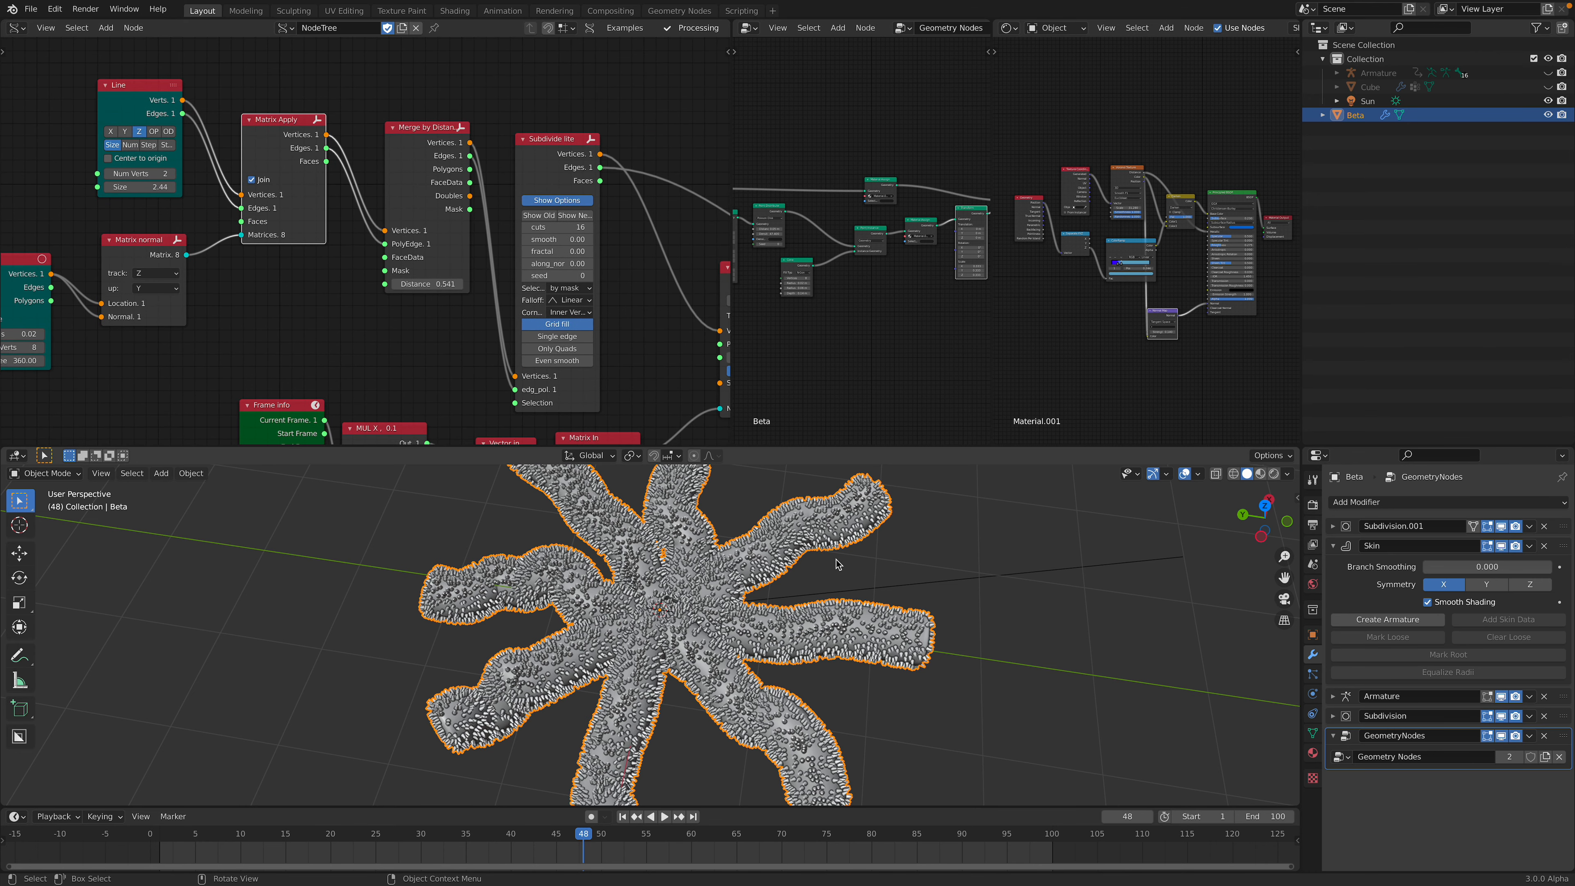
- Set the Circle node's radius to 0.01
scroll(723, 605, down, 1)
middle_drag(723, 605, 691, 593)
middle_drag(39, 330, 100, 318)
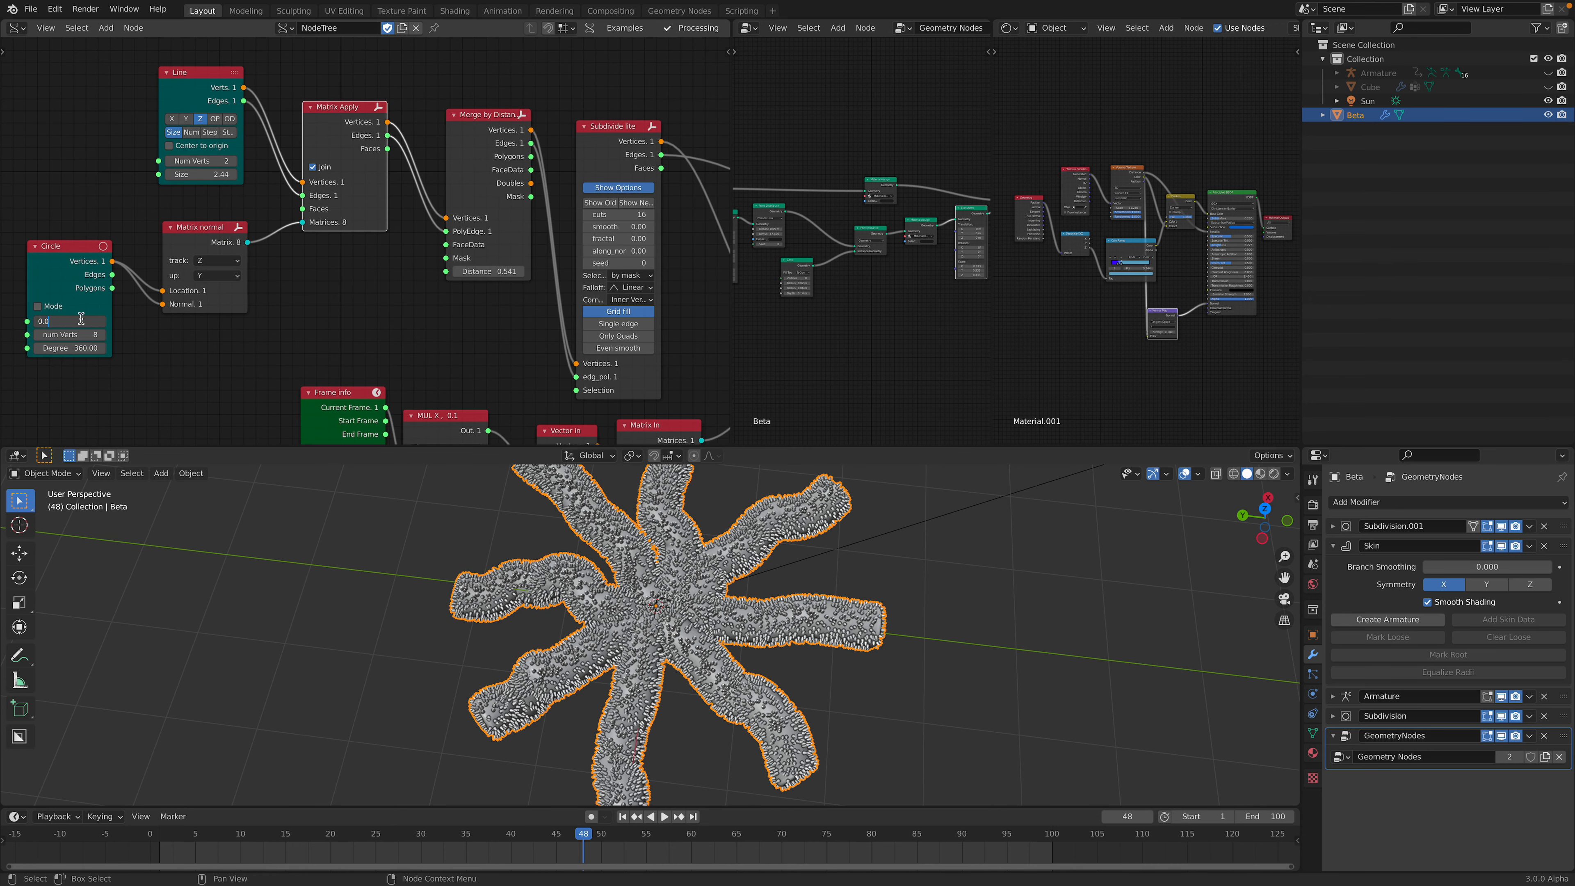
text(5)
key(Return)
drag(70, 321, 65, 321)
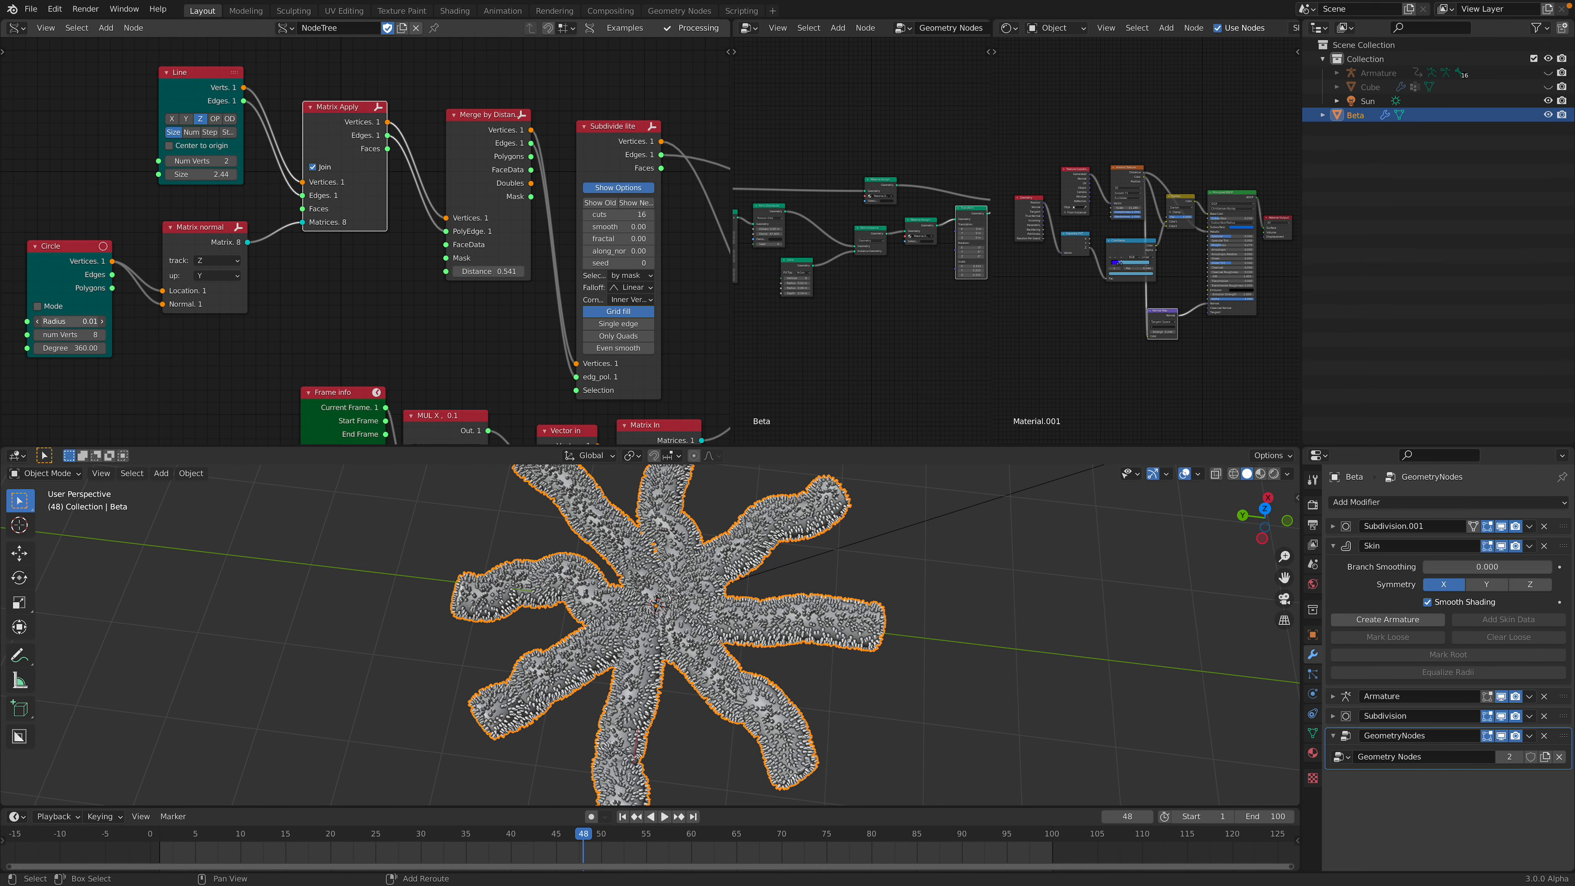
- Give the 3D viewport more height and set the Circle node's num Verts to 5
middle_drag(825, 534, 854, 547)
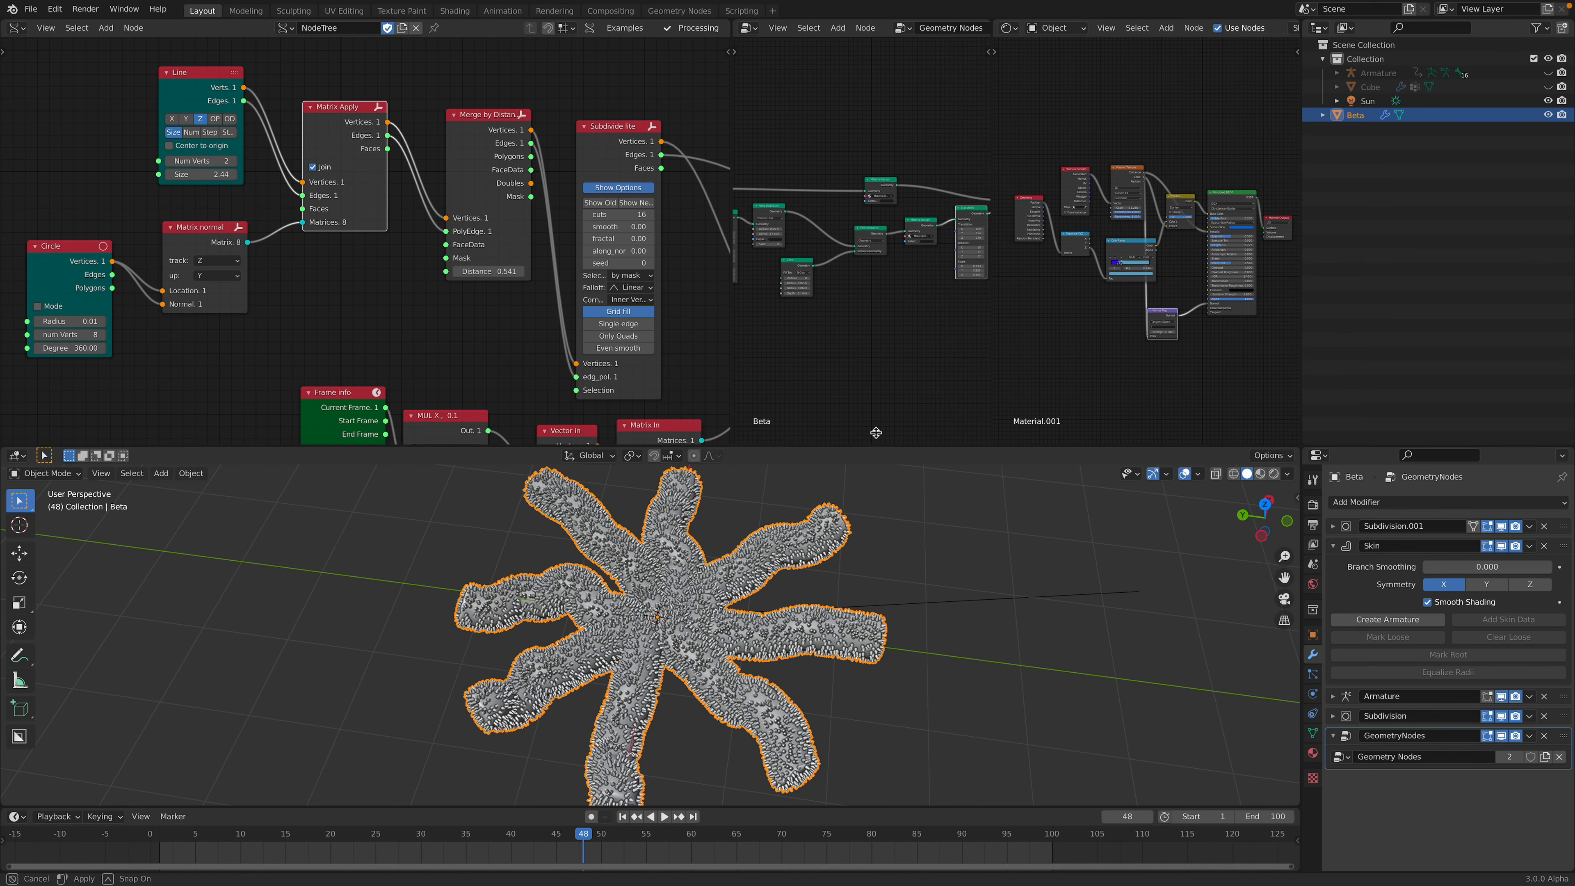
drag(875, 455, 875, 399)
middle_drag(83, 308, 134, 265)
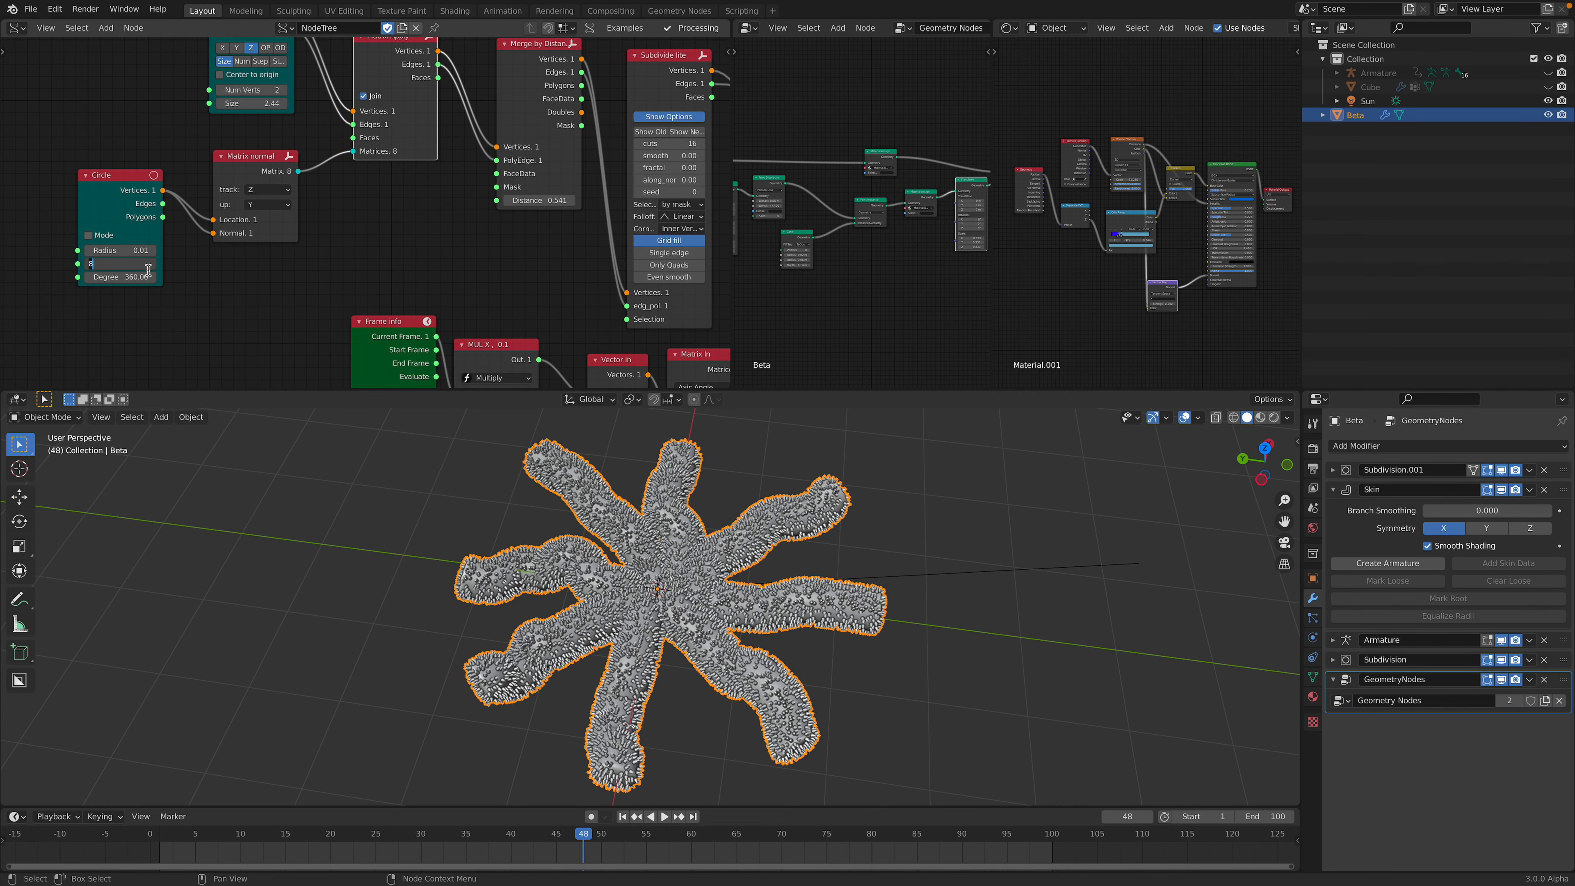
text(5)
key(Return)
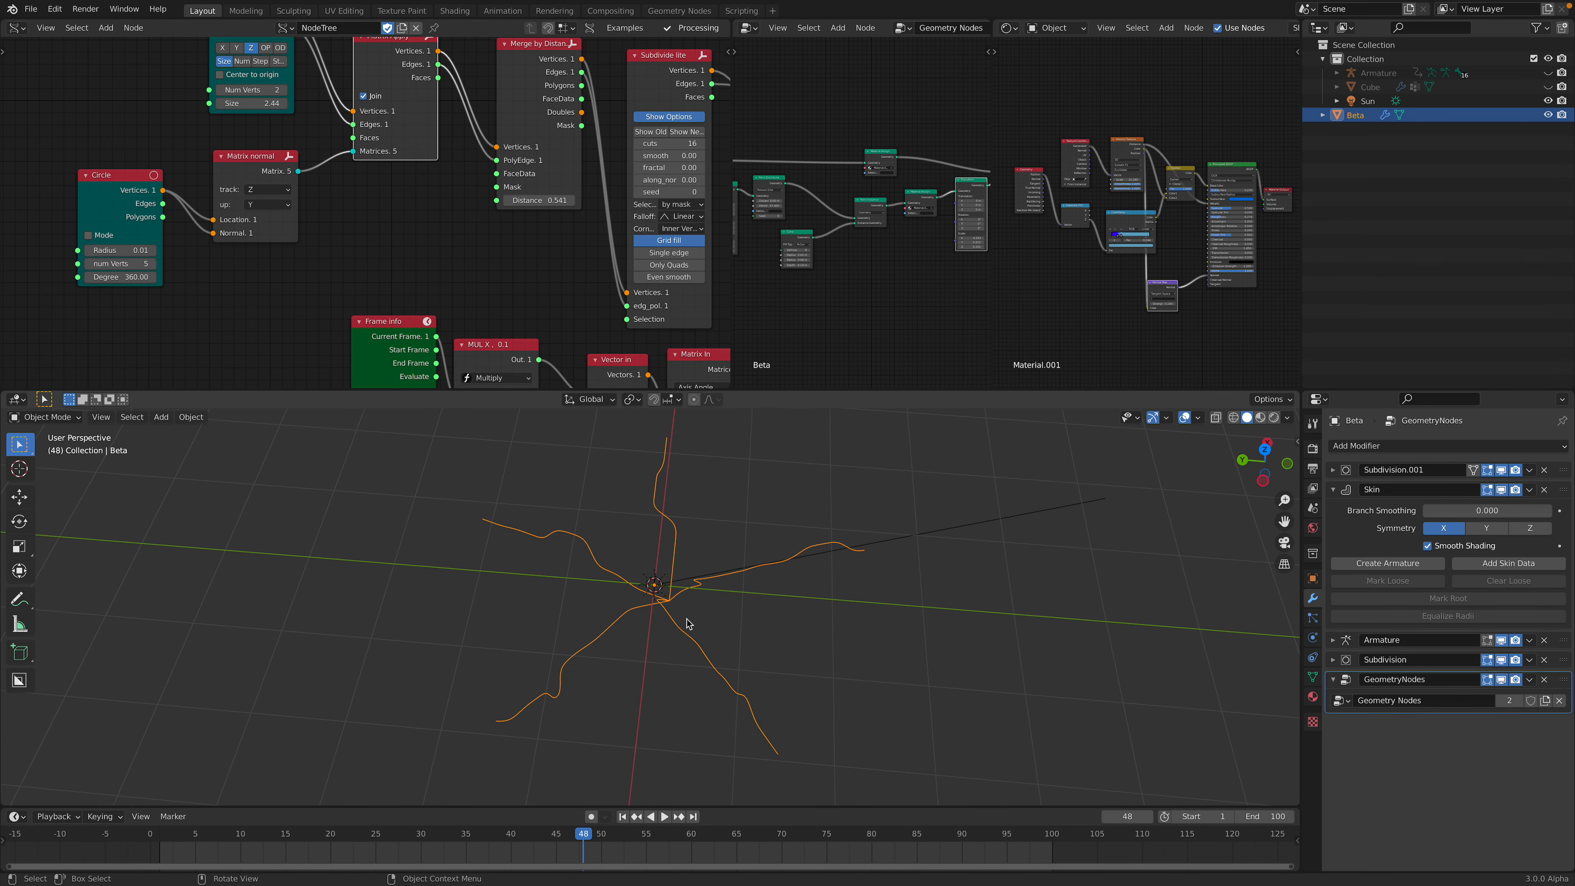
- Add skin data to the Skin modifier for the five-armed skeleton
middle_drag(806, 546, 703, 493)
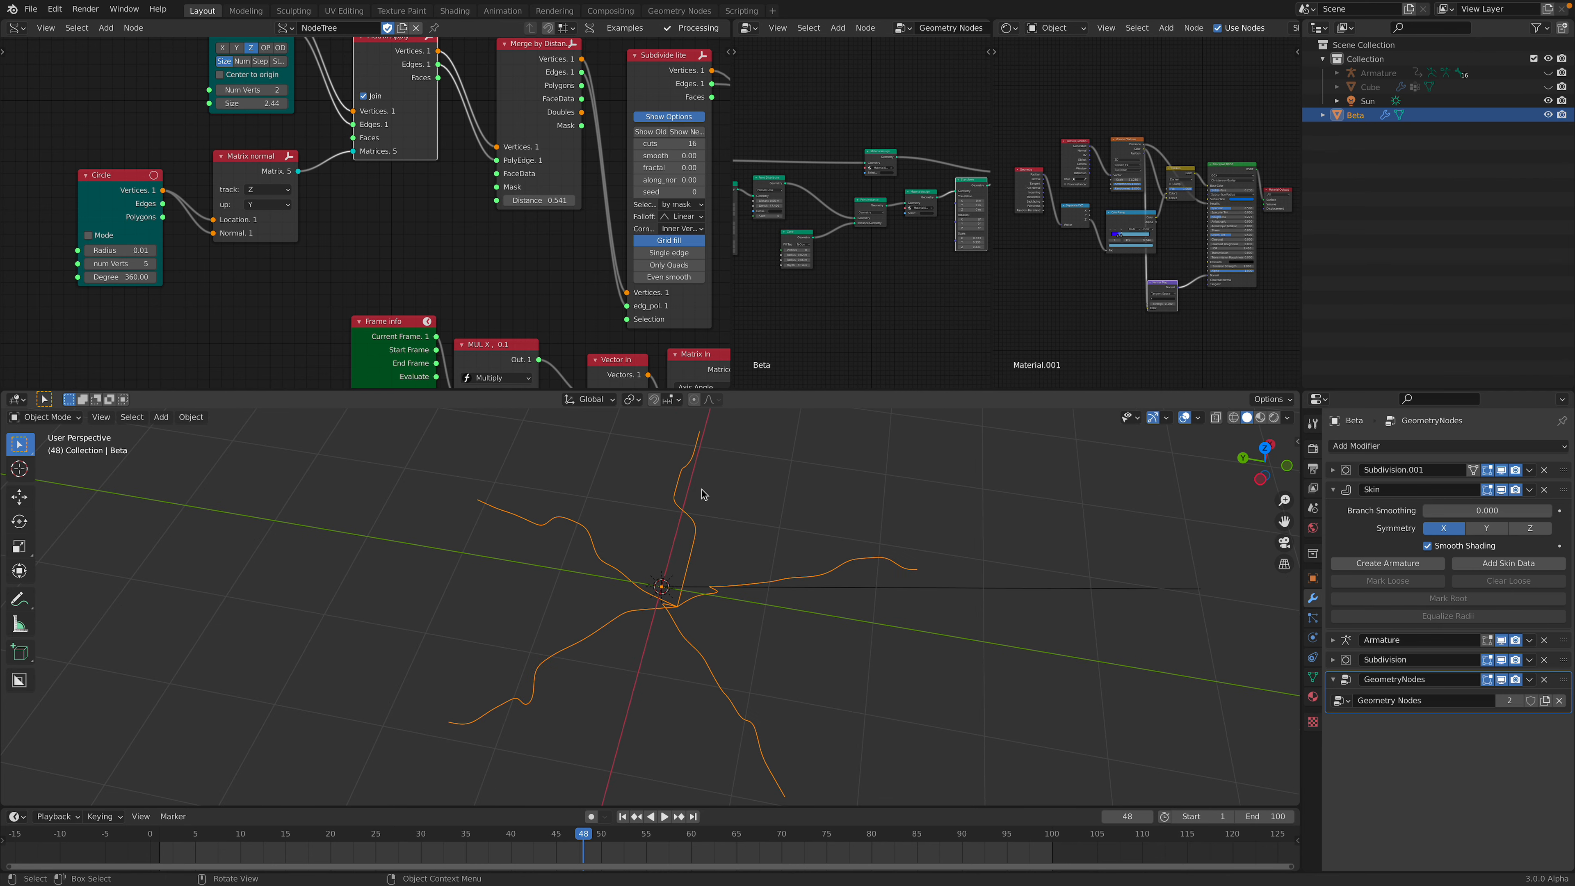
click(1506, 565)
ctrl+middle_drag(513, 271, 342, 186)
middle_drag(698, 558, 697, 591)
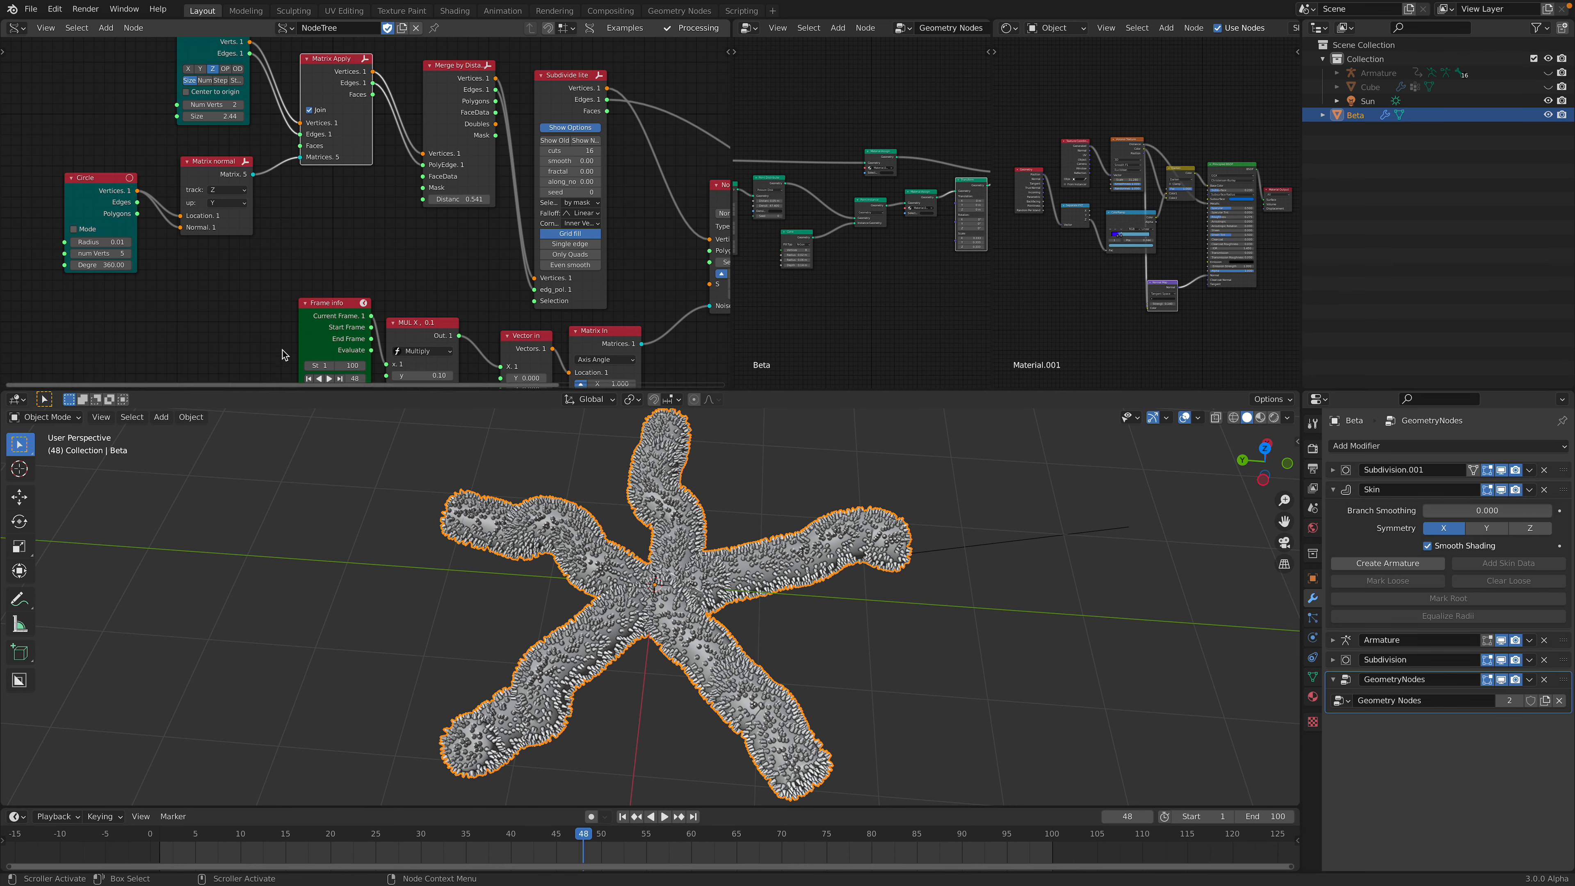
- Widen the Sverchok node editor and nudge the nodes from Line and Circle through Merge by Distance
middle_drag(251, 200, 231, 287)
scroll(312, 292, up, 1)
scroll(312, 292, up, 1)
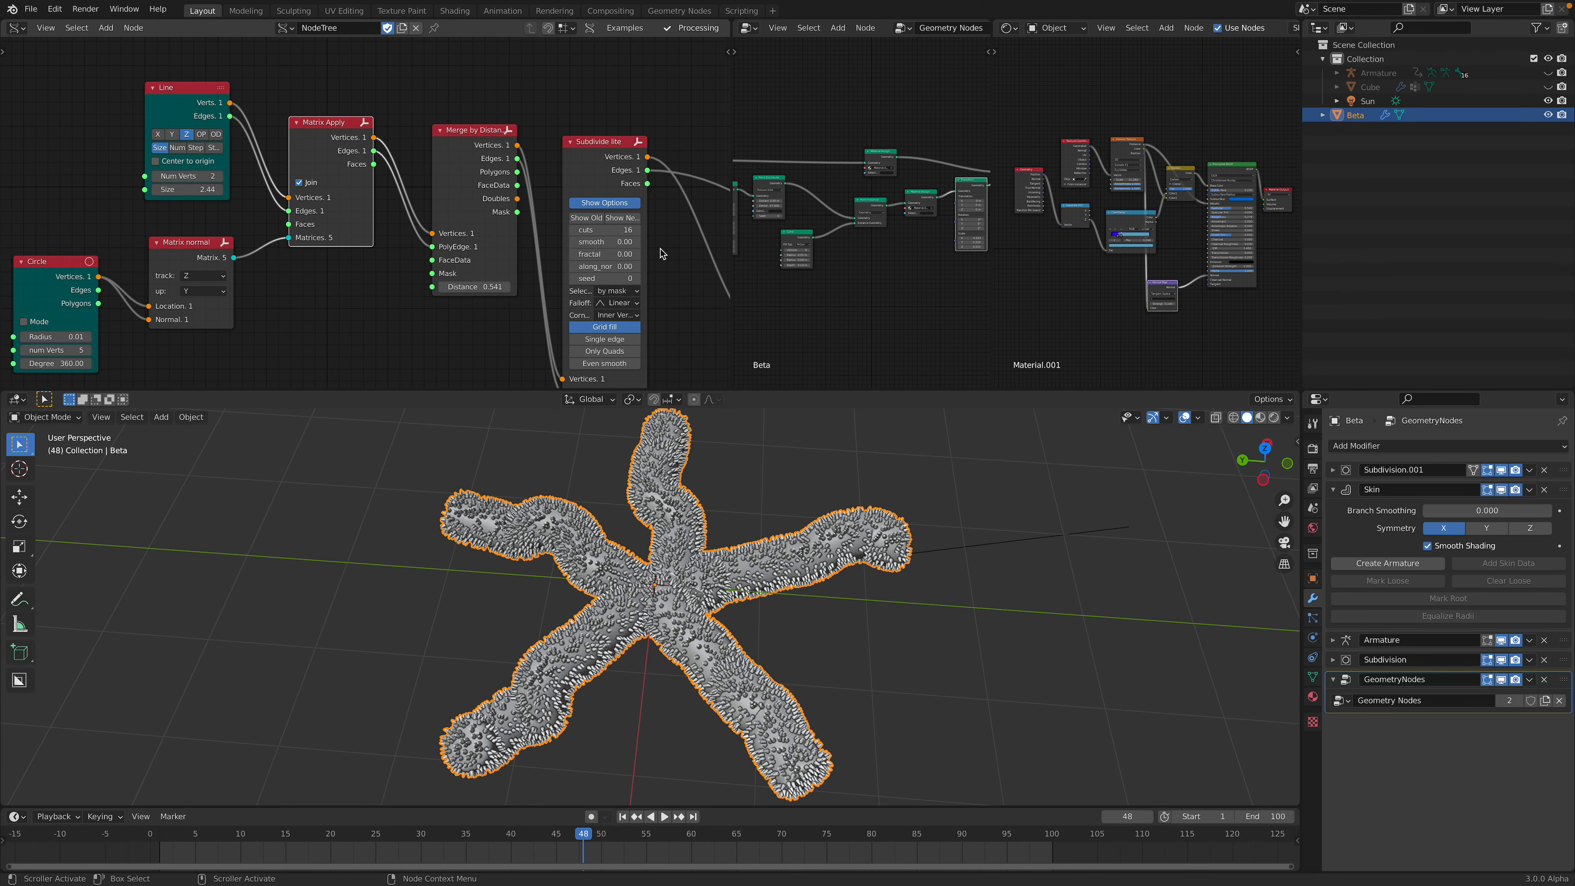
drag(731, 254, 778, 255)
scroll(398, 158, down, 3)
drag(217, 114, 206, 113)
drag(116, 253, 99, 247)
drag(212, 226, 207, 222)
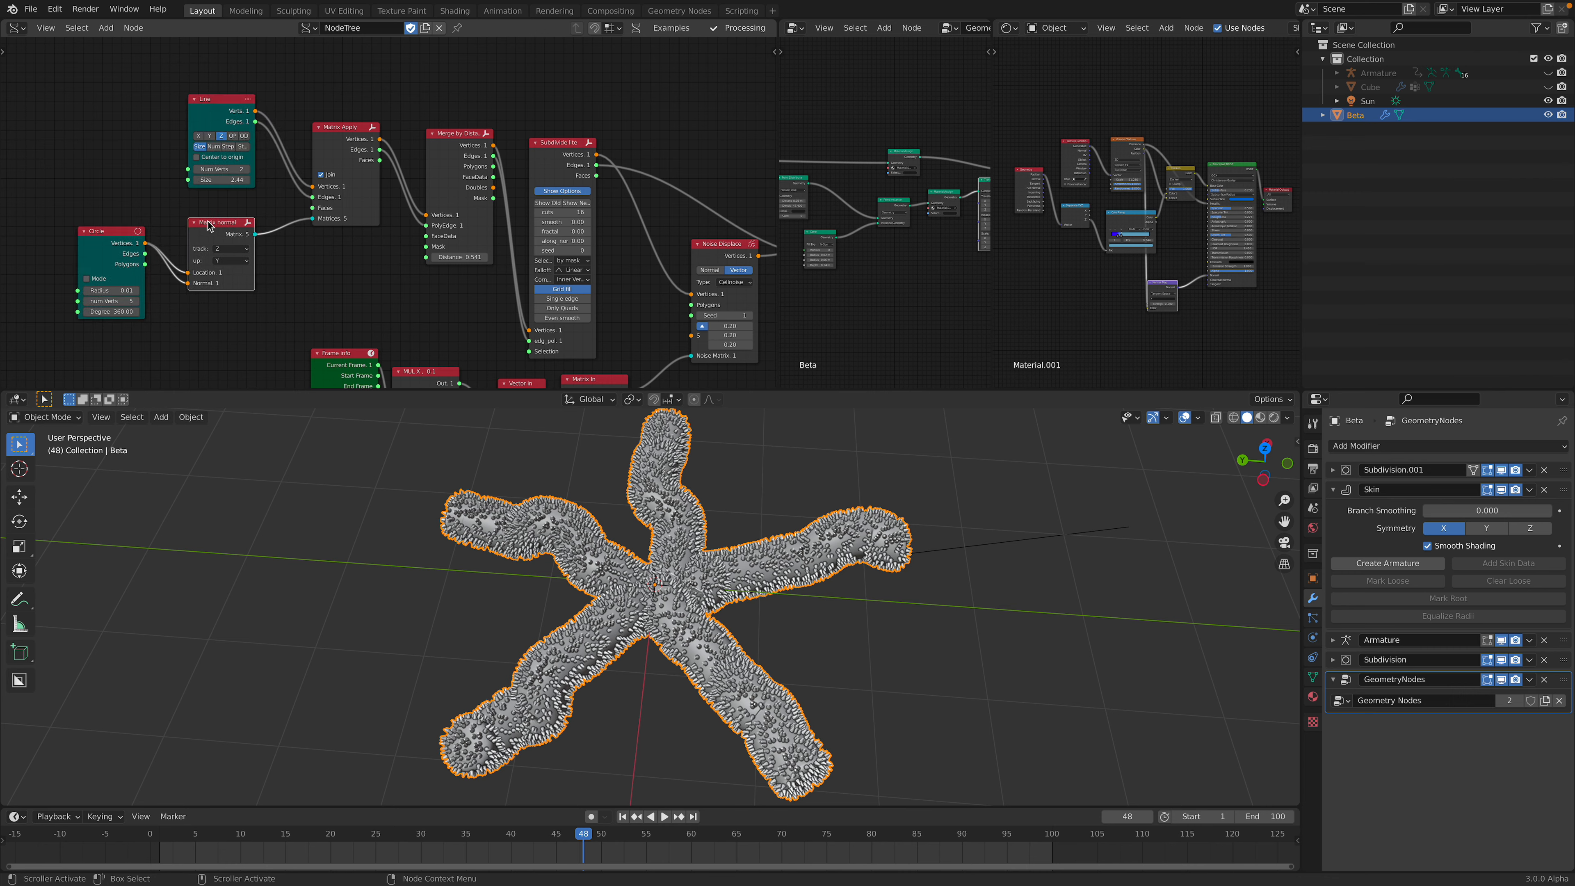
drag(322, 136, 305, 135)
drag(434, 165, 404, 160)
- Set the distance of the Merge by Distance node to 0.400
middle_drag(404, 160, 348, 144)
scroll(362, 158, up, 2)
scroll(347, 138, up, 2)
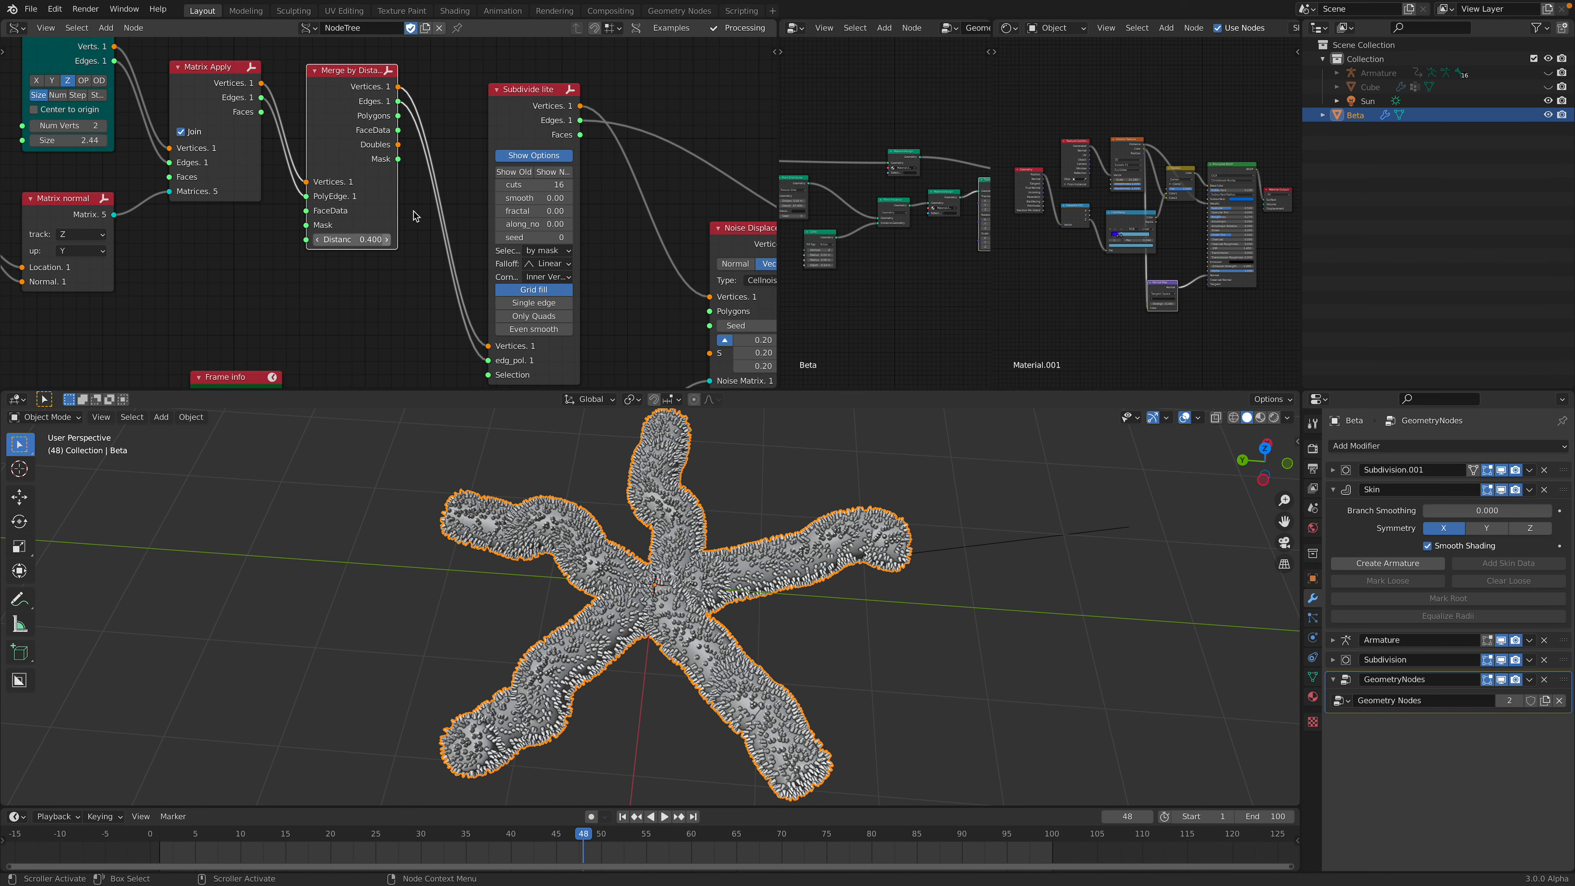
- Slightly reposition the Subdivide lite and Noise Displace nodes in the Sverchok tree
middle_drag(414, 215, 365, 174)
scroll(400, 186, down, 1)
drag(415, 112, 410, 101)
scroll(409, 198, down, 2)
middle_drag(418, 212, 397, 205)
scroll(400, 215, up, 1)
scroll(413, 151, up, 1)
scroll(417, 153, down, 1)
middle_drag(582, 232, 527, 195)
drag(532, 175, 520, 185)
- Set the Subdivide lite node's cuts to 10
middle_drag(376, 138, 430, 200)
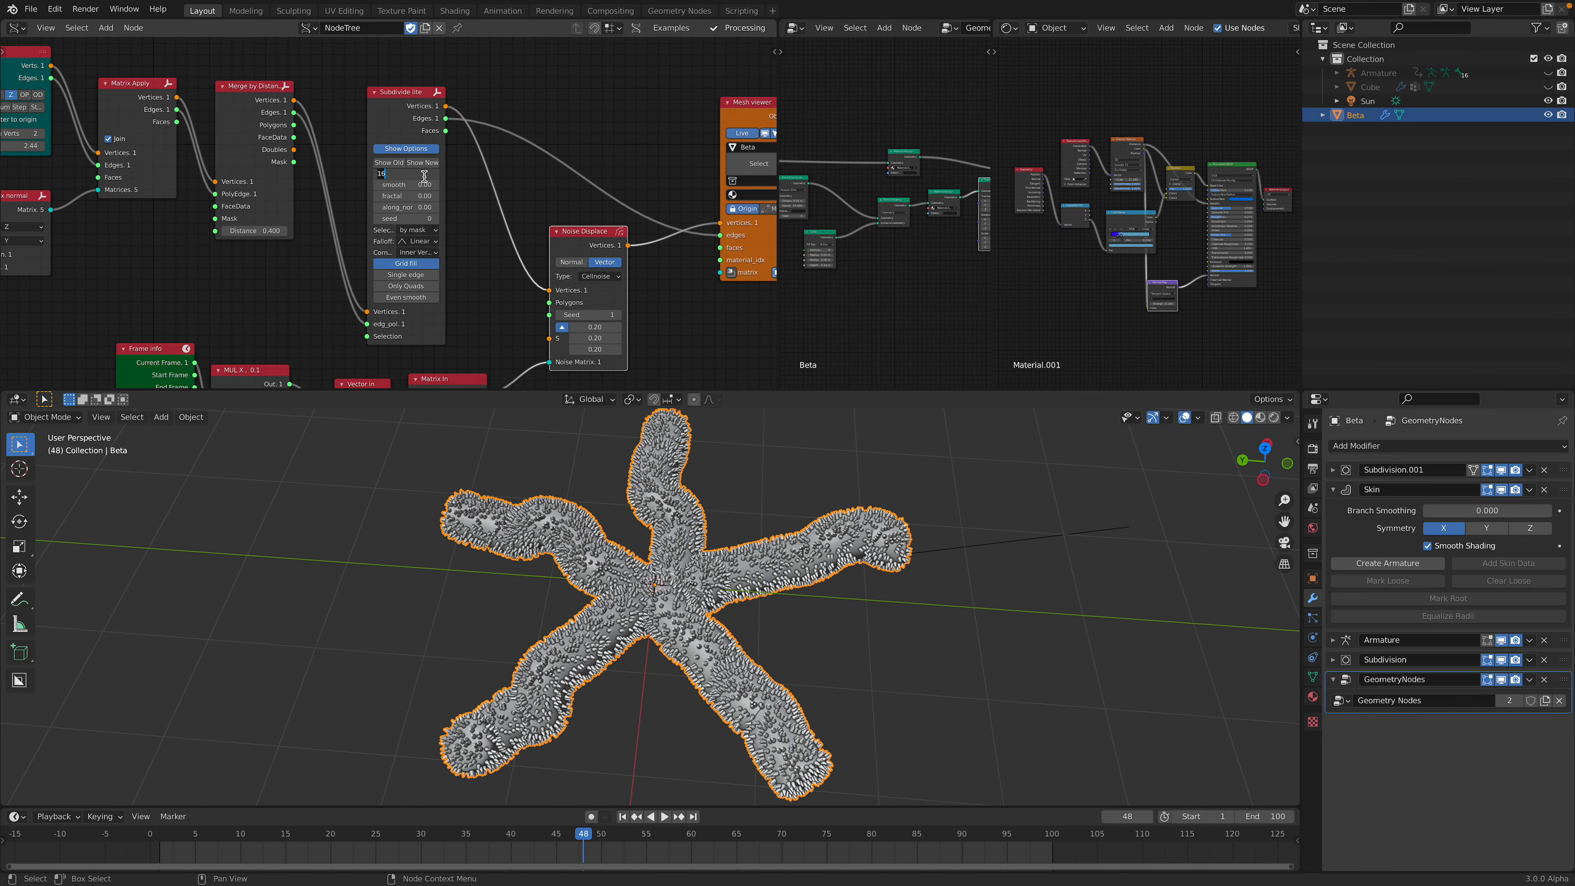
key(Return)
middle_drag(424, 176, 441, 154)
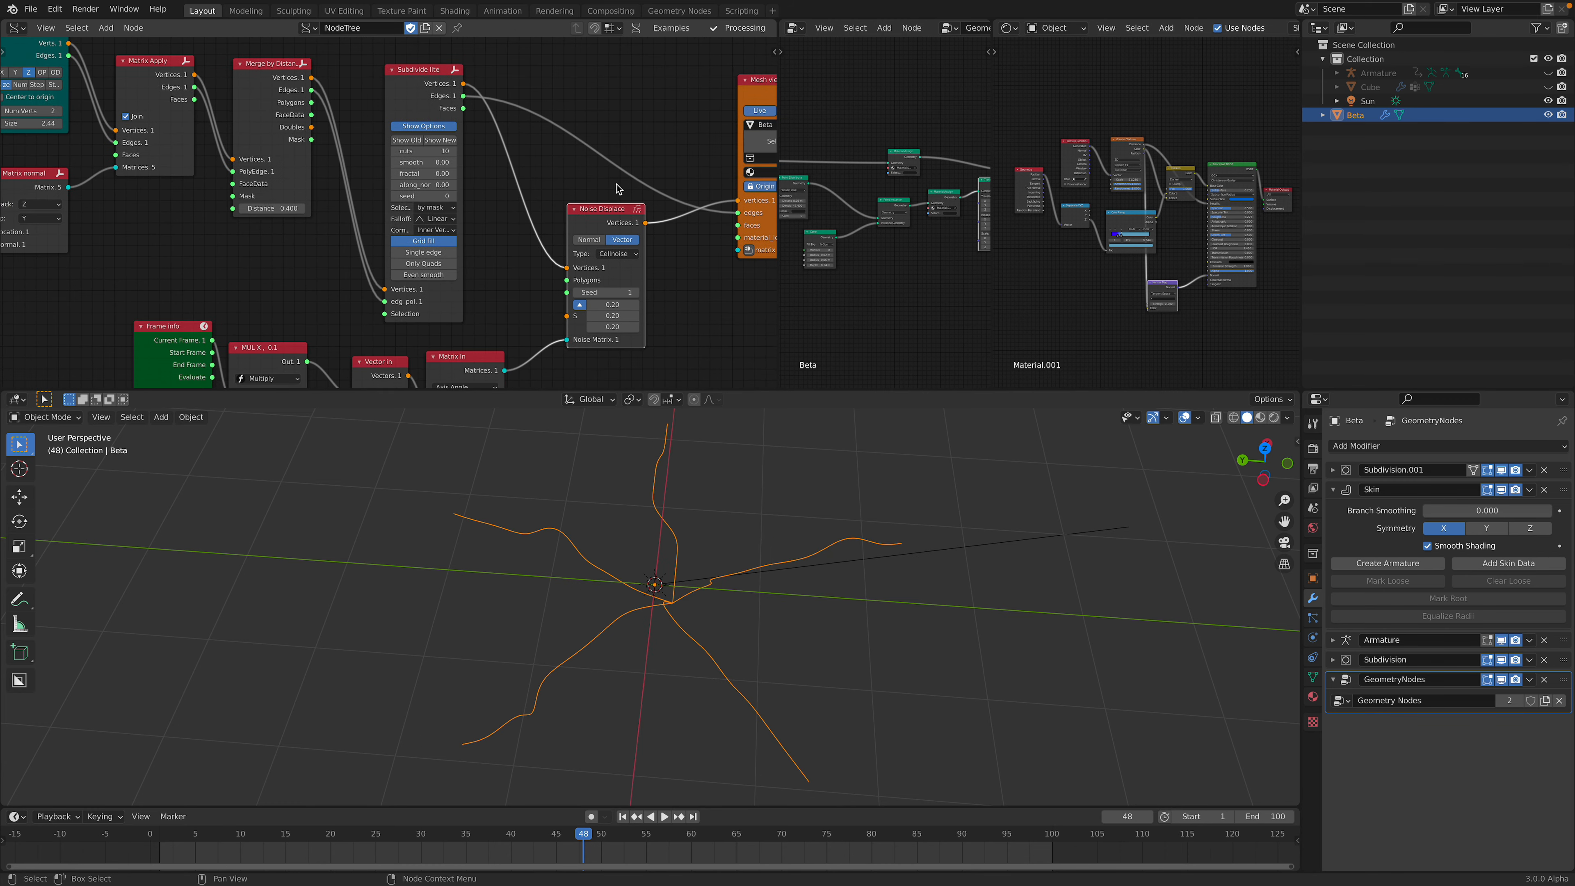
- Add skin data to the Skin modifier again and play the starfish animation briefly, stopping at frame 78
click(1509, 563)
key(space)
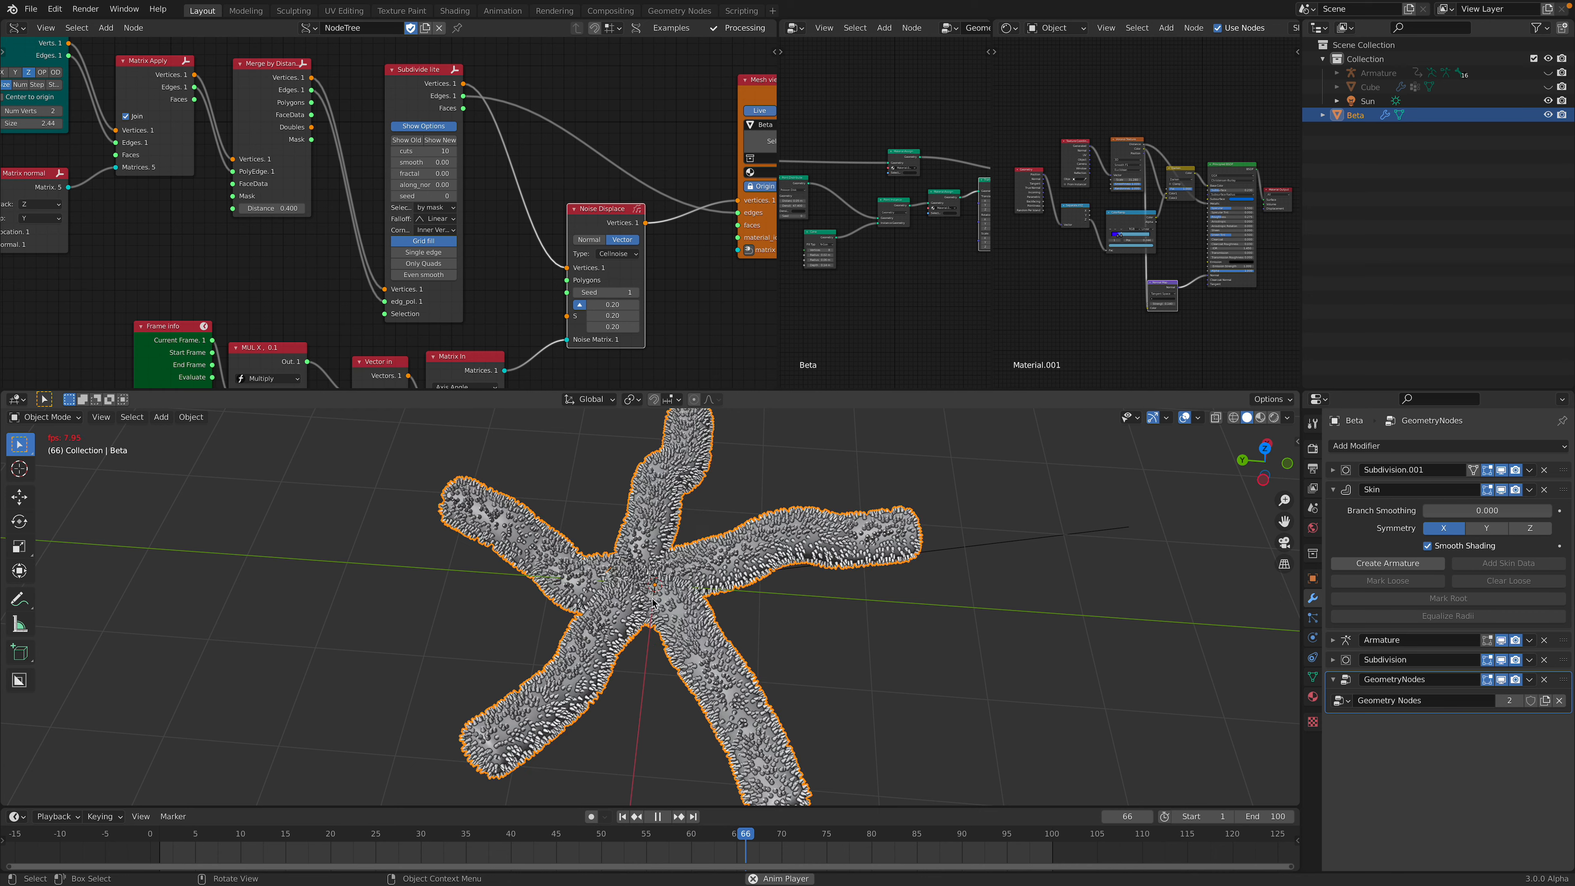
key(space)
scroll(512, 181, down, 1)
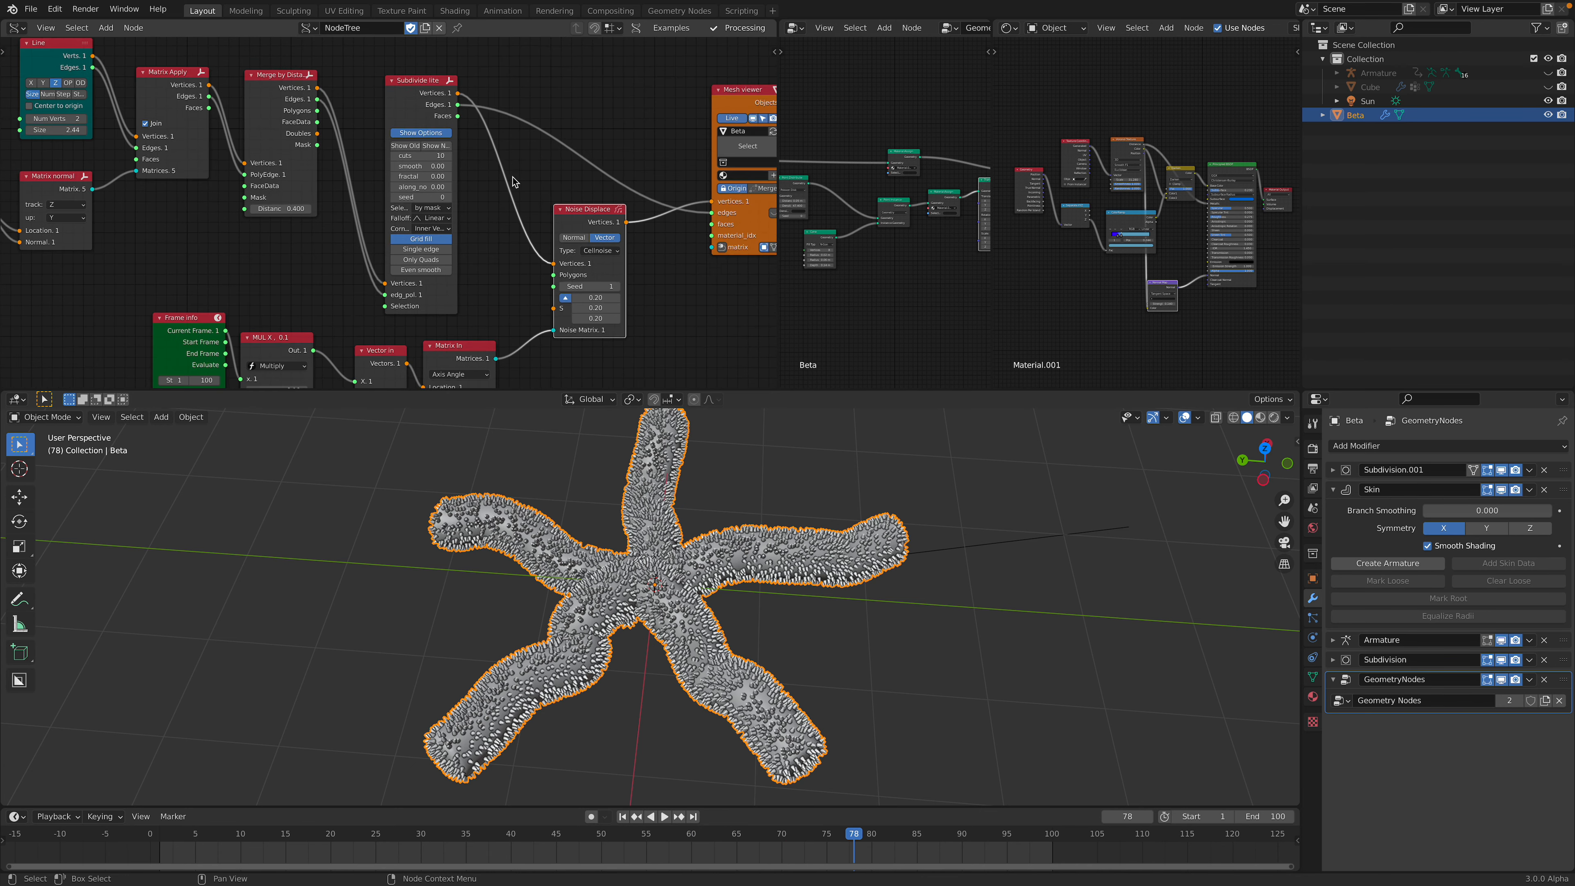
- Slightly reposition the Noise Displace, Frame Info and Multiply nodes in the Sverchok tree
middle_drag(513, 181, 492, 118)
drag(549, 151, 542, 149)
middle_drag(539, 152, 521, 163)
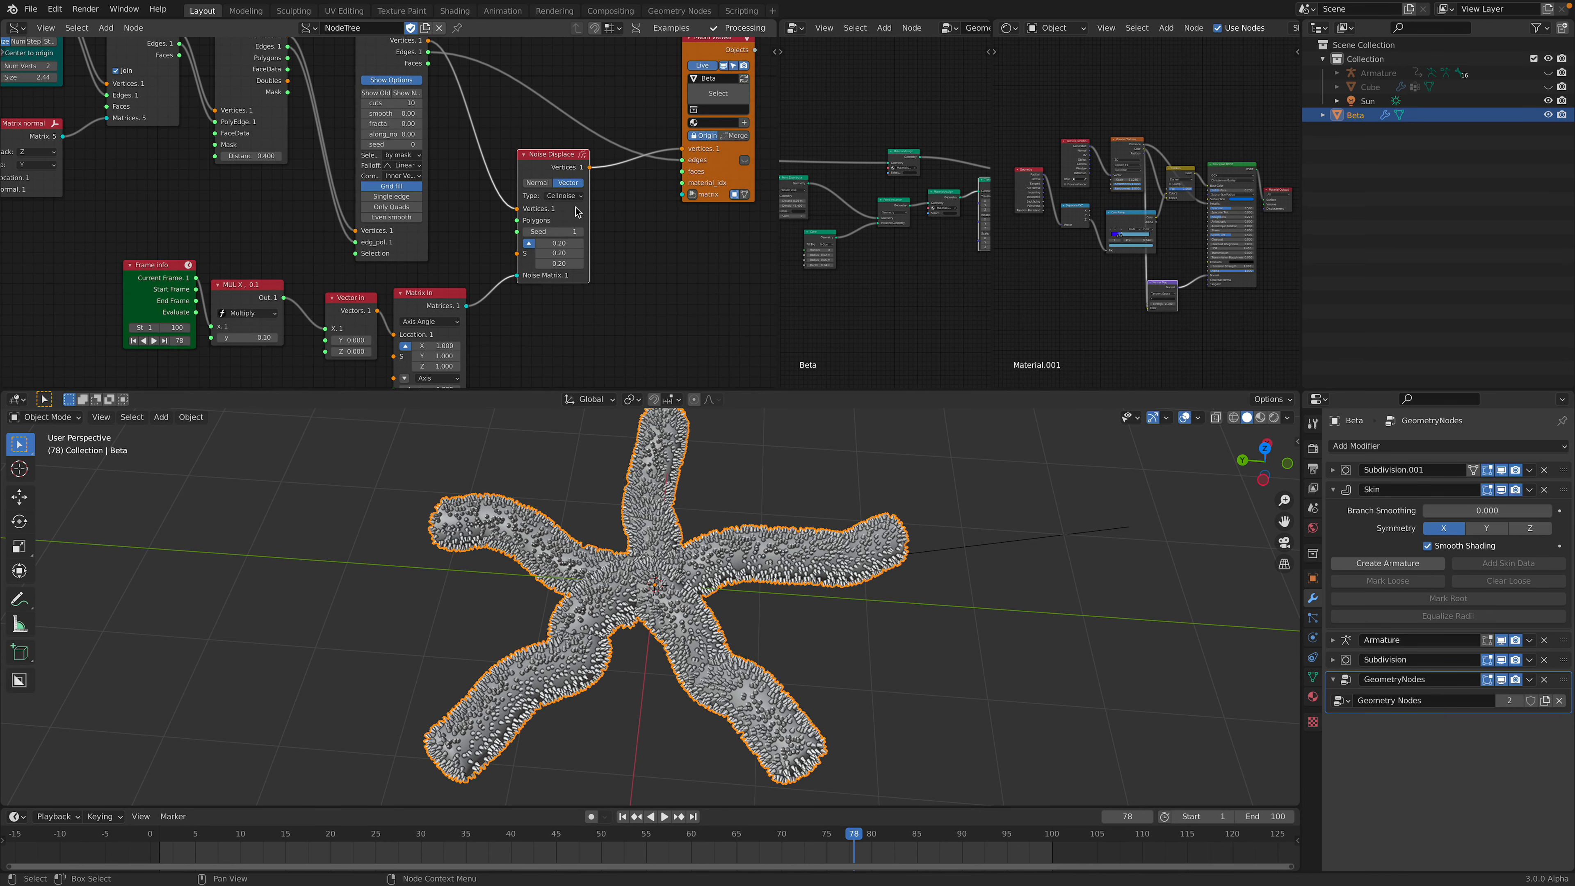
middle_drag(524, 254, 529, 226)
mouse_move(156, 243)
mouse_down()
mouse_move(118, 237)
mouse_move(134, 248)
mouse_up()
drag(260, 264, 247, 257)
middle_drag(397, 223, 446, 267)
drag(444, 266, 435, 264)
- Shift the Mesh viewer node slightly and inspect its settings up close
middle_drag(413, 250, 183, 311)
drag(507, 73, 493, 76)
middle_drag(430, 122, 395, 219)
scroll(374, 254, up, 3)
scroll(374, 259, up, 2)
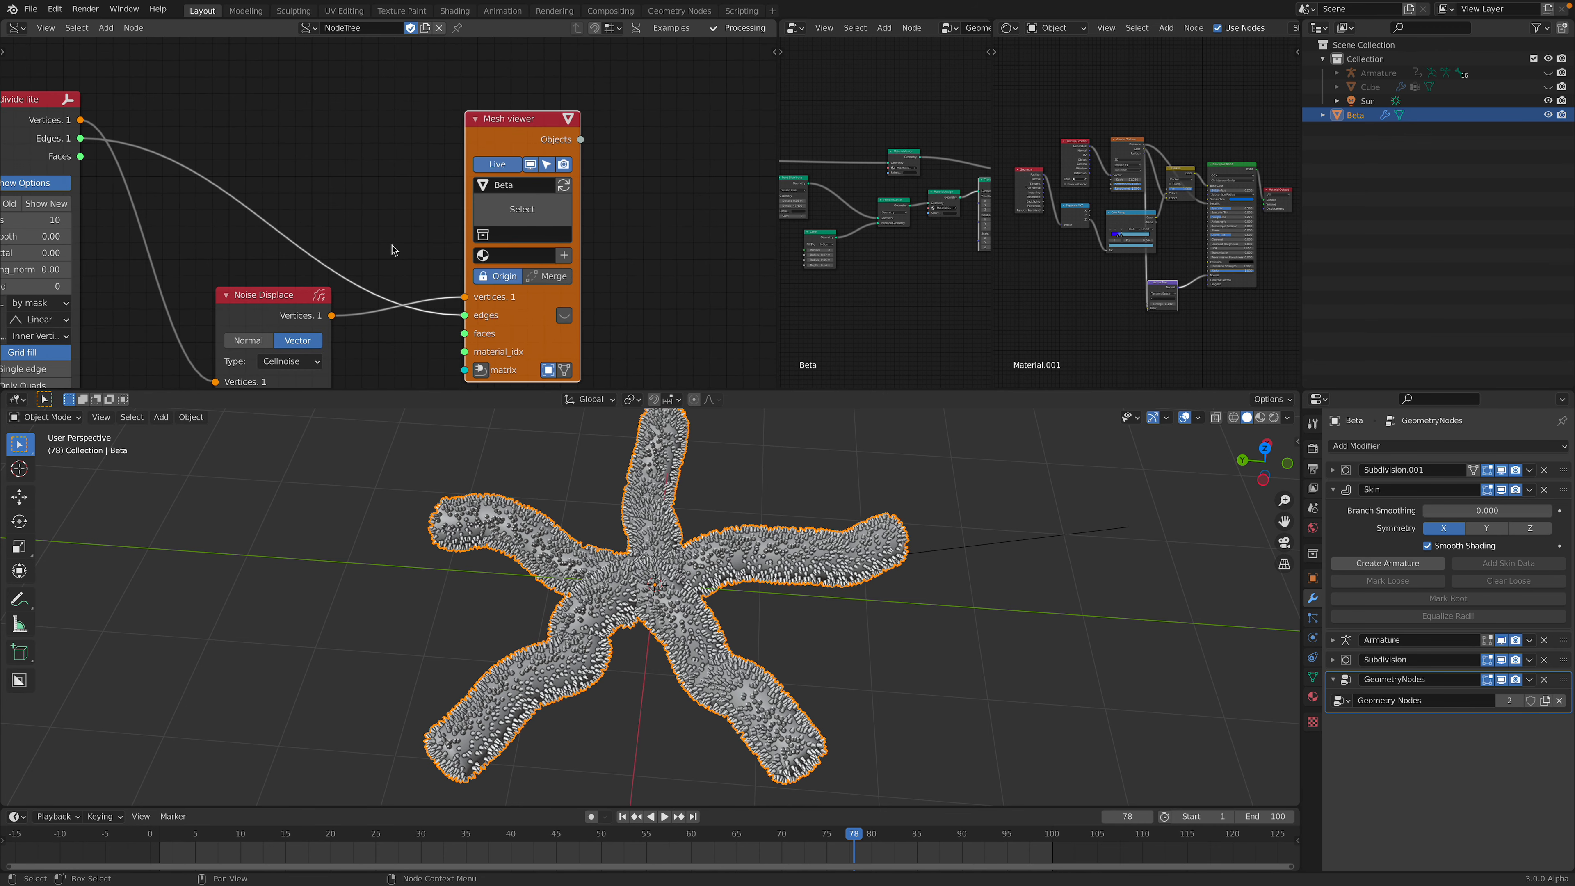
- Enlarge the 3D viewport by shrinking the node editors above it, with the whole starfish in view
scroll(451, 265, down, 2)
middle_drag(670, 546, 624, 541)
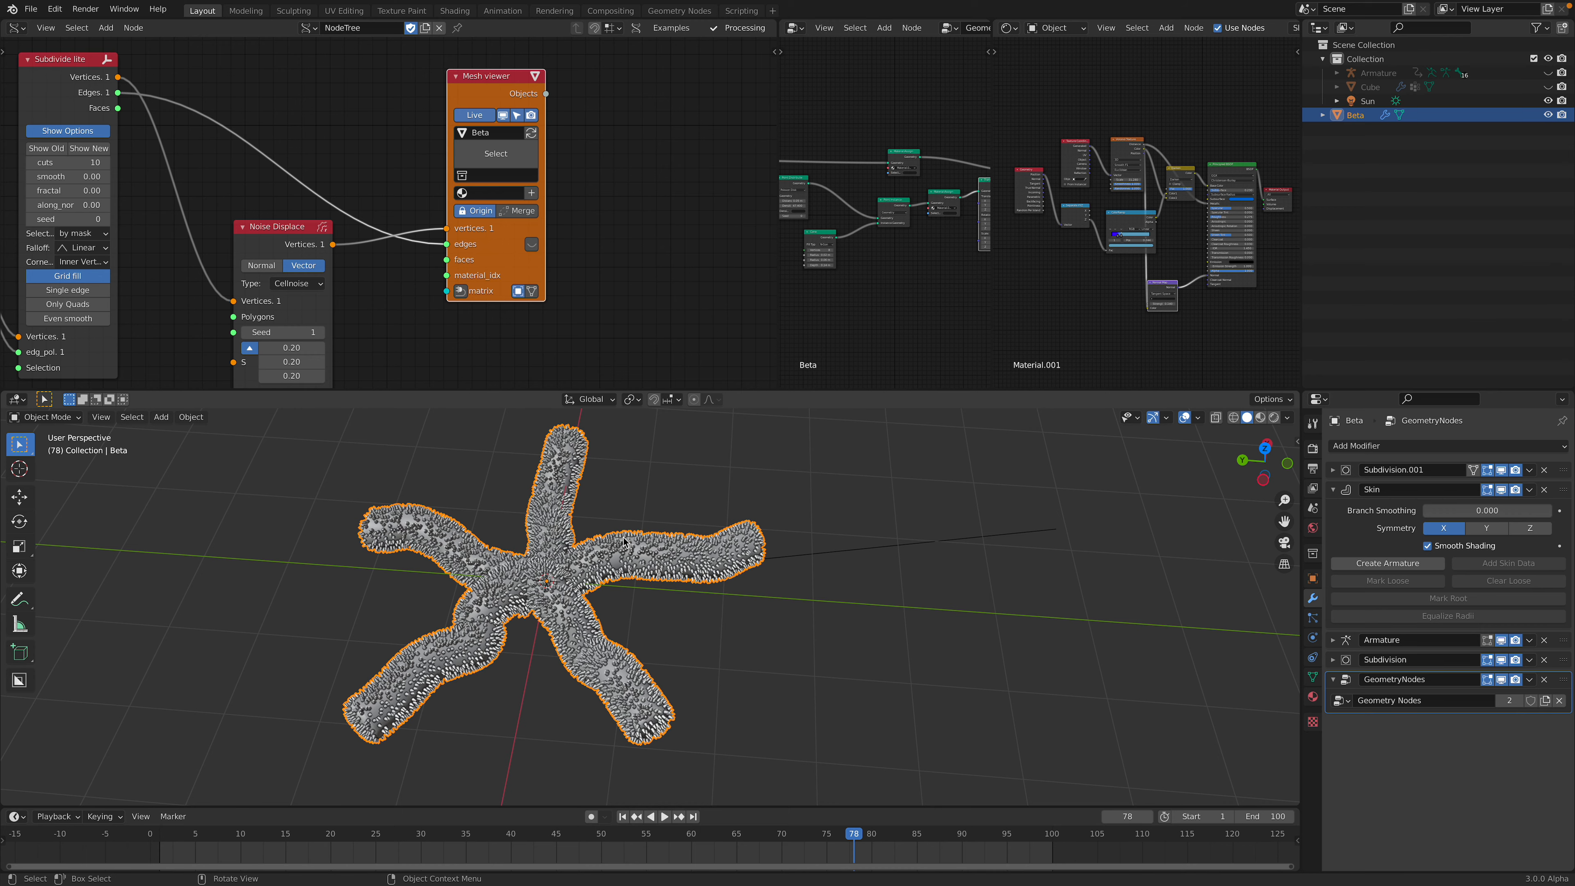
drag(620, 391, 621, 329)
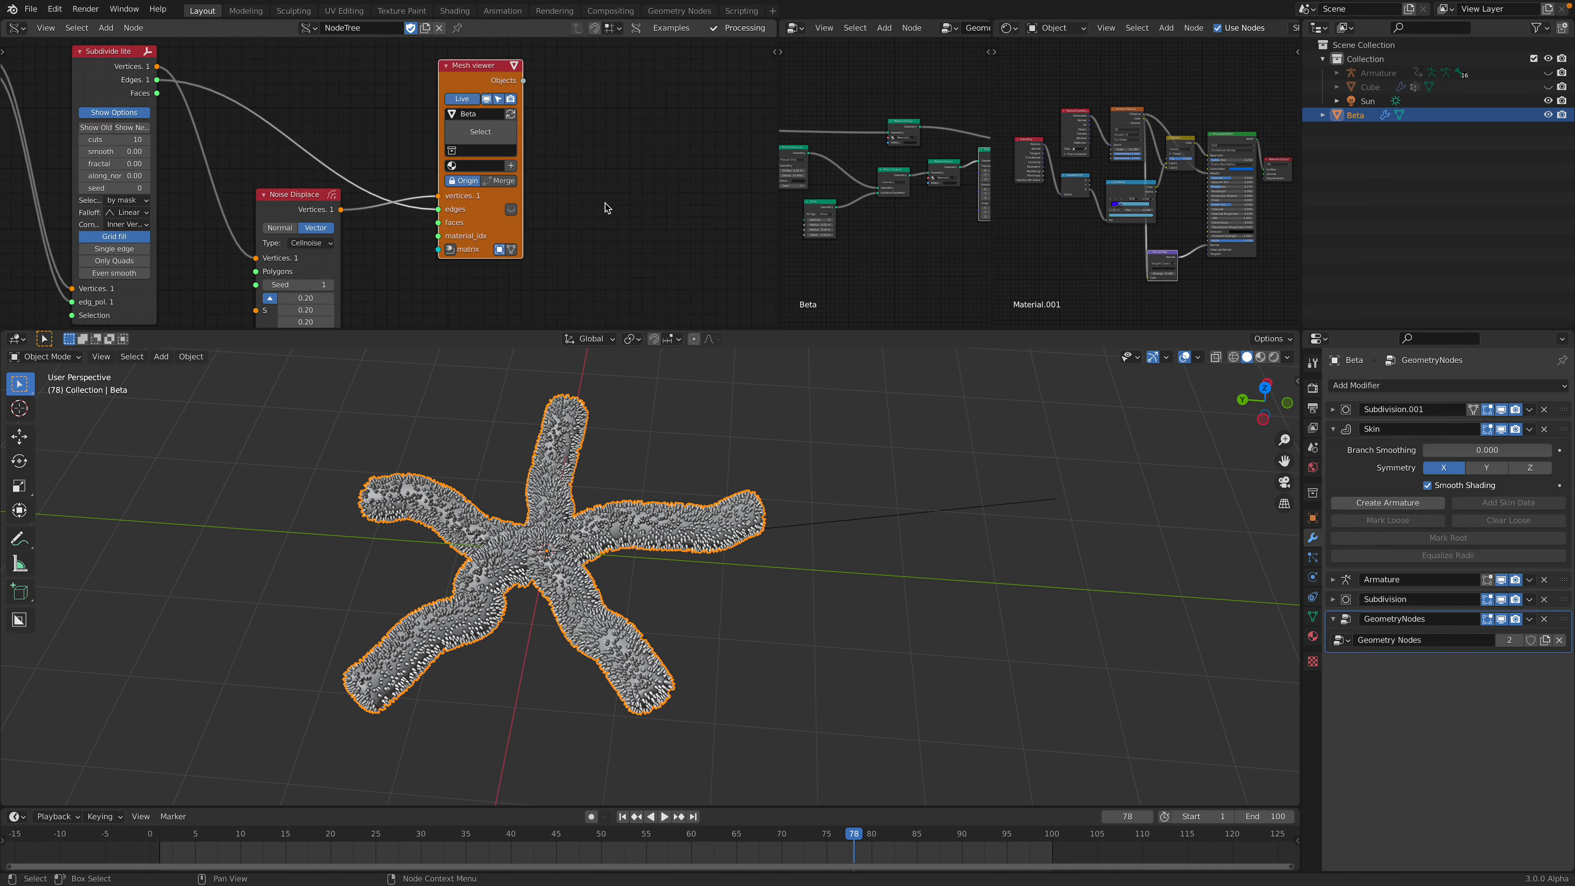
shift+middle_drag(969, 632, 832, 593)
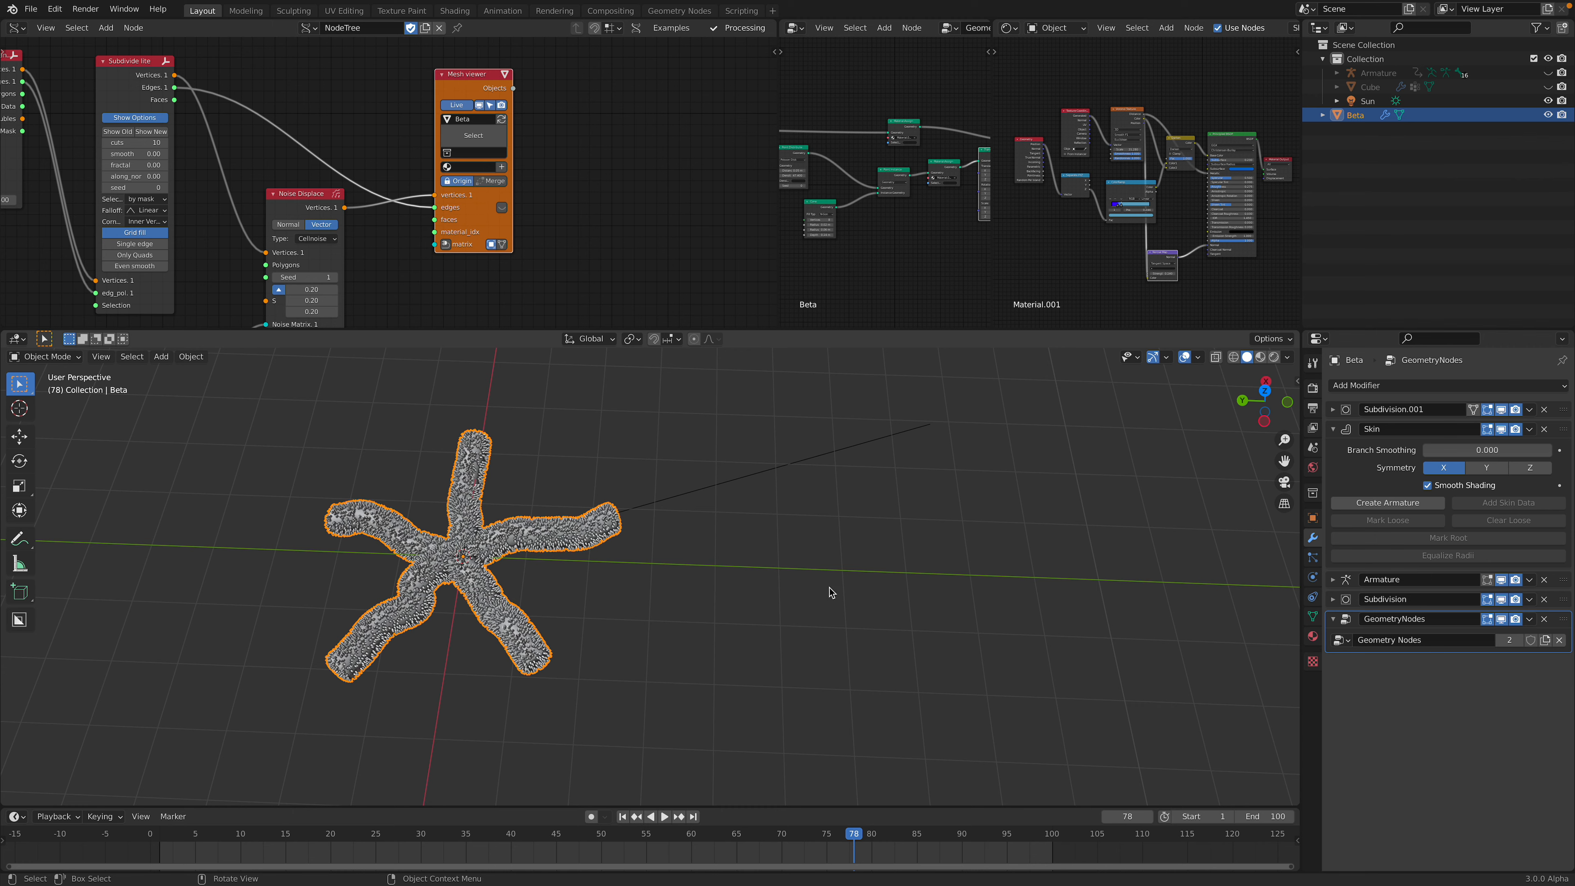
key(shift+a)
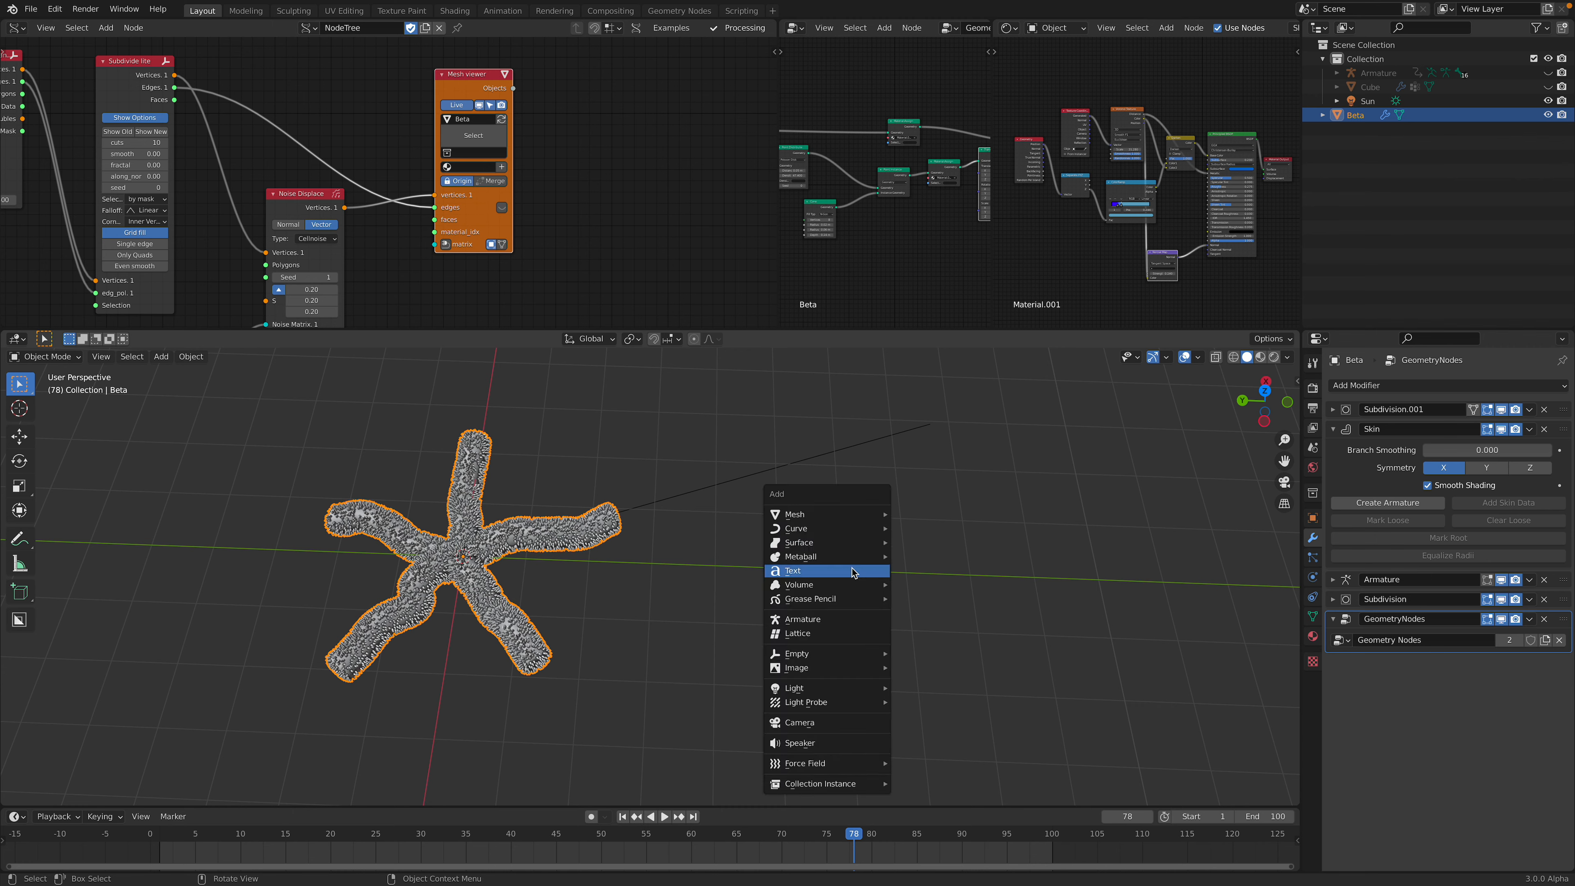
mouse_move(859, 599)
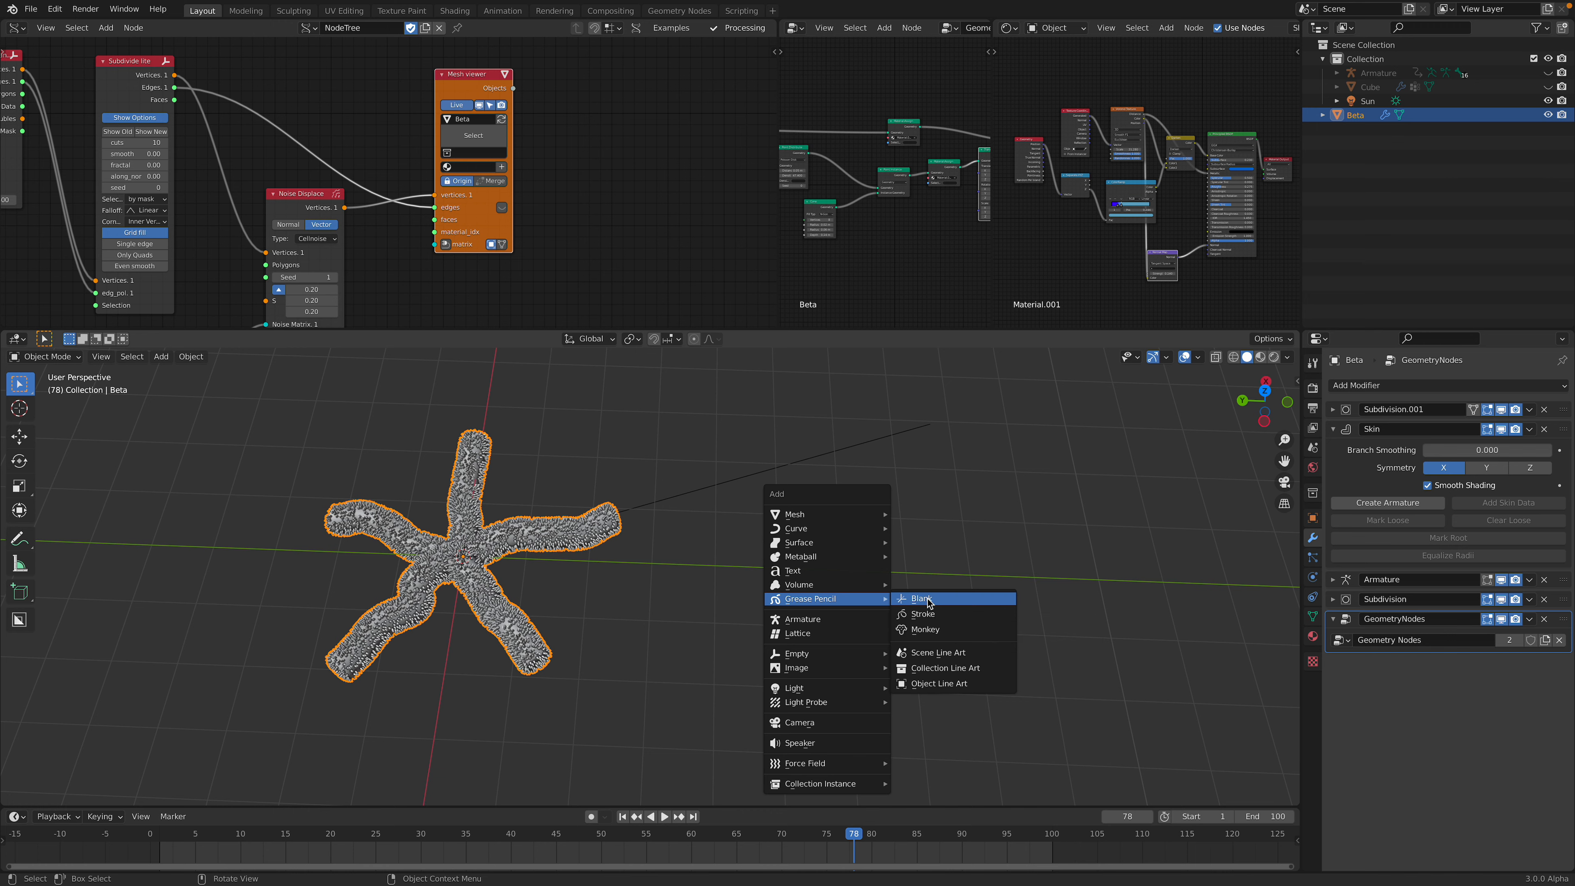
mouse_move(834, 533)
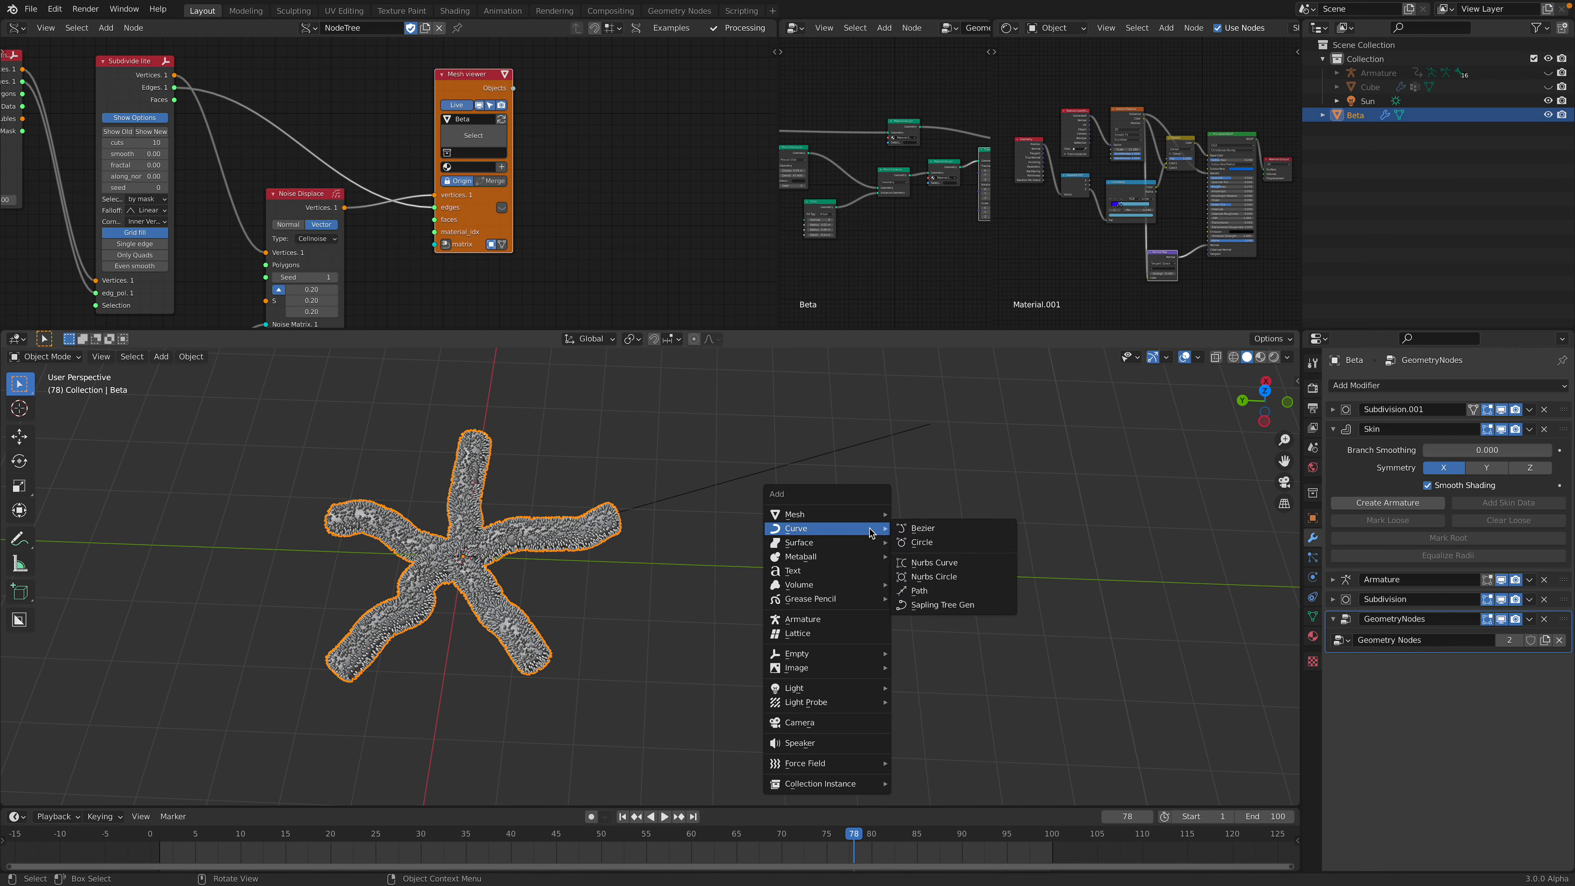
mouse_move(861, 602)
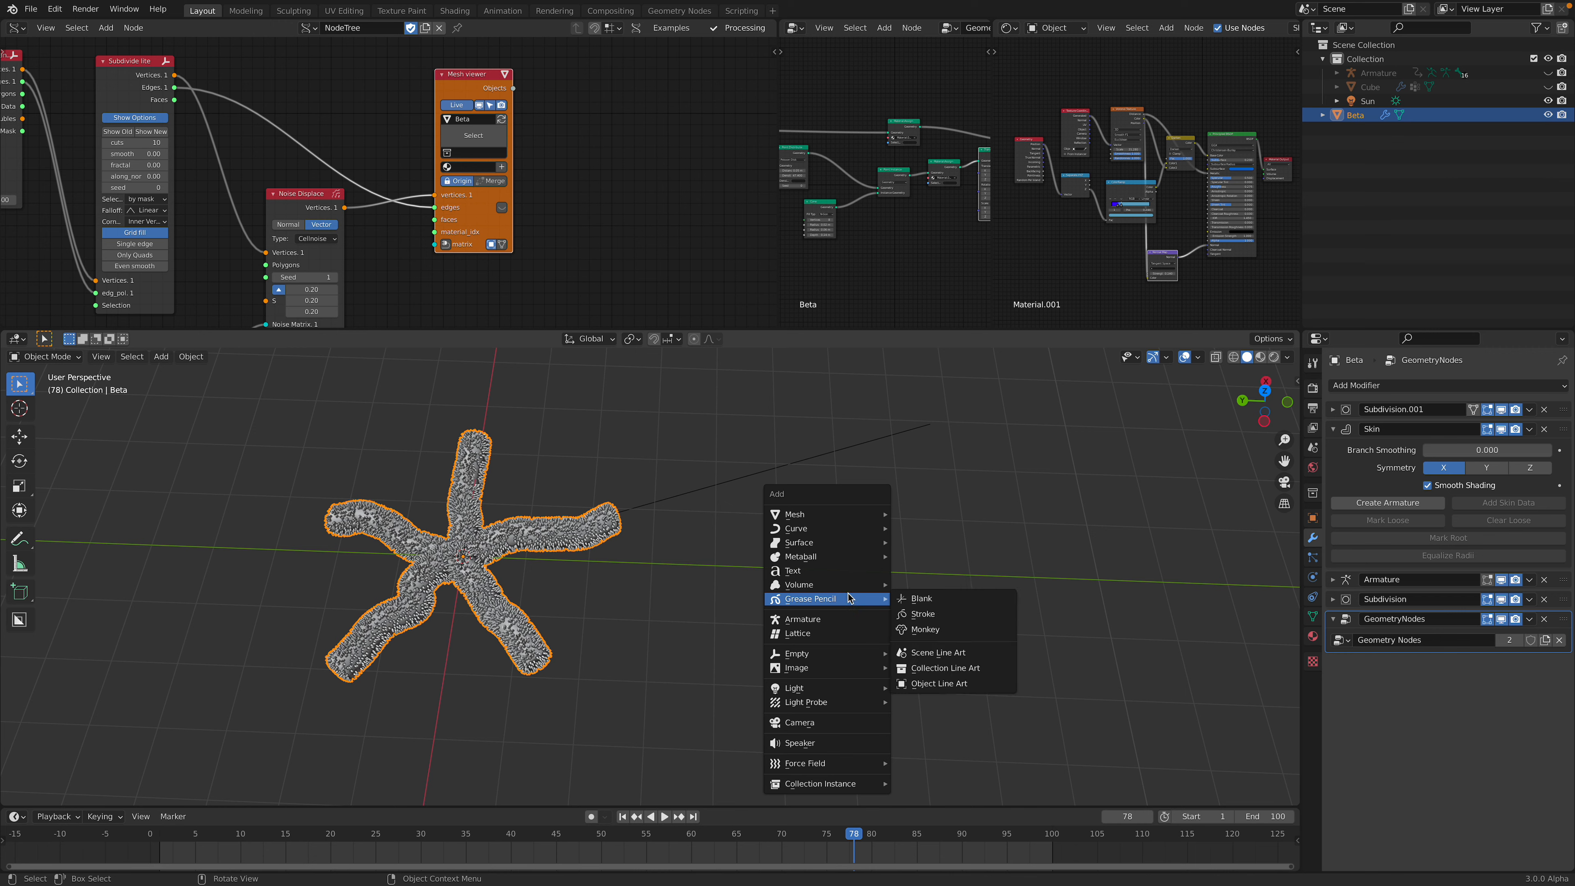
key(Escape)
- Frame the selected starfish and examine the Mesh viewer node and the spiked surface
key(KP_Decimal)
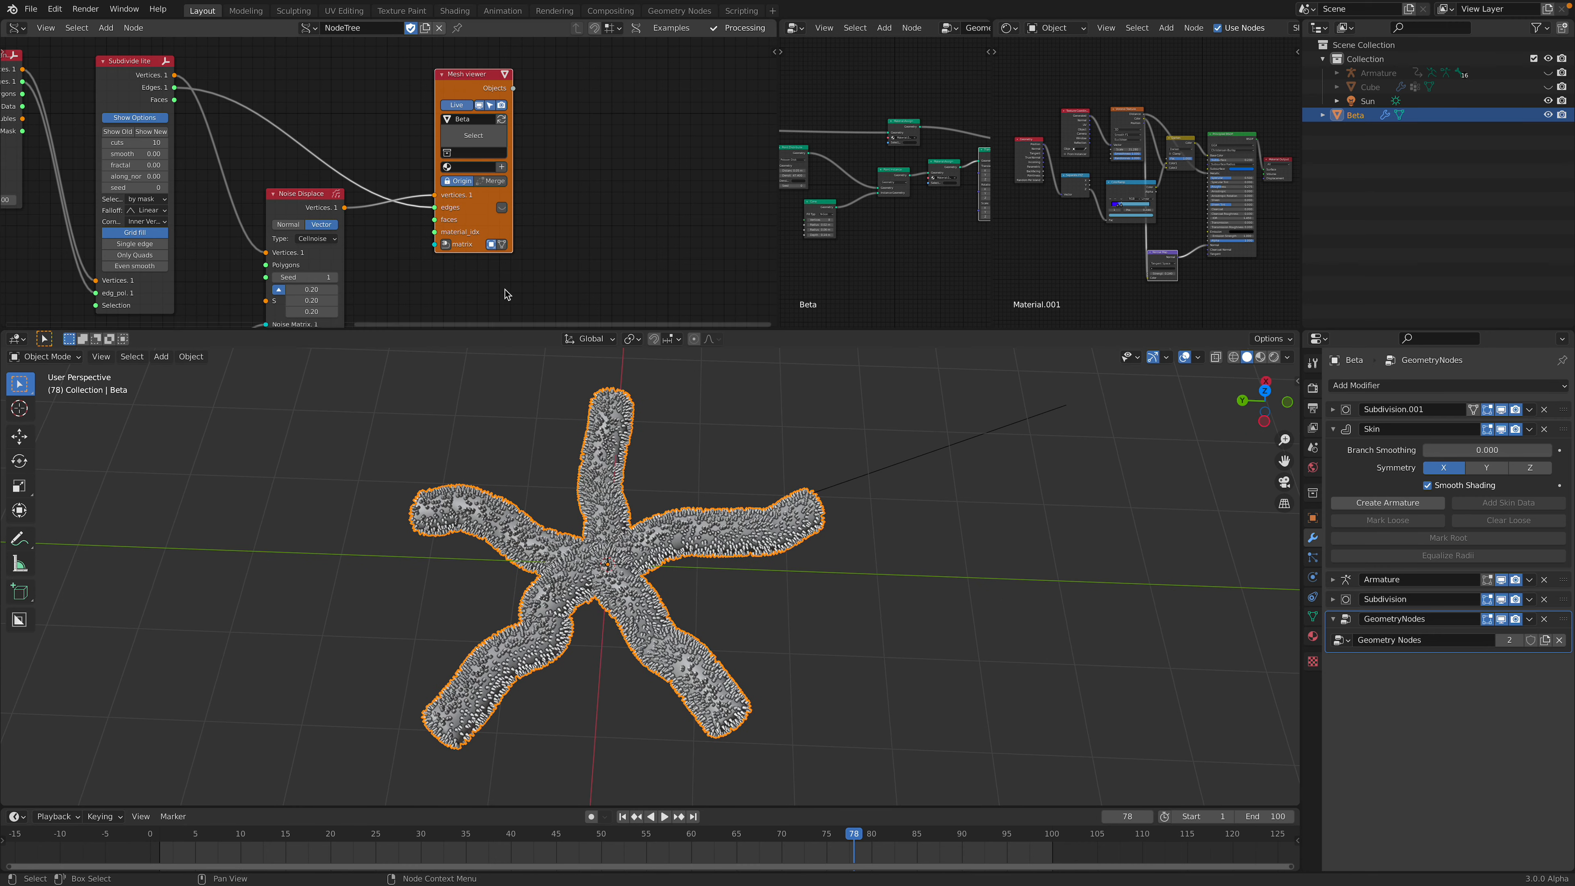
scroll(490, 210, up, 2)
scroll(490, 210, up, 1)
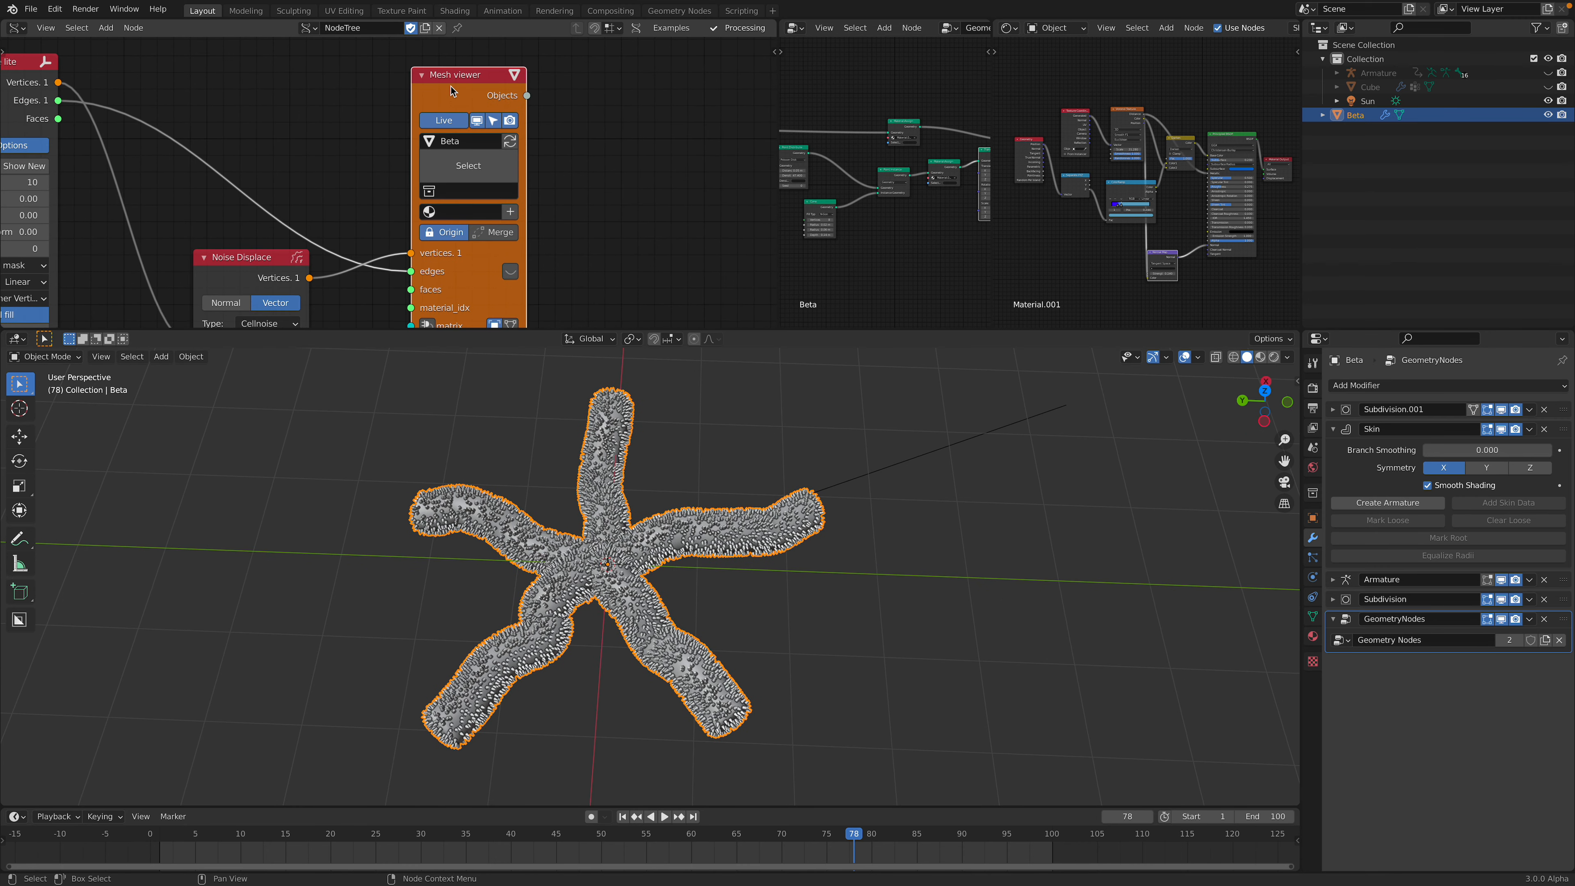
scroll(708, 122, down, 2)
middle_drag(661, 490, 634, 498)
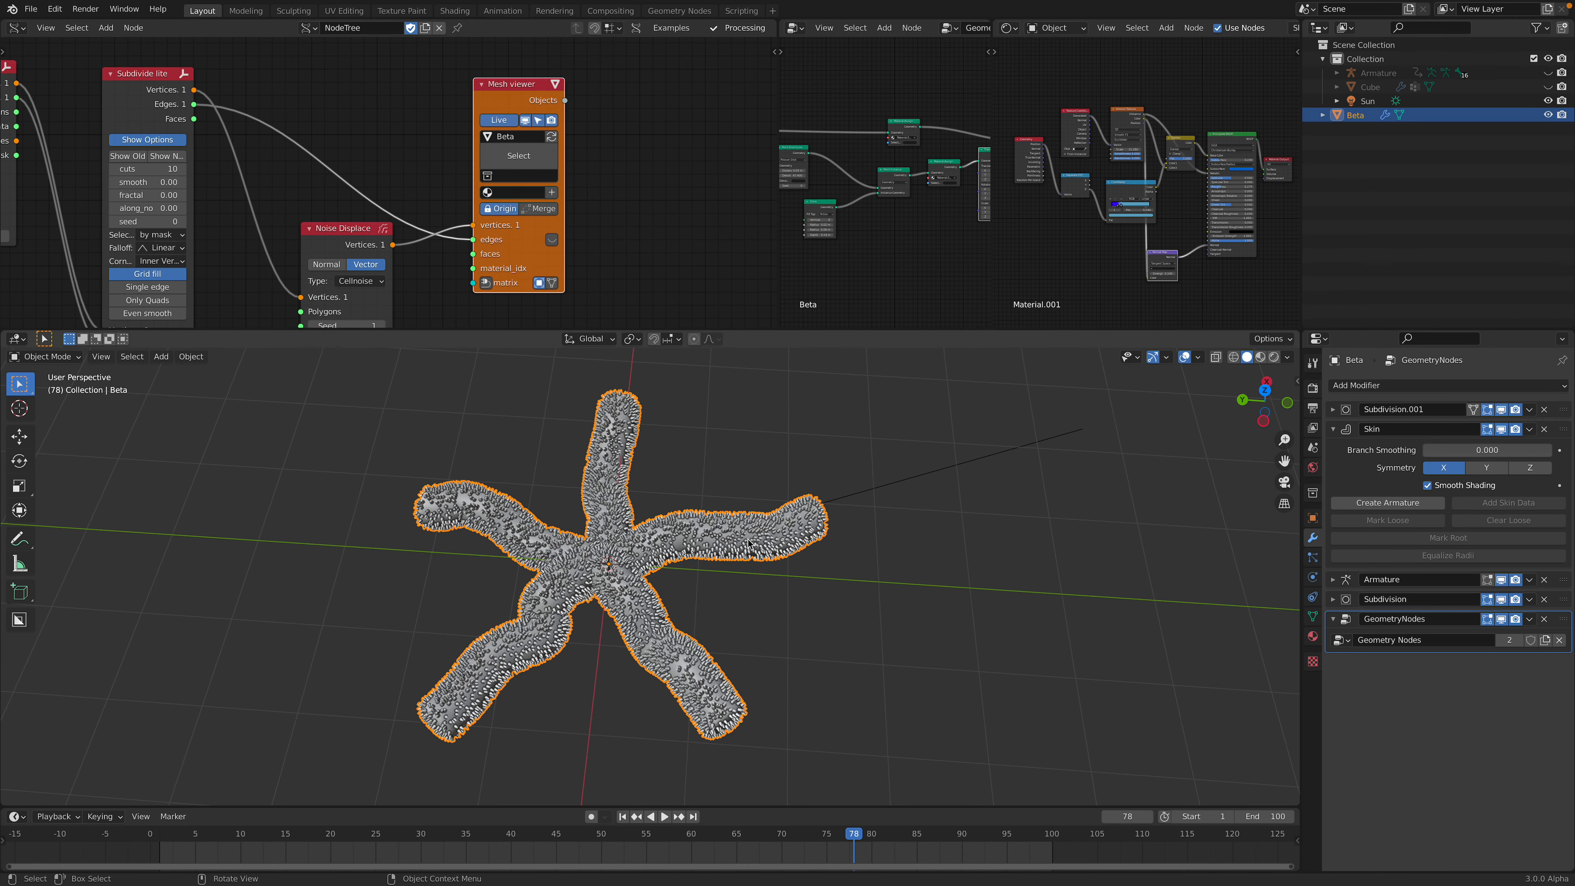
middle_drag(824, 508, 647, 504)
scroll(805, 536, up, 2)
scroll(802, 534, down, 1)
scroll(802, 534, down, 2)
scroll(647, 503, up, 2)
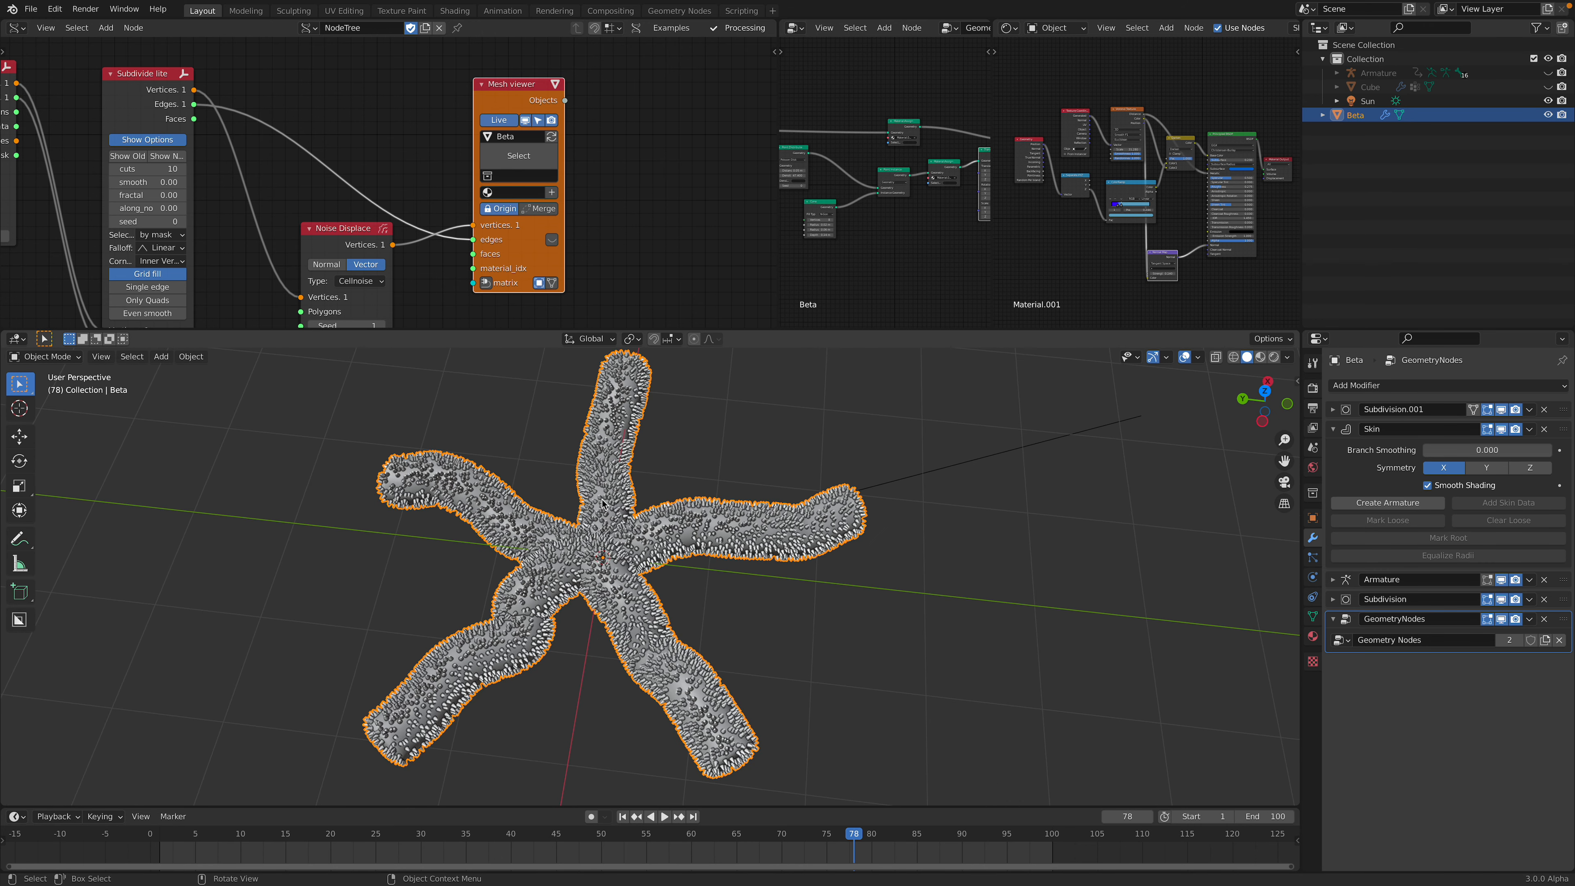
- Enlarge the 3D viewport further and create an armature from the starfish's Skin modifier
drag(1353, 329, 1353, 233)
shift+middle_drag(865, 470, 957, 475)
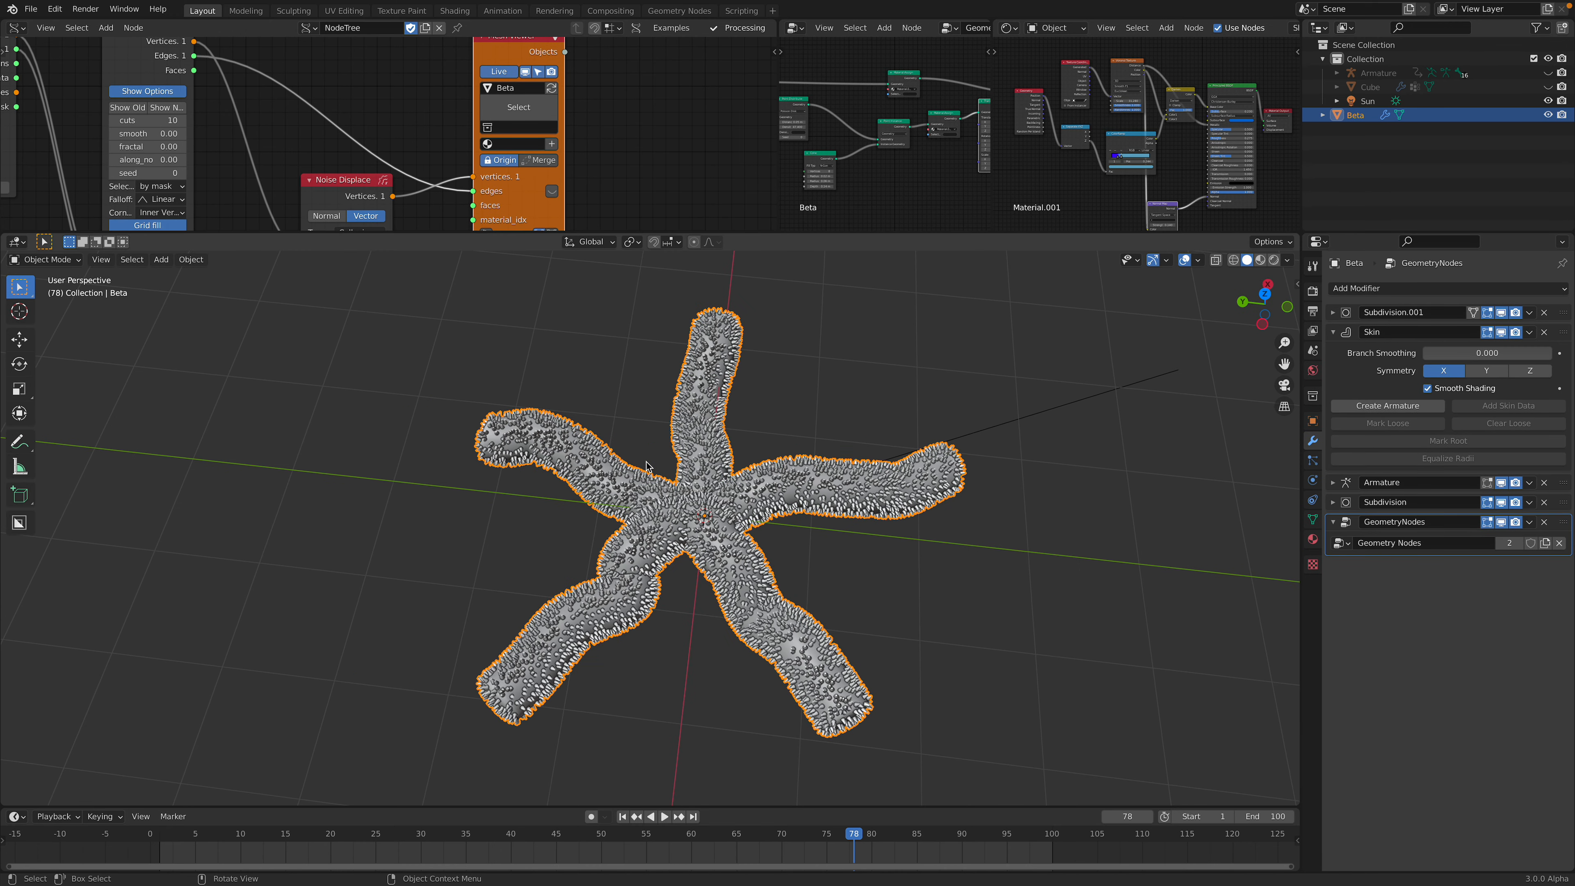
scroll(644, 461, up, 2)
middle_drag(798, 577, 818, 529)
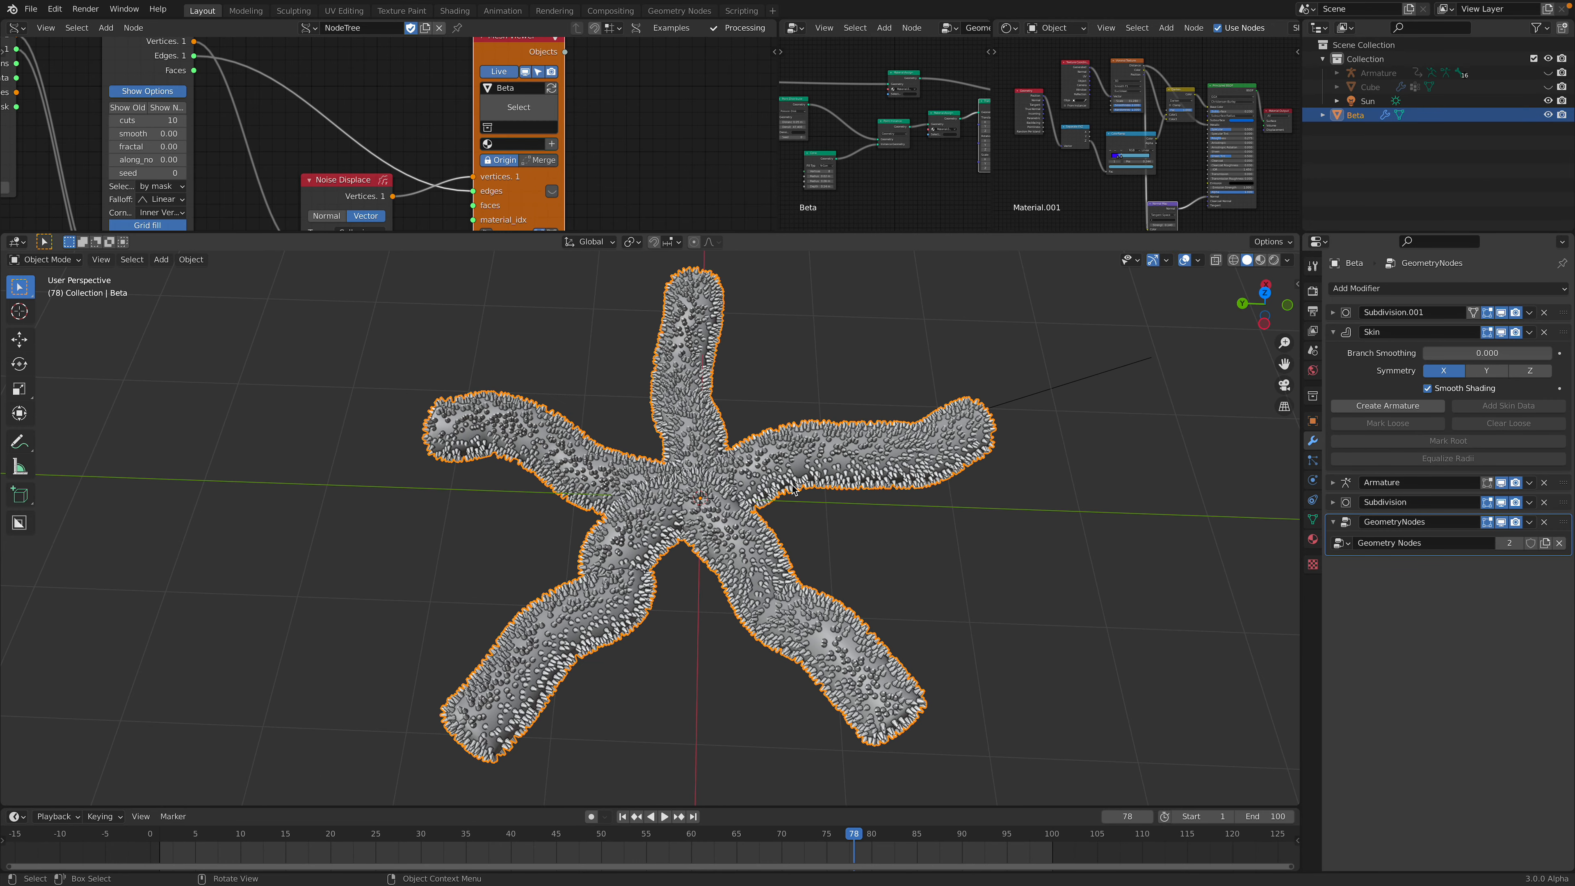
click(1366, 407)
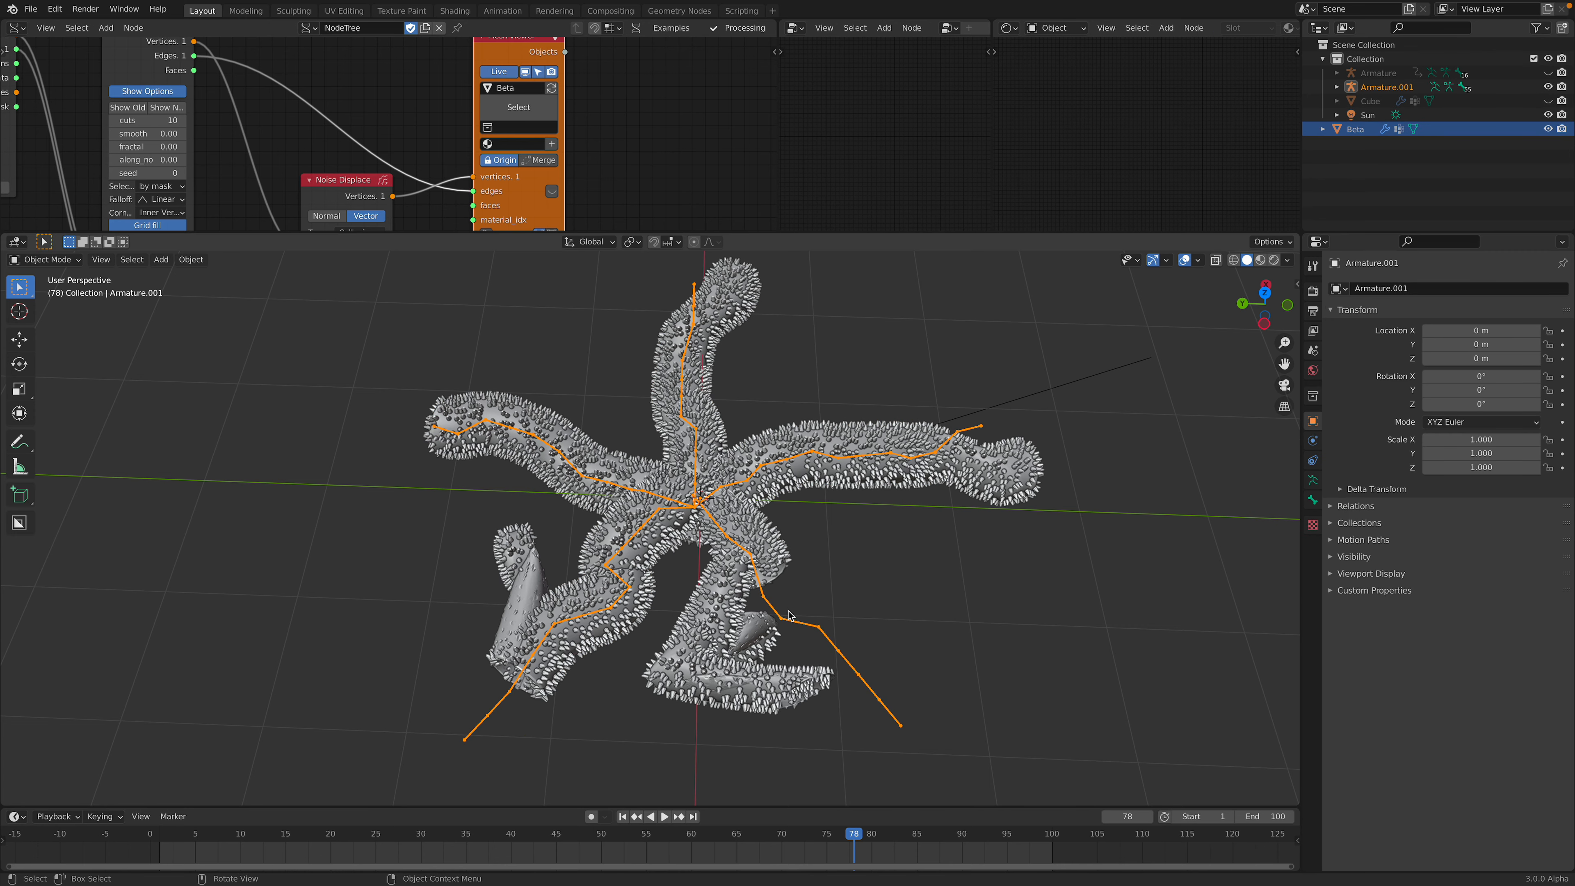
- Delete the newly created armature object from the scene
click(774, 607)
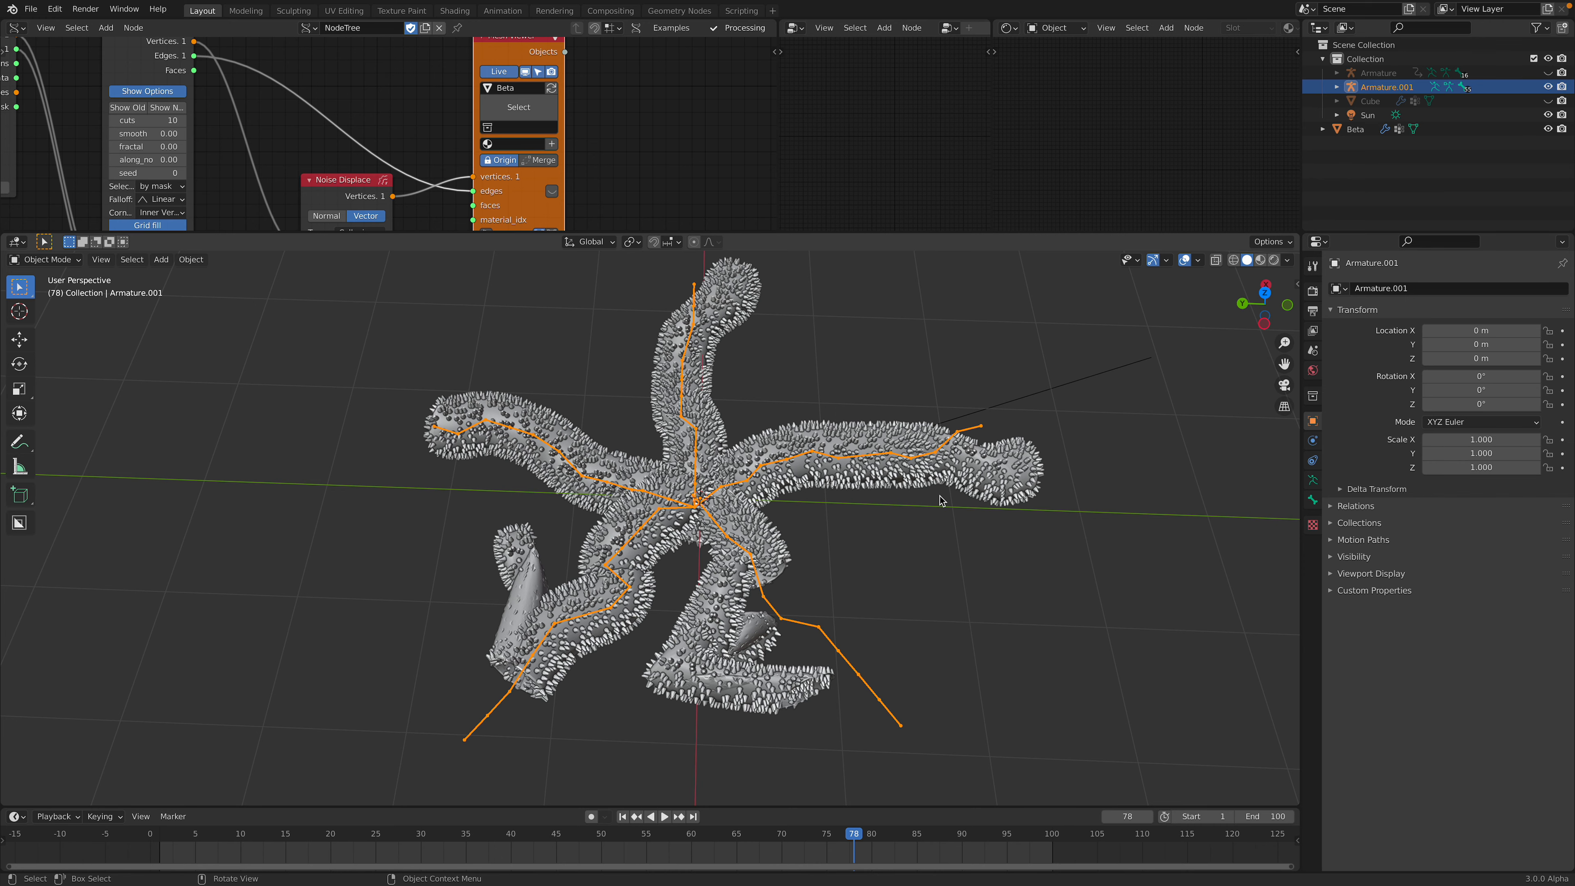
key(x)
key(Return)
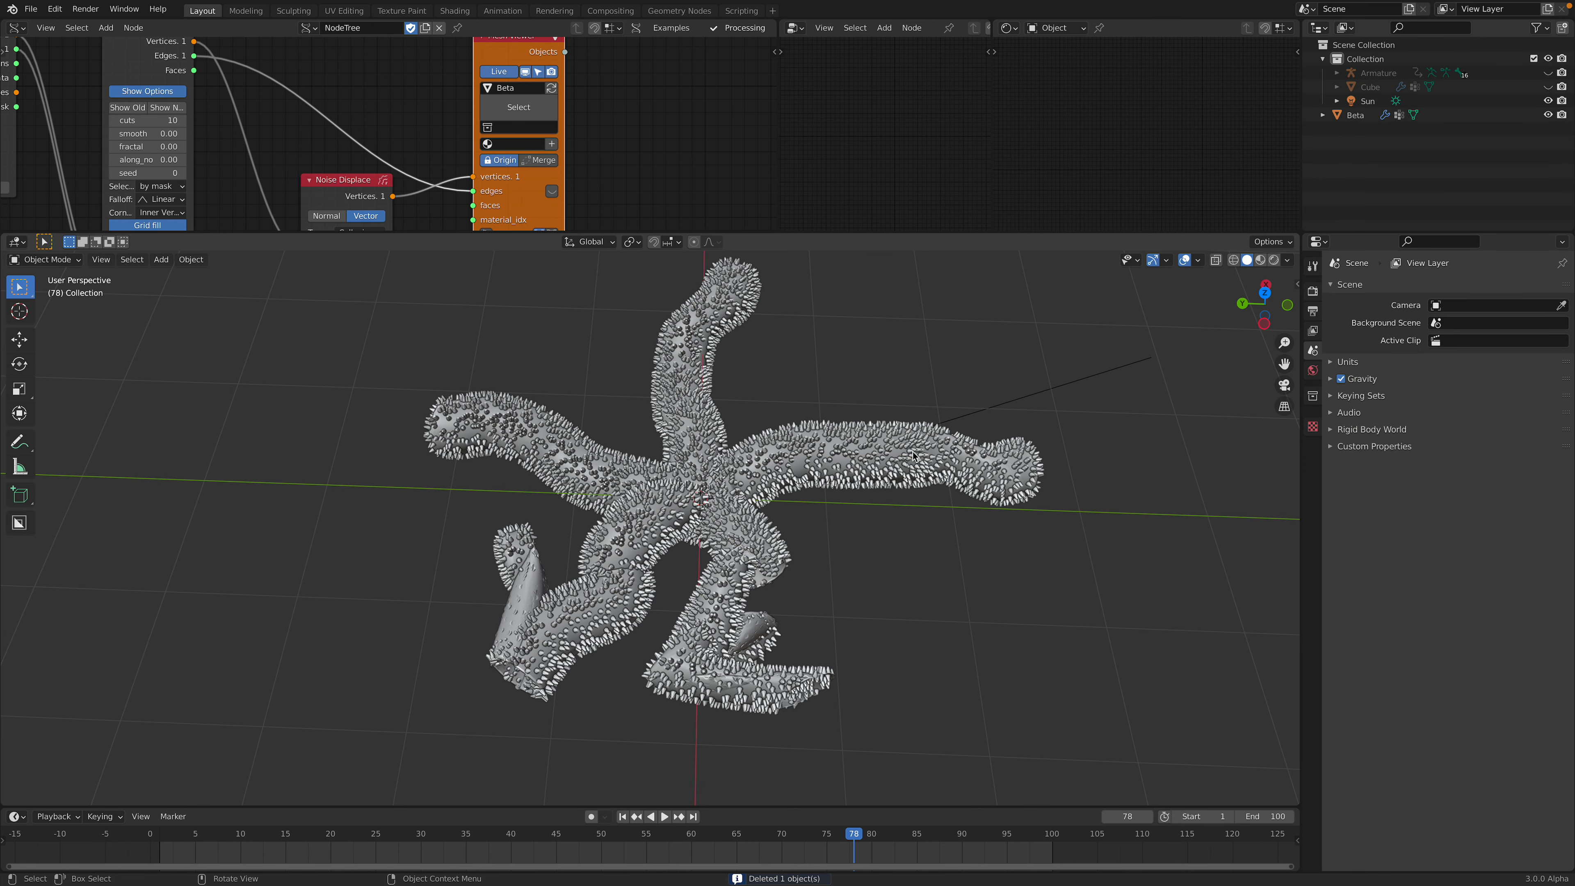
- Remove both Armature modifiers from the Beta starfish mesh
click(835, 448)
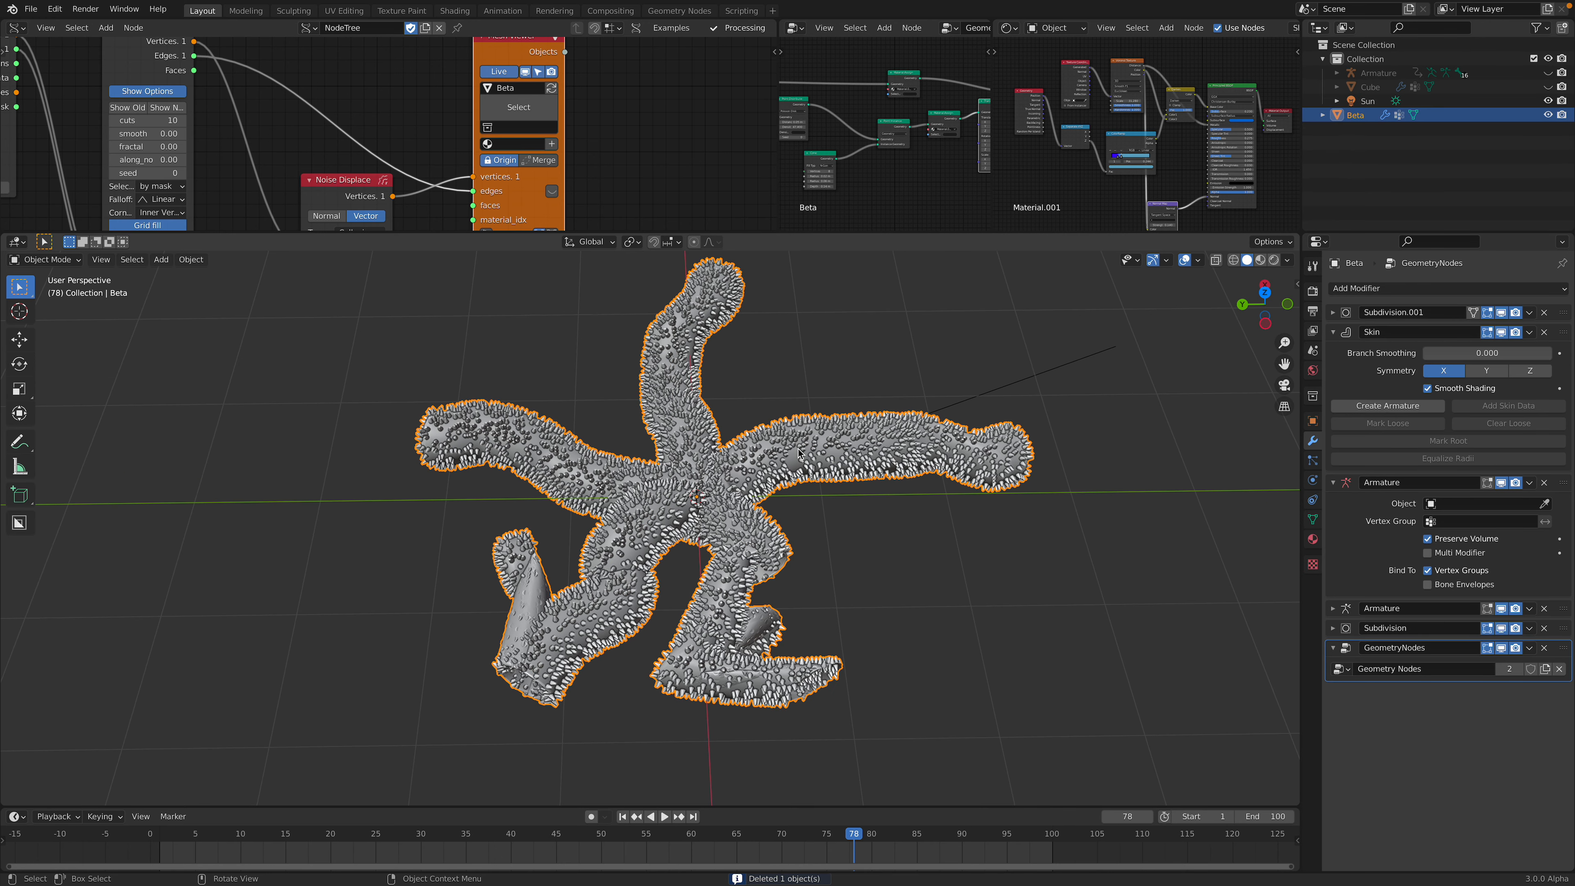
click(1546, 483)
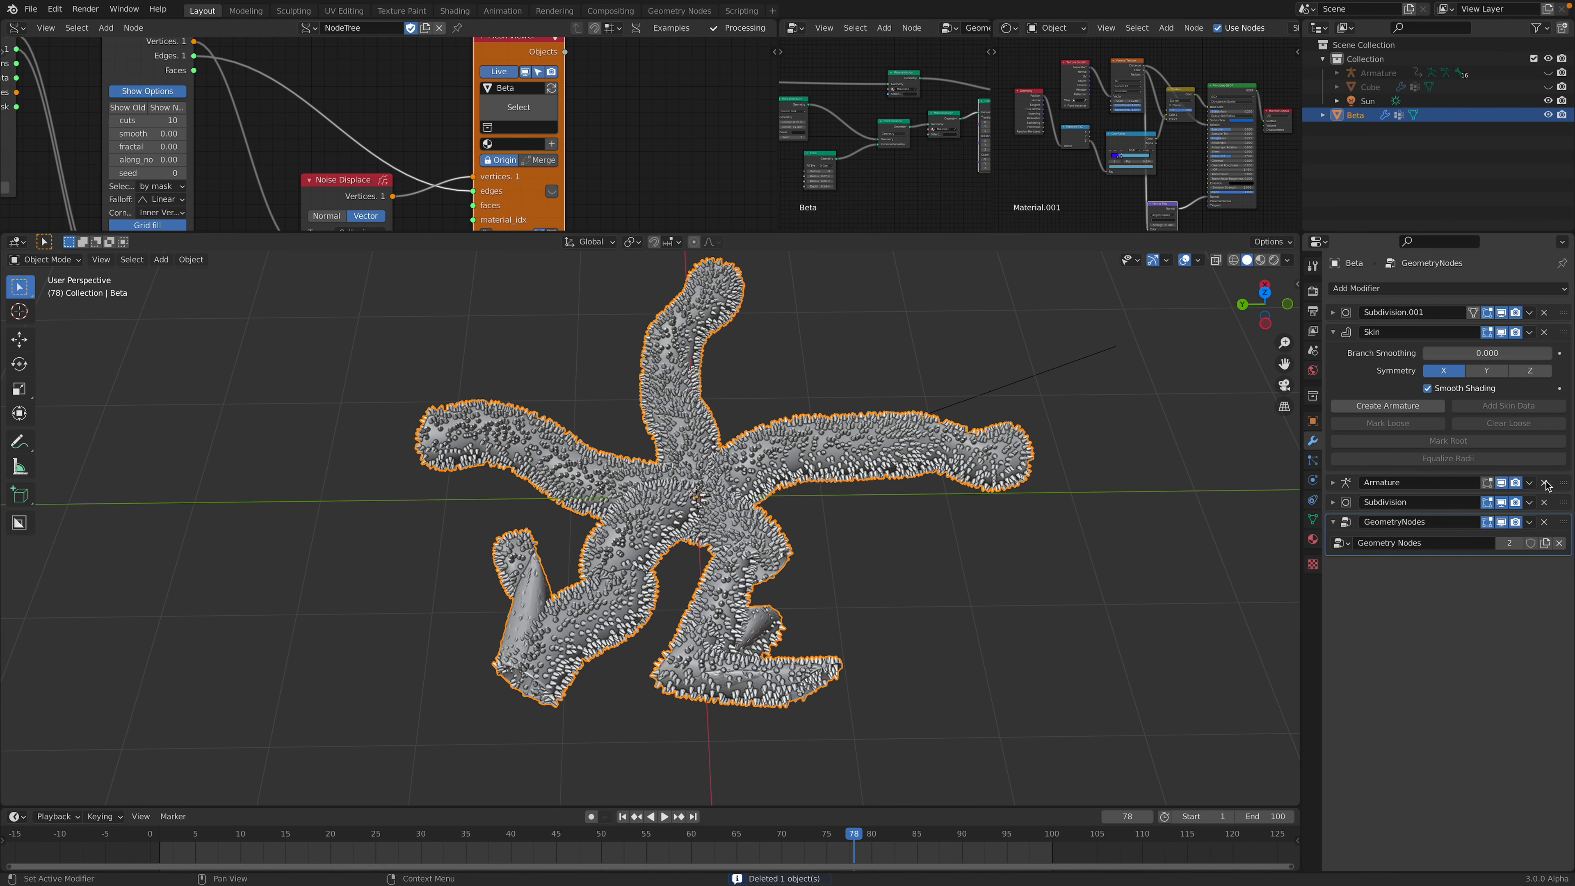
click(1546, 484)
- Play the starfish animation without its Armature modifiers for a moment, stopping at frame 80
middle_drag(1019, 517, 762, 473)
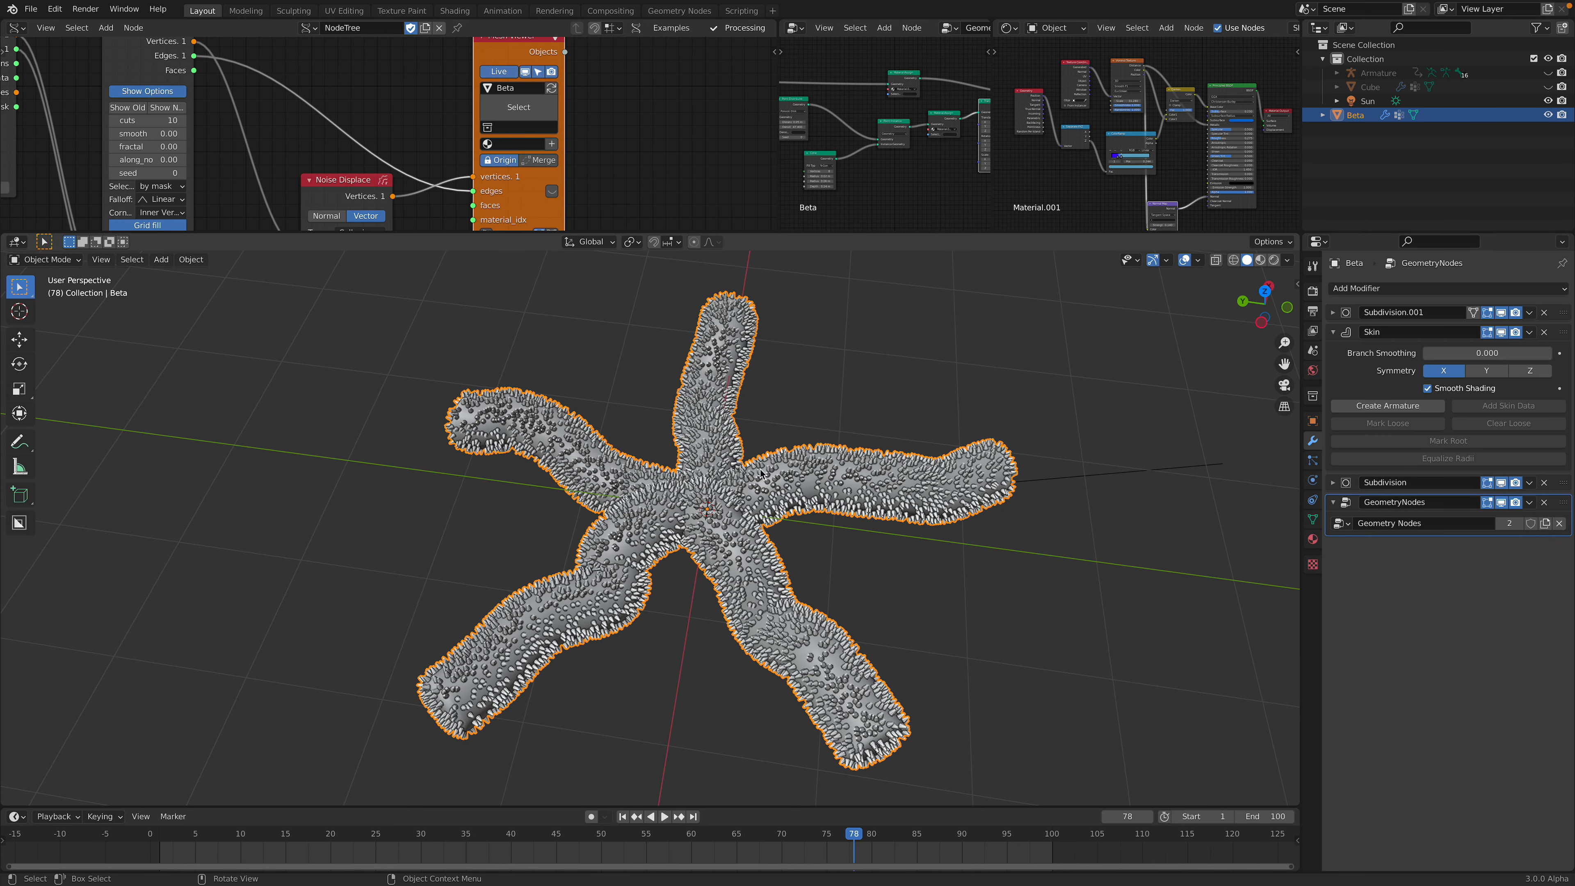
key(space)
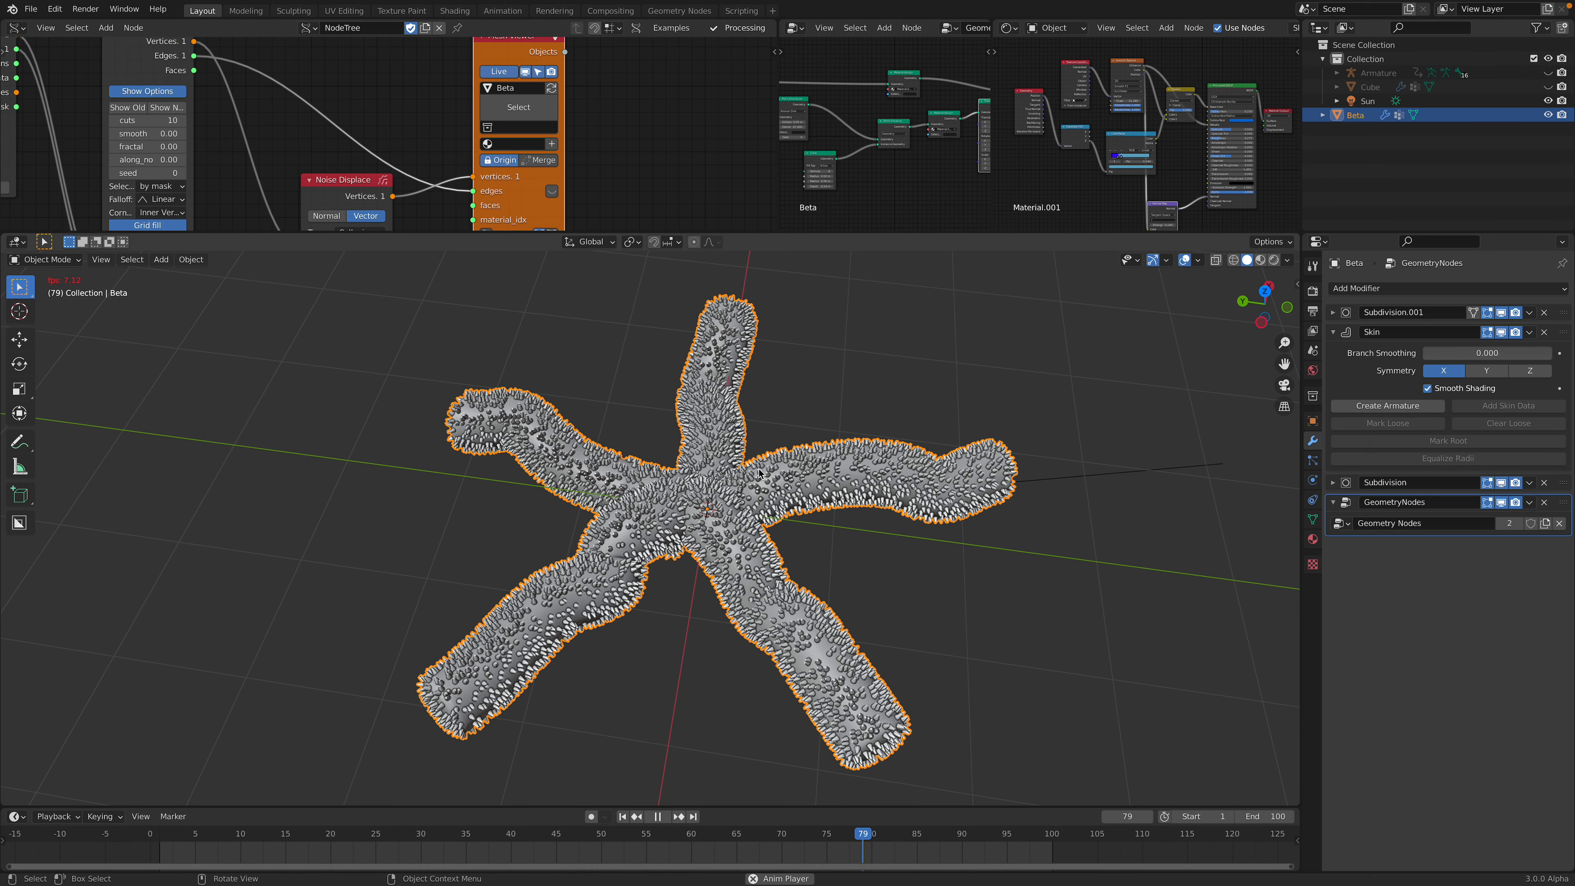
key(space)
middle_drag(760, 473, 666, 443)
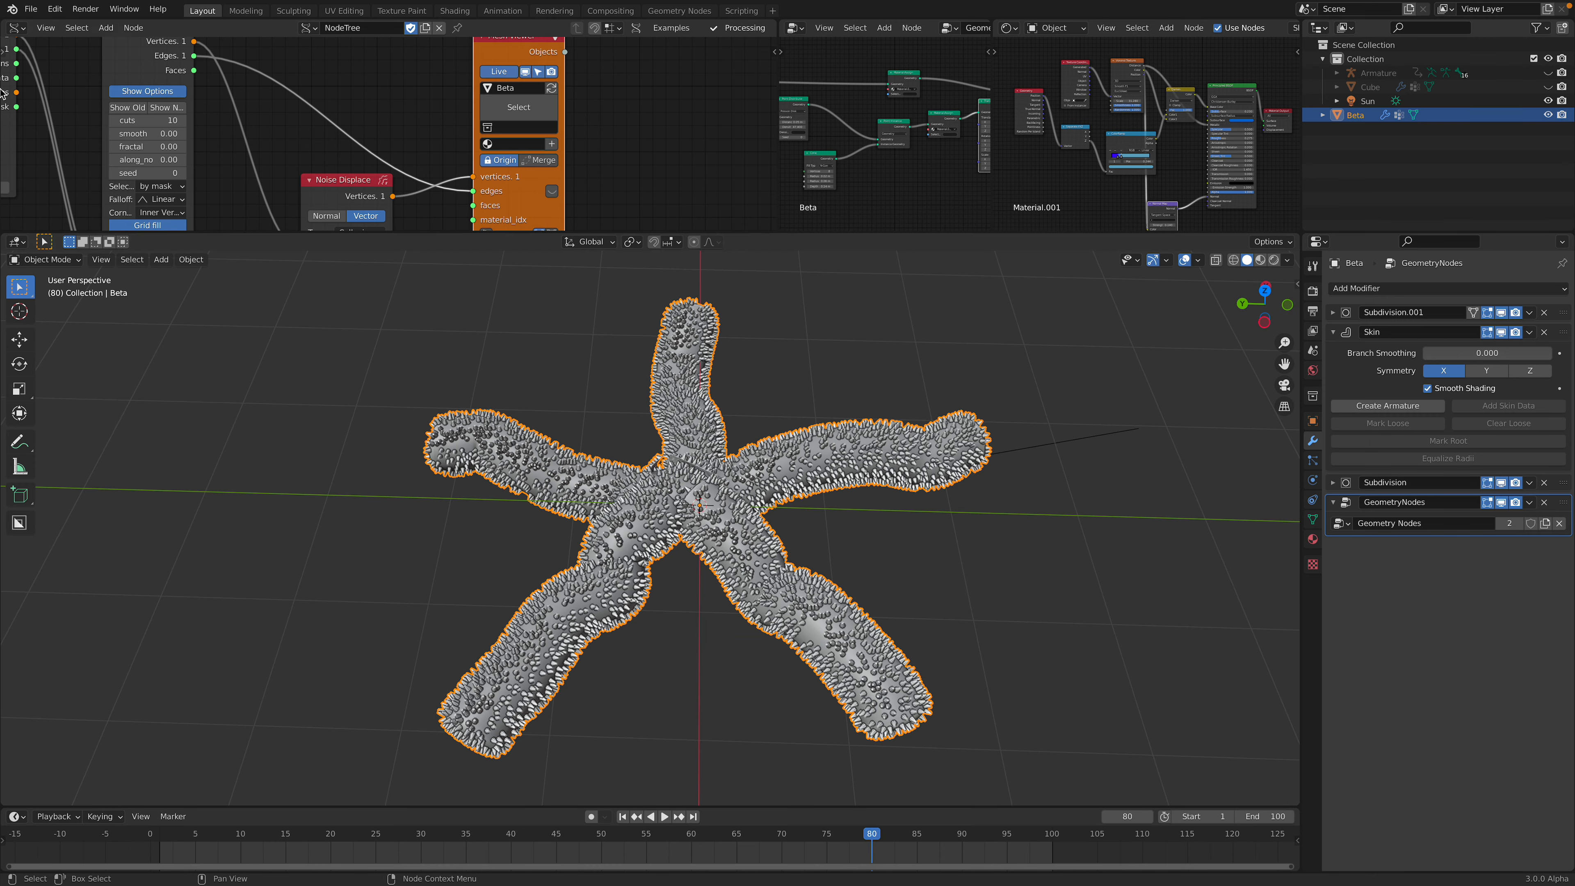
- Reopen the most recent starfish file, discarding the unsaved changes
click(31, 9)
mouse_move(106, 55)
click(186, 57)
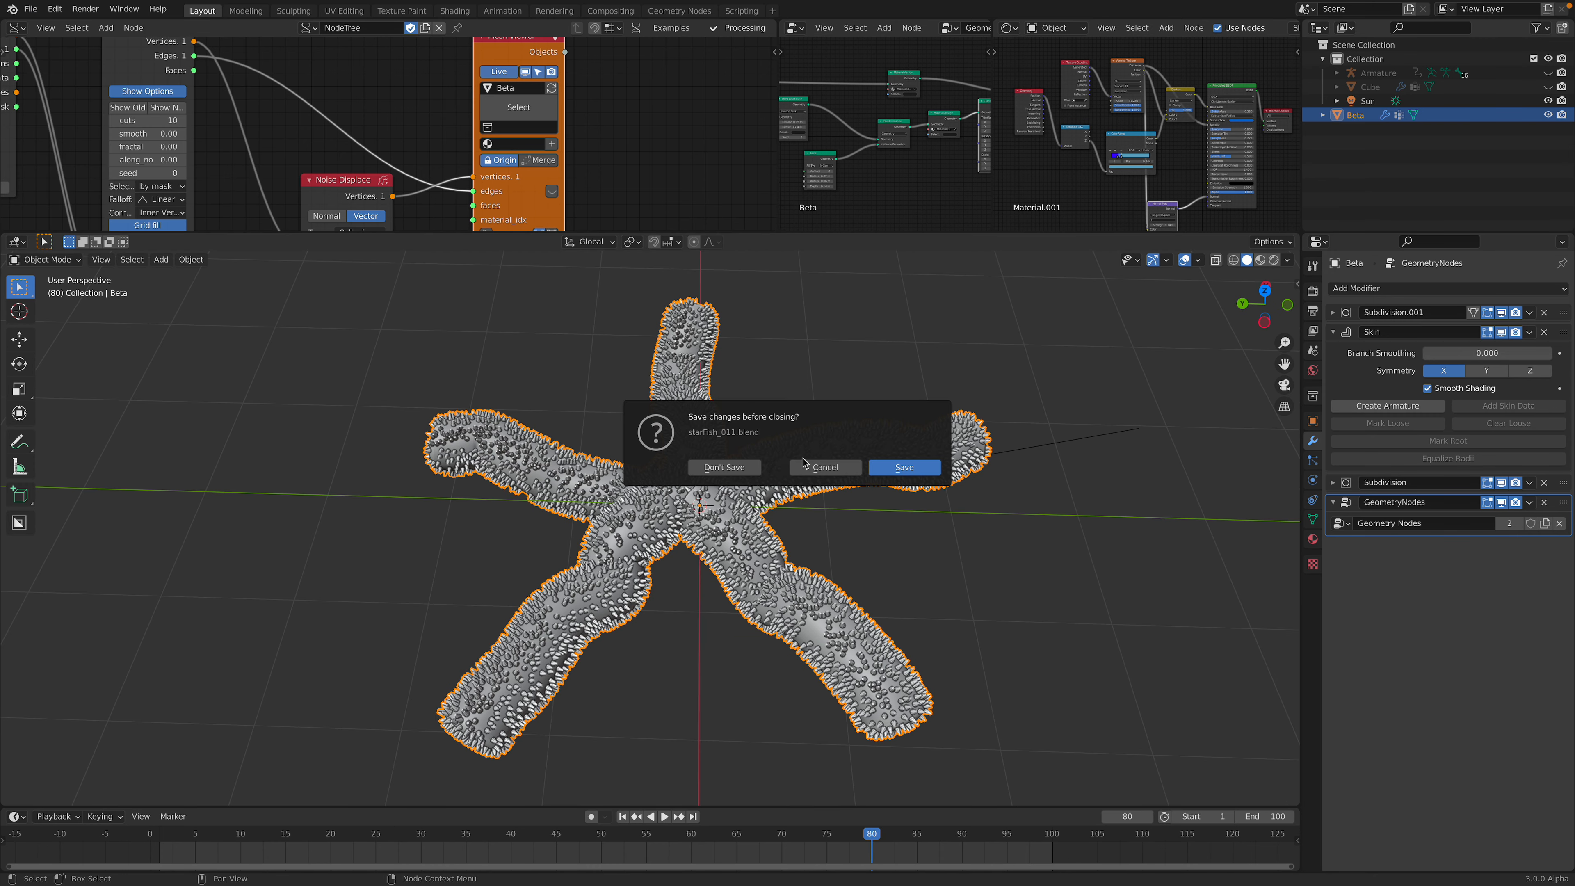
click(756, 471)
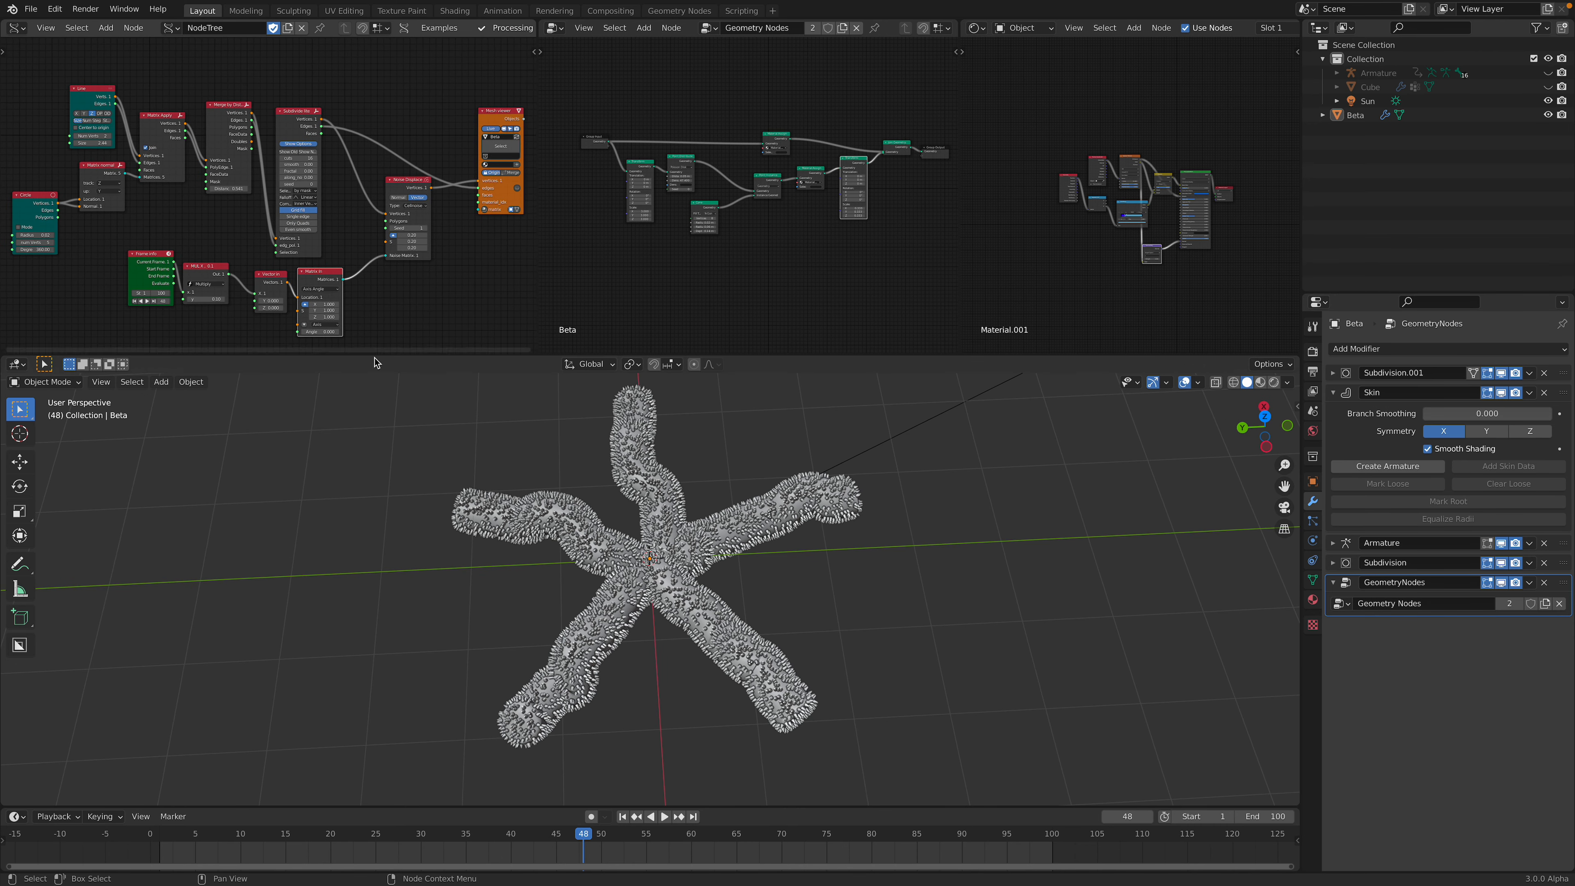
- Play the reloaded starfish animation up close and stop it at frame 74
middle_drag(343, 405, 326, 392)
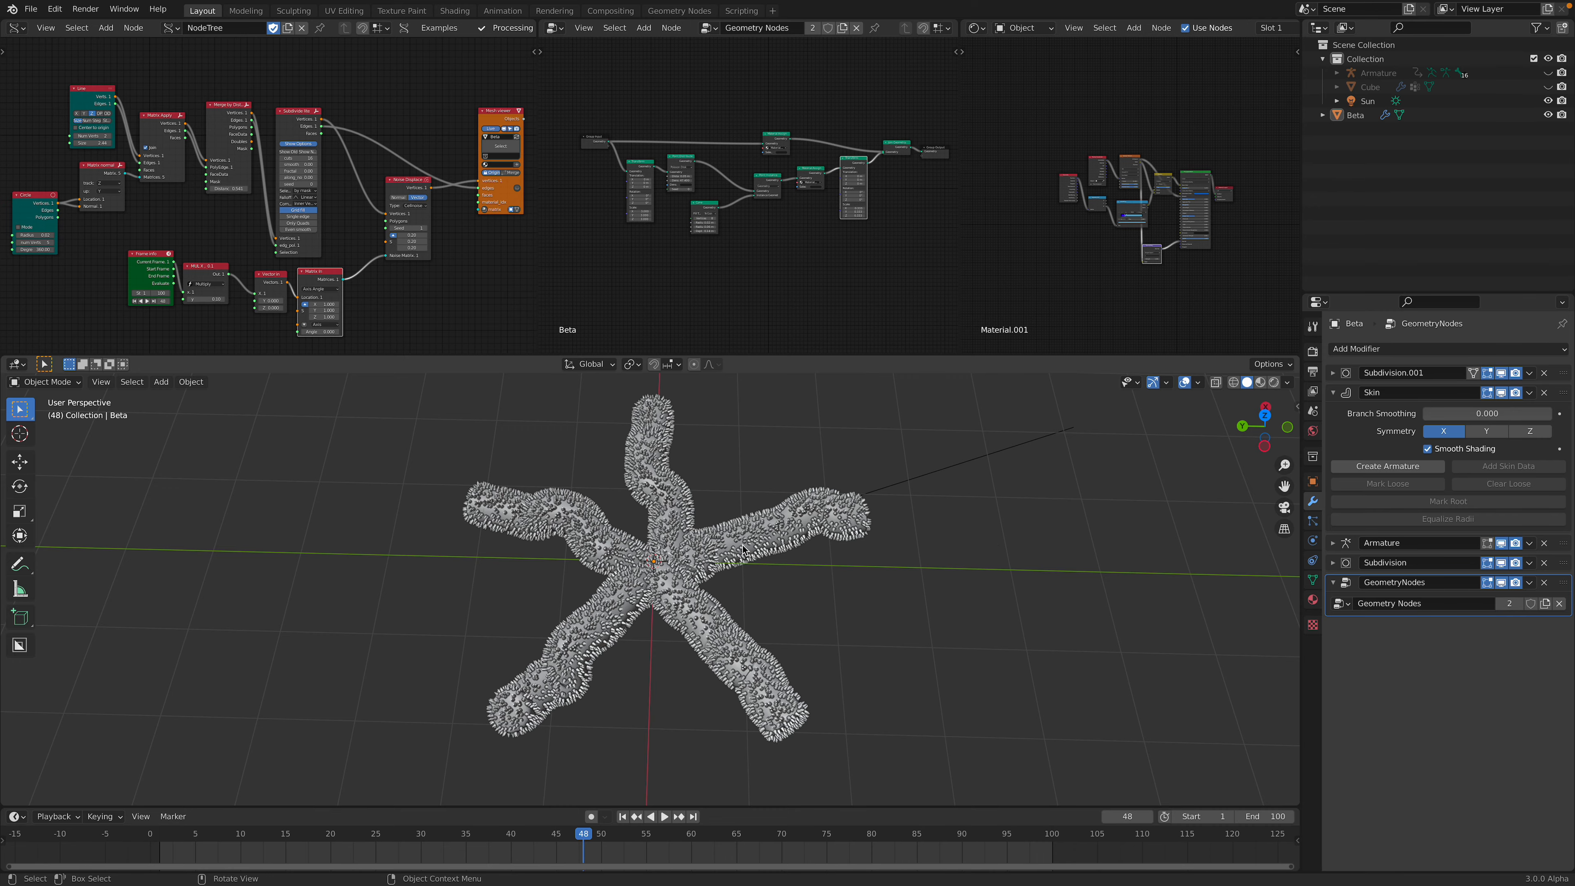
scroll(743, 550, up, 2)
key(space)
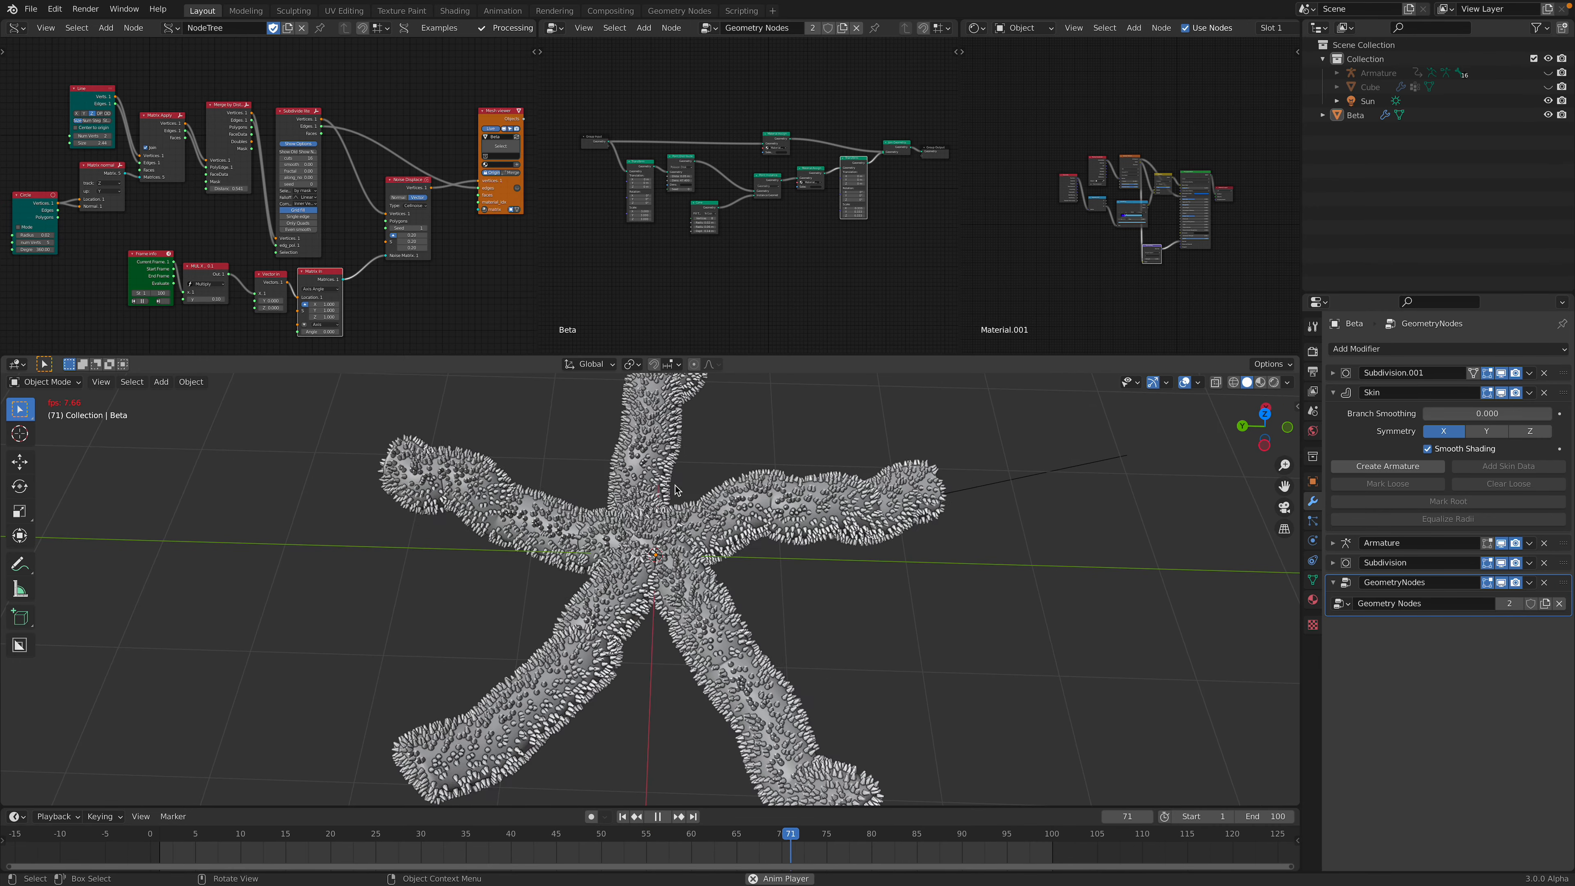
key(space)
- Widen the Geometry Nodes editor on both sides to show its whole node tree
drag(537, 214, 233, 217)
scroll(523, 230, up, 3)
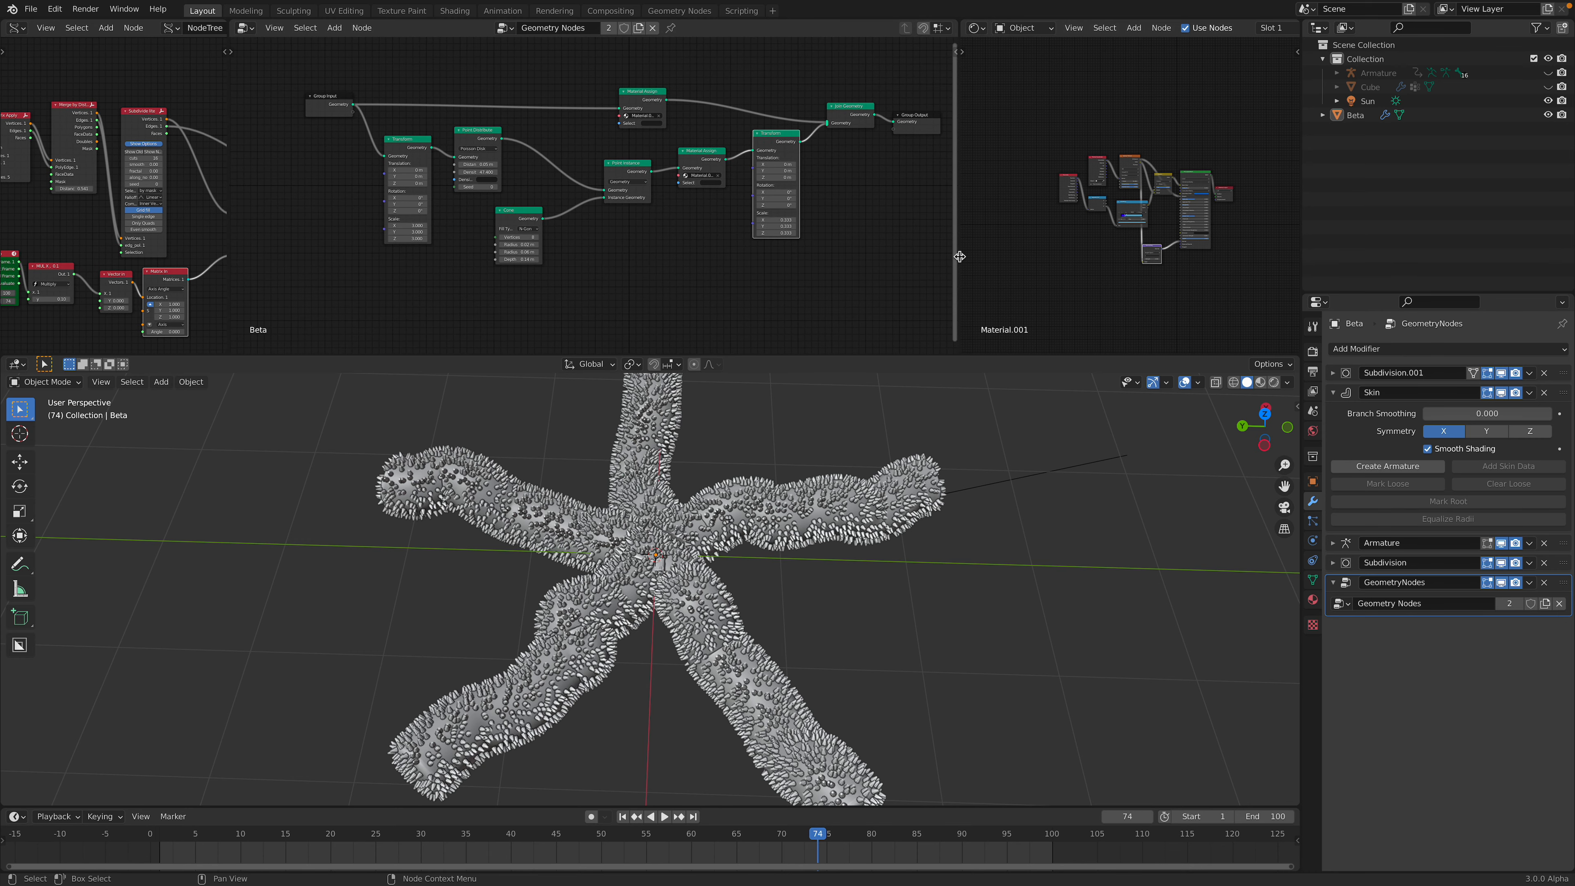
drag(961, 264, 1067, 264)
scroll(733, 555, up, 2)
- Examine the geometry node tree from Group Input to Group Output alongside the starfish's spikes
middle_drag(734, 556, 752, 388)
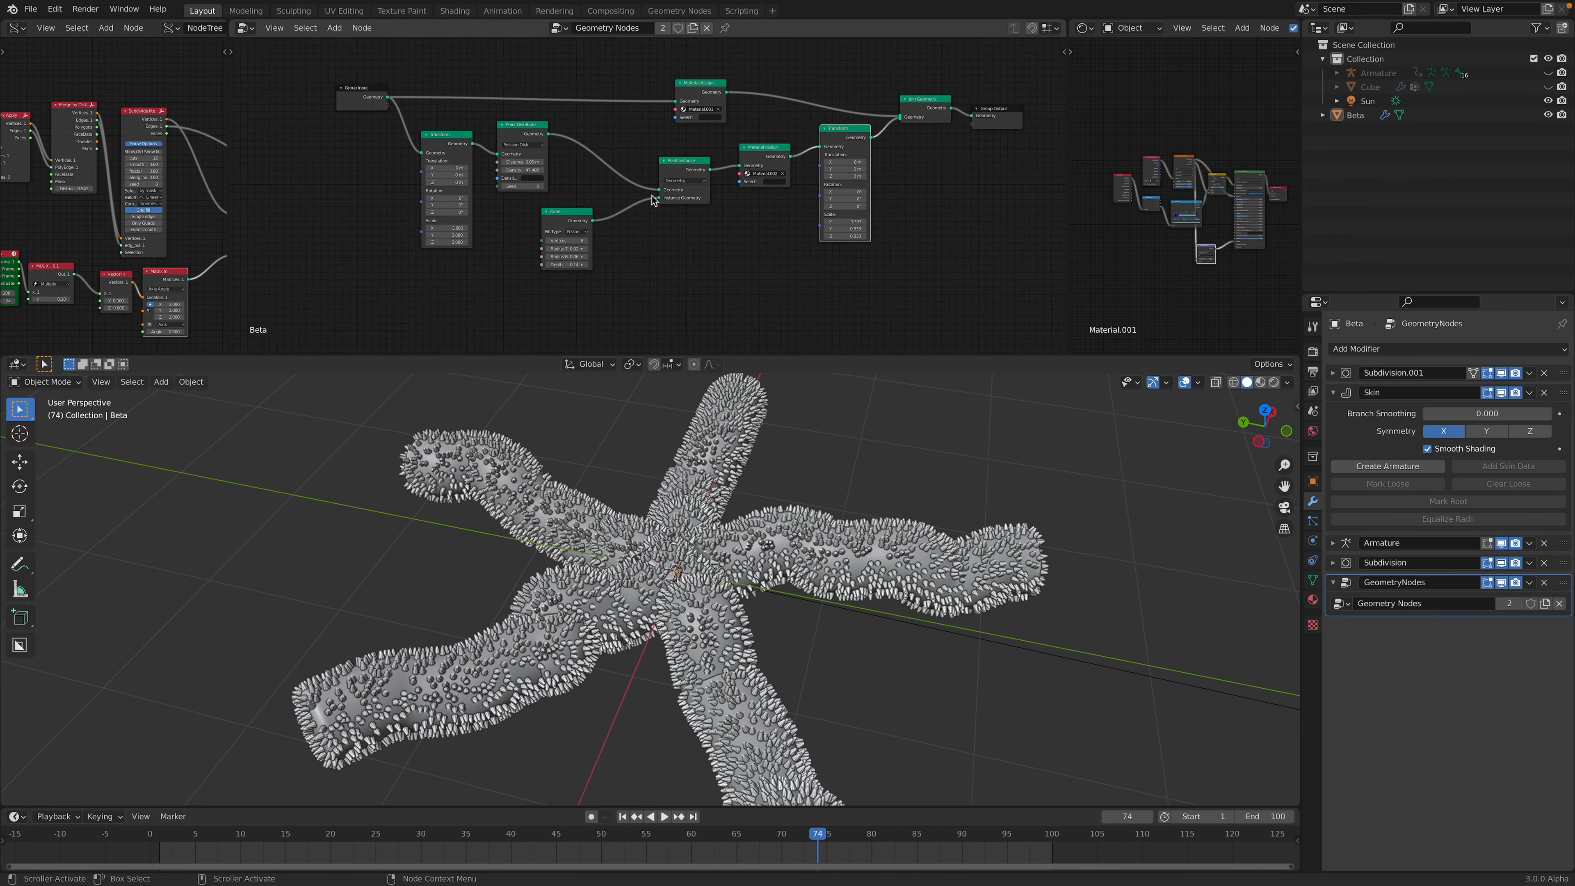
scroll(597, 199, up, 3)
scroll(596, 198, down, 2)
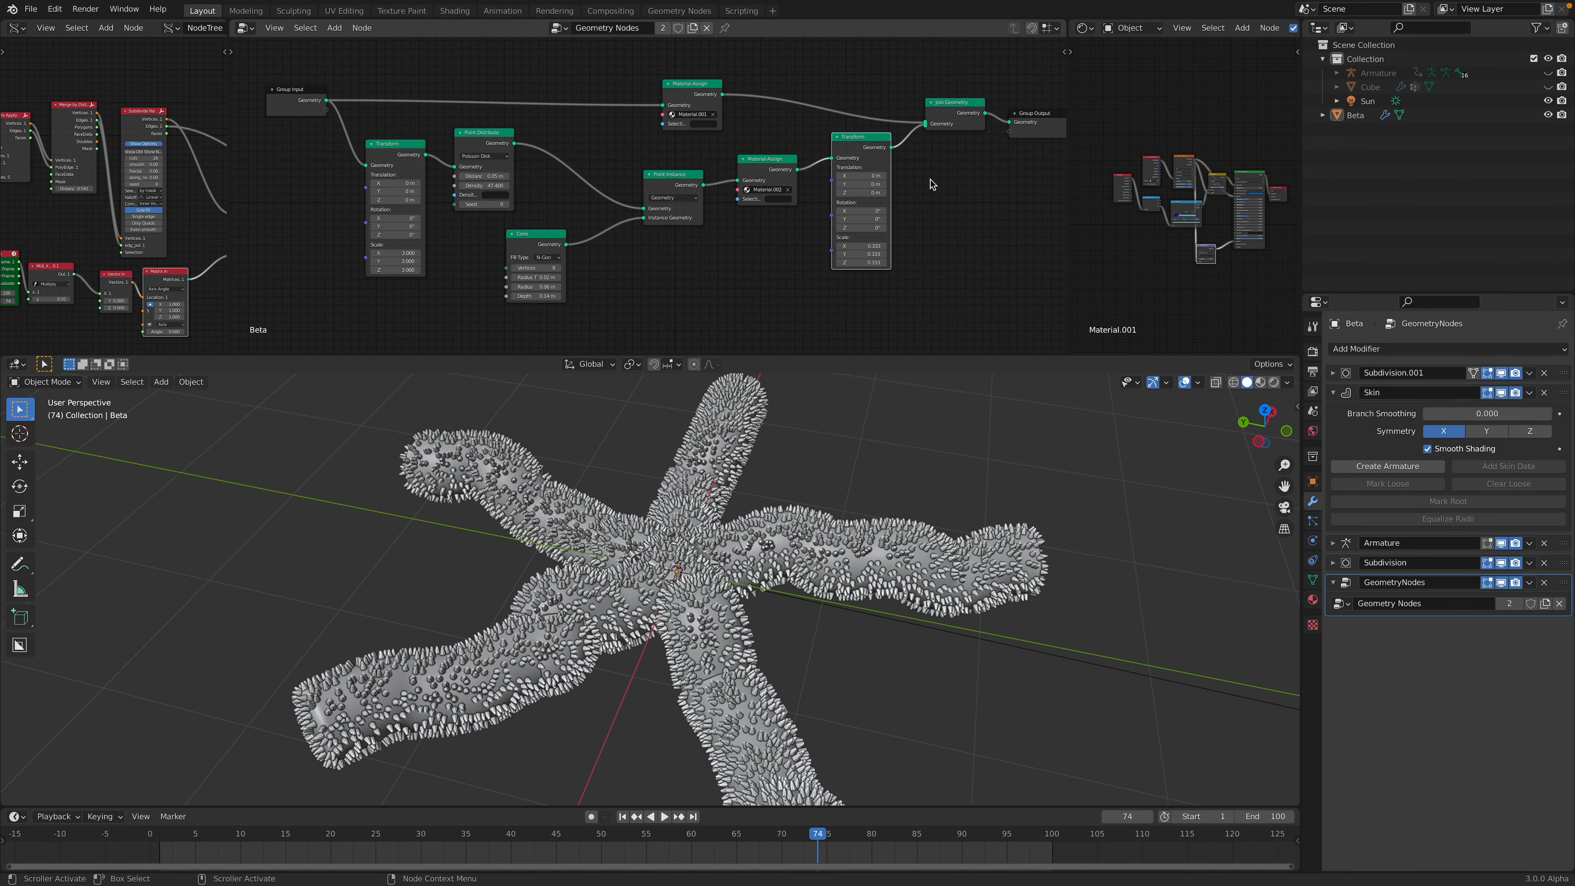
scroll(696, 562, up, 2)
scroll(696, 563, up, 2)
scroll(696, 563, down, 2)
mouse_move(696, 564)
middle_down()
mouse_move(753, 469)
mouse_move(728, 535)
mouse_move(738, 590)
mouse_move(743, 561)
mouse_move(716, 529)
mouse_move(749, 499)
mouse_move(736, 559)
mouse_move(718, 574)
mouse_move(708, 555)
middle_up()
scroll(728, 535, down, 4)
scroll(742, 561, up, 5)
scroll(743, 562, down, 5)
scroll(746, 531, up, 1)
scroll(732, 577, down, 3)
middle_drag(721, 637, 719, 571)
scroll(605, 272, up, 1)
scroll(605, 271, down, 2)
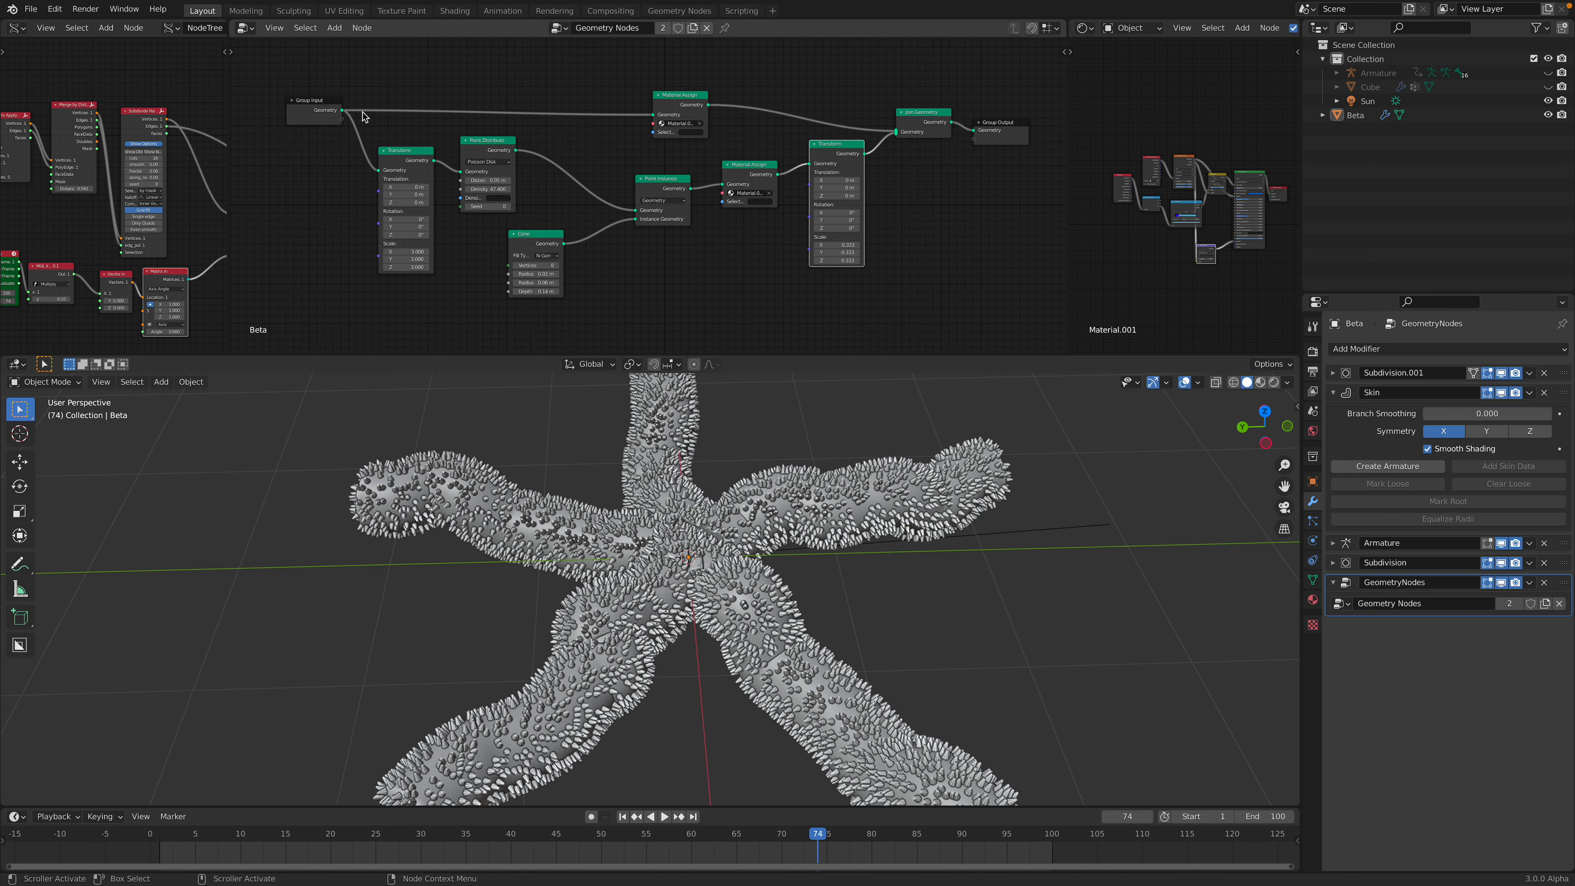
scroll(437, 119, up, 1)
scroll(485, 131, up, 1)
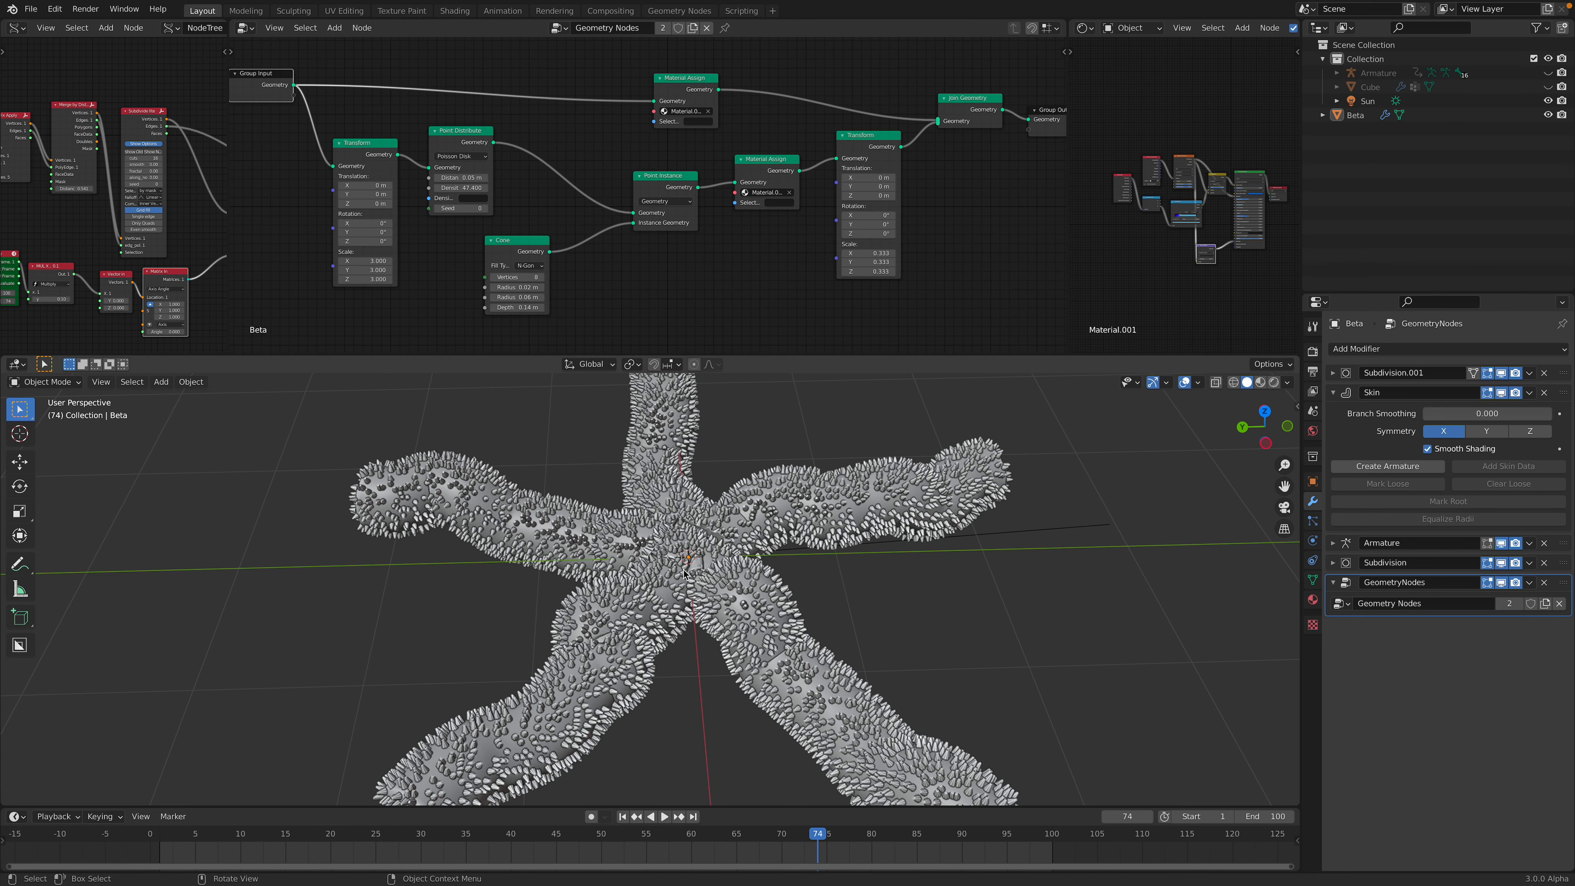
- Nudge the Group Input node in the geometry node tree and view the starfish from another angle
middle_drag(443, 478, 462, 450)
drag(262, 81, 262, 88)
middle_drag(327, 95, 377, 107)
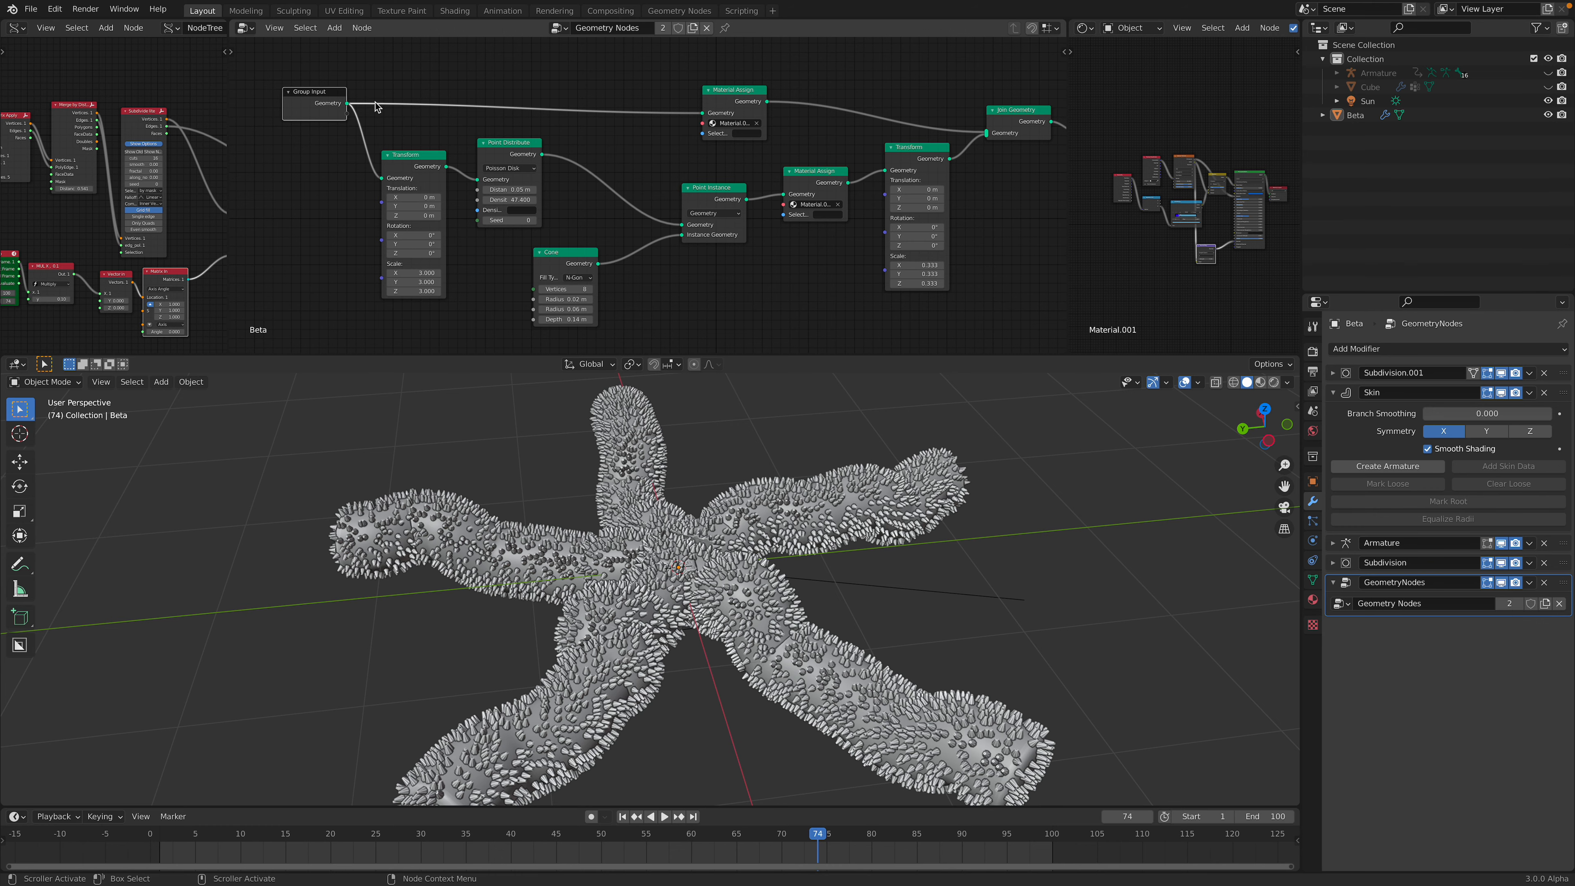
middle_drag(680, 558, 720, 692)
scroll(572, 153, down, 1)
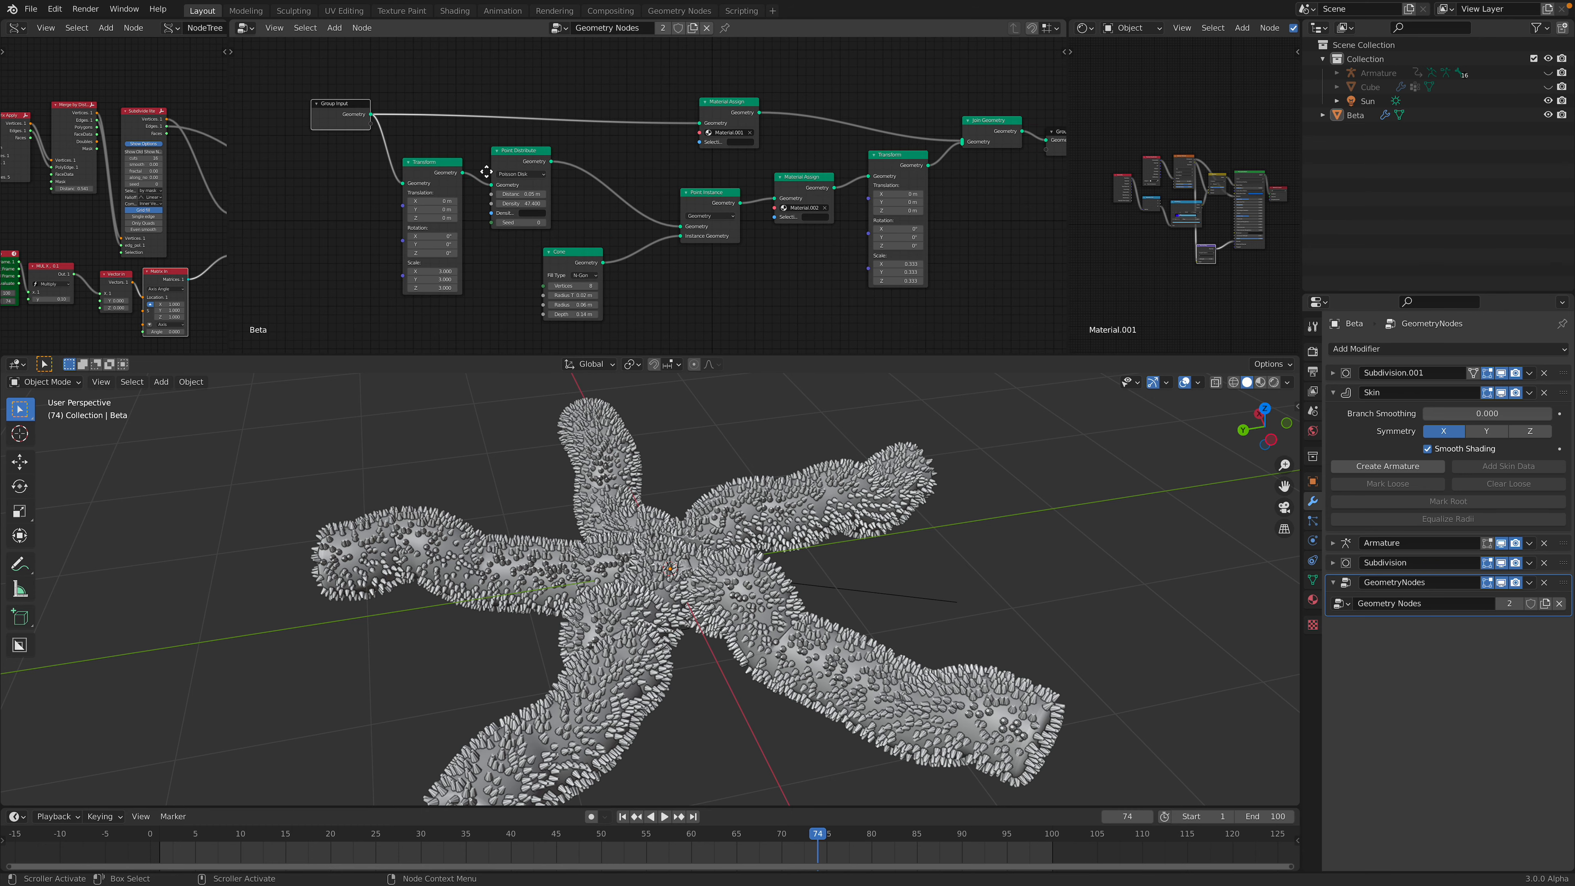
- Slightly reposition the first Transform, the Group Input and the upper Material Assign nodes in the geometry node tree
drag(432, 155, 438, 153)
drag(361, 105, 349, 103)
drag(713, 104, 704, 93)
drag(428, 158, 418, 152)
scroll(446, 163, up, 2)
middle_drag(533, 199, 575, 177)
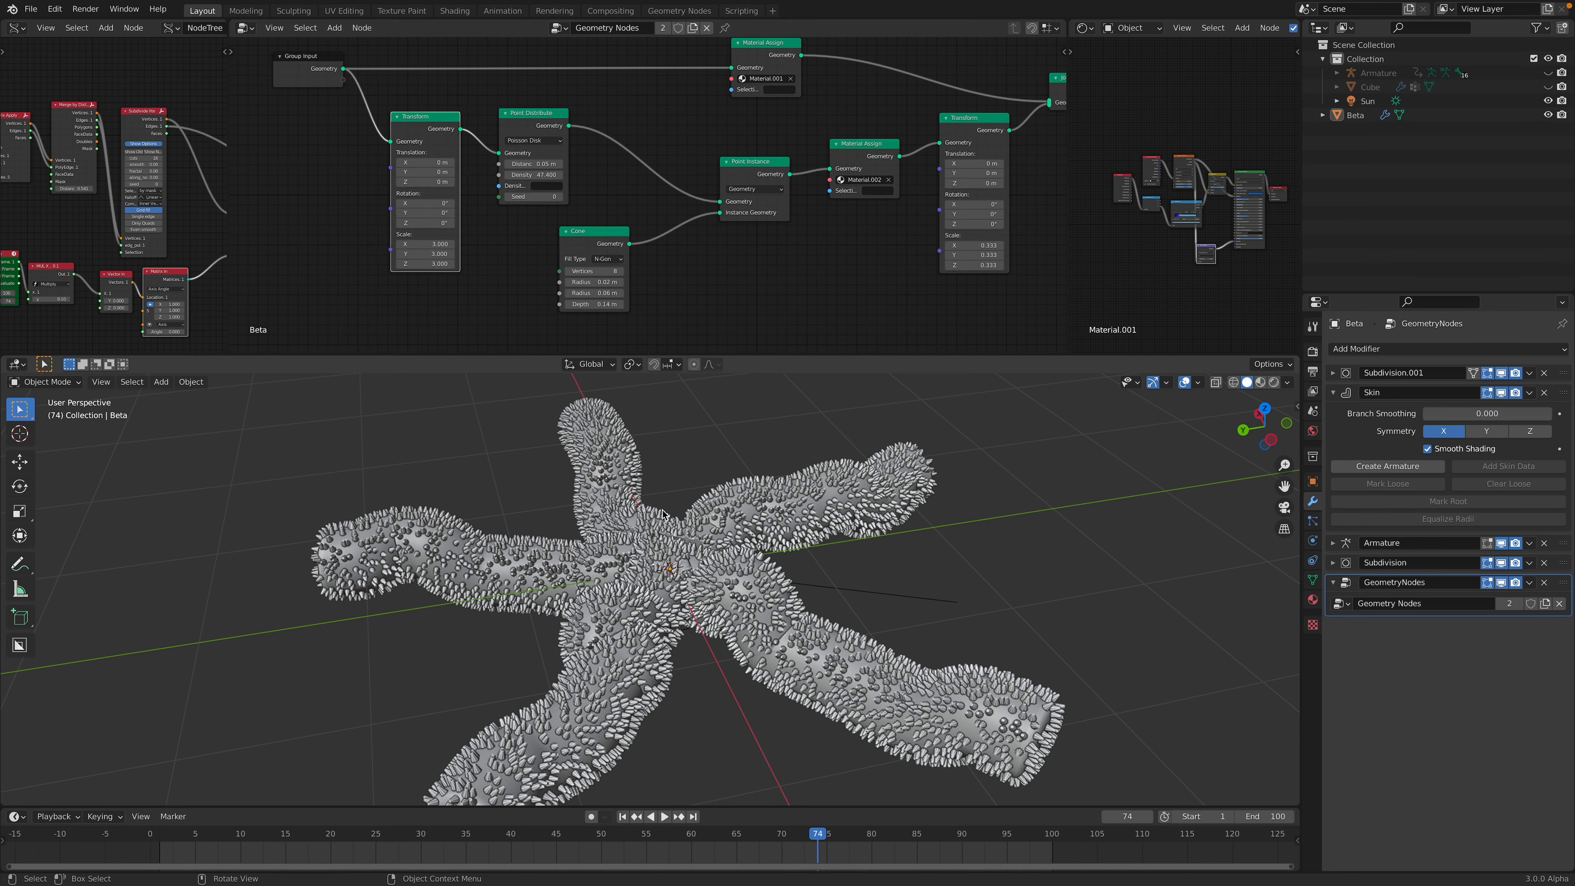
- Set the Point Distribute node's minimum distance to 0.17 m for sparser spikes on the starfish
scroll(642, 198, up, 1)
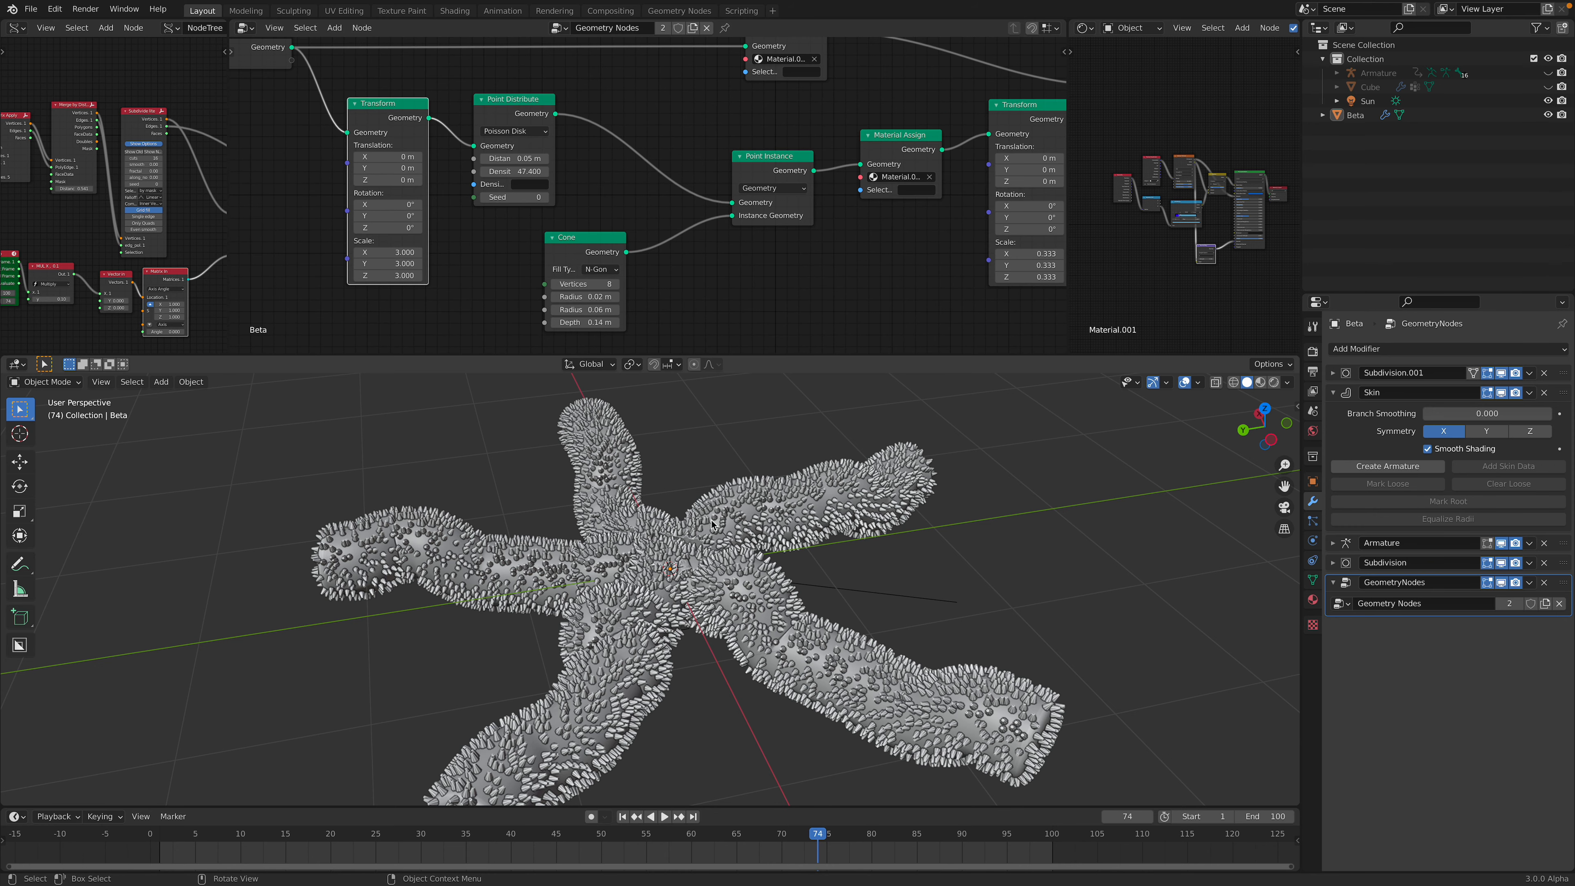
scroll(480, 143, up, 1)
mouse_move(496, 151)
shift+mouse_down()
mouse_move(533, 152)
mouse_move(499, 152)
shift+mouse_up()
middle_drag(910, 412, 882, 444)
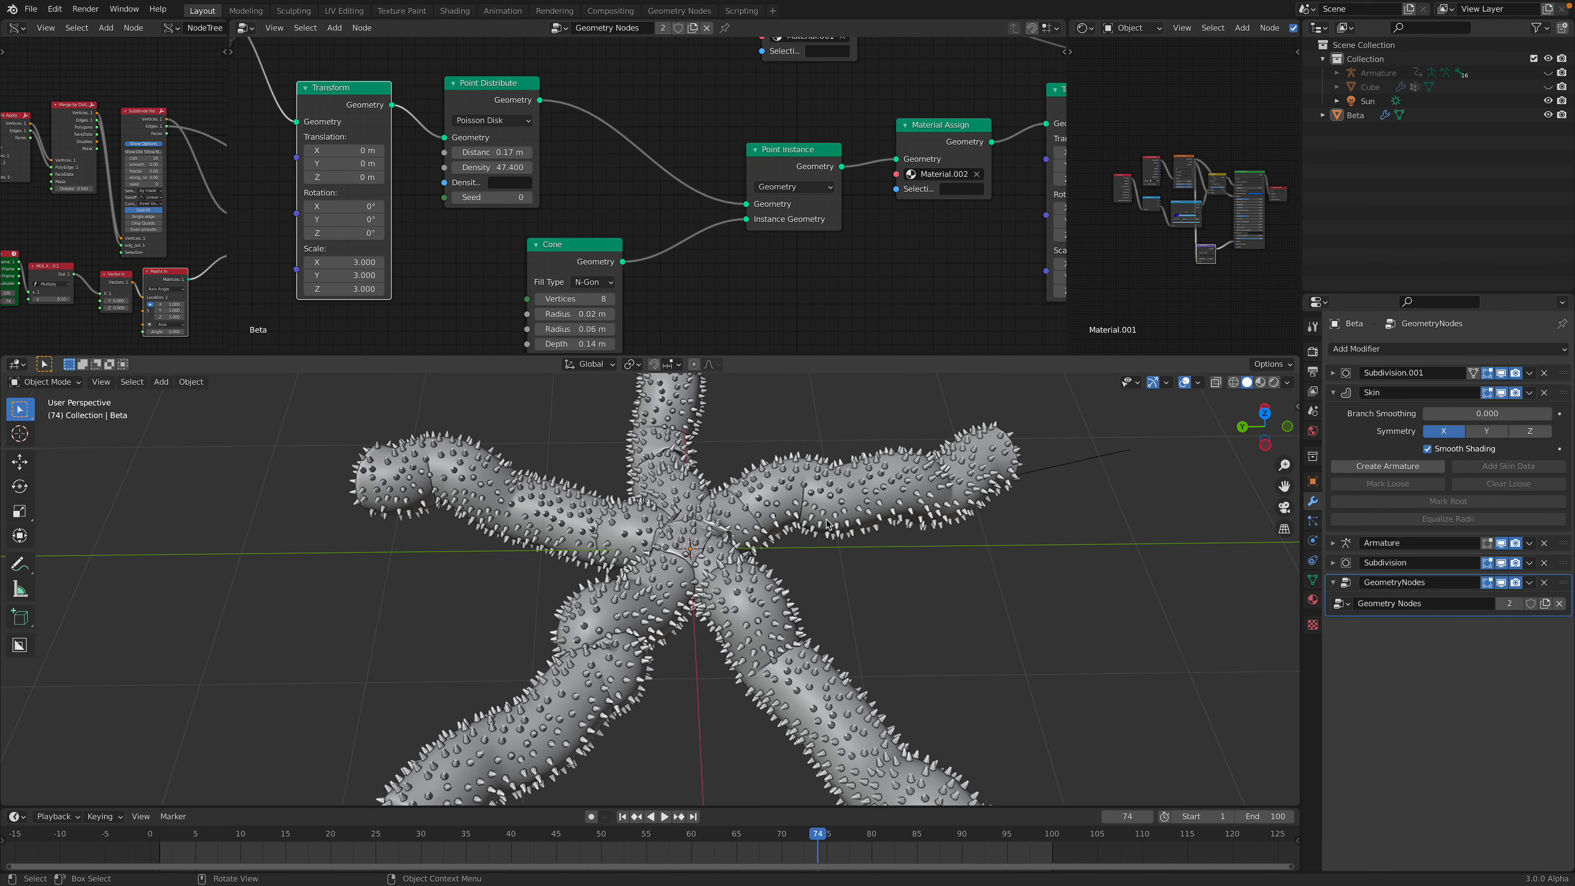
- Play the animation and examine the moving spiked starfish up close and from several angles
click(826, 518)
key(space)
click(847, 430)
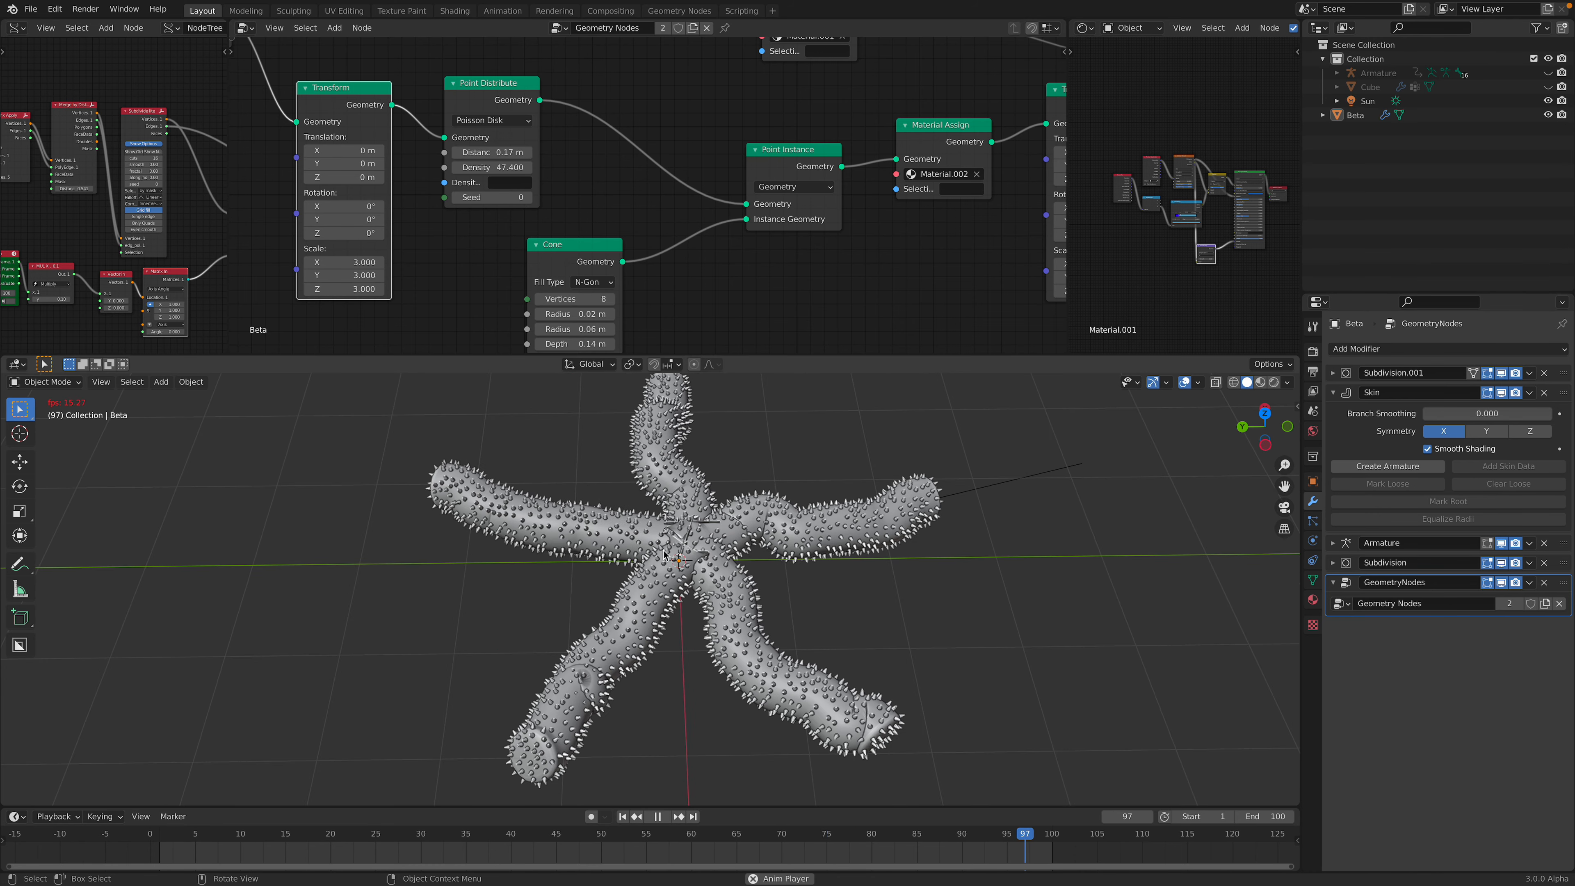
scroll(709, 566, up, 3)
key(space)
middle_drag(687, 560, 1236, 487)
scroll(698, 537, up, 4)
key(space)
key(space)
scroll(797, 583, down, 3)
scroll(788, 496, down, 2)
middle_drag(788, 496, 743, 532)
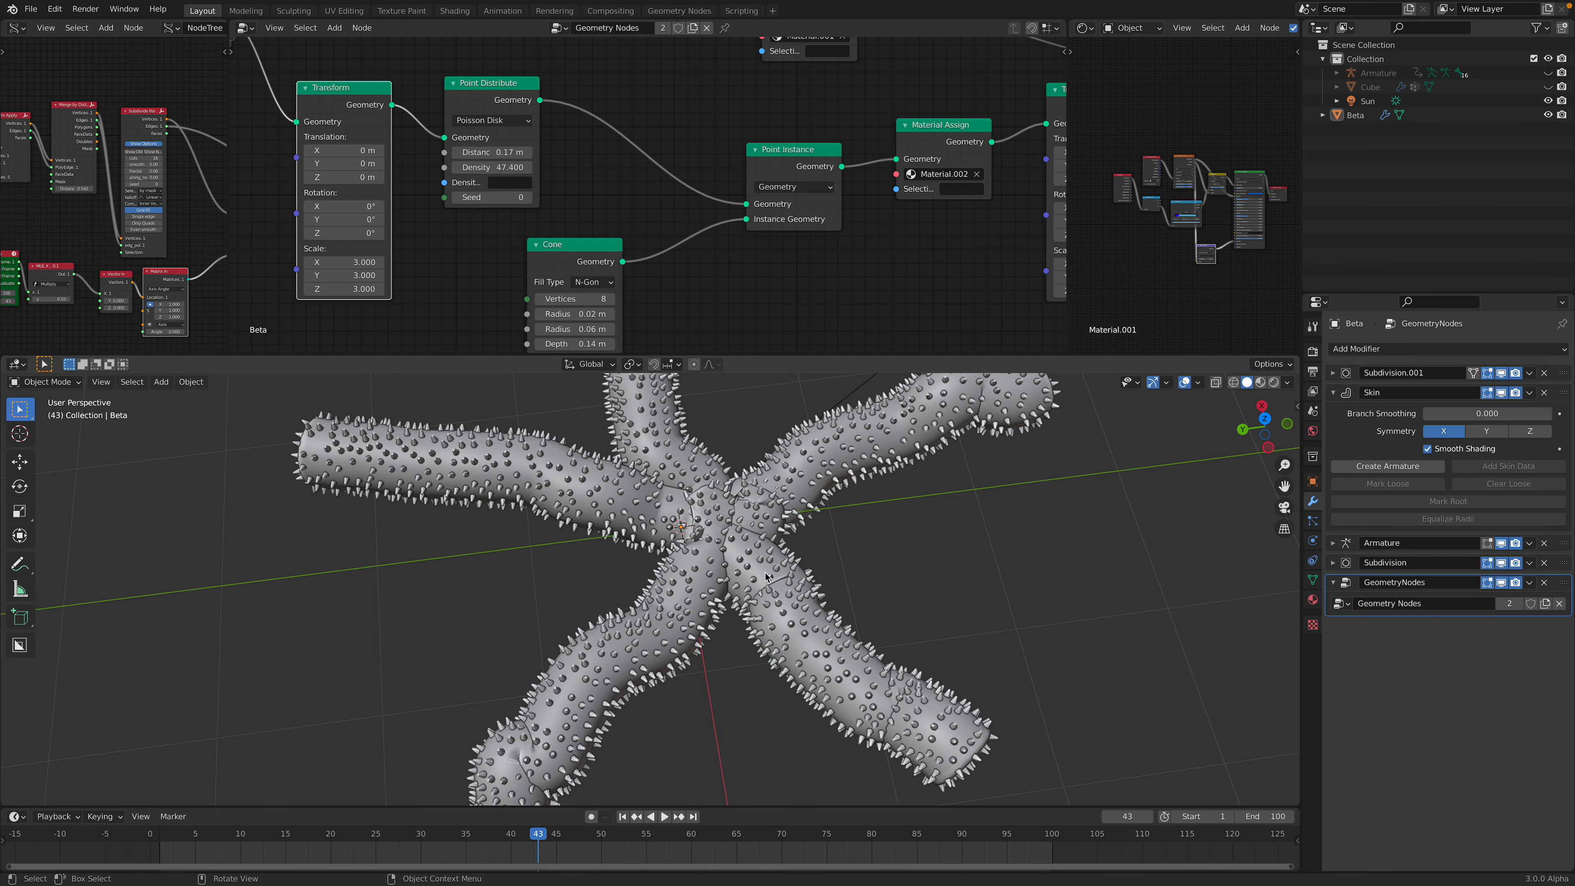
- Draw a freehand annotation of a starfish with a central circle and five curved arms beside the model
scroll(765, 577, down, 2)
shift+middle_drag(1034, 589, 903, 584)
key(d)
mouse_move(1038, 591)
mouse_down()
mouse_move(1069, 437)
mouse_move(1132, 581)
mouse_move(1207, 593)
mouse_move(923, 576)
mouse_up()
drag(1024, 631, 975, 696)
mouse_move(1045, 595)
mouse_down()
mouse_move(1050, 614)
mouse_move(1151, 668)
mouse_up()
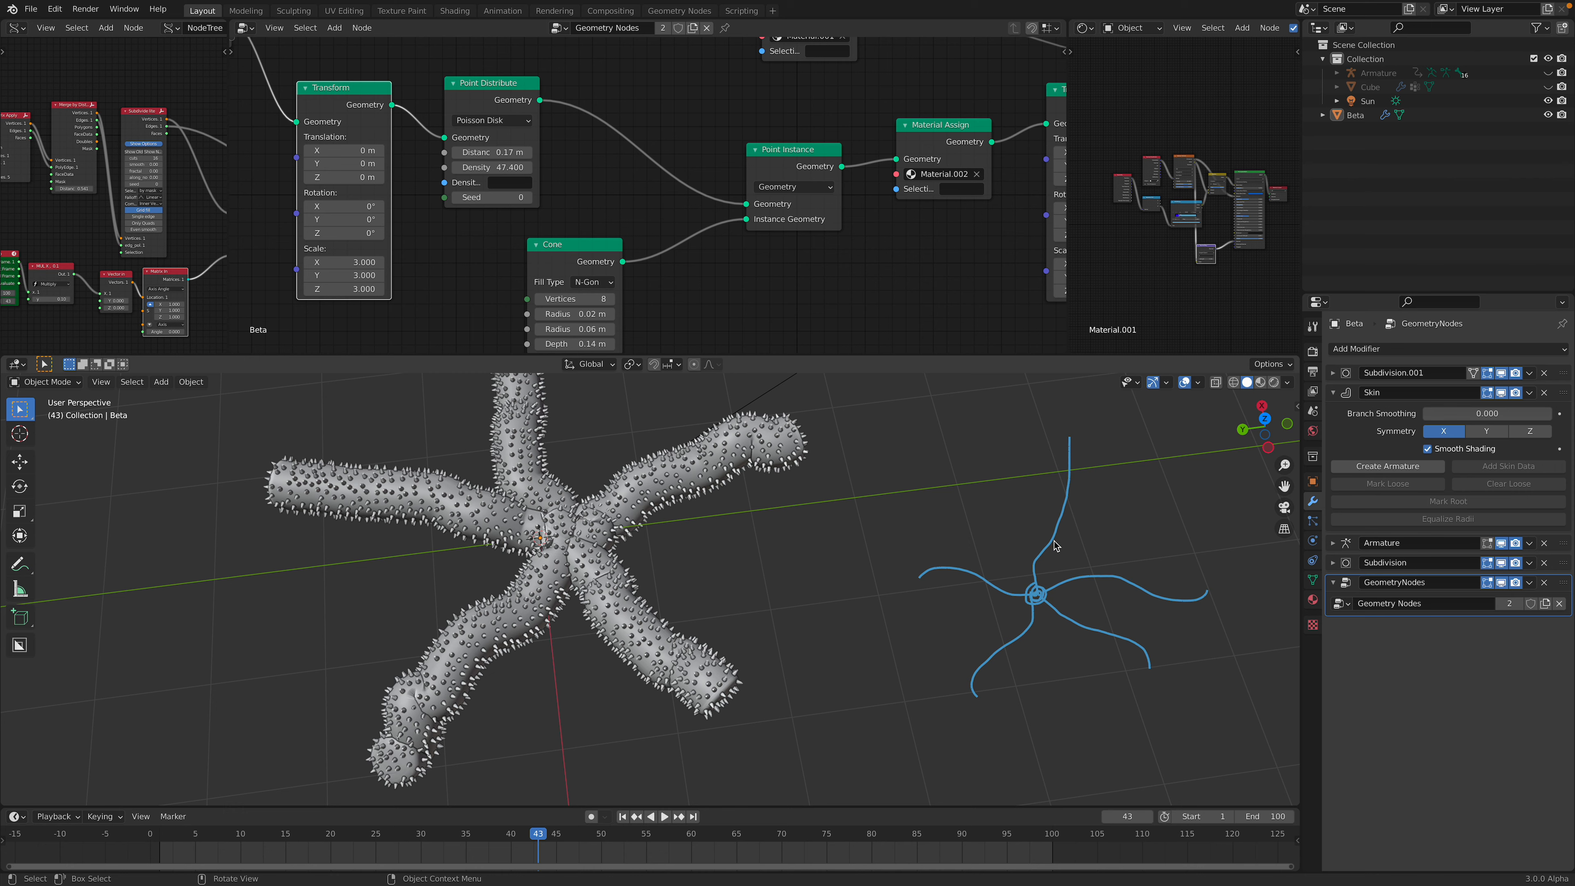
- Reposition the Cone, Point Instance, lower Material Assign and second Transform nodes to make the spike branch more compact
scroll(652, 194, down, 2)
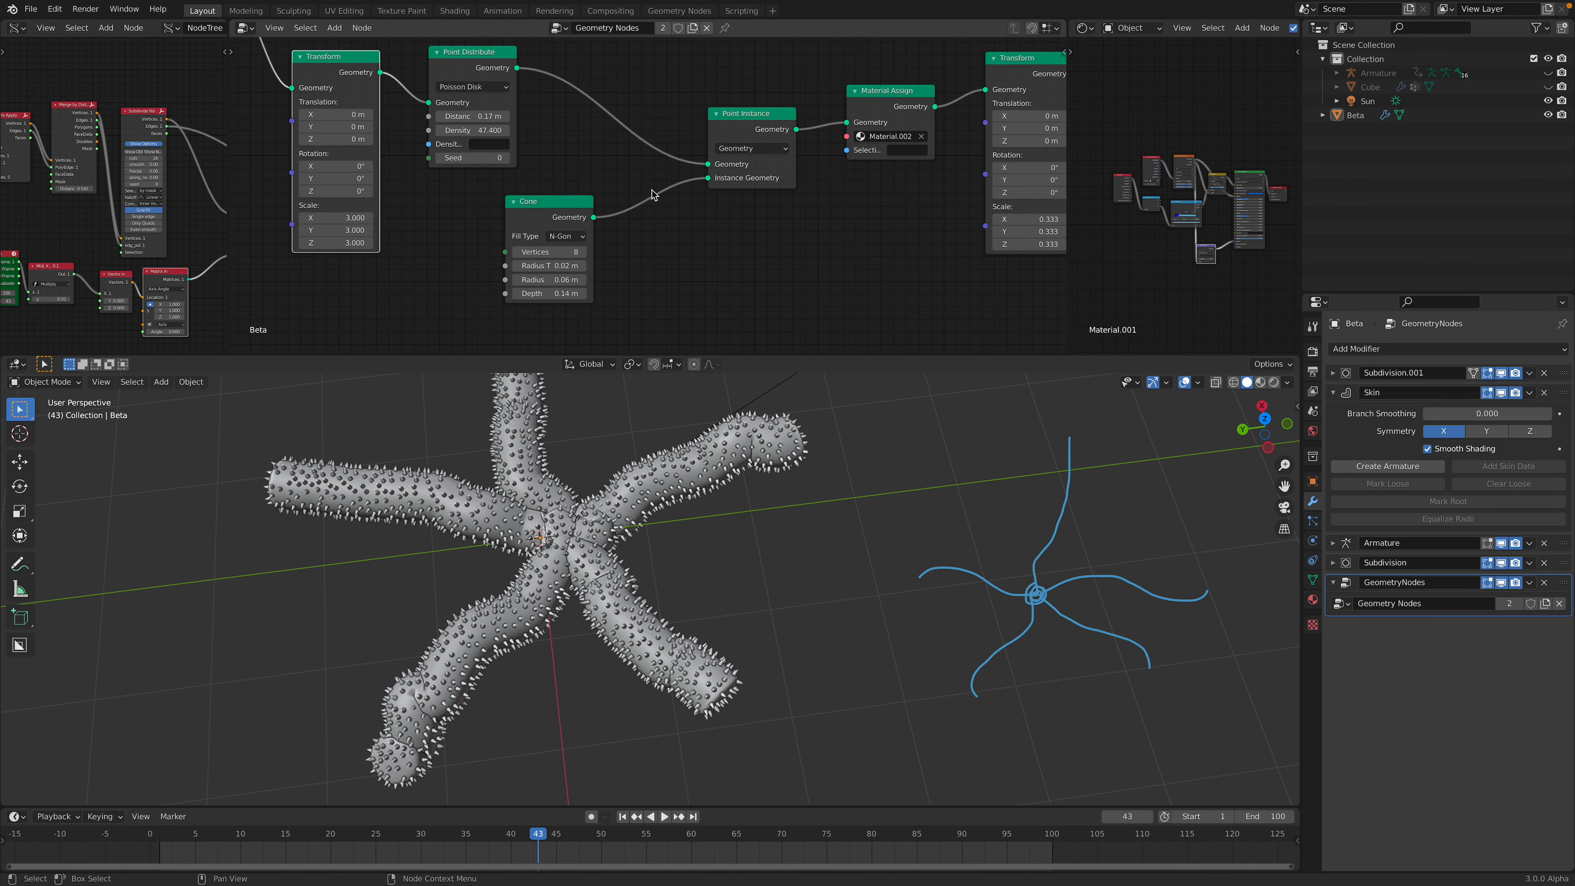
middle_drag(652, 194, 645, 213)
drag(537, 223, 499, 227)
drag(748, 137, 660, 133)
drag(857, 120, 804, 129)
middle_drag(795, 150, 667, 180)
drag(888, 119, 812, 136)
scroll(812, 136, down, 1)
middle_drag(812, 136, 855, 144)
- Play the animation briefly to compare the starfish's arm motion with the annotated sketch
middle_drag(745, 582, 723, 554)
key(space)
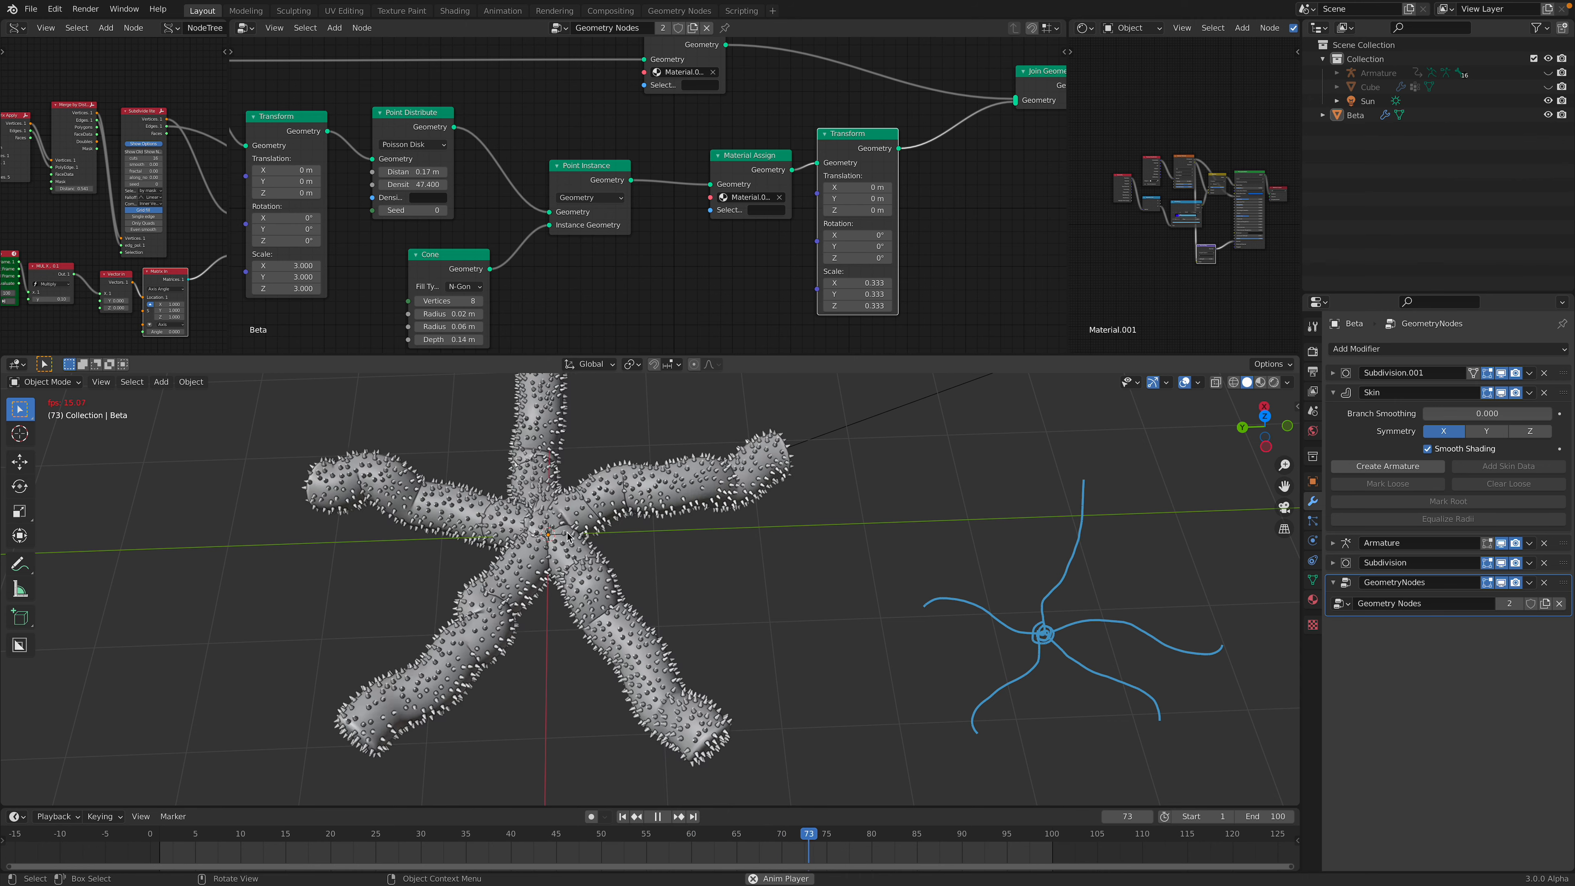
key(space)
middle_drag(583, 538, 749, 522)
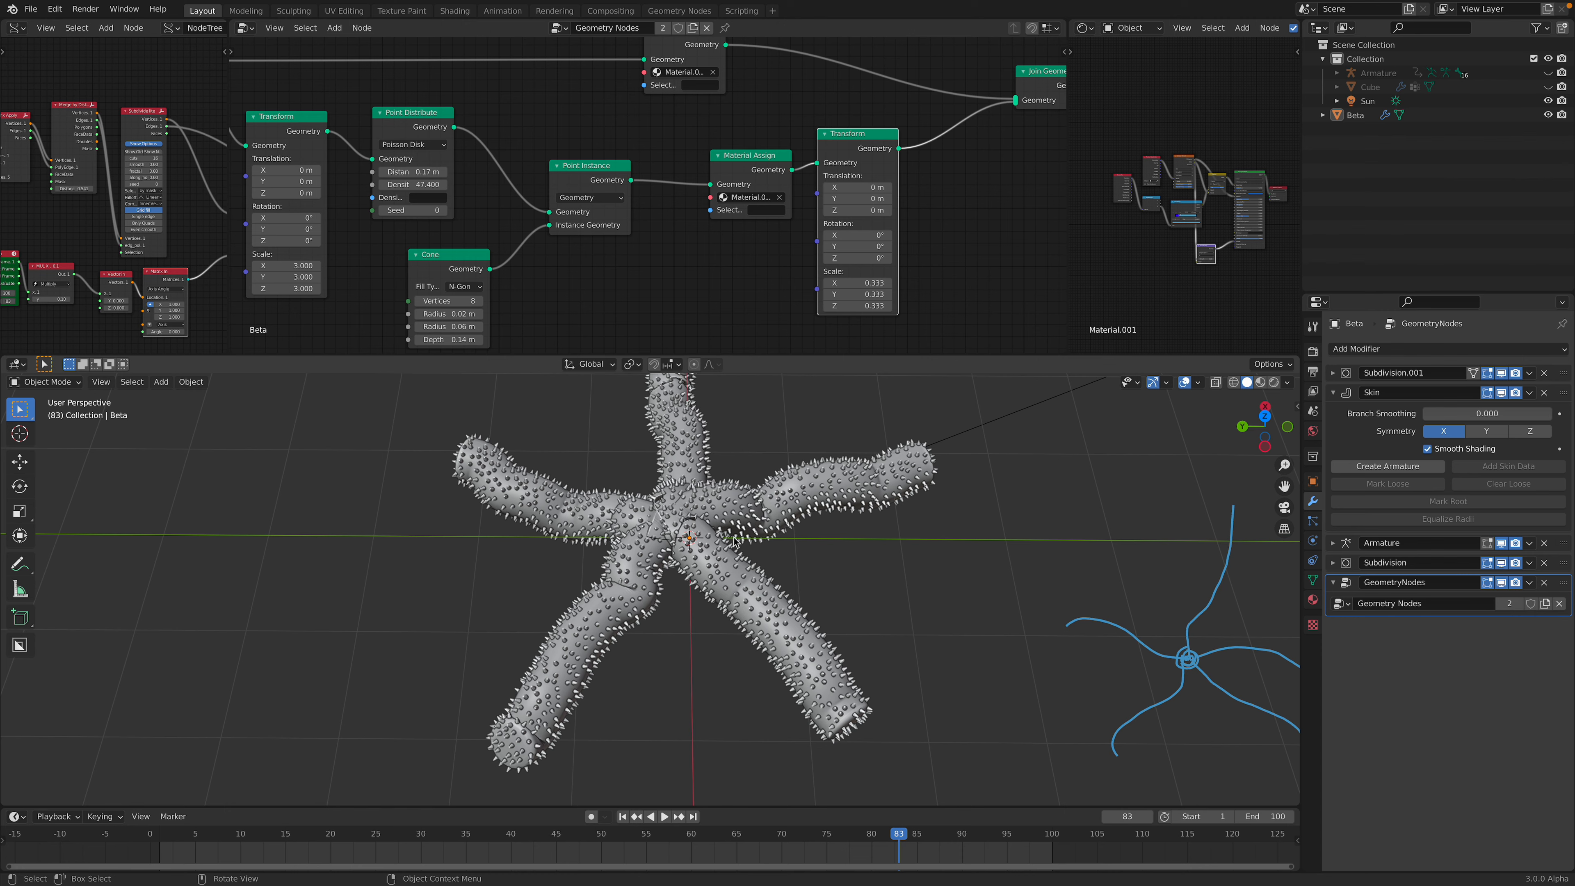
- Temporarily widen the Sverchok editor to view its node tree, and save the file
middle_drag(171, 189, 265, 193)
scroll(39, 192, down, 3)
middle_drag(226, 92, 225, 63)
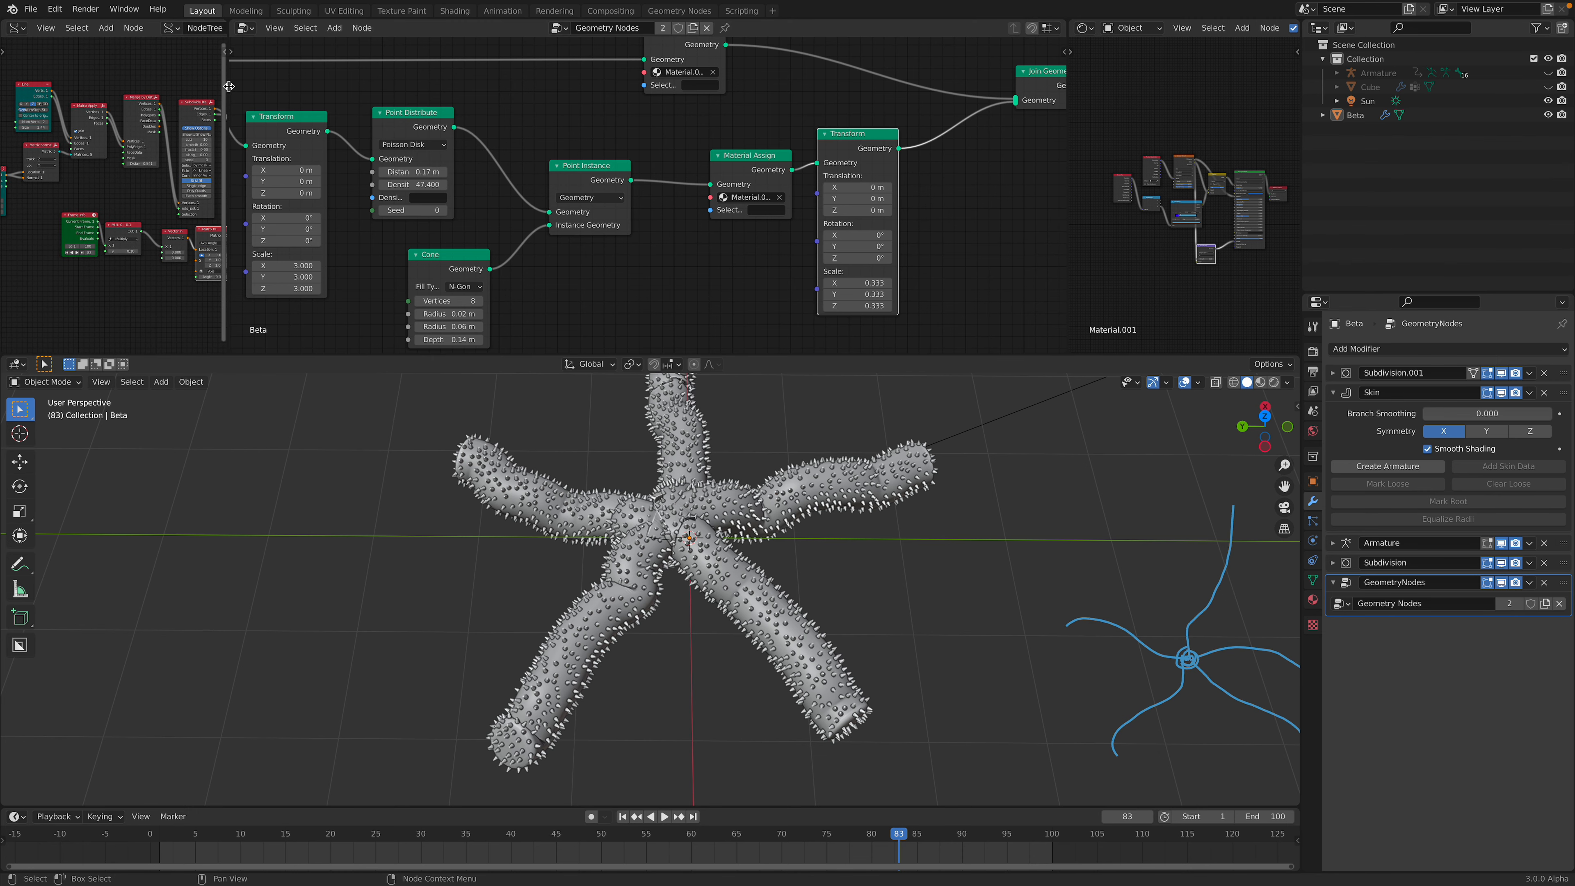
drag(229, 86, 453, 86)
key(ctrl+s)
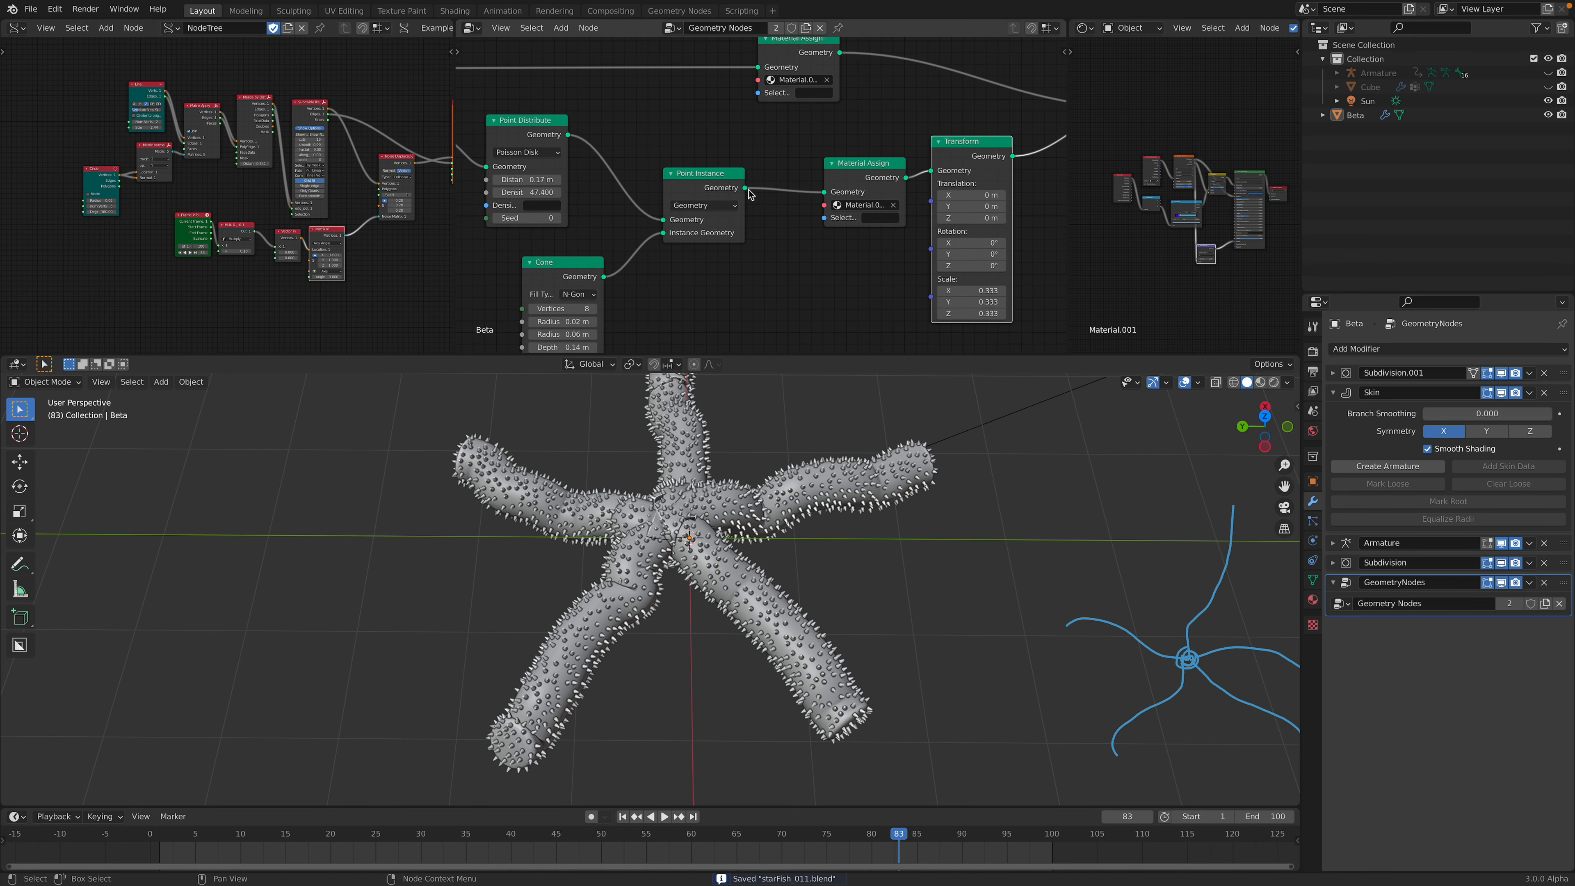
drag(453, 112, 256, 112)
- Move the Cone node slightly and set its vertex count to 54
mouse_move(558, 214)
middle_down()
mouse_move(631, 215)
mouse_move(580, 214)
middle_up()
scroll(608, 217, up, 2)
drag(538, 254, 506, 253)
middle_drag(529, 270, 549, 235)
click(535, 269)
key(Return)
scroll(751, 383, up, 3)
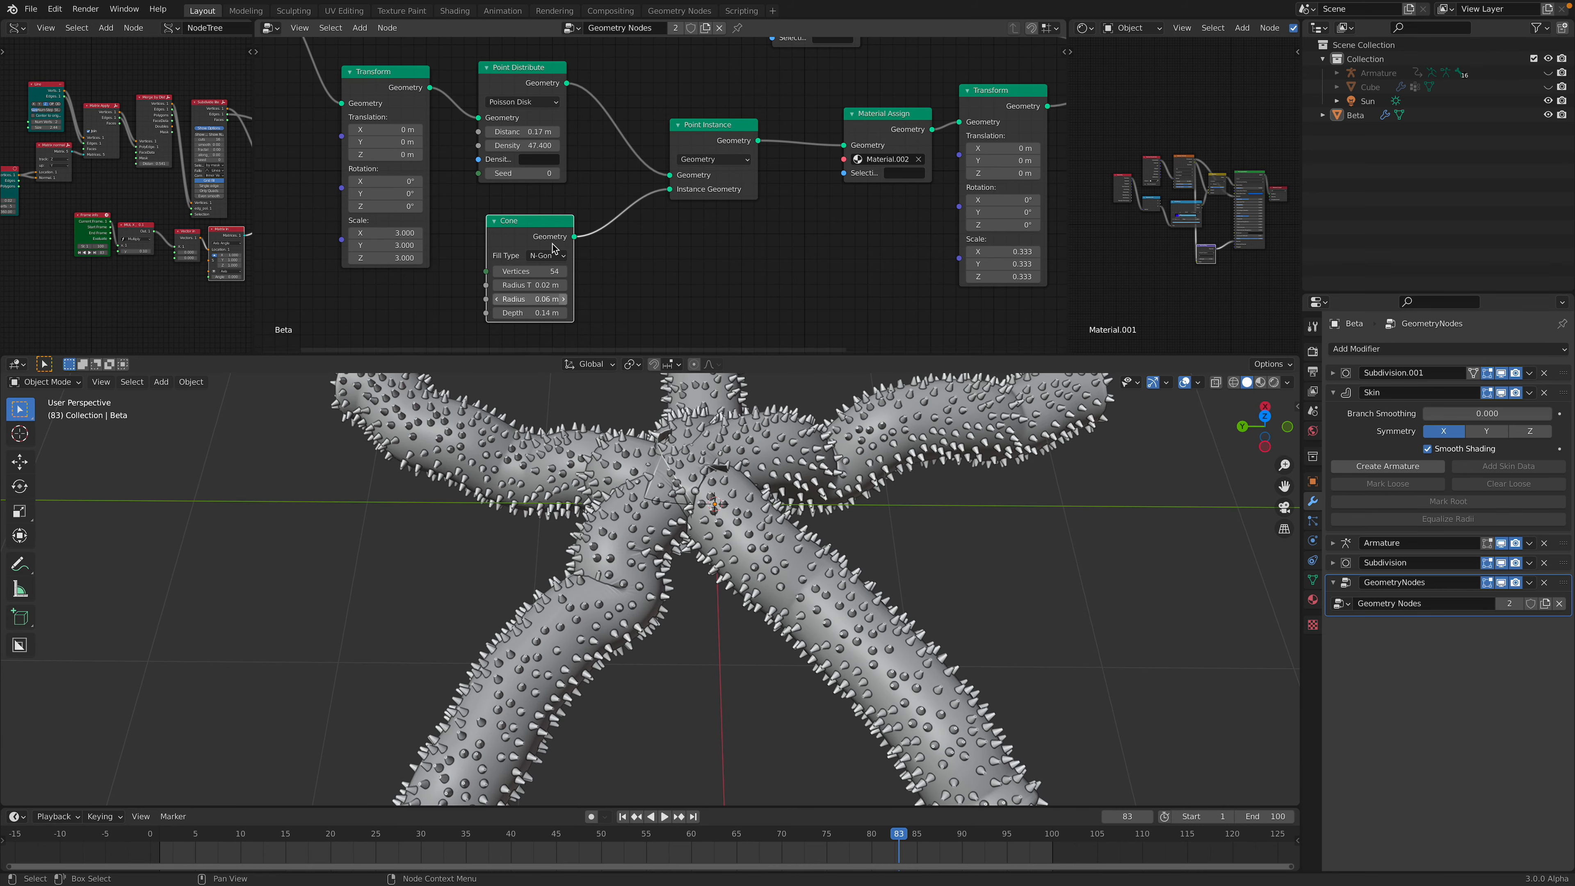
- Set the Cone node's vertex count to 4 and raise it step by step to 7
click(531, 271)
text(4)
key(Return)
scroll(700, 470, up, 1)
middle_drag(697, 472, 754, 445)
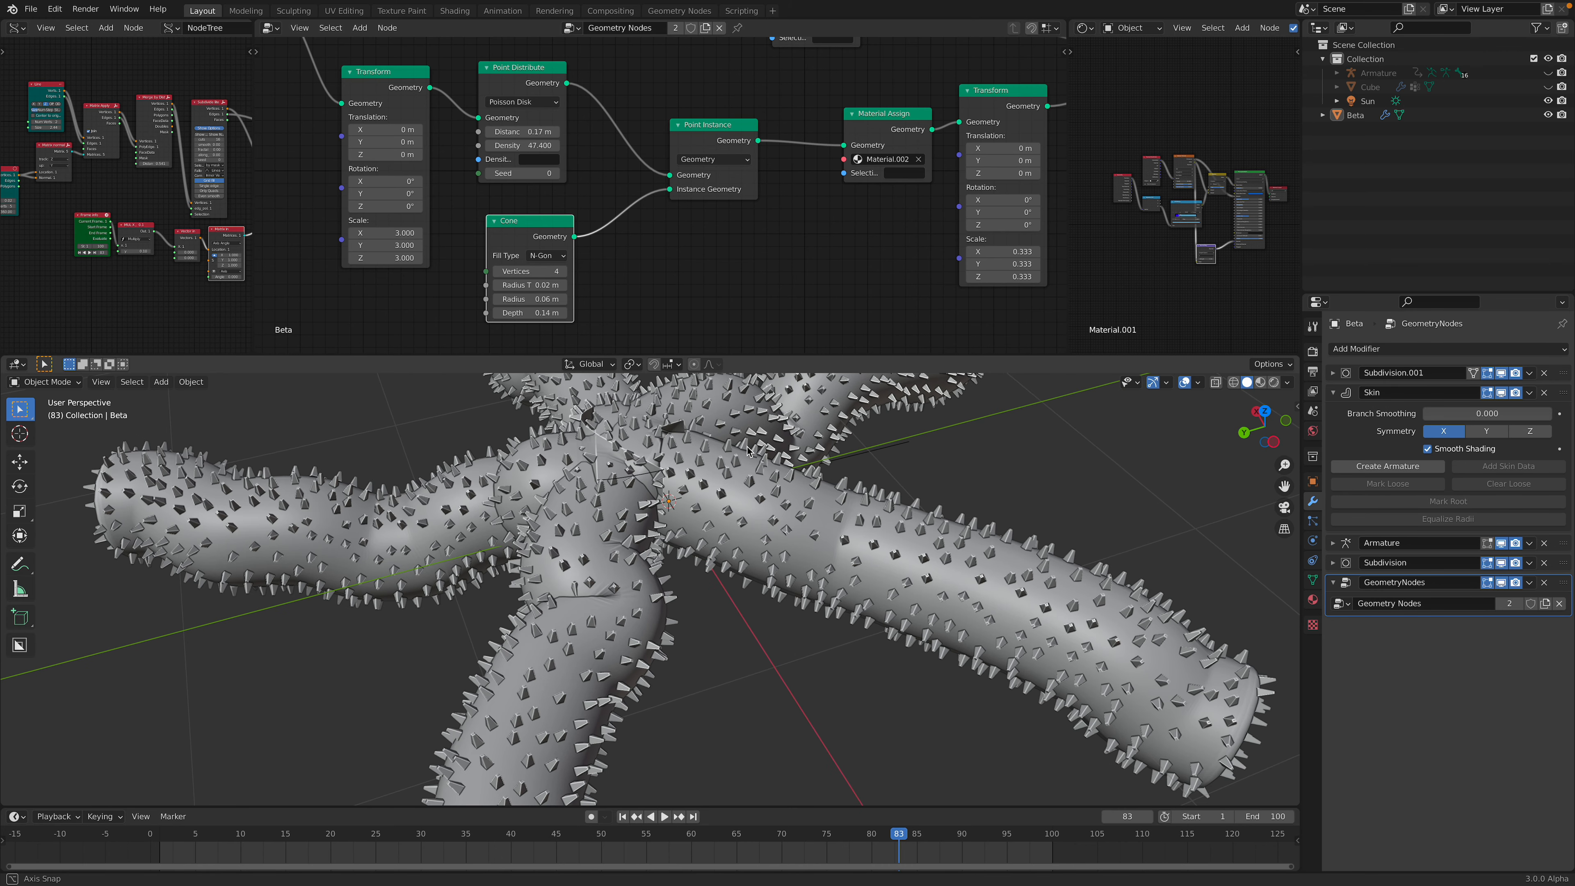
click(562, 271)
click(563, 272)
click(562, 271)
middle_drag(723, 513, 664, 509)
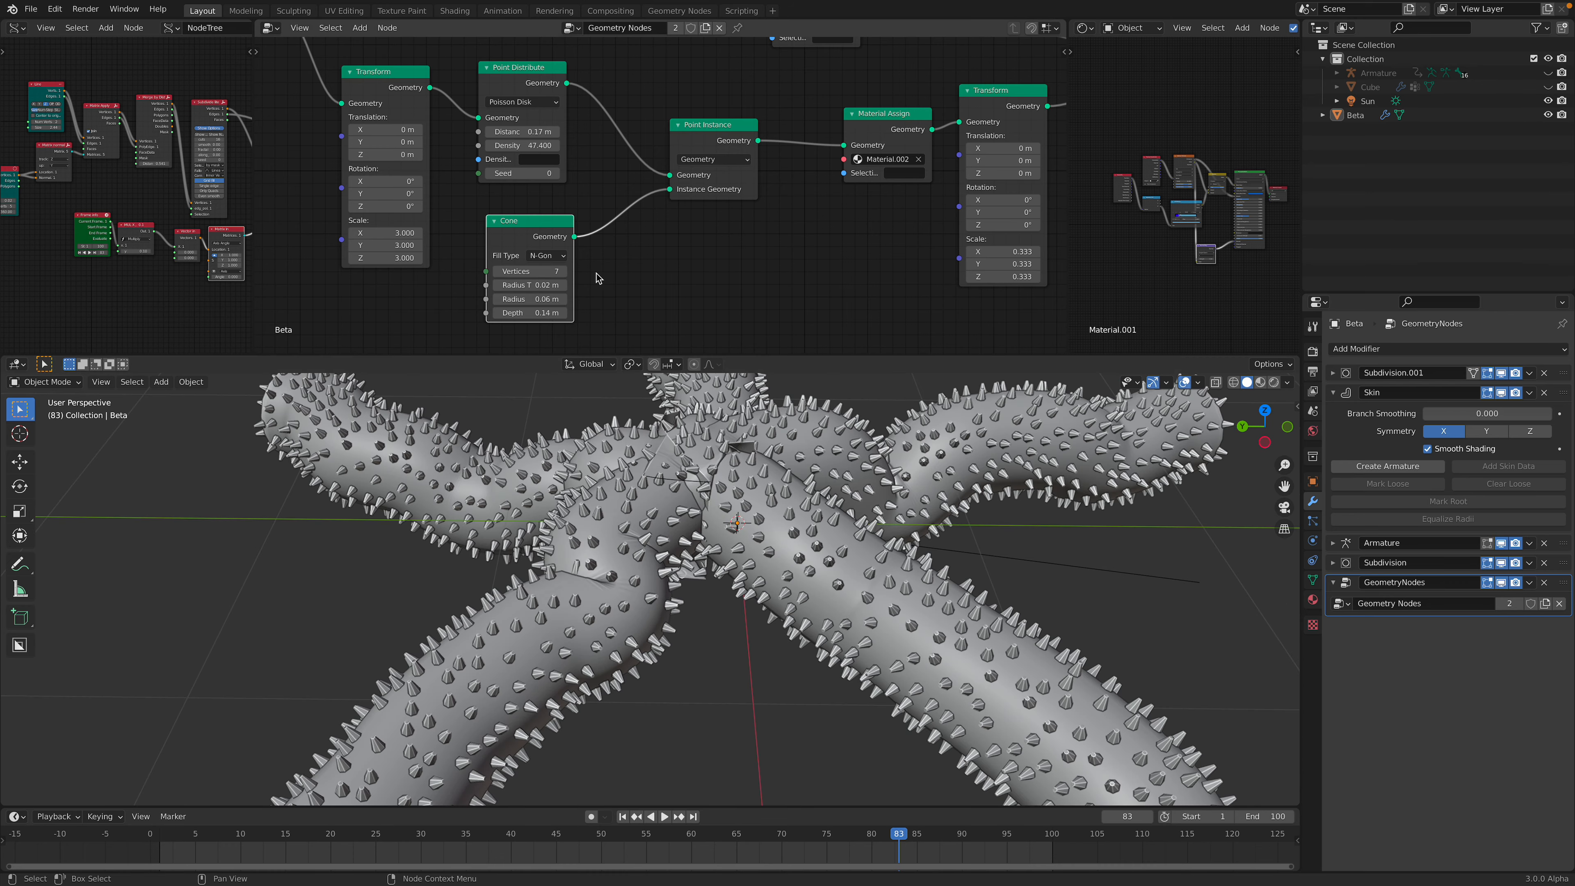
- Set the Cone node's depth to 0.3 m and its bottom radius to 0.08 m
middle_drag(594, 278, 598, 264)
drag(522, 297, 531, 298)
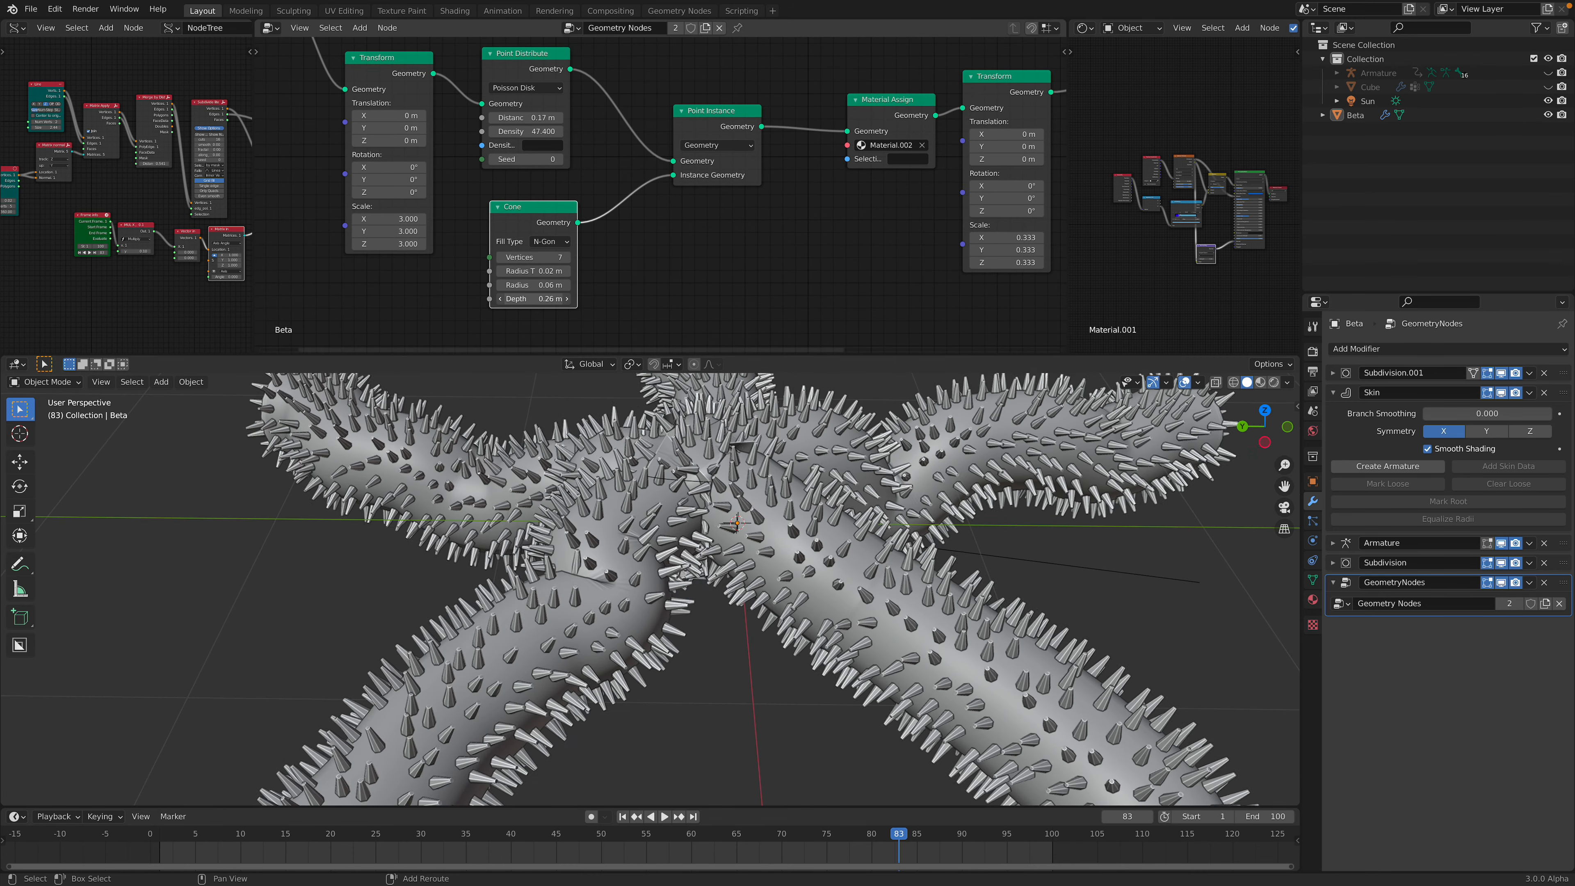
scroll(657, 472, down, 1)
middle_drag(657, 472, 631, 486)
drag(535, 285, 536, 286)
scroll(760, 495, down, 2)
middle_drag(760, 495, 762, 534)
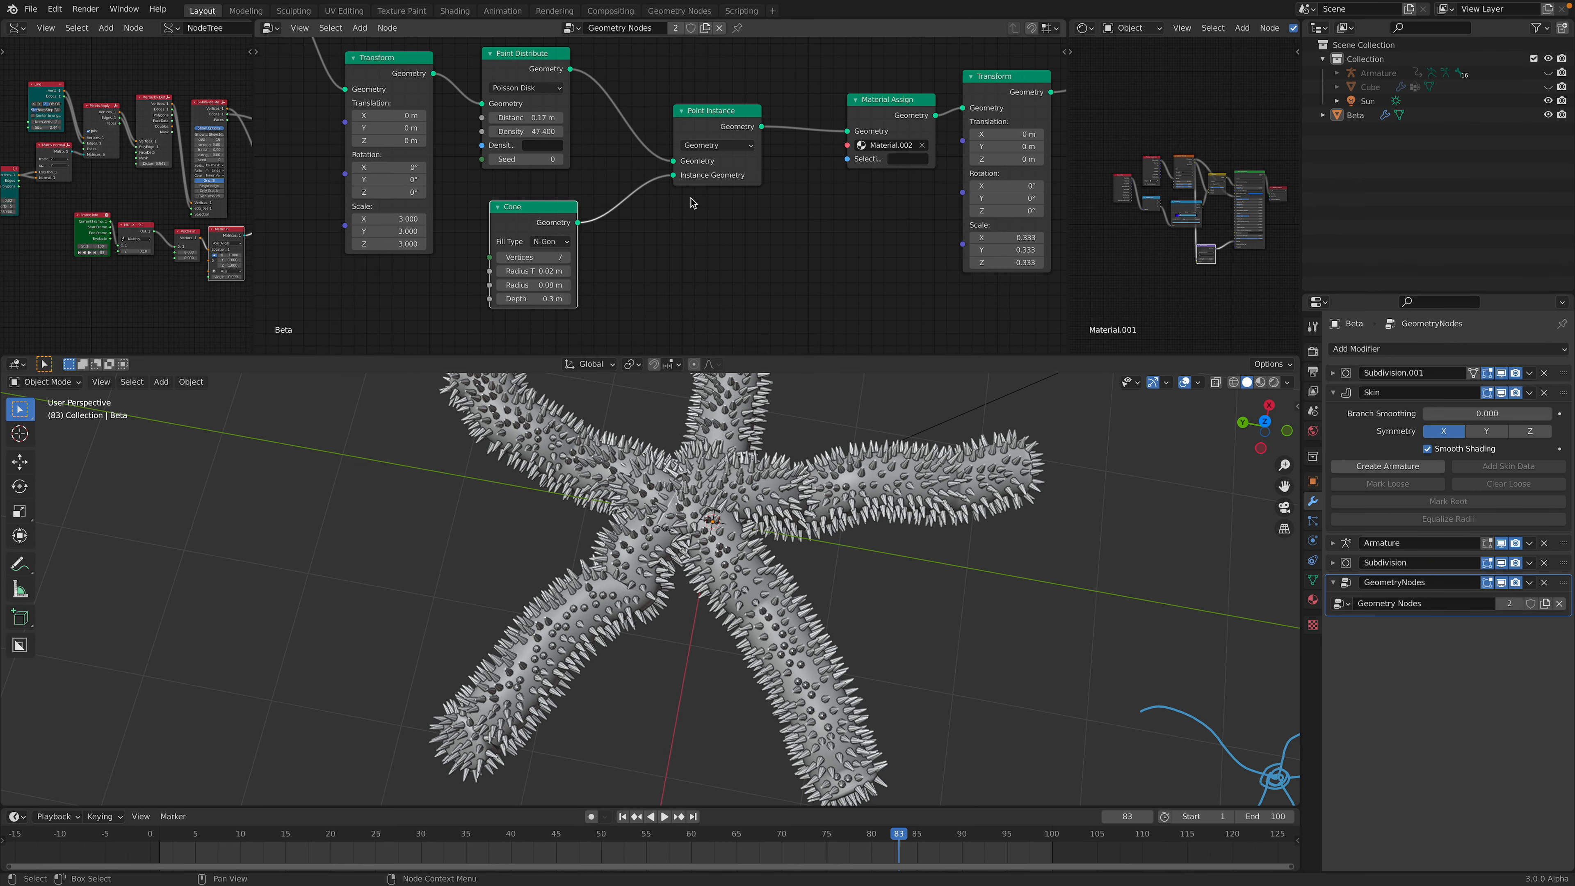
- Slightly reposition the Point Distribute and first Transform nodes in the geometry node tree
scroll(682, 195, down, 2)
middle_drag(607, 160, 646, 190)
scroll(646, 188, up, 2)
drag(562, 96, 561, 93)
middle_drag(561, 93, 638, 161)
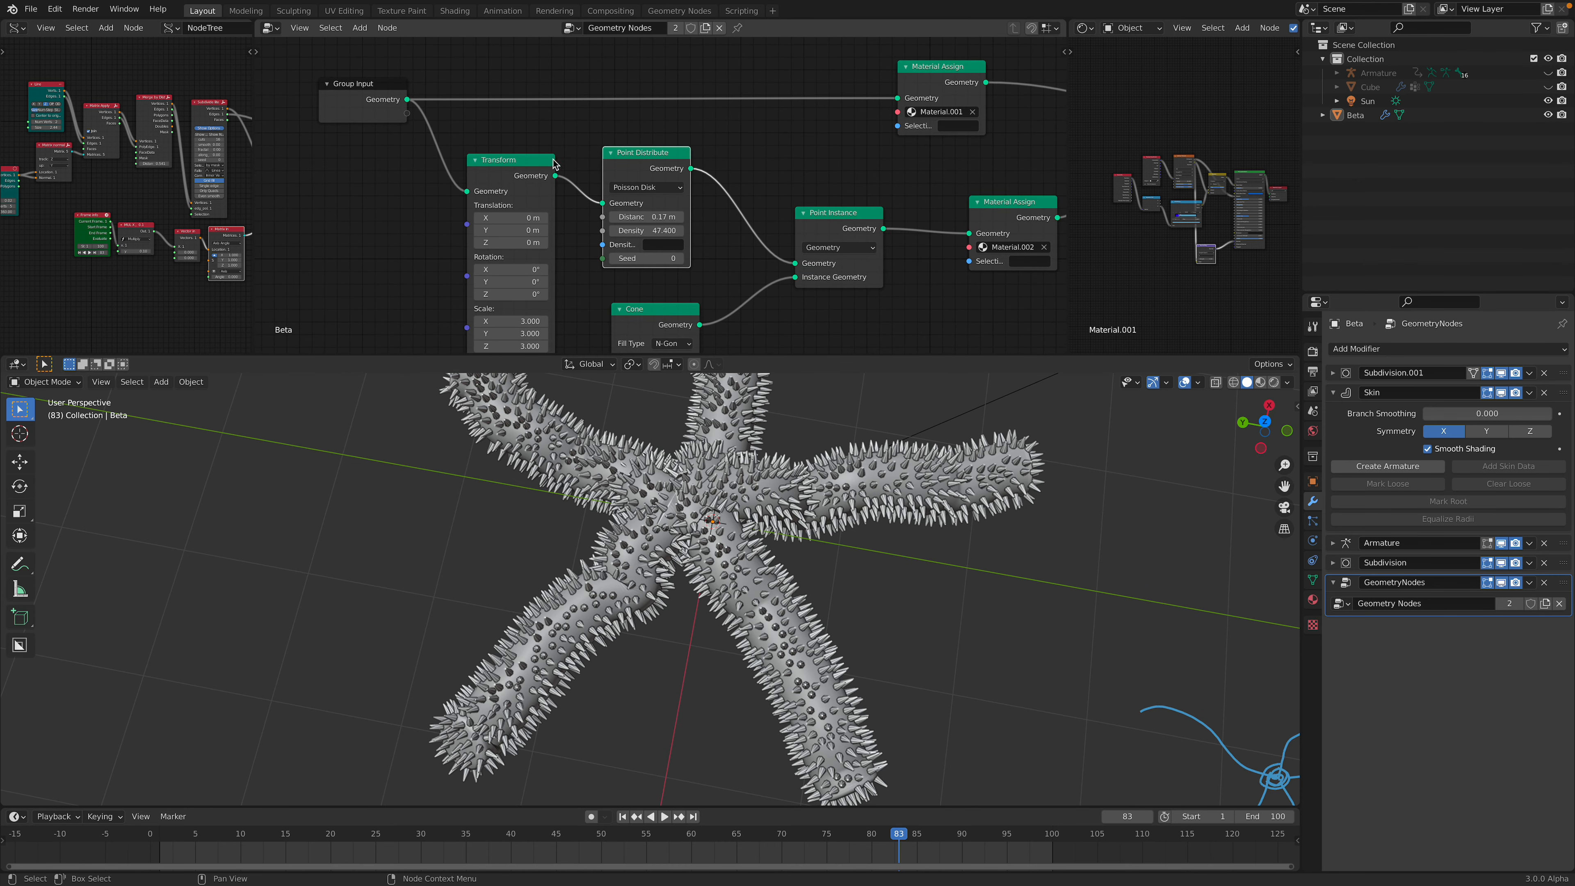
drag(554, 165, 544, 161)
- Try linking the first Transform directly to Point Instance, and relink Point Distribute to Point Instance's Geometry input
scroll(543, 167, down, 1)
drag(534, 167, 630, 155)
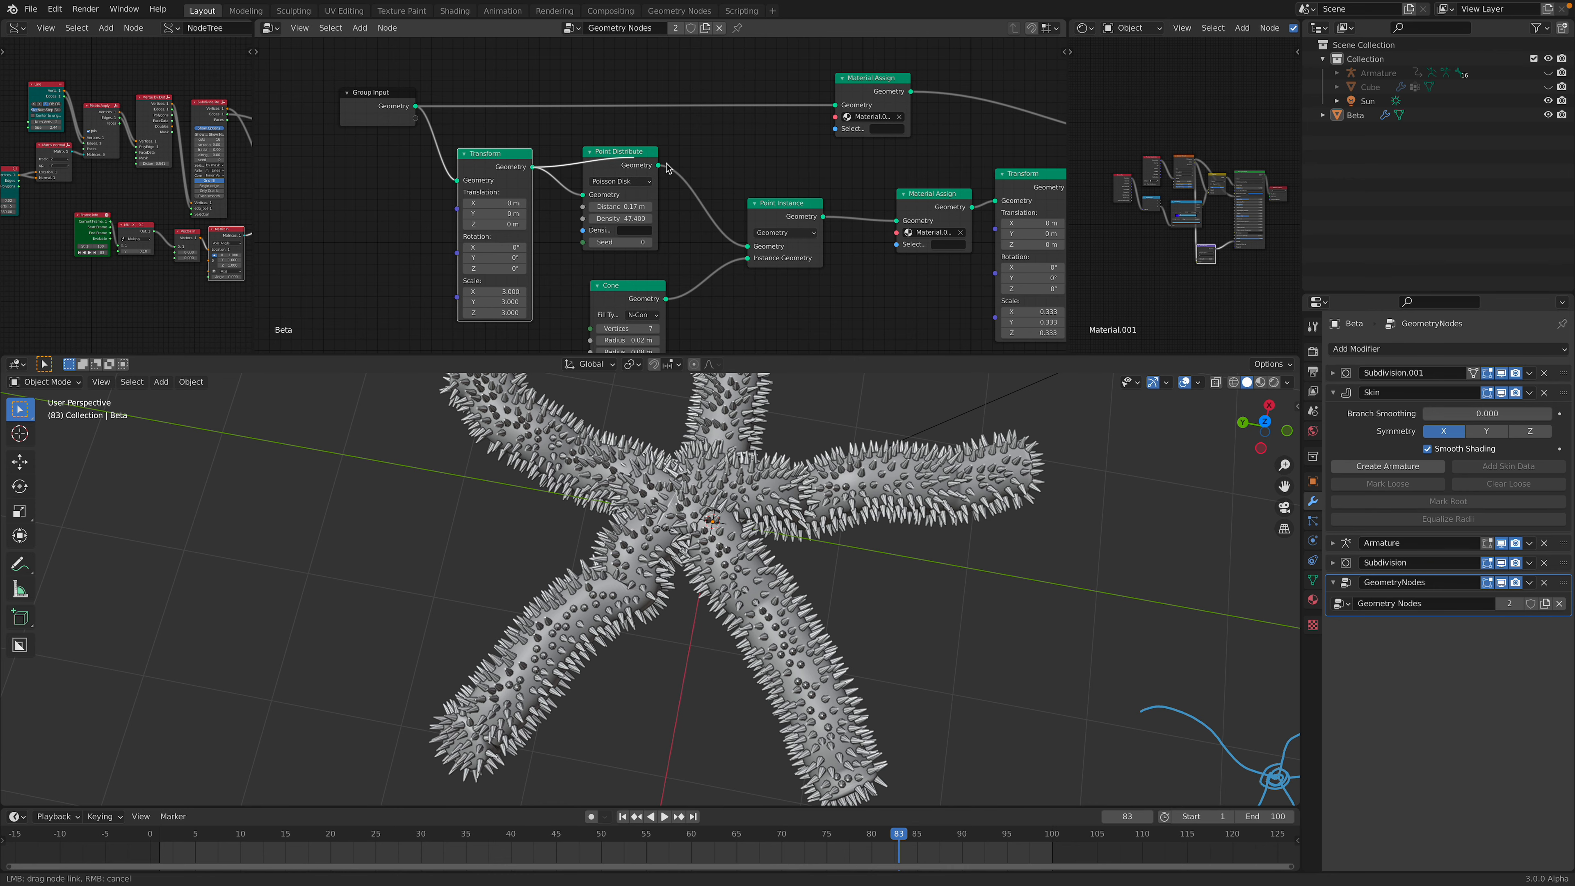
drag(750, 248, 750, 246)
middle_drag(714, 447, 614, 595)
scroll(620, 590, up, 3)
drag(658, 165, 749, 246)
middle_drag(843, 194, 624, 166)
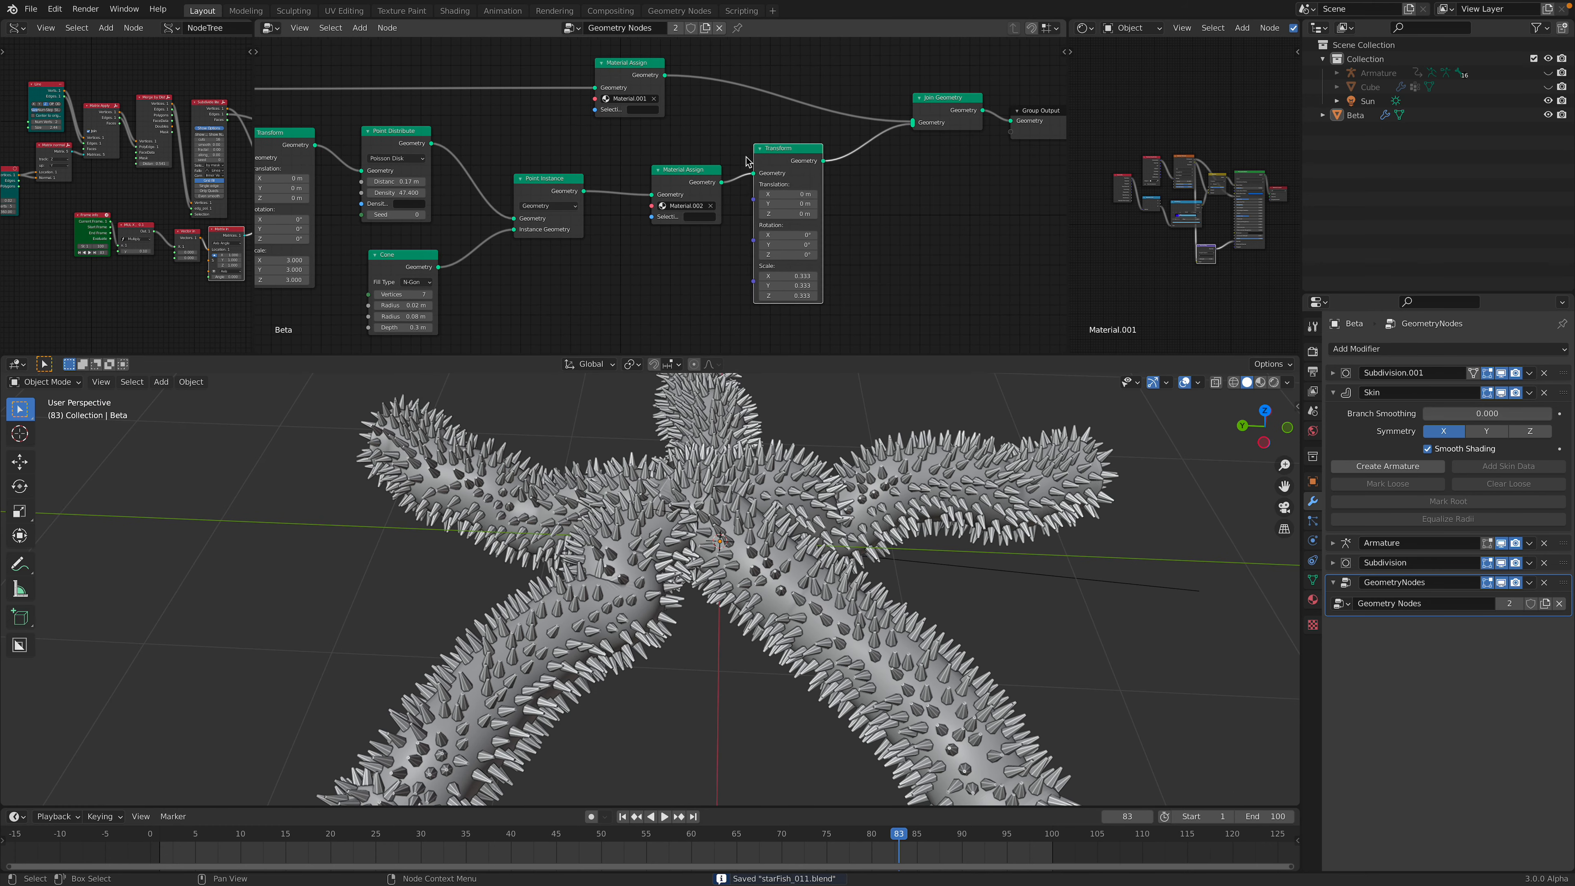
- Set the first Transform node's scale to 1 on all three axes
scroll(725, 166, up, 1)
click(459, 248)
middle_drag(459, 248, 513, 216)
scroll(496, 226, up, 1)
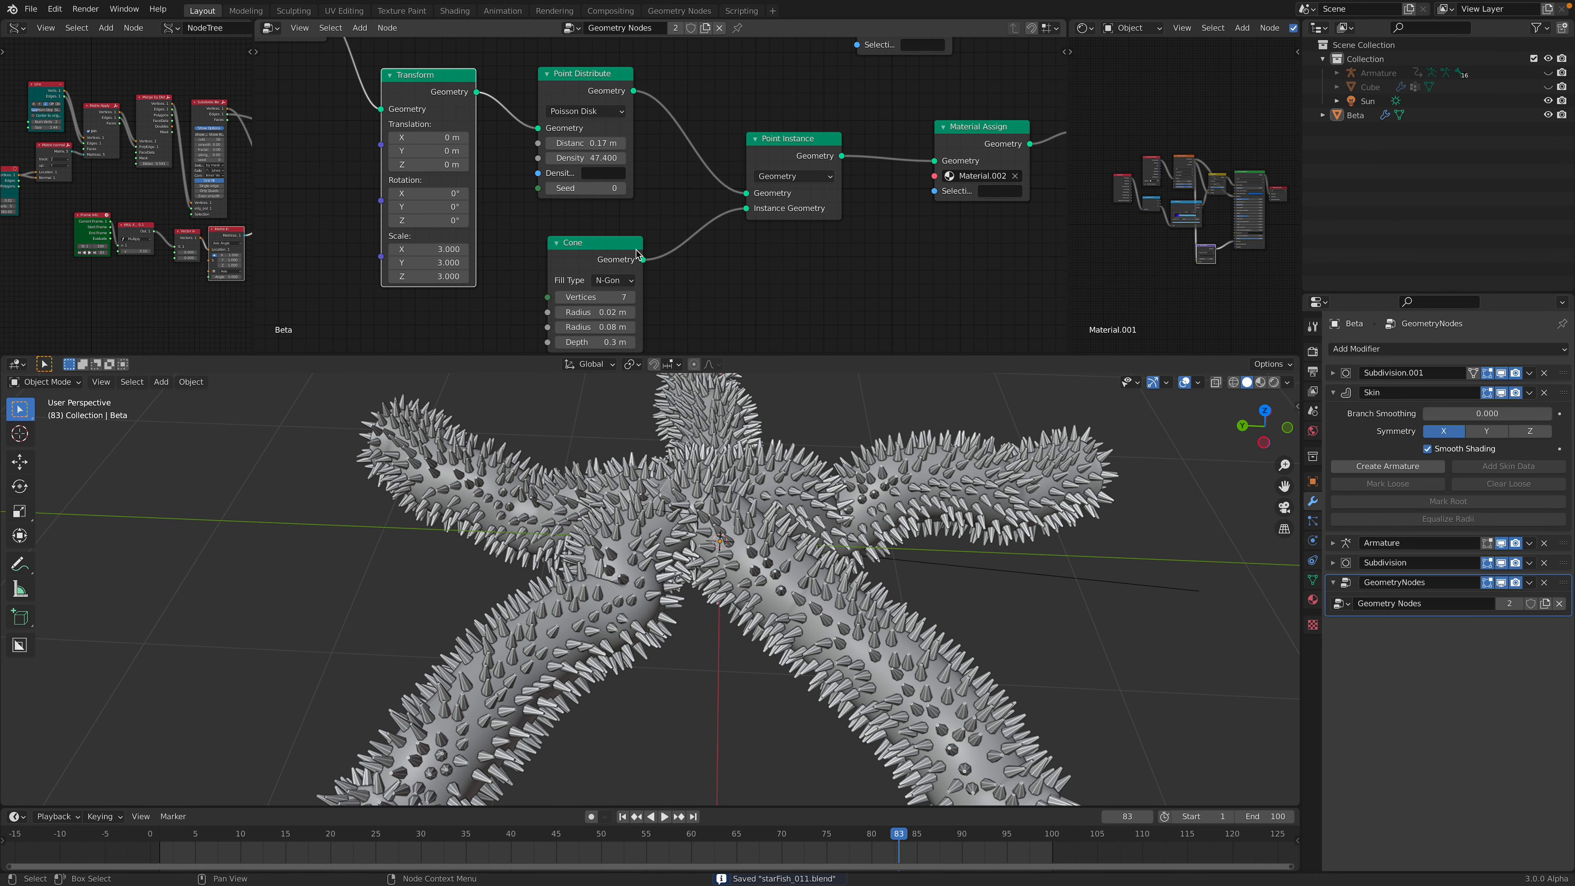
middle_drag(515, 266, 227, 289)
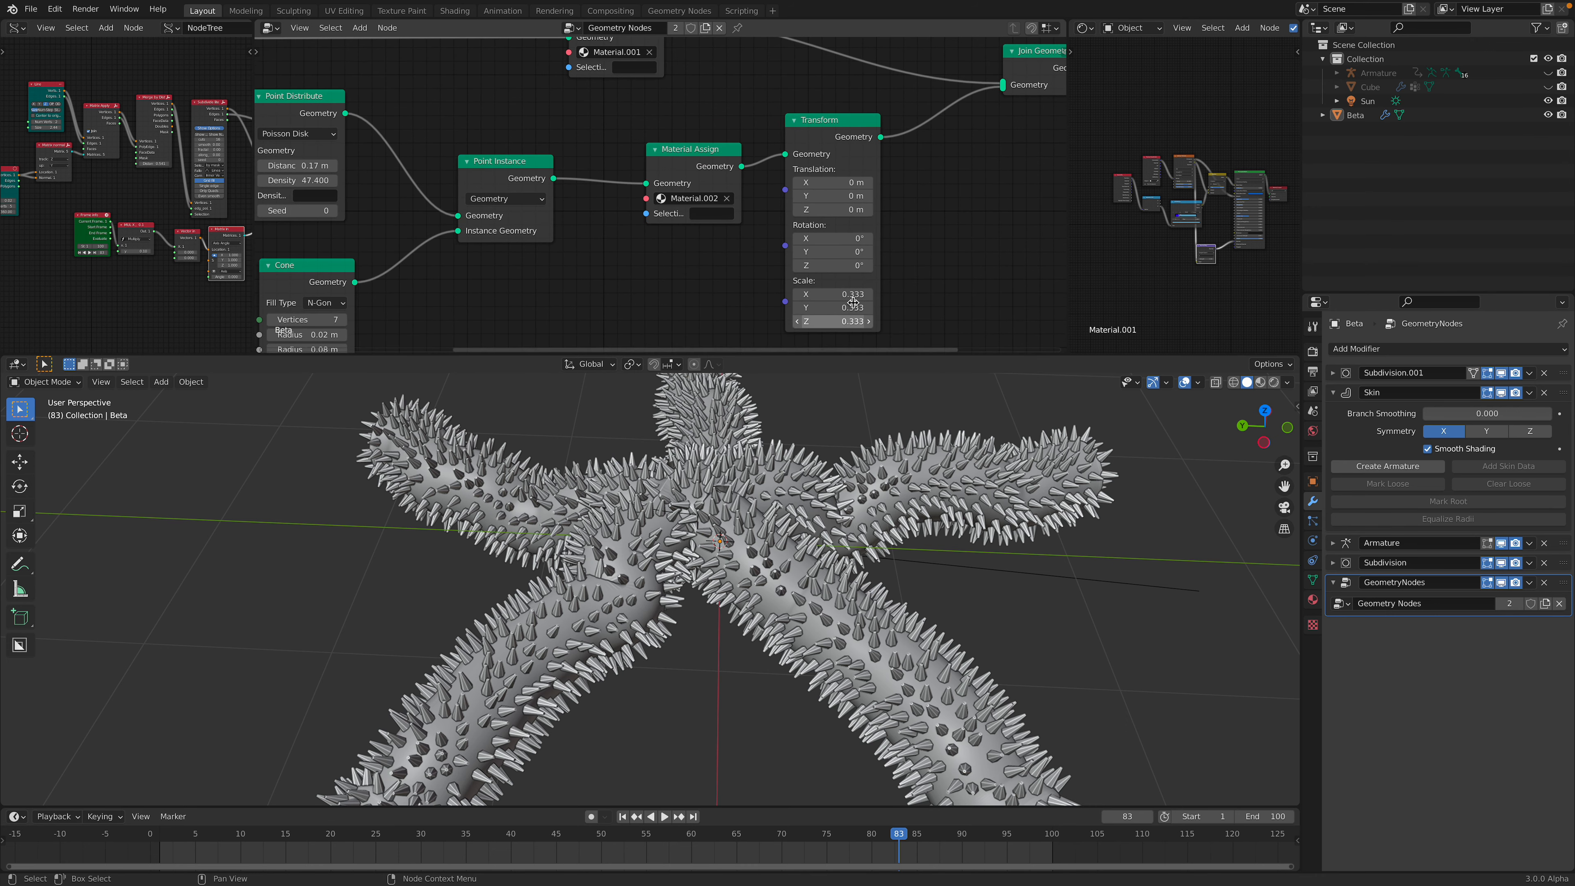
scroll(841, 292, down, 1)
middle_drag(303, 238, 359, 231)
text(1)
key(Return)
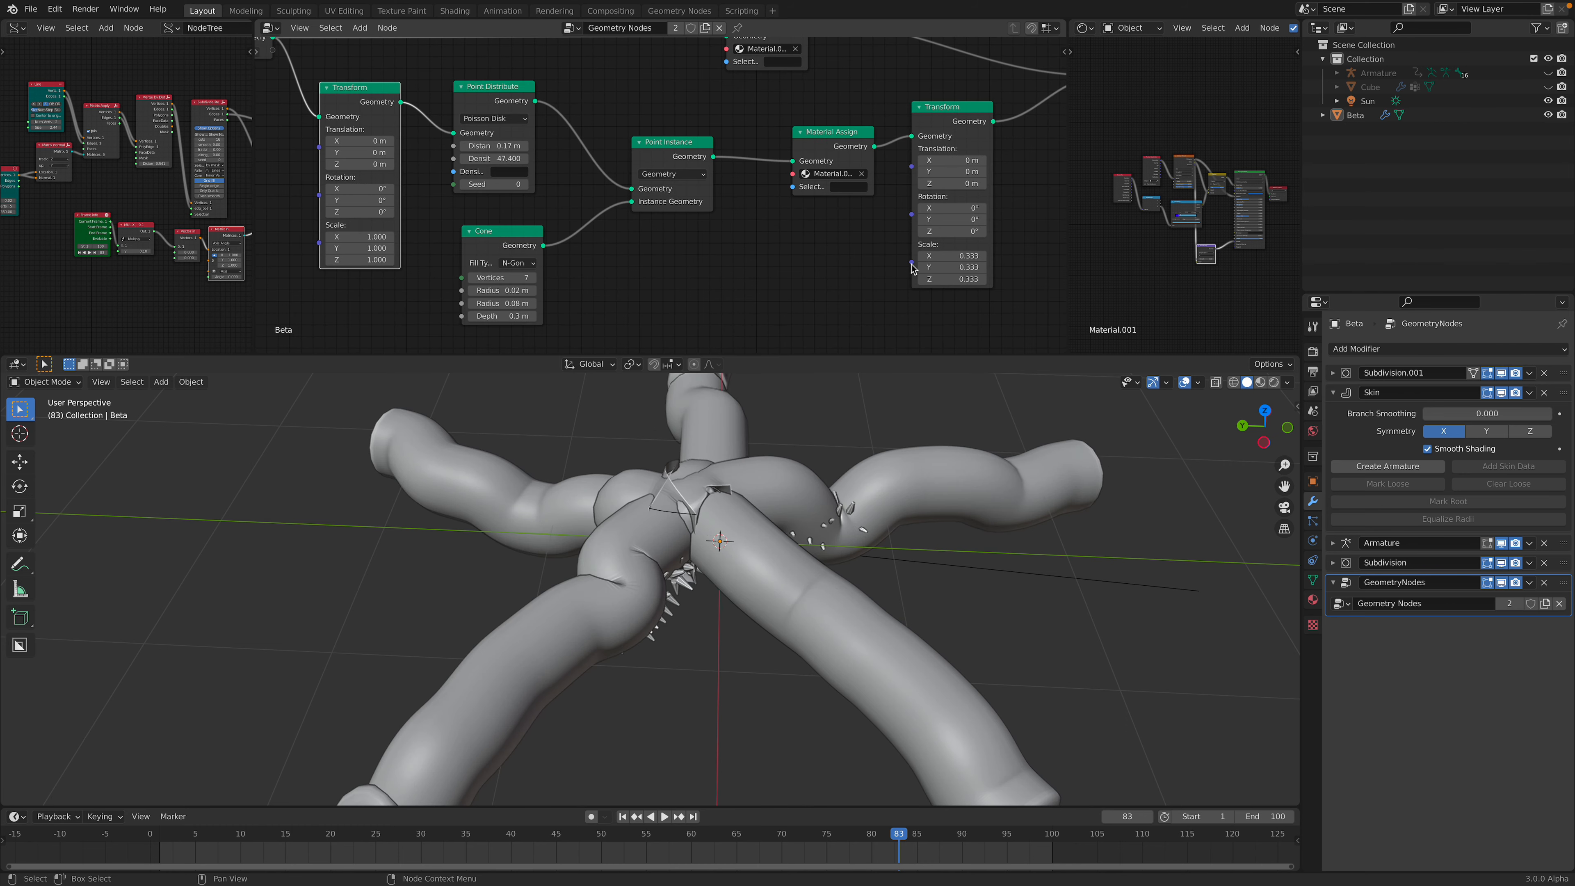
- Reset the second Transform node's scale to 1 on all axes and view the spikes from another angle
key(BackSpace)
scroll(744, 527, down, 3)
middle_drag(744, 528, 787, 587)
middle_drag(533, 503, 720, 472)
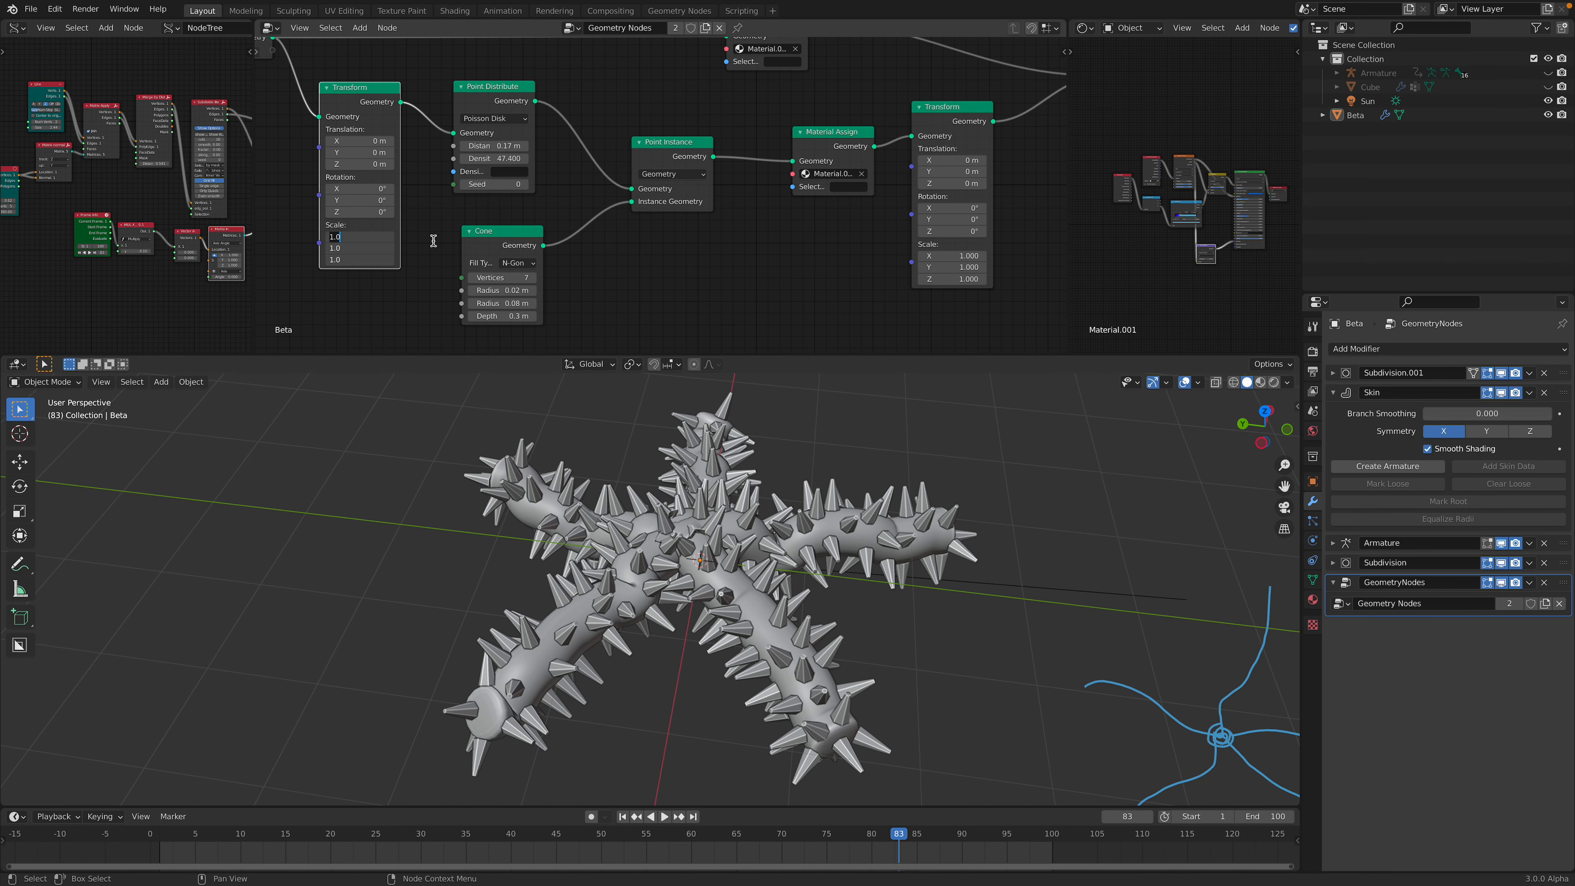
- Set the scale on all axes to 4 in the first Transform node and 0.25 in the second
key(Return)
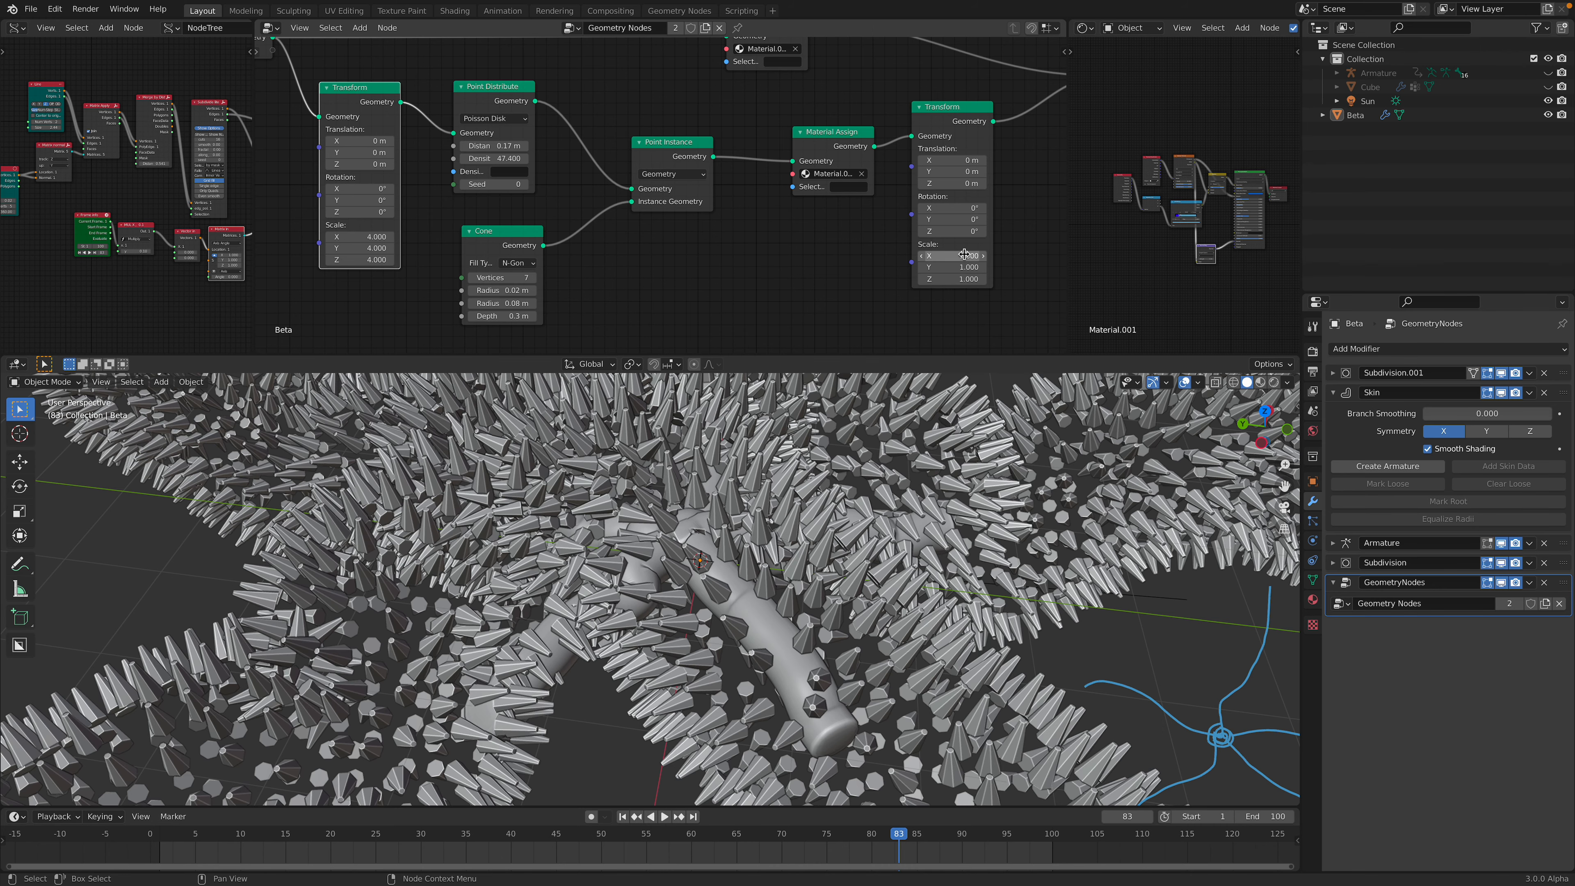
text(4)
key(Return)
middle_drag(744, 559, 787, 434)
scroll(786, 180, down, 1)
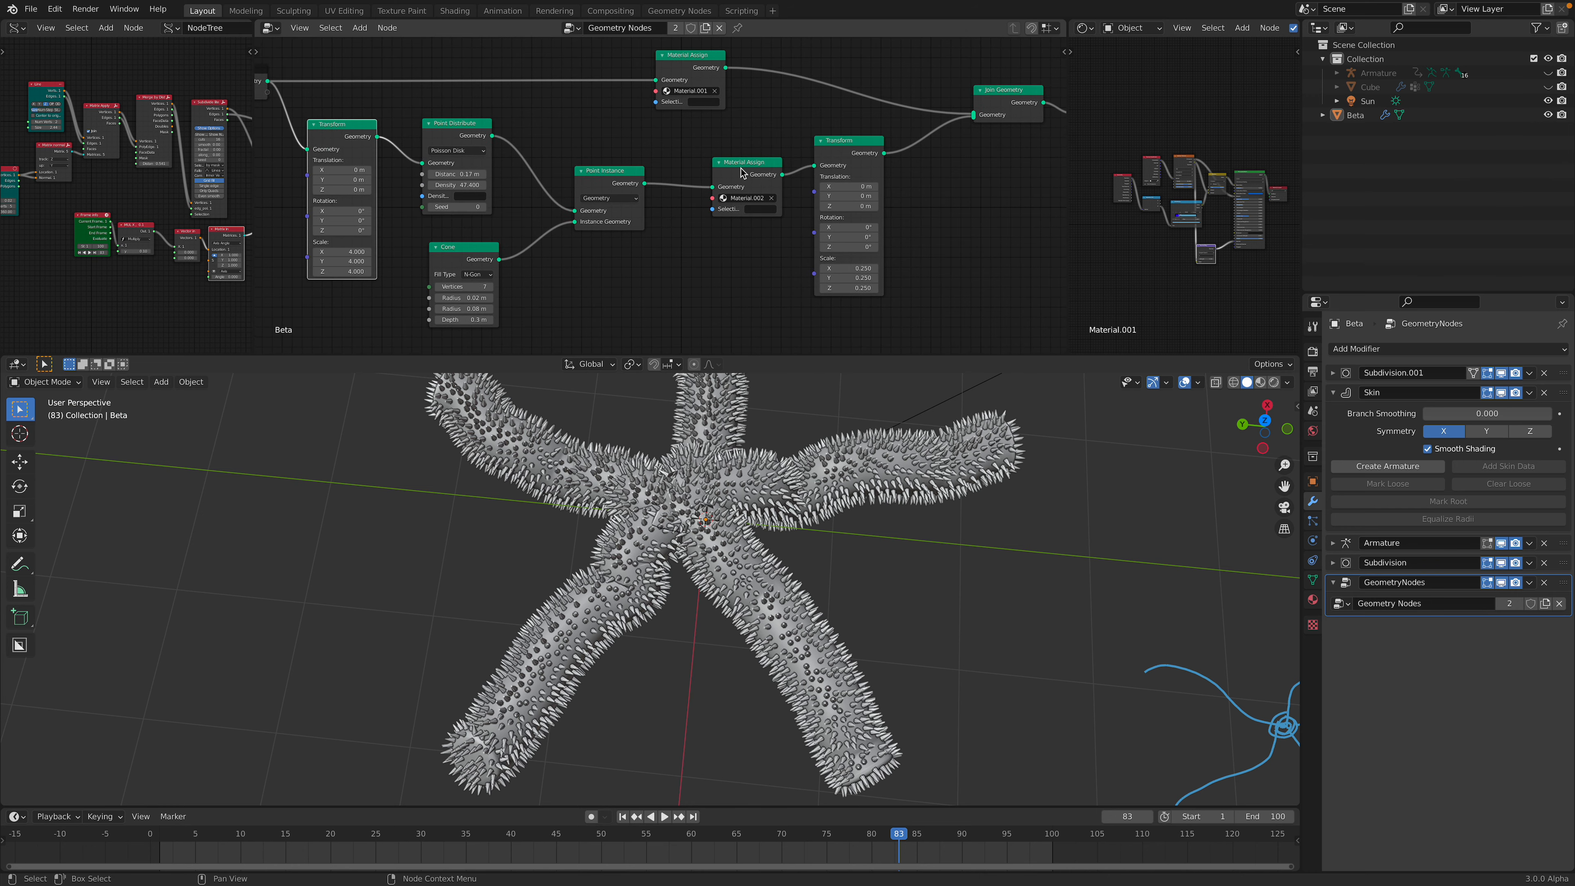
- Reposition the upper Material Assign node between Group Input and Join Geometry
drag(688, 62, 718, 107)
key(Home)
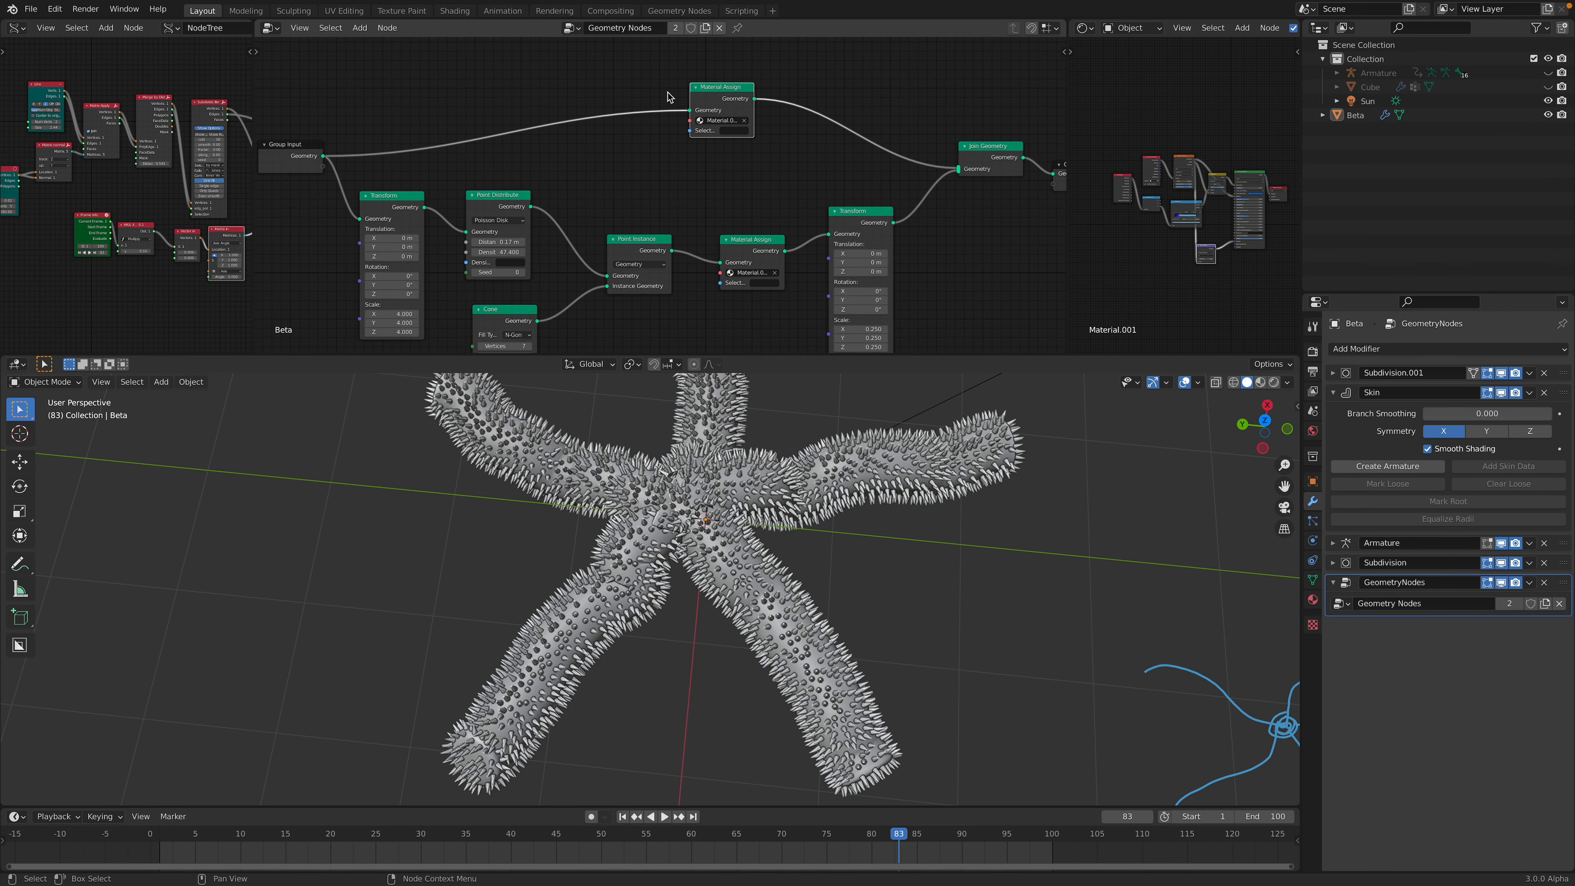
middle_drag(403, 148, 500, 169)
scroll(509, 149, up, 1)
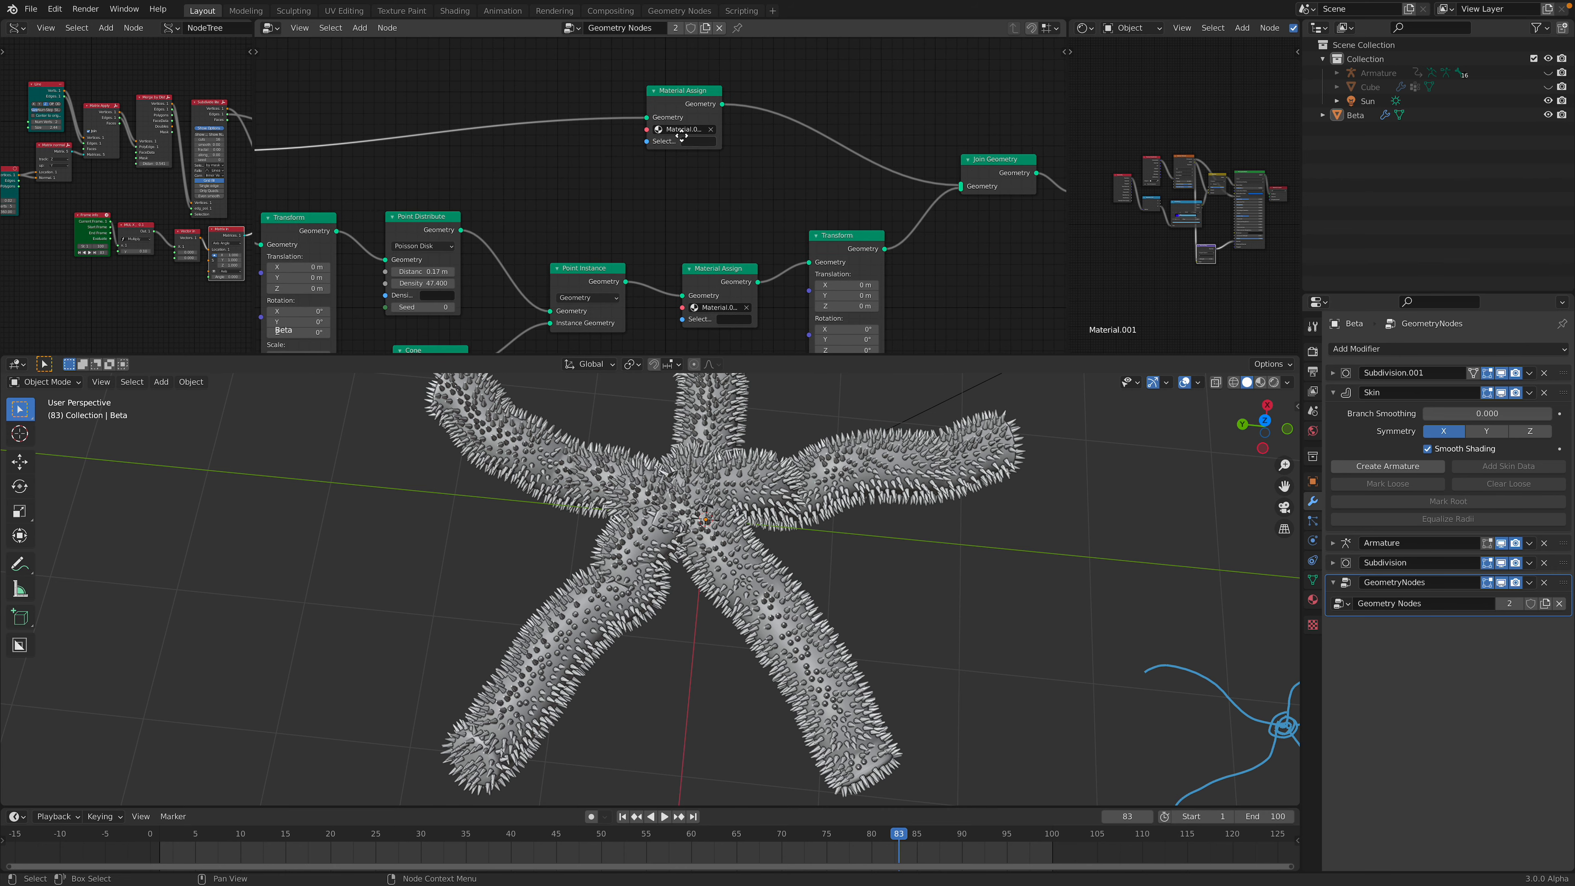
middle_drag(706, 155, 661, 127)
drag(648, 73, 789, 115)
- Move the lower Material Assign node behind the second Transform, so that it feeds Join Geometry
middle_drag(841, 162, 695, 146)
drag(552, 222, 654, 224)
middle_drag(713, 527, 782, 521)
middle_drag(874, 254, 825, 252)
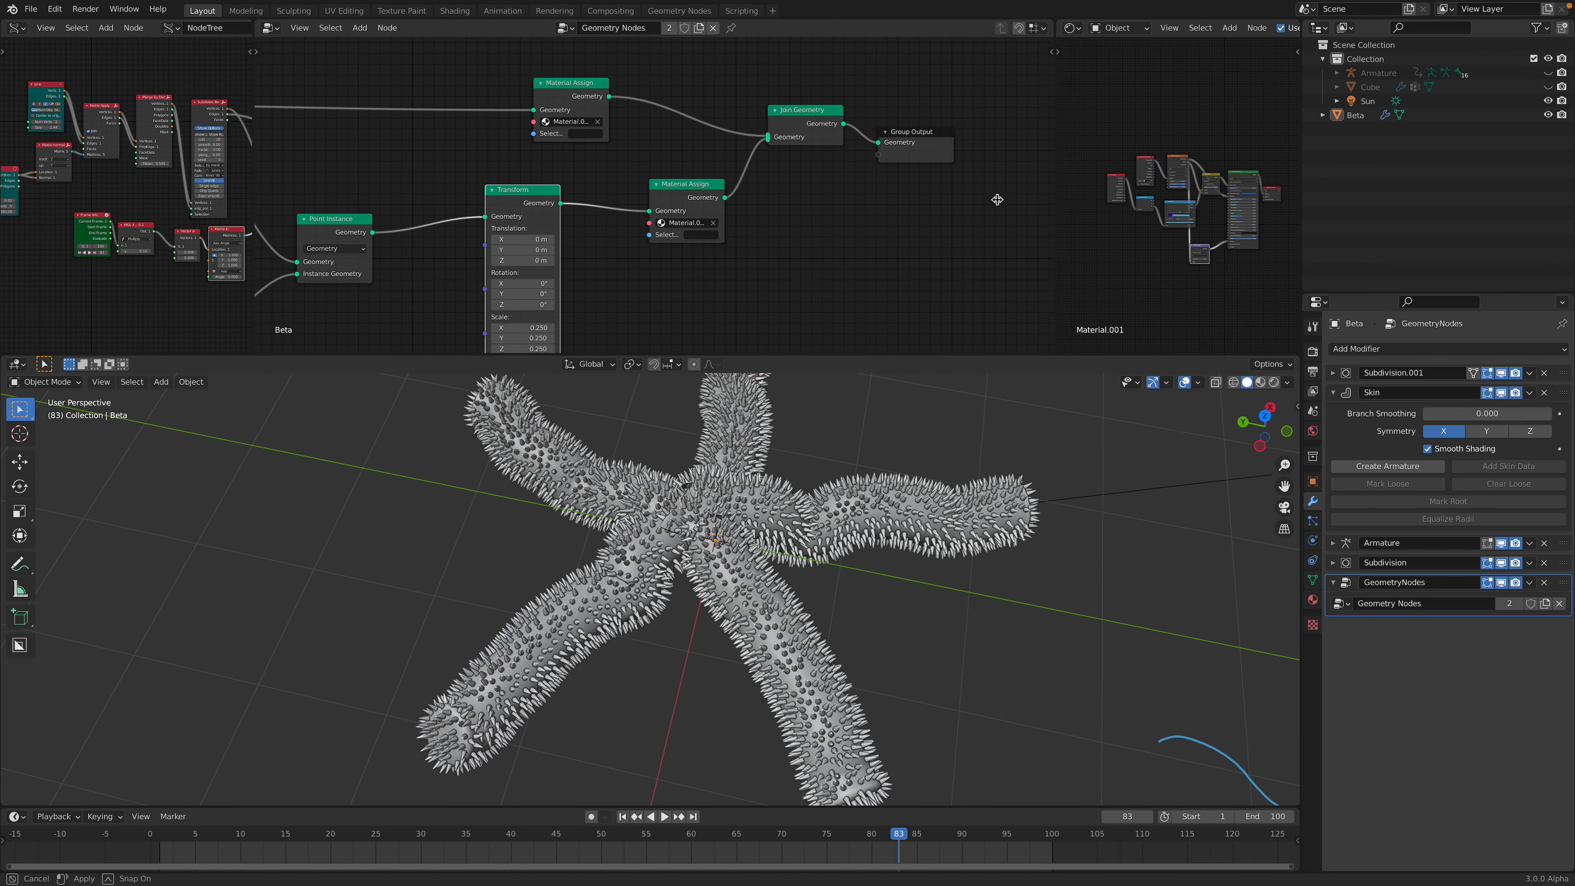
- Widen the Shader Editor to show the whole Material.001 node tree
drag(1068, 205, 674, 204)
ctrl+middle_drag(890, 233, 992, 240)
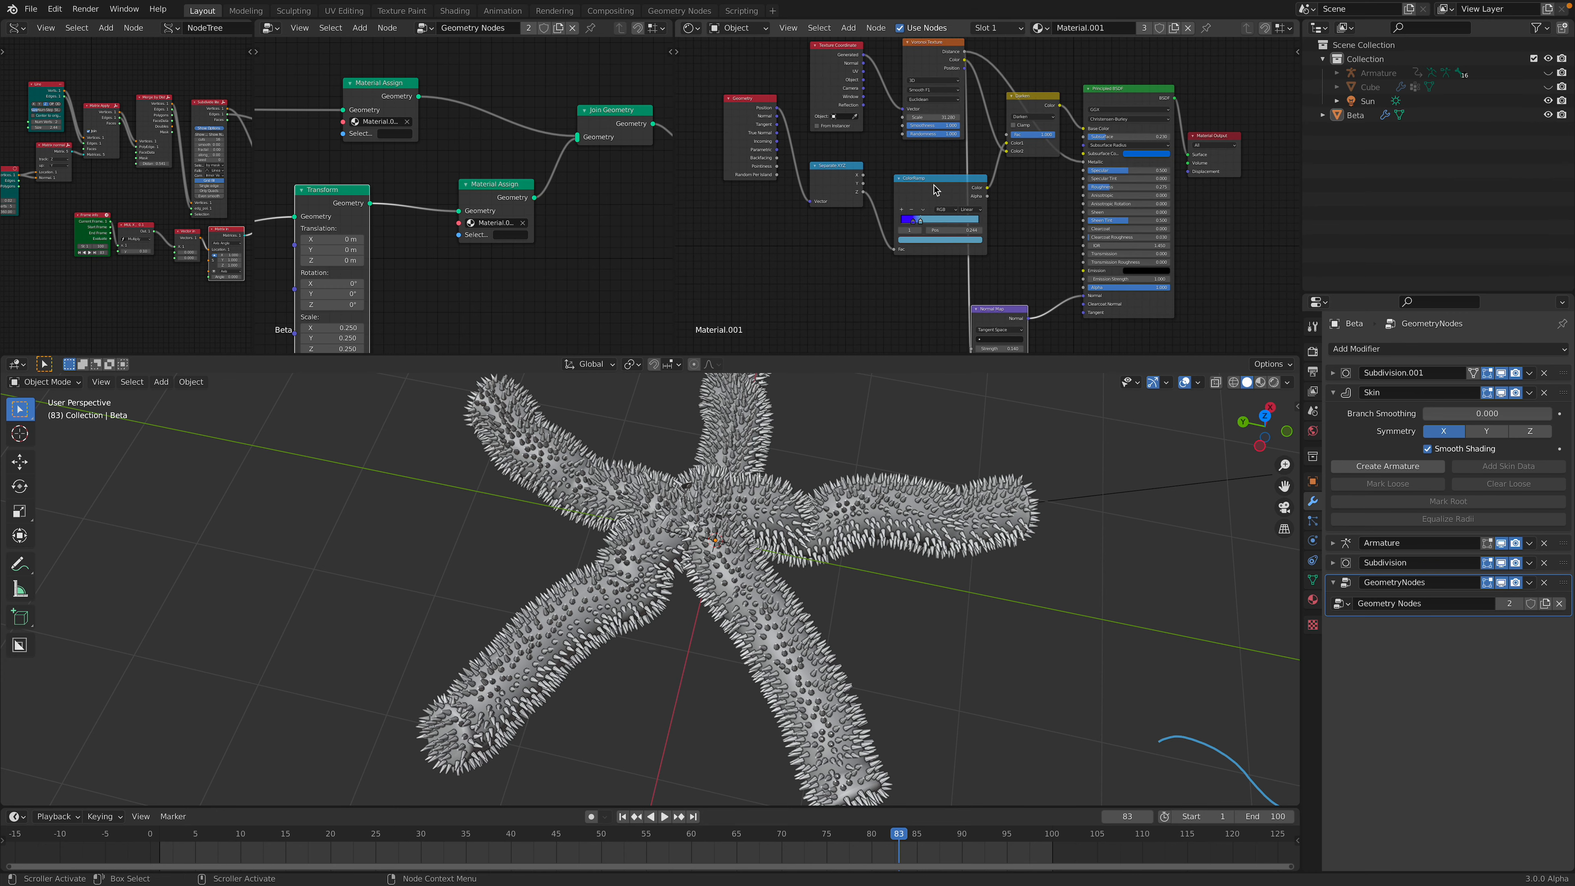
shift+middle_drag(981, 485, 1260, 402)
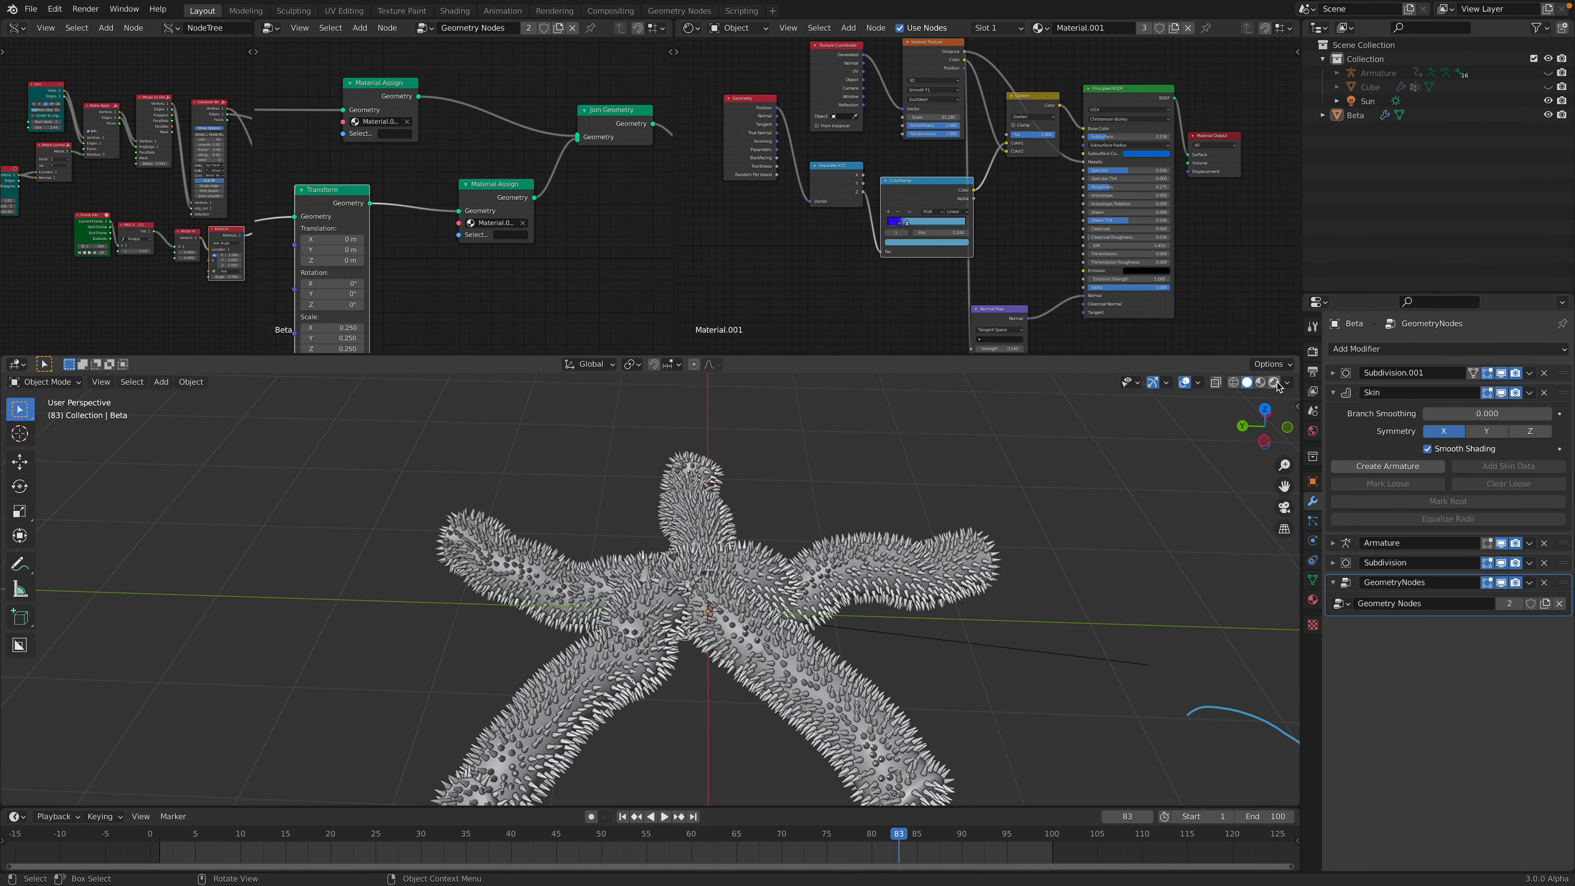
- Switch the viewport to rendered shading and view the starfish's coloured spikes up close
click(1274, 382)
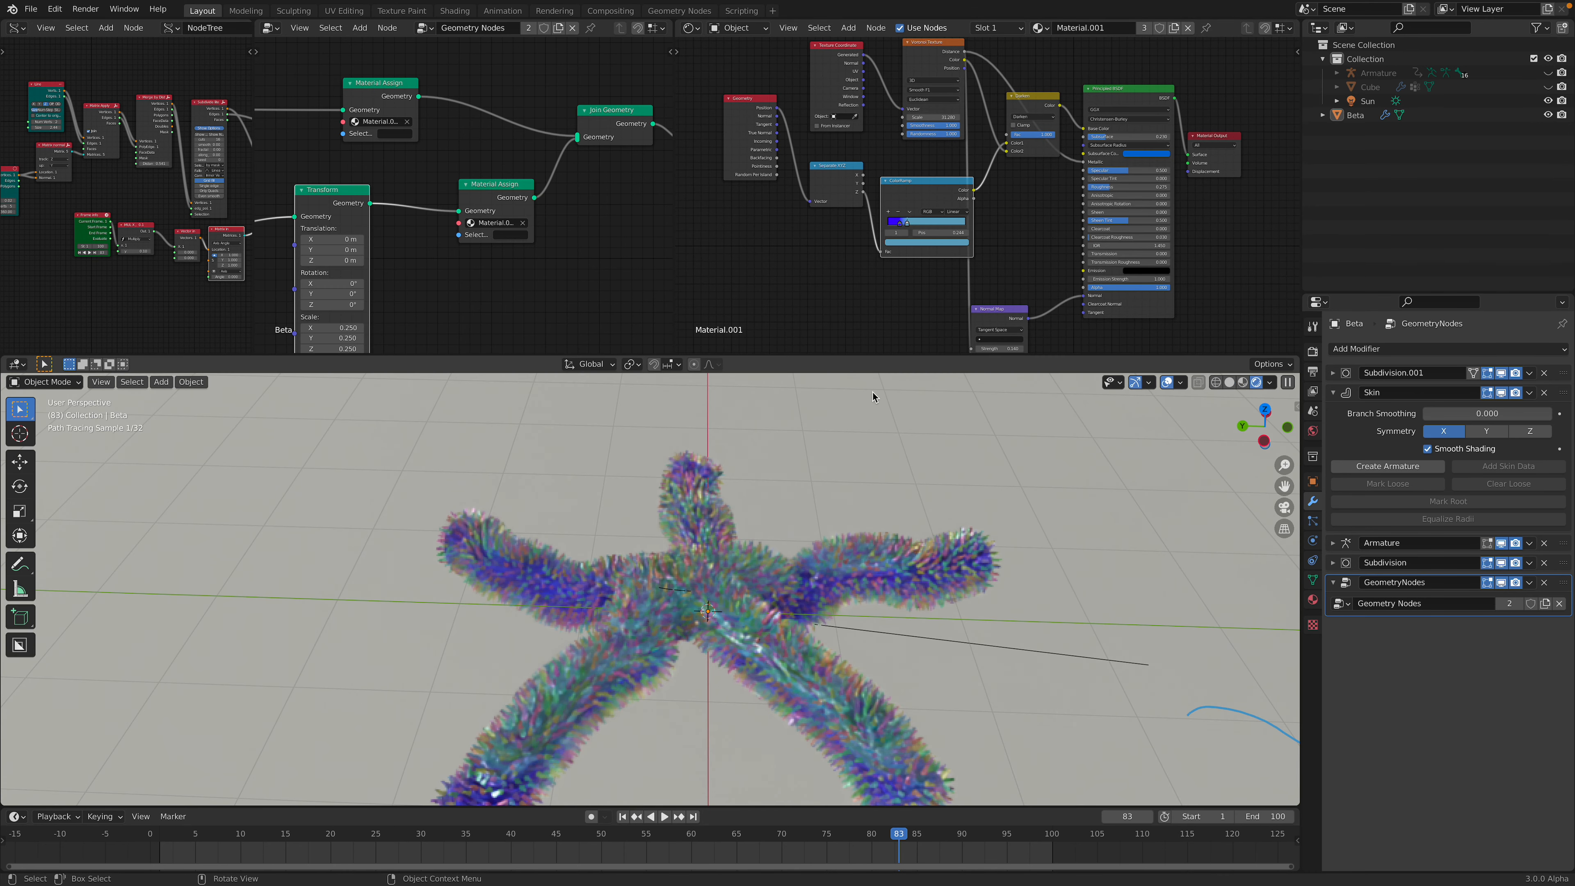
middle_drag(943, 190, 941, 225)
scroll(940, 225, up, 2)
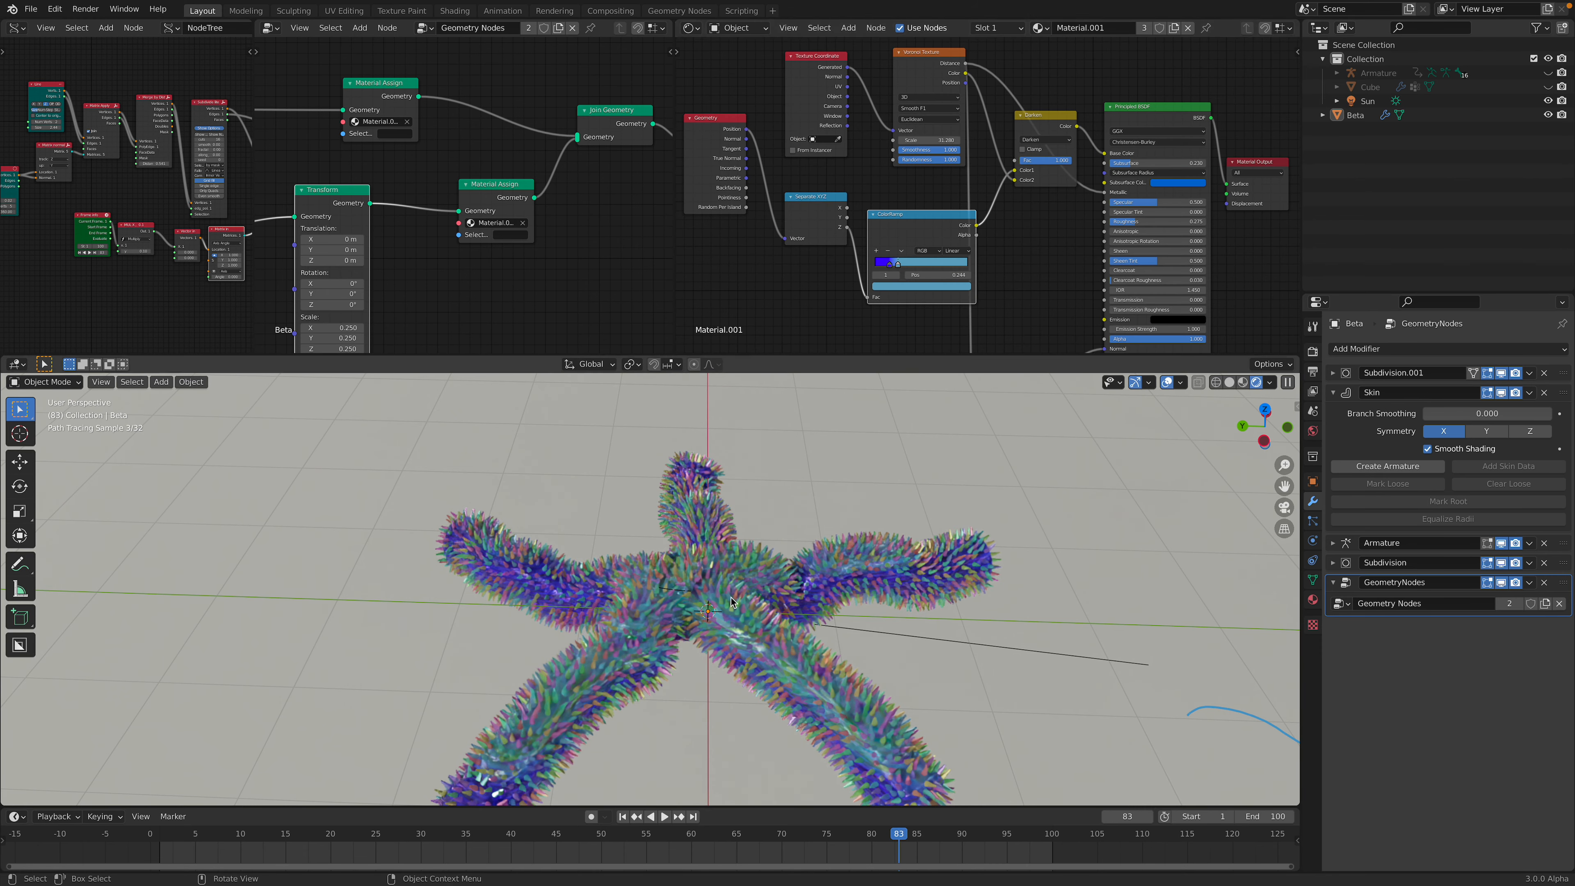
scroll(973, 650, up, 3)
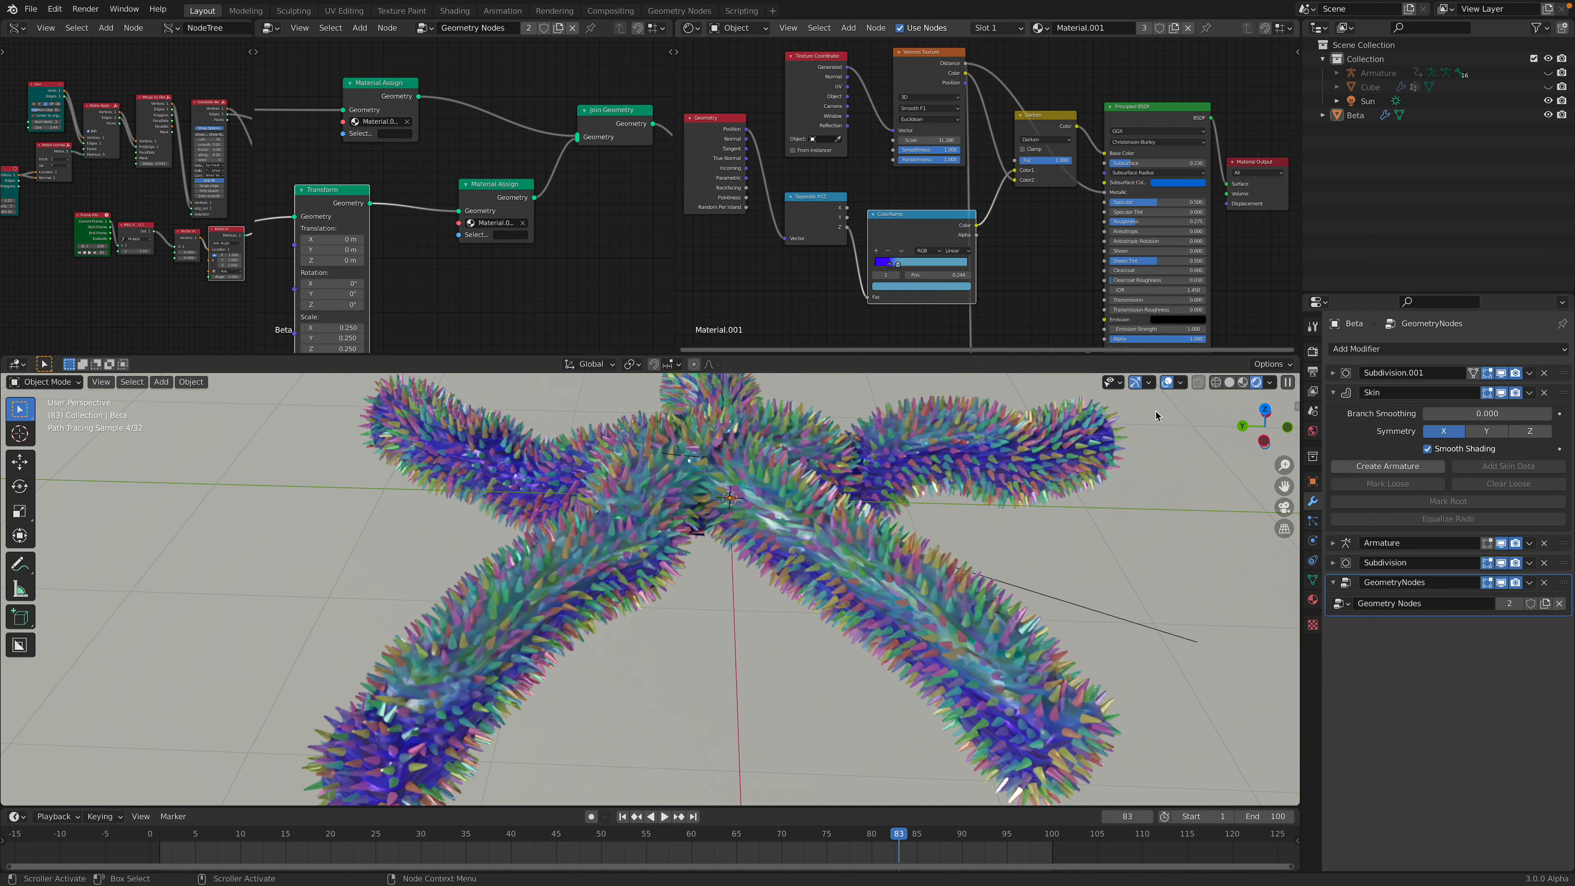
- Show the Beta object's material properties and switch its material slot to Material.002
click(1313, 600)
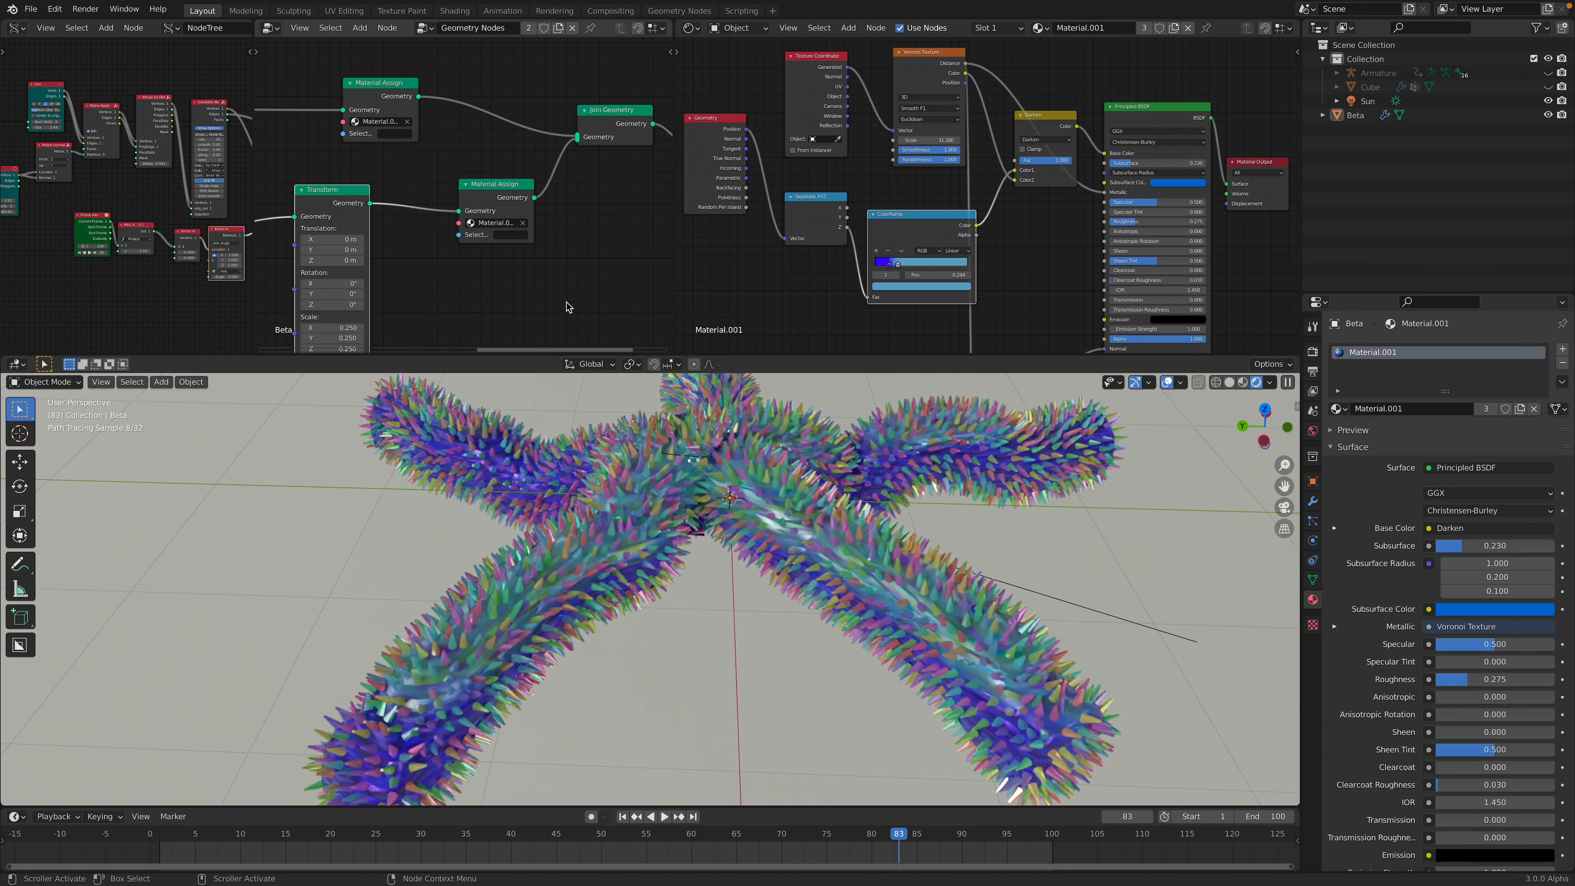
scroll(940, 192, left, 2)
click(1040, 28)
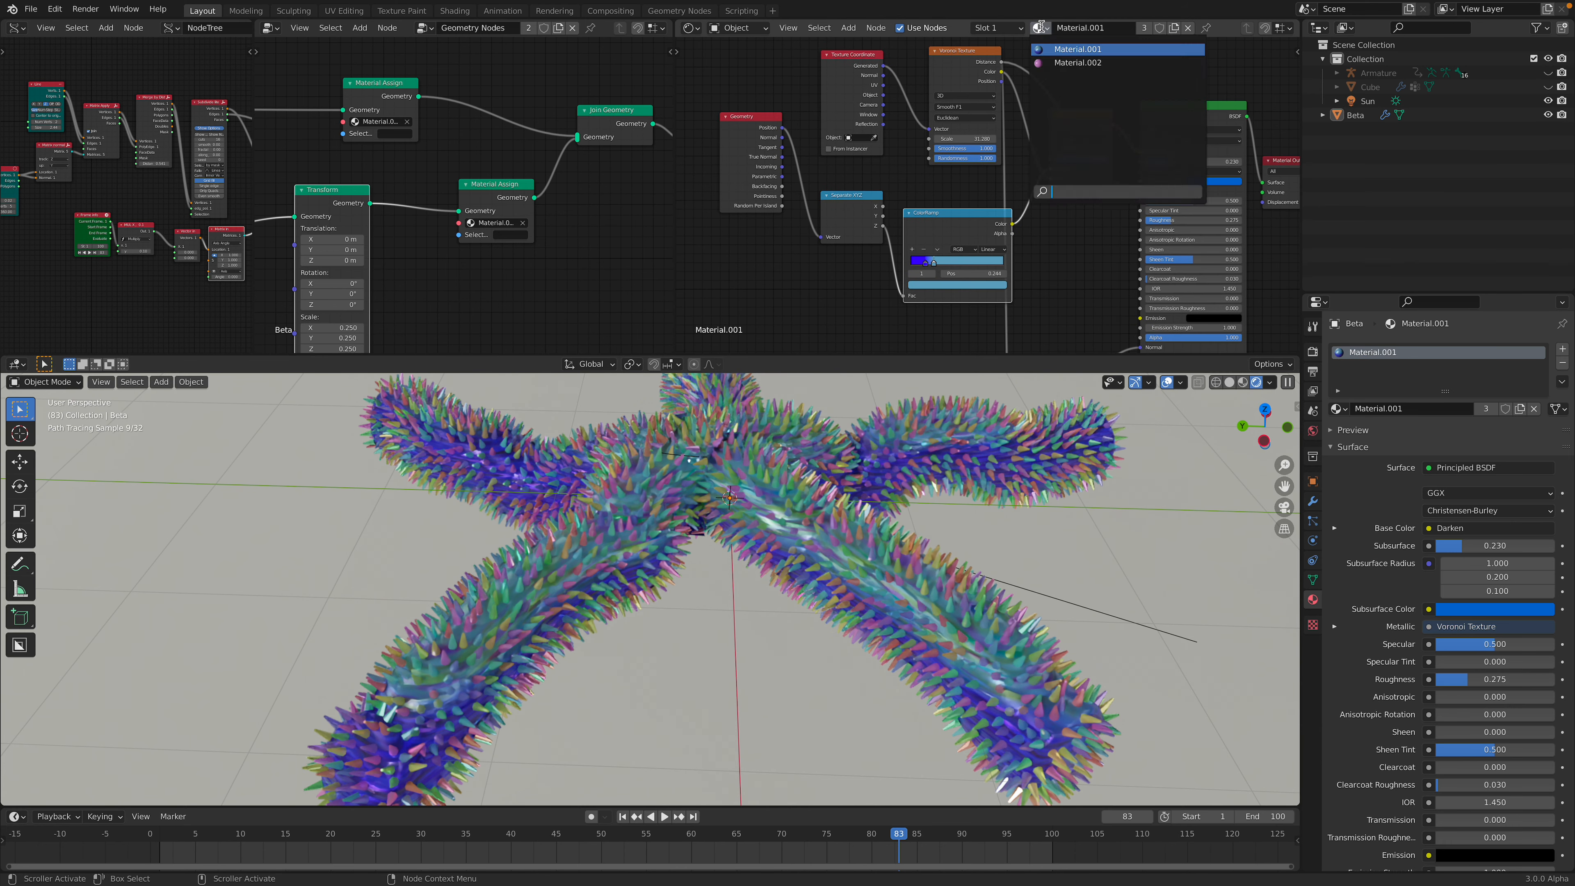
click(1052, 62)
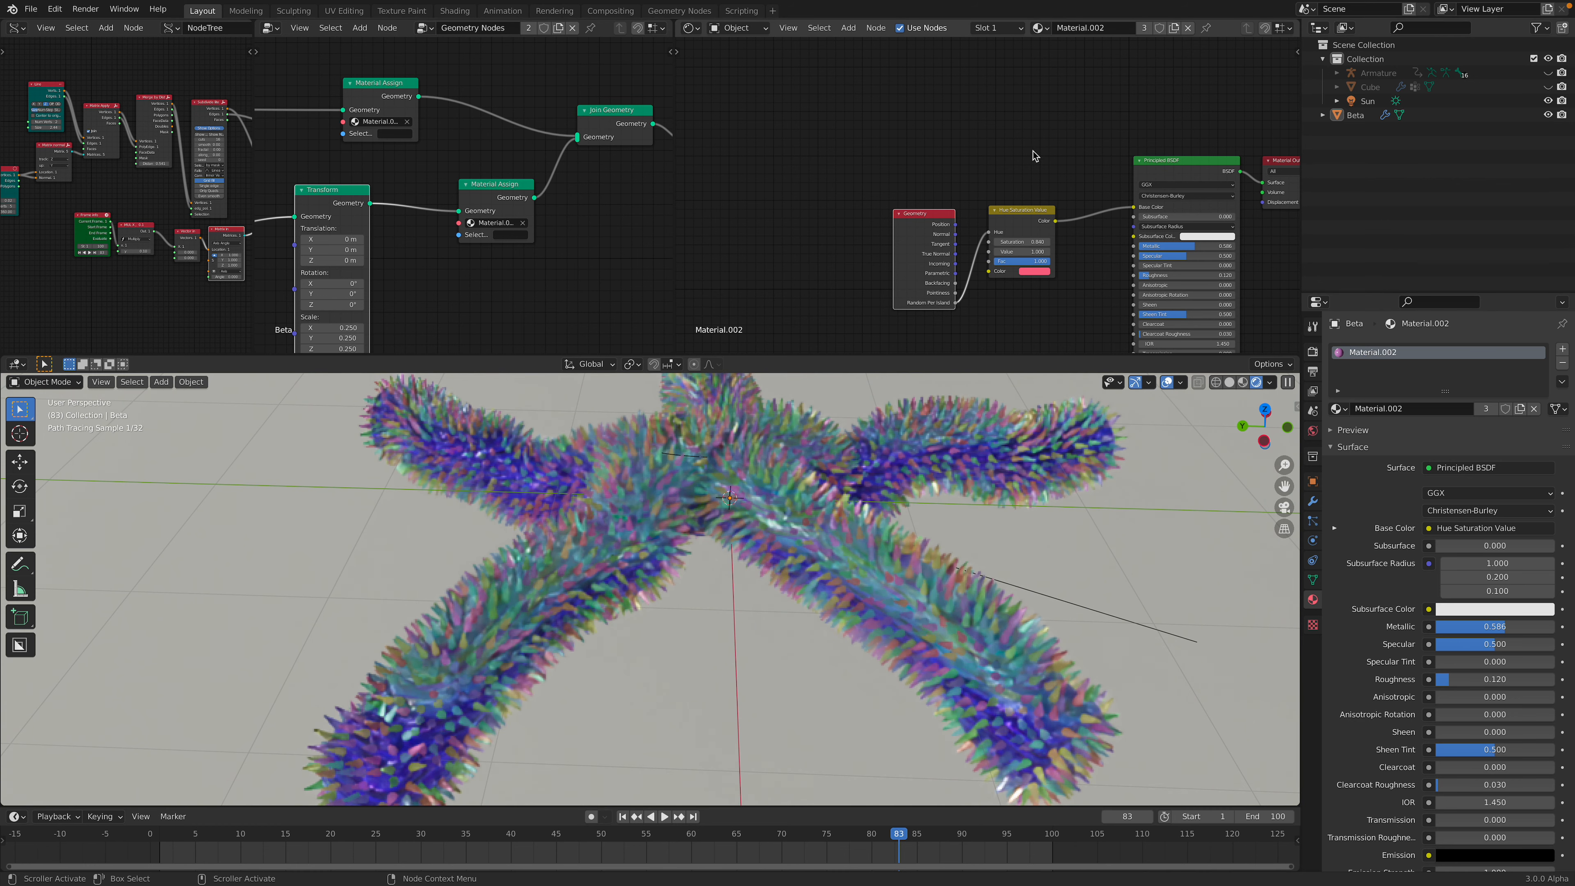
- Change the Hue Saturation Value node's colour in Material.002 to purple
scroll(922, 174, up, 3)
drag(779, 150, 782, 114)
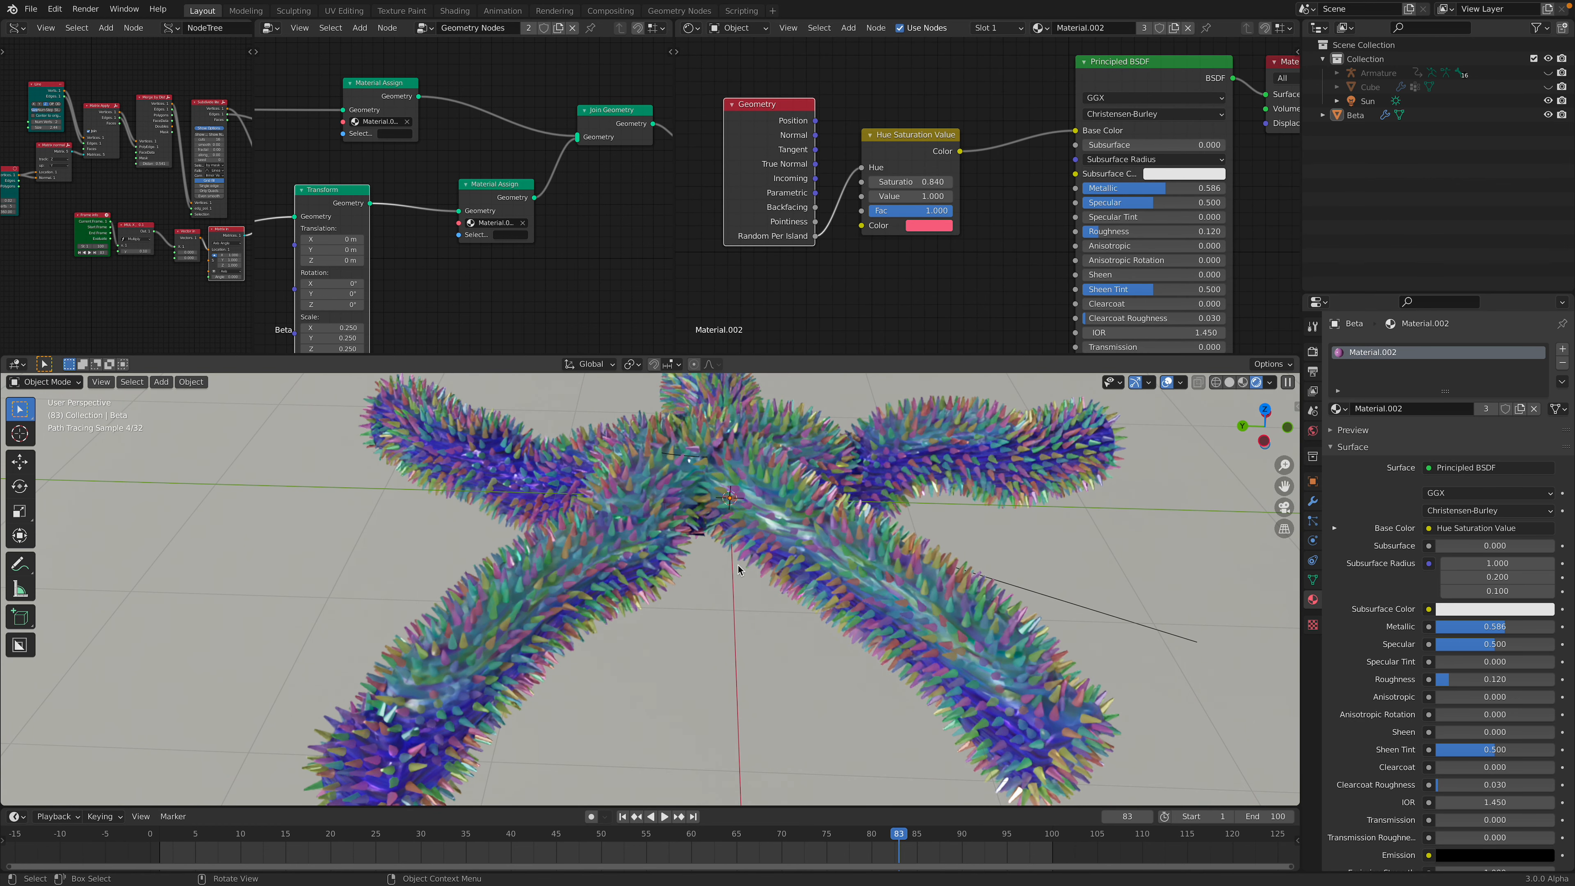
click(928, 229)
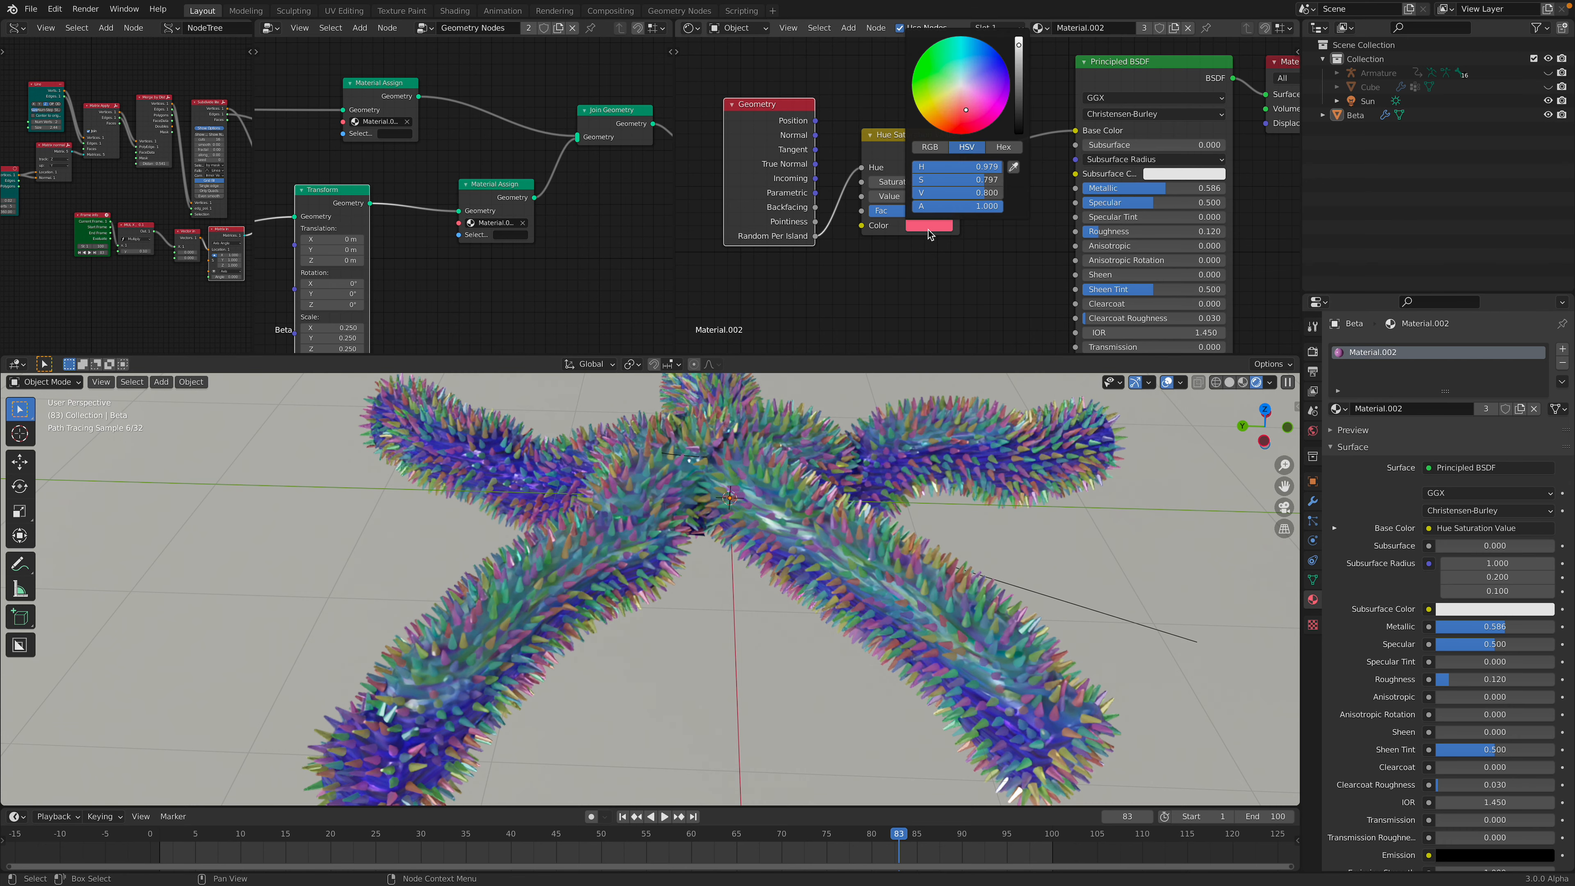
drag(961, 106, 986, 86)
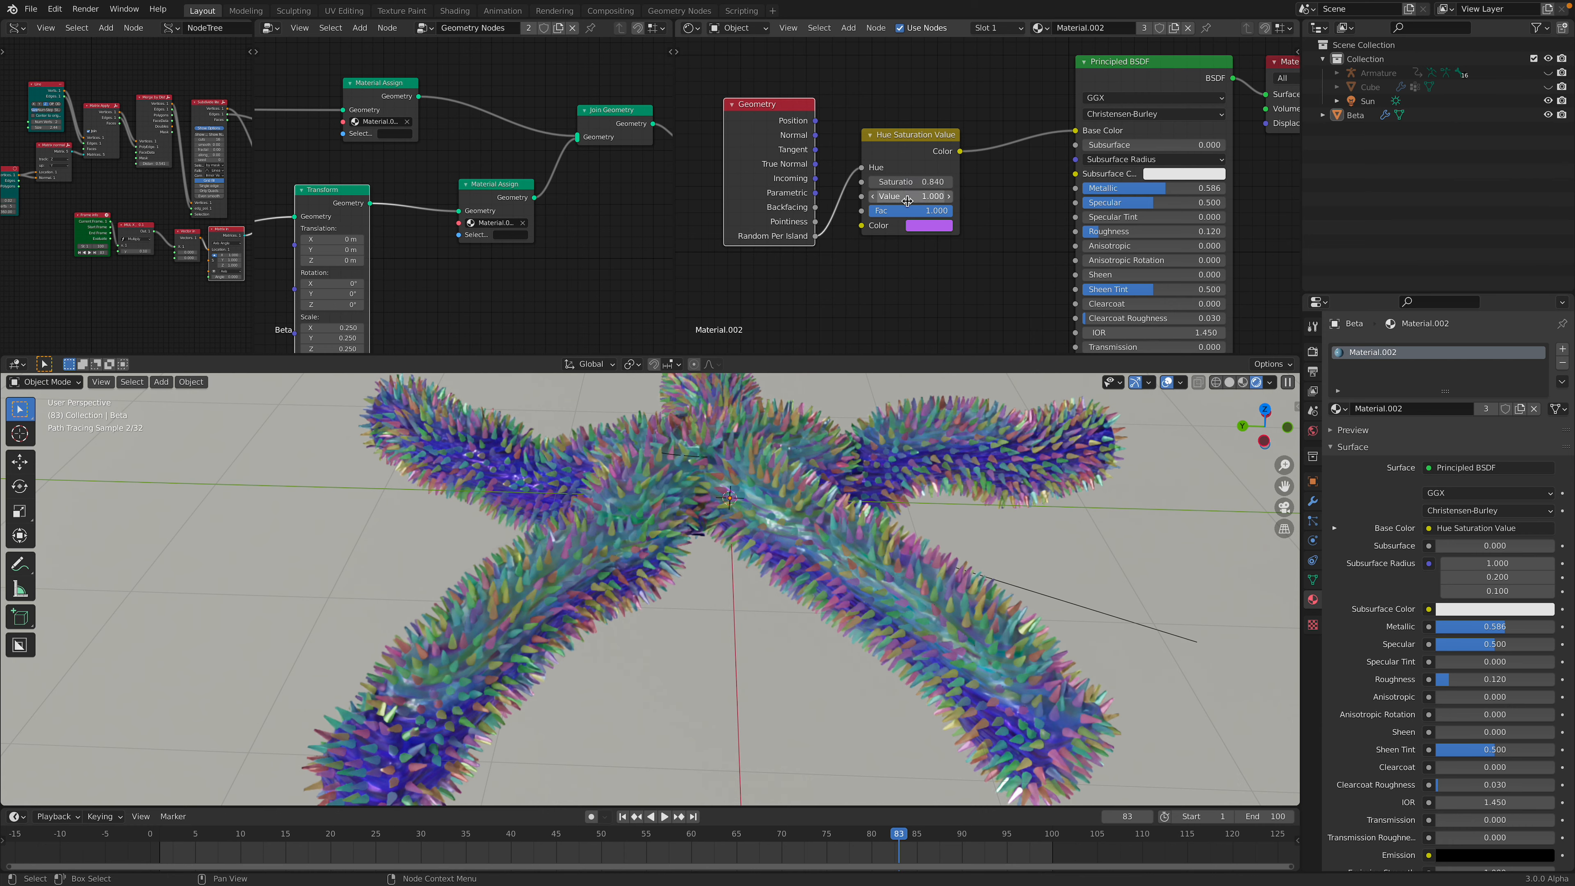
- Disconnect the Geometry node's Random Per Island output from the Hue input of the Hue Saturation Value node
drag(862, 169, 859, 298)
click(881, 182)
click(834, 225)
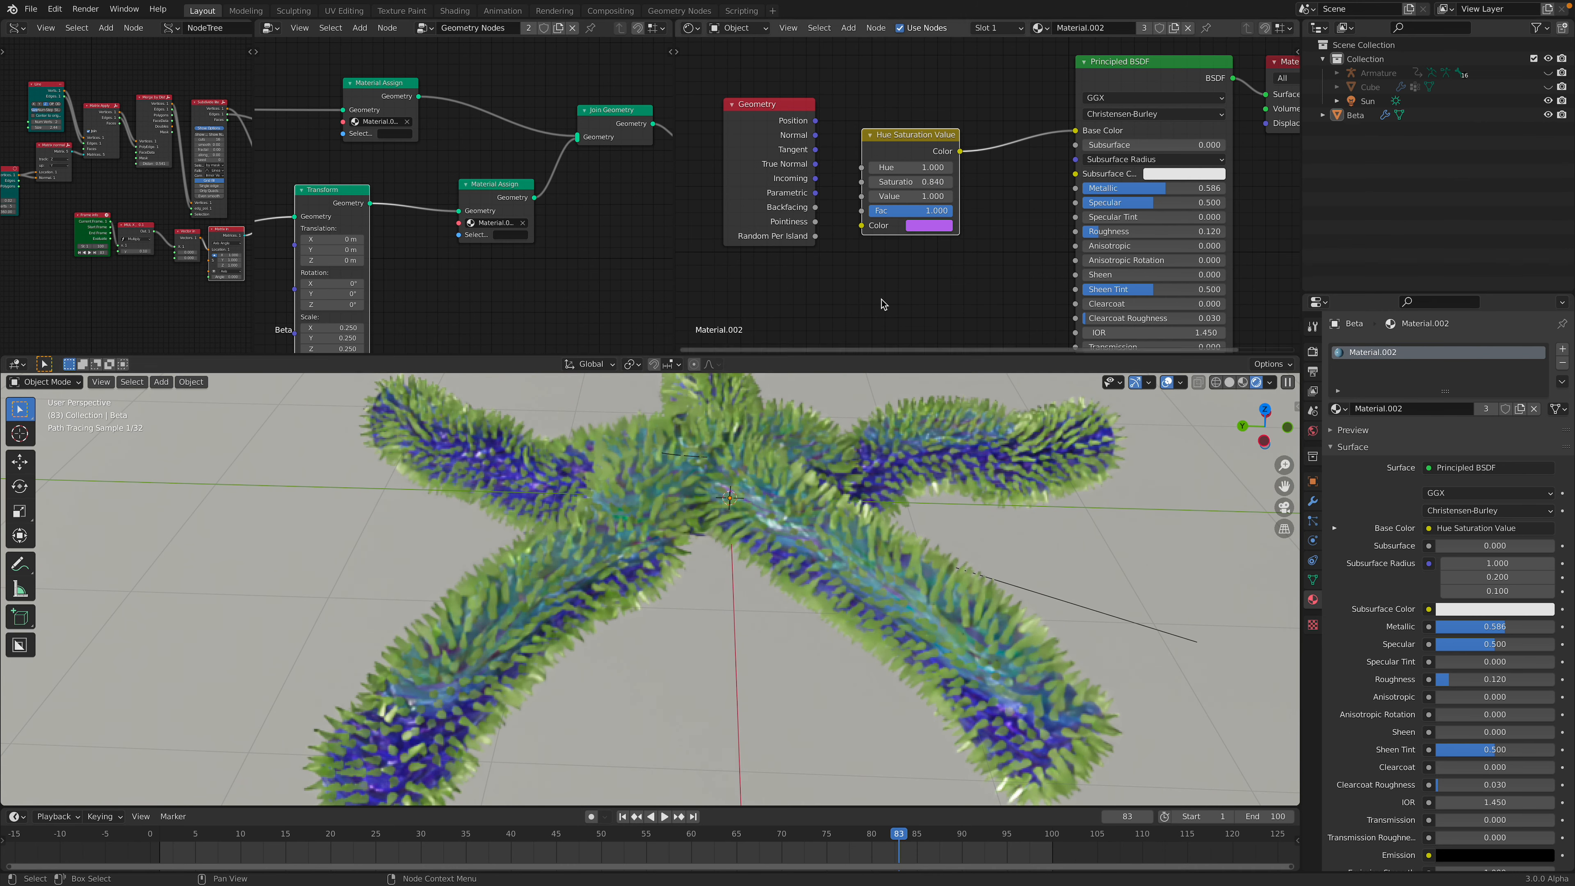
- Set the Hue Saturation Value colour to orange-red and reconnect Random Per Island to the Hue input
click(919, 225)
click(953, 117)
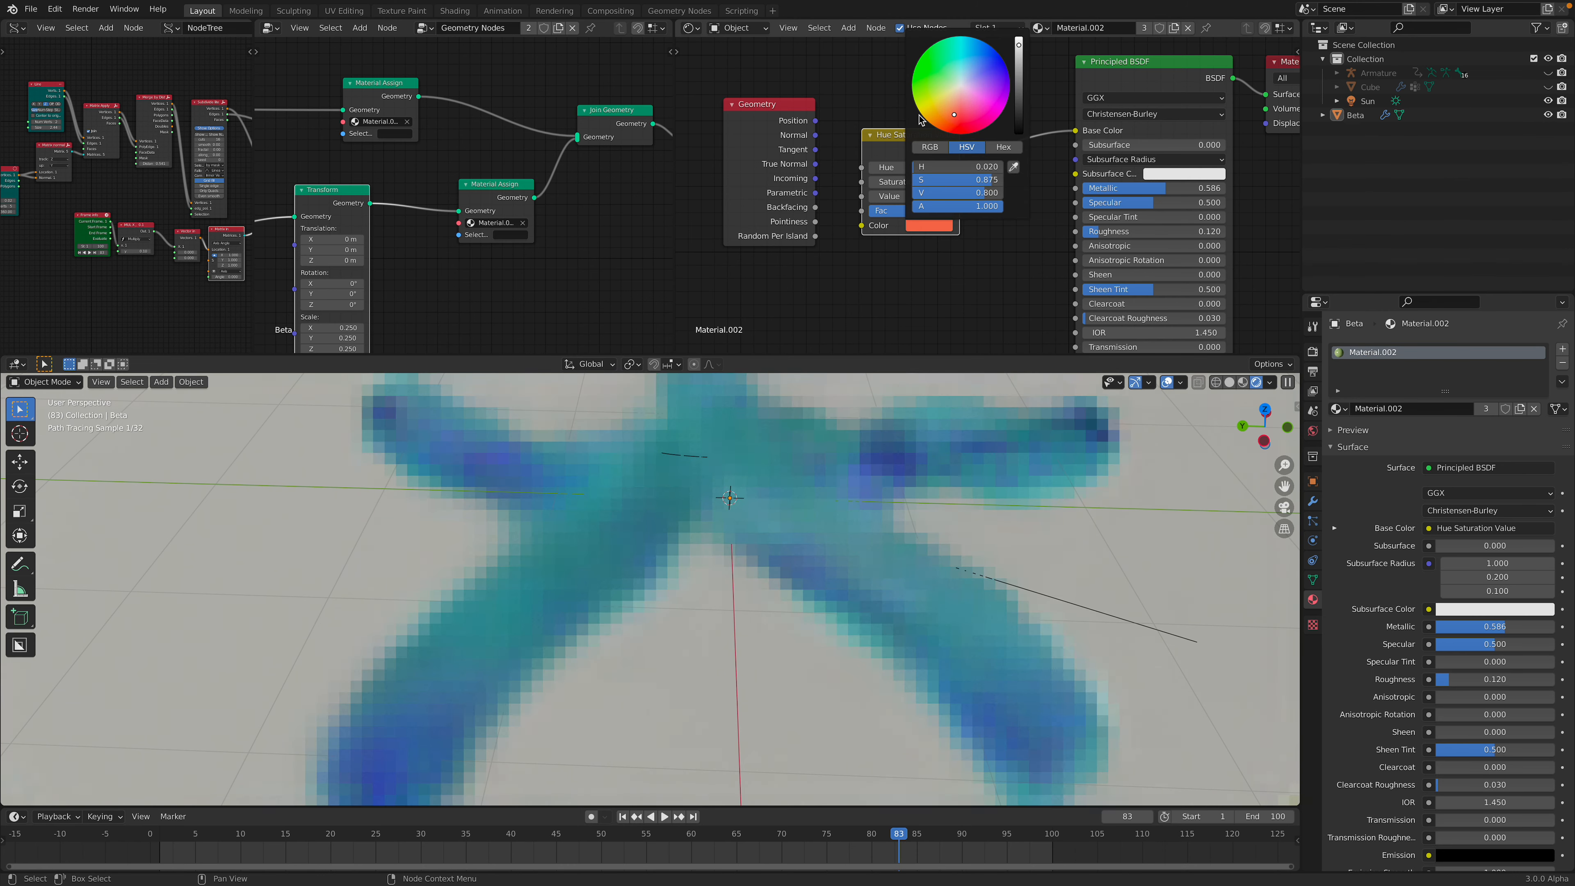
drag(817, 237, 831, 165)
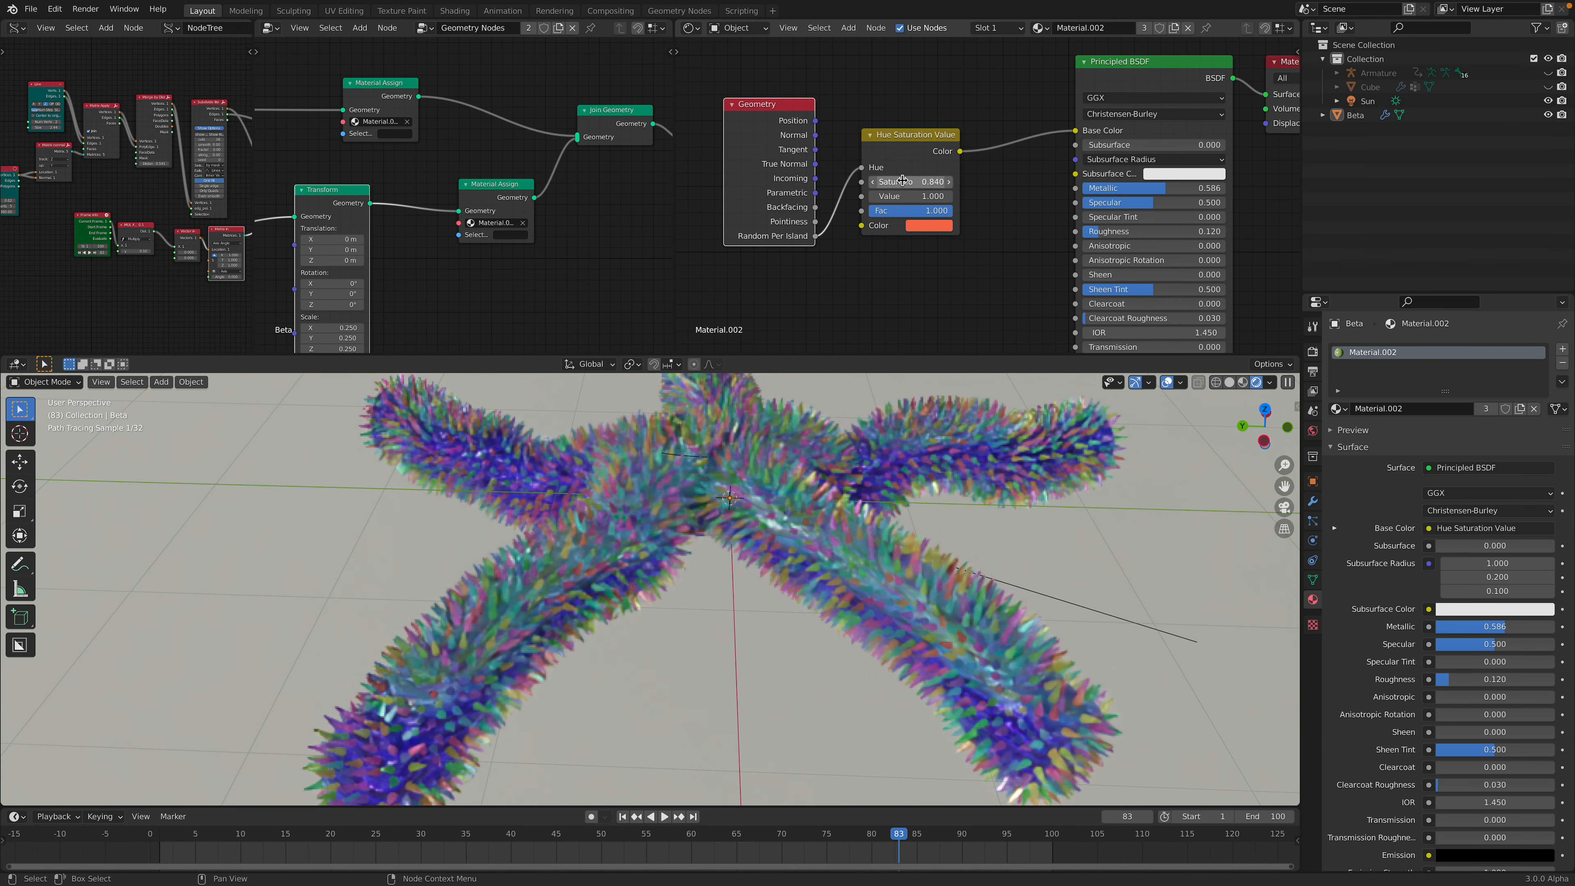
- Set the Hue Saturation Value node's saturation to 0.3 and inspect the paler spikes on the starfish
click(945, 181)
text(0.3)
key(Return)
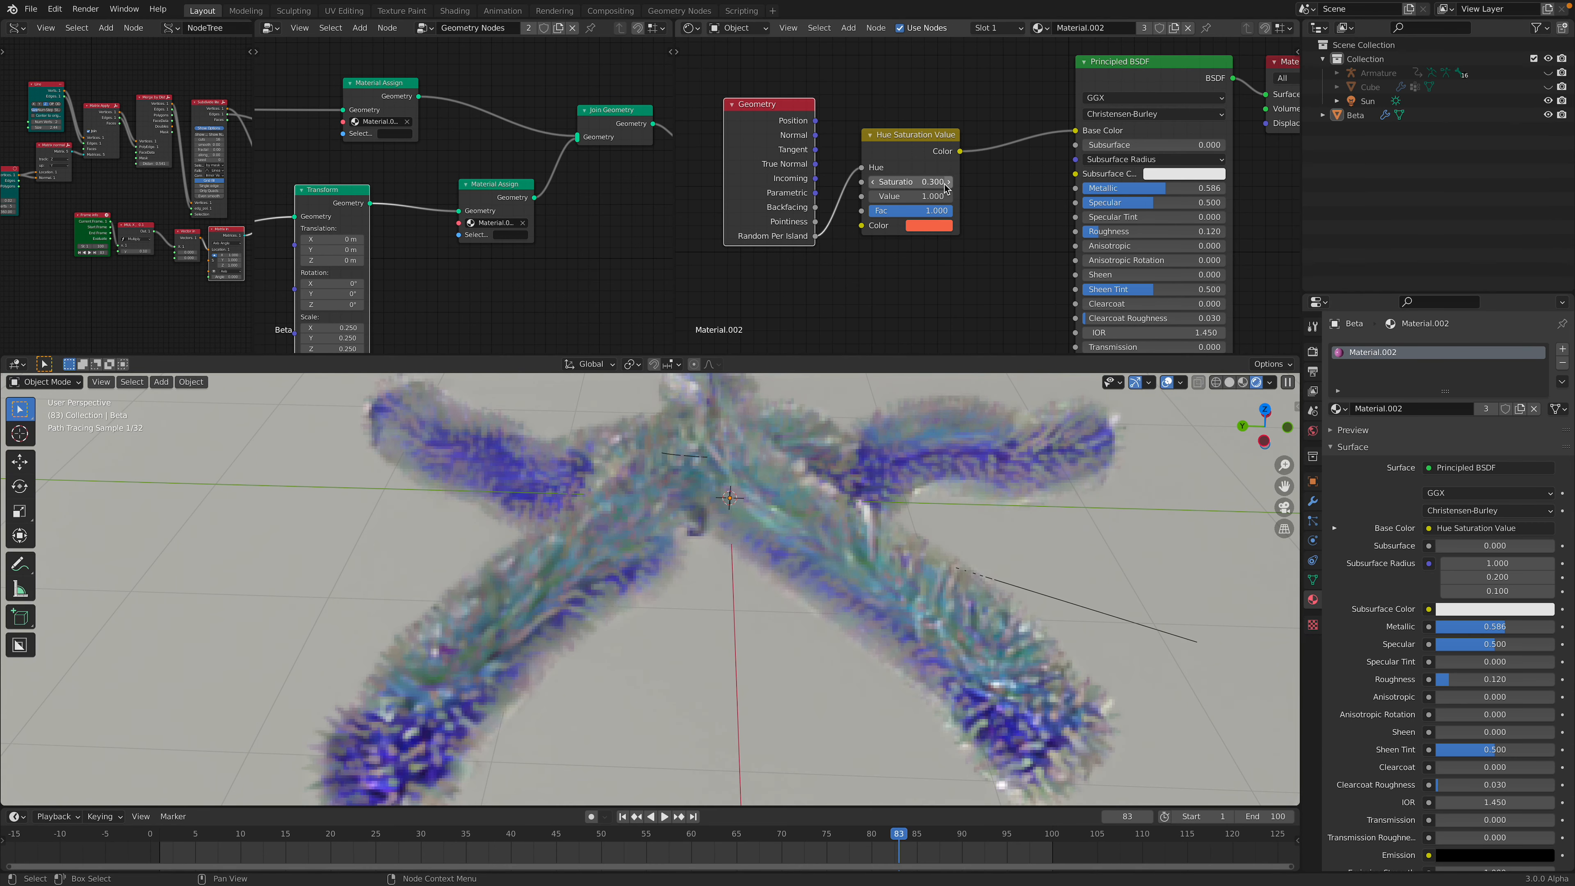
middle_drag(874, 744, 892, 743)
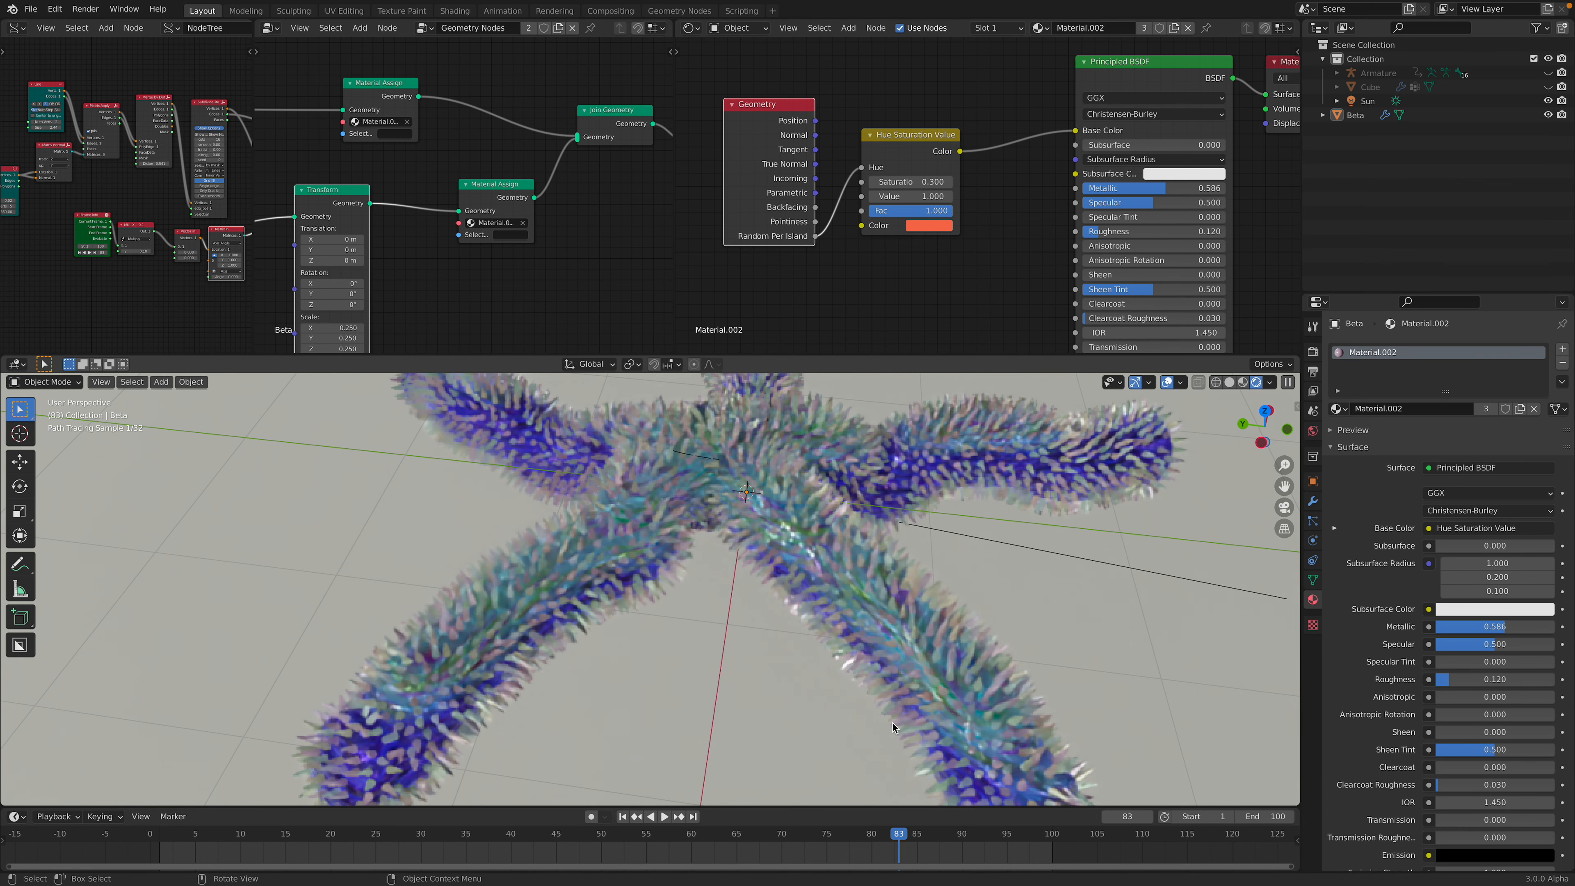
click(923, 664)
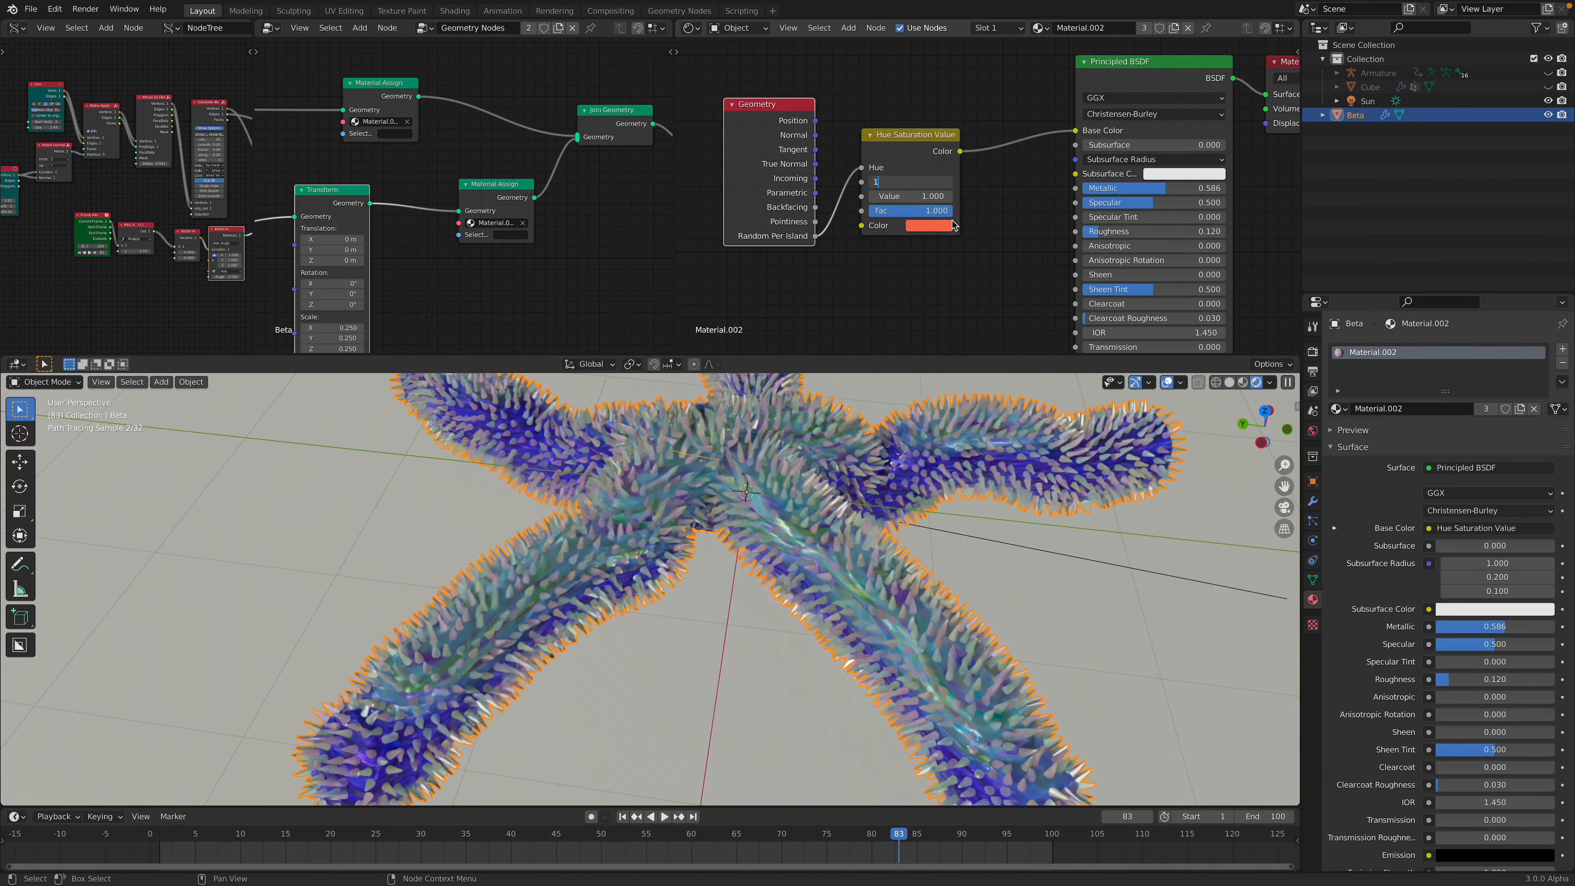
- Change the Hue Saturation Value node's colour to pink and its saturation to 0.88
text(1)
key(Return)
click(940, 226)
drag(963, 92, 972, 100)
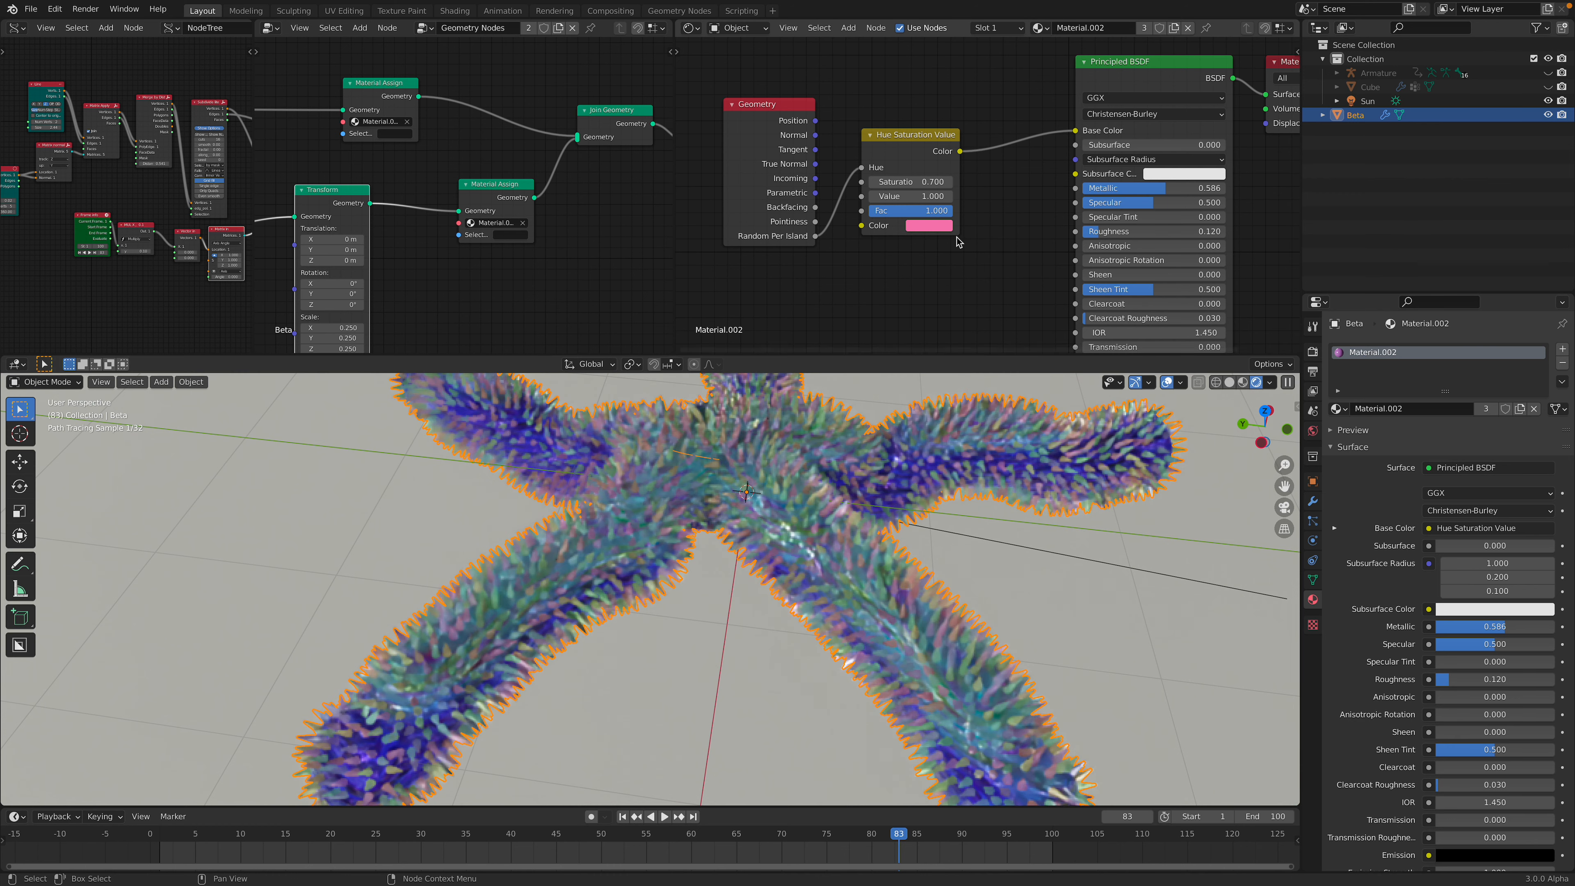
click(927, 182)
key(Return)
- Select the Sun light, view the whole starfish and show the scene's render properties
click(1111, 567)
middle_drag(965, 577, 948, 582)
scroll(948, 581, down, 2)
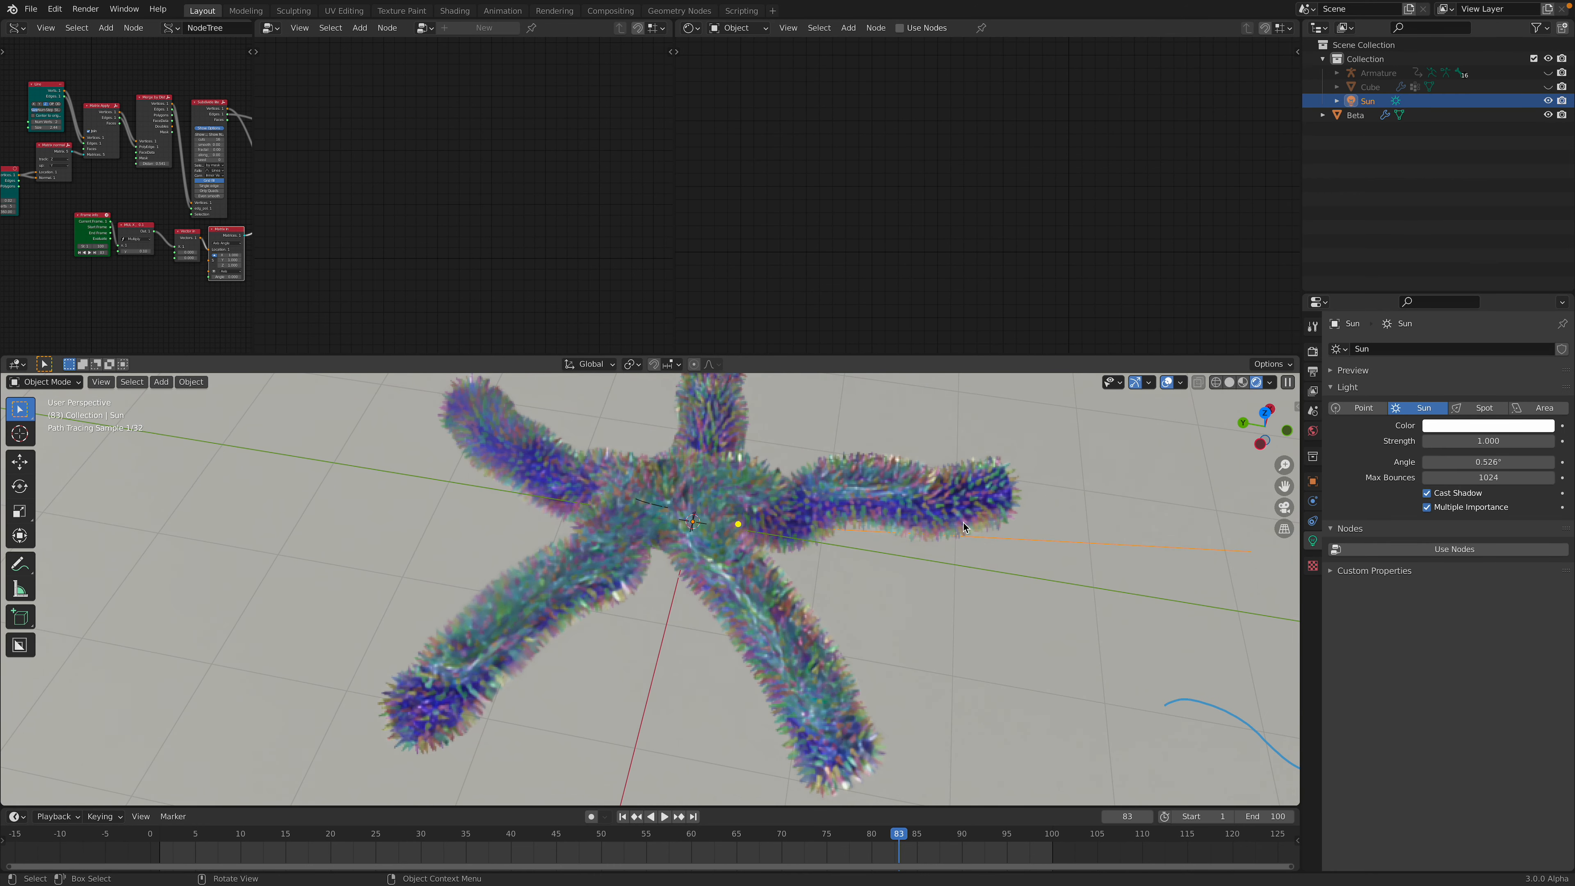
click(1313, 351)
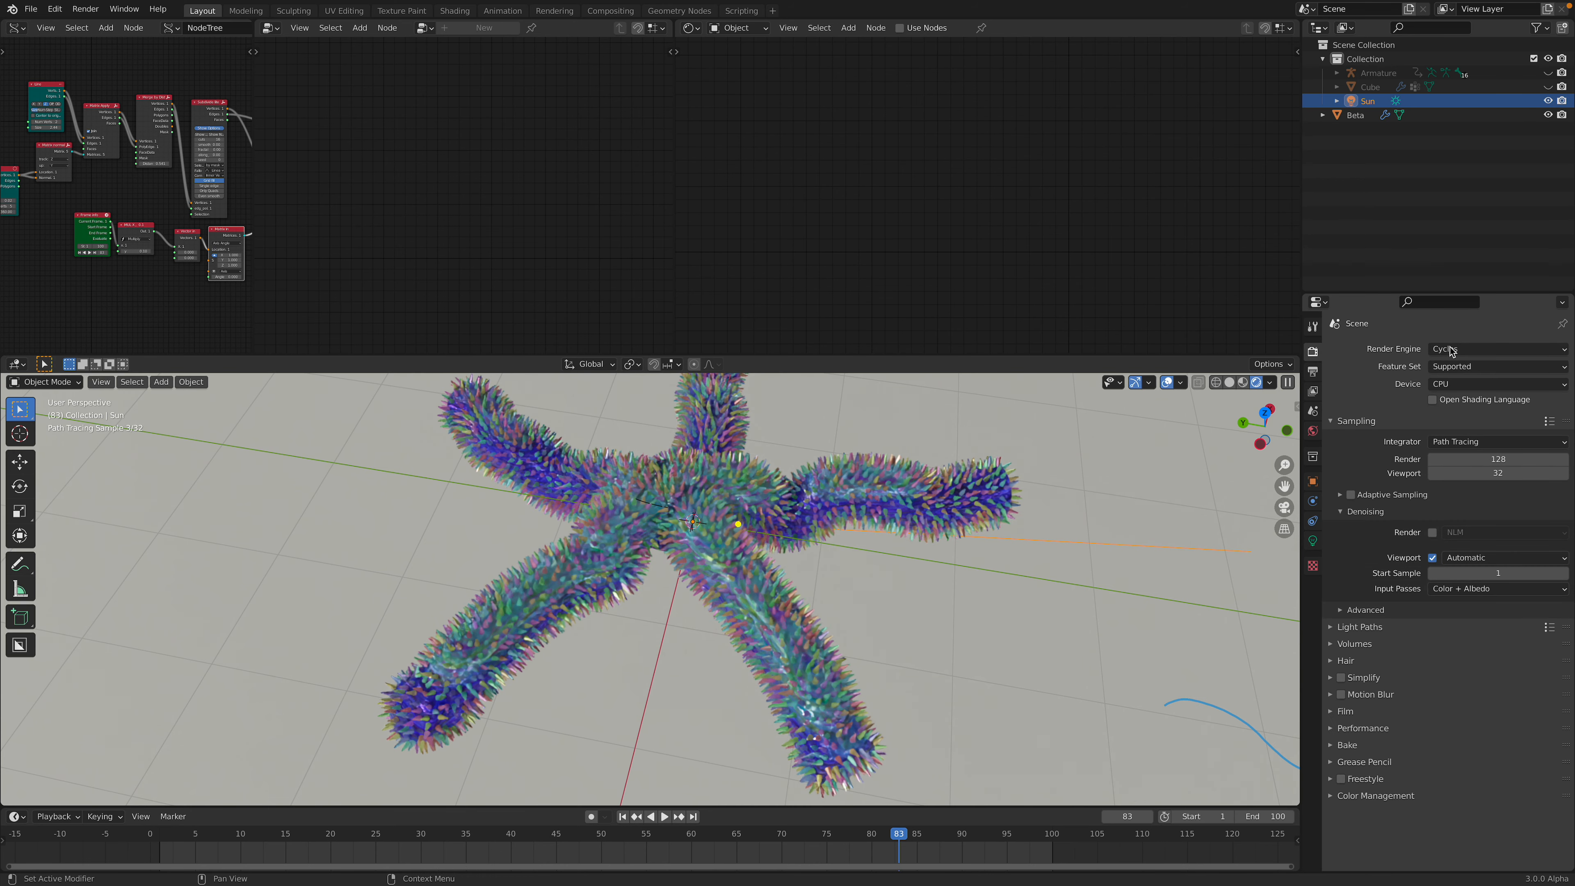
- Play the starfish animation in an enlarged 3D viewport with material preview shading
click(1243, 383)
middle_drag(967, 546, 940, 474)
click(940, 473)
drag(930, 354, 930, 160)
key(space)
middle_drag(856, 528, 777, 322)
scroll(817, 493, down, 2)
key(space)
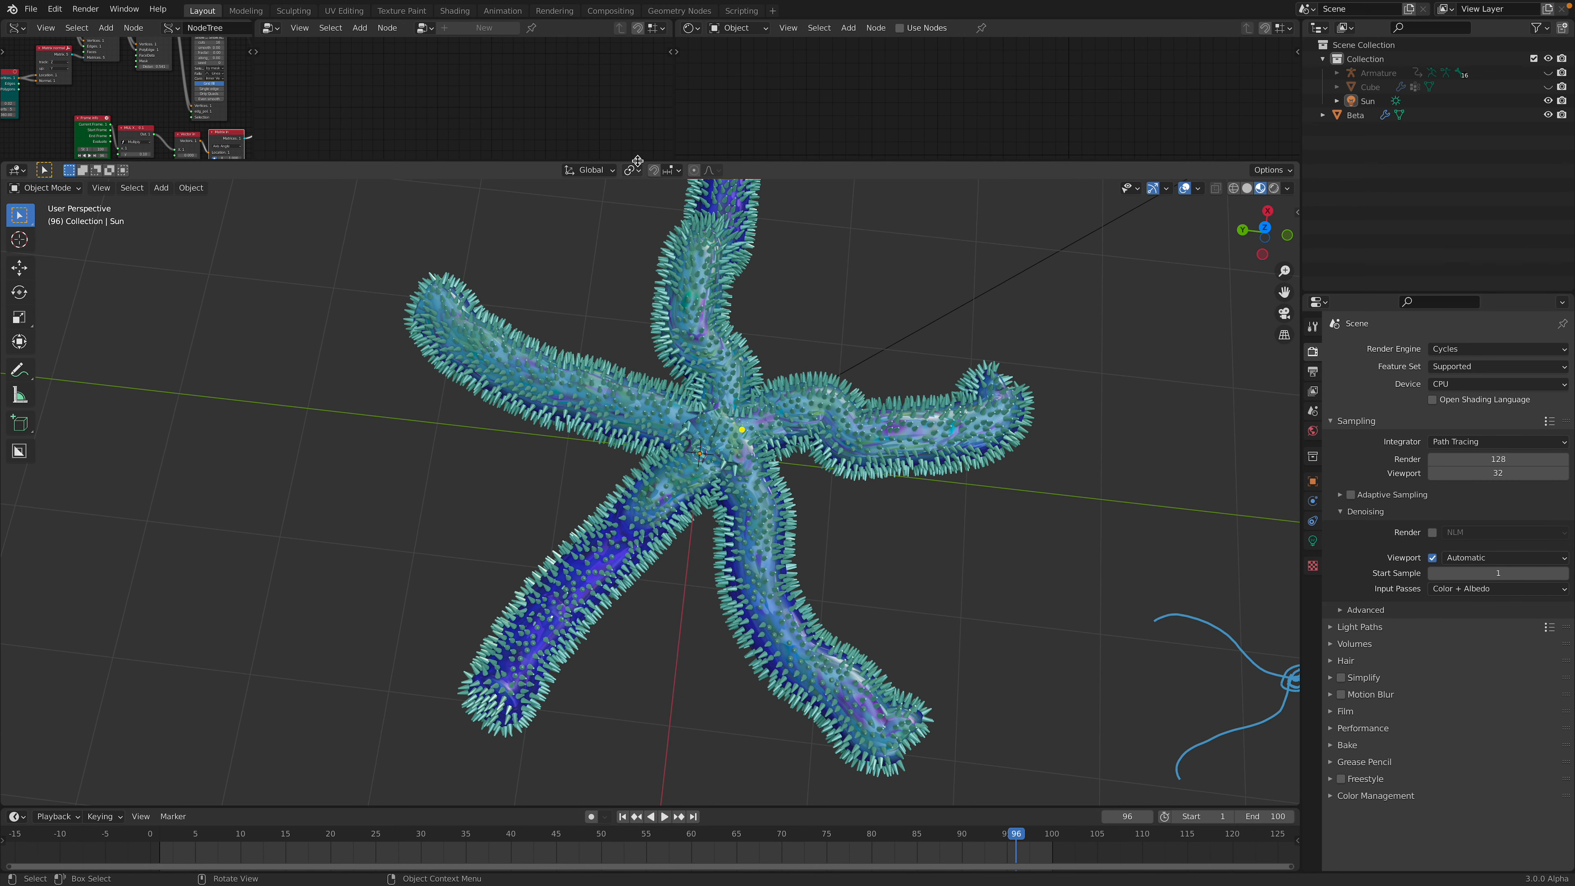
- Enlarge the Sverchok node editor and view its starfish nodes up close
drag(638, 161, 637, 310)
drag(255, 87, 911, 126)
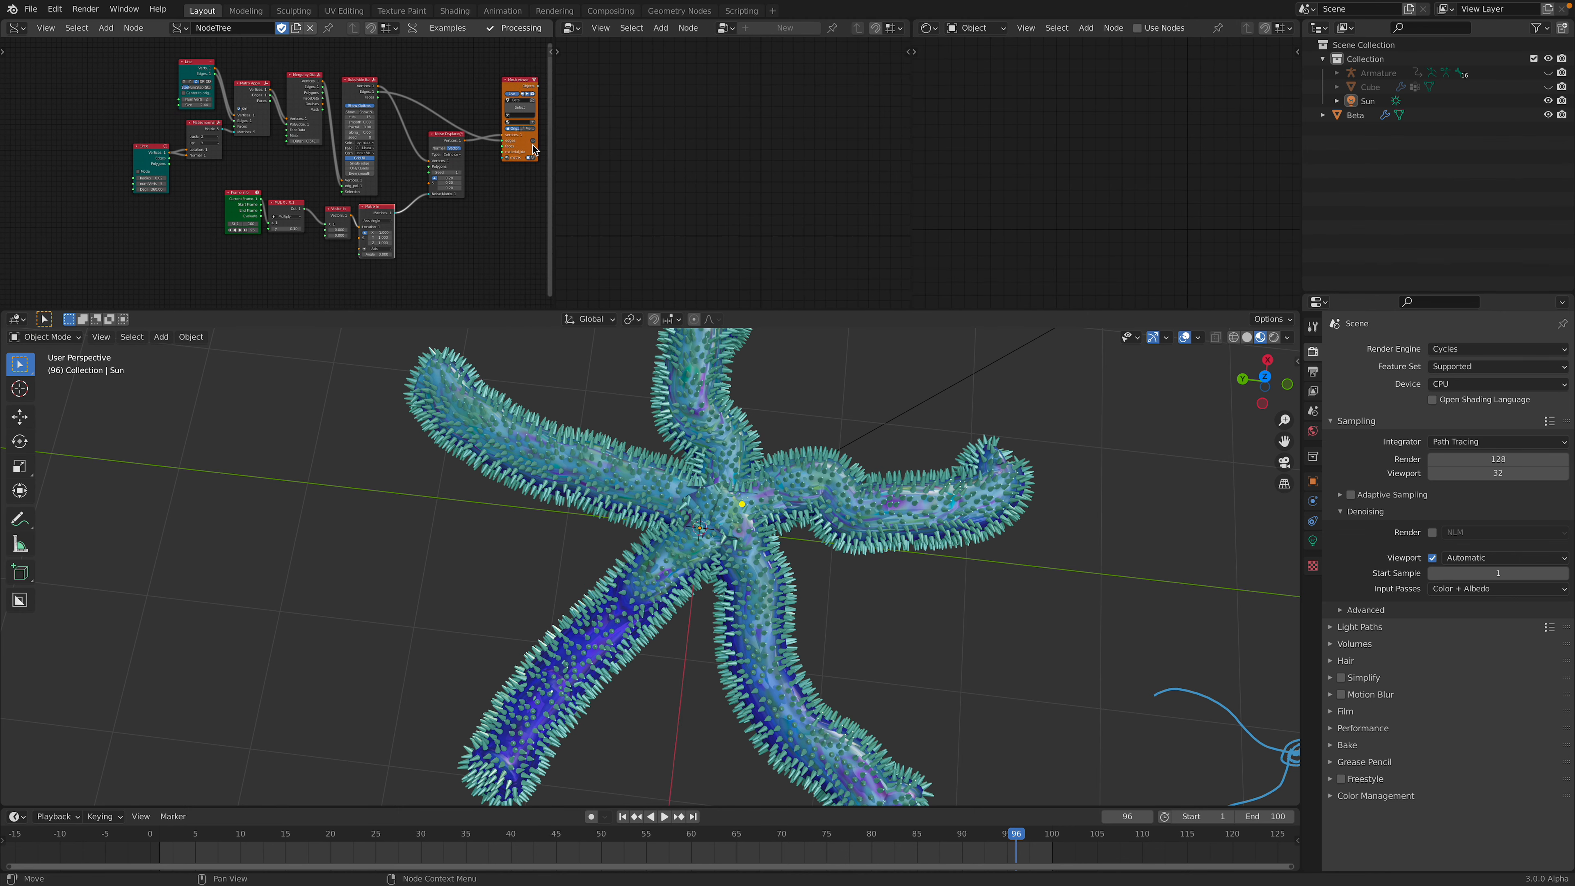
drag(554, 137, 726, 149)
scroll(590, 184, up, 3)
scroll(590, 184, up, 2)
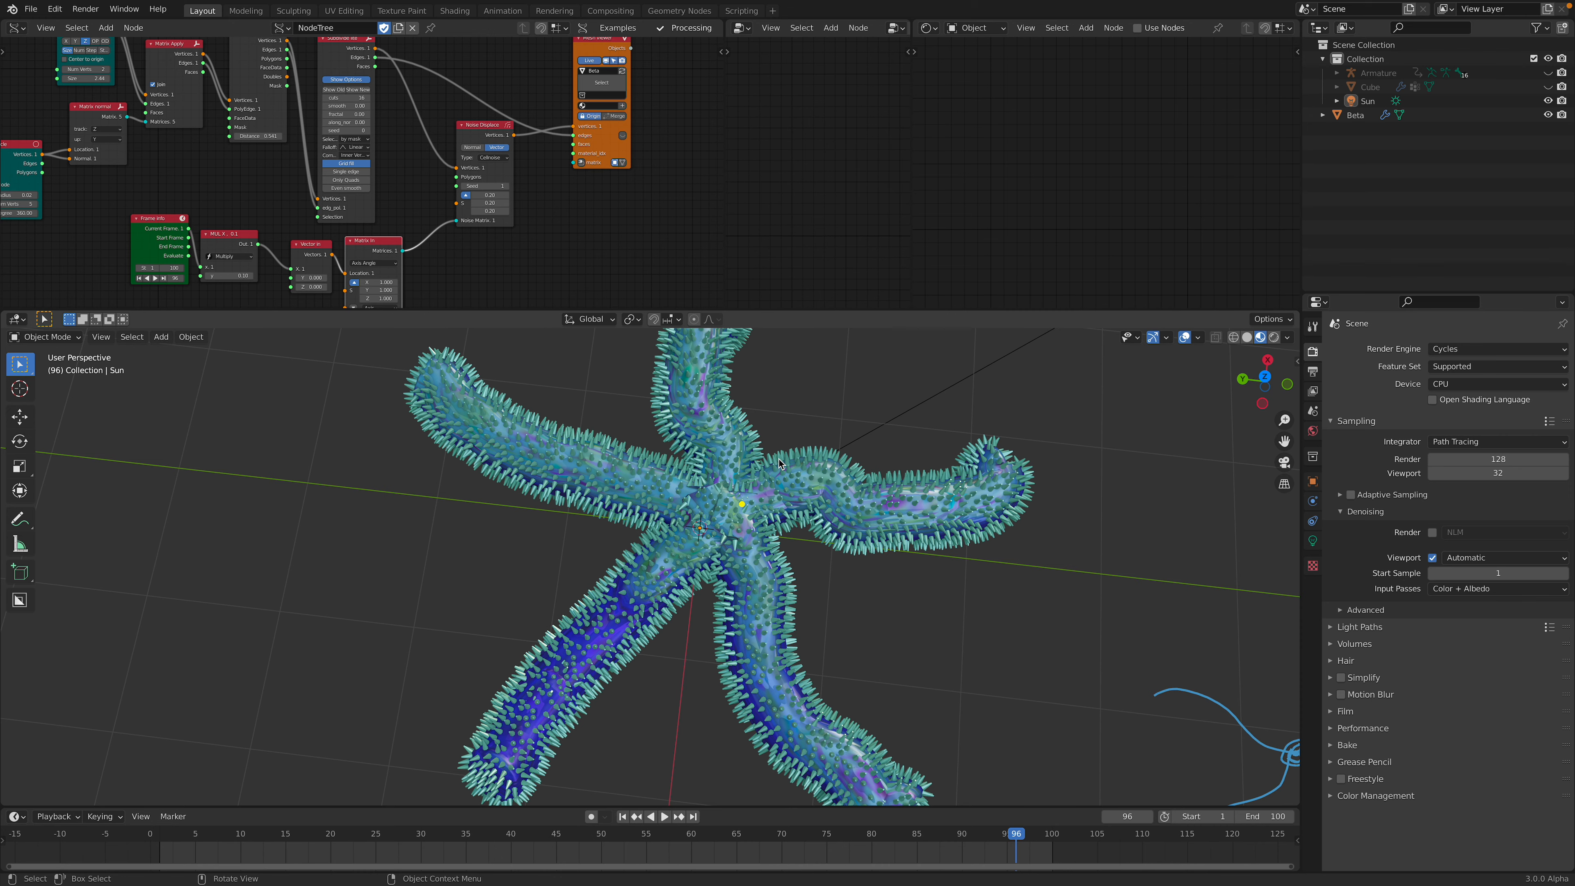
- Select the Beta starfish and show its physics properties
middle_drag(735, 491, 748, 478)
click(1313, 541)
click(1313, 501)
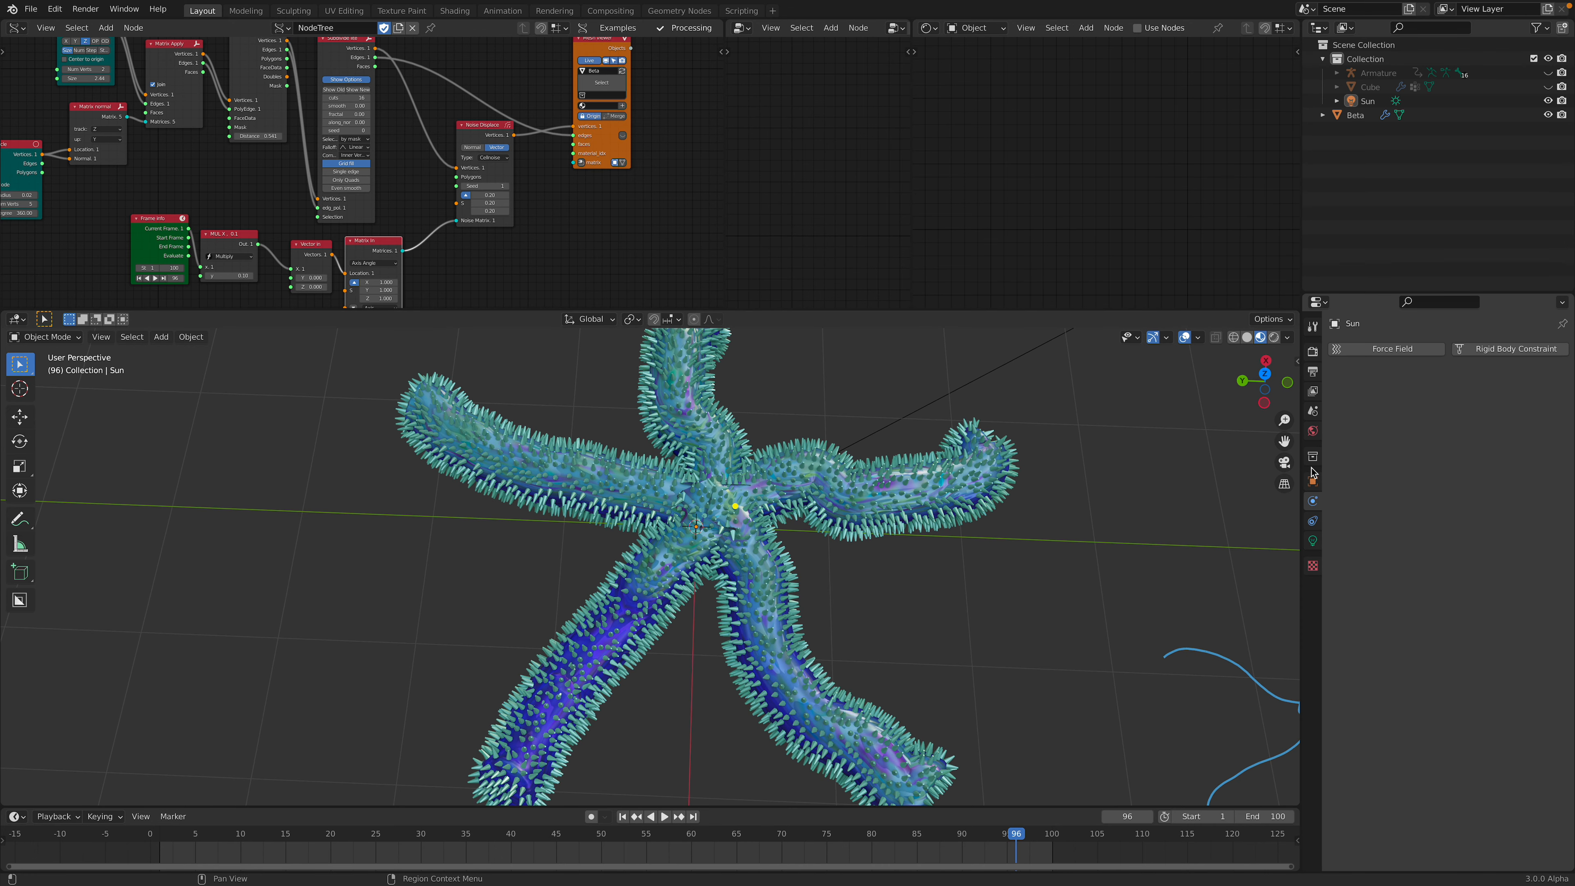
click(916, 504)
middle_drag(714, 514, 698, 507)
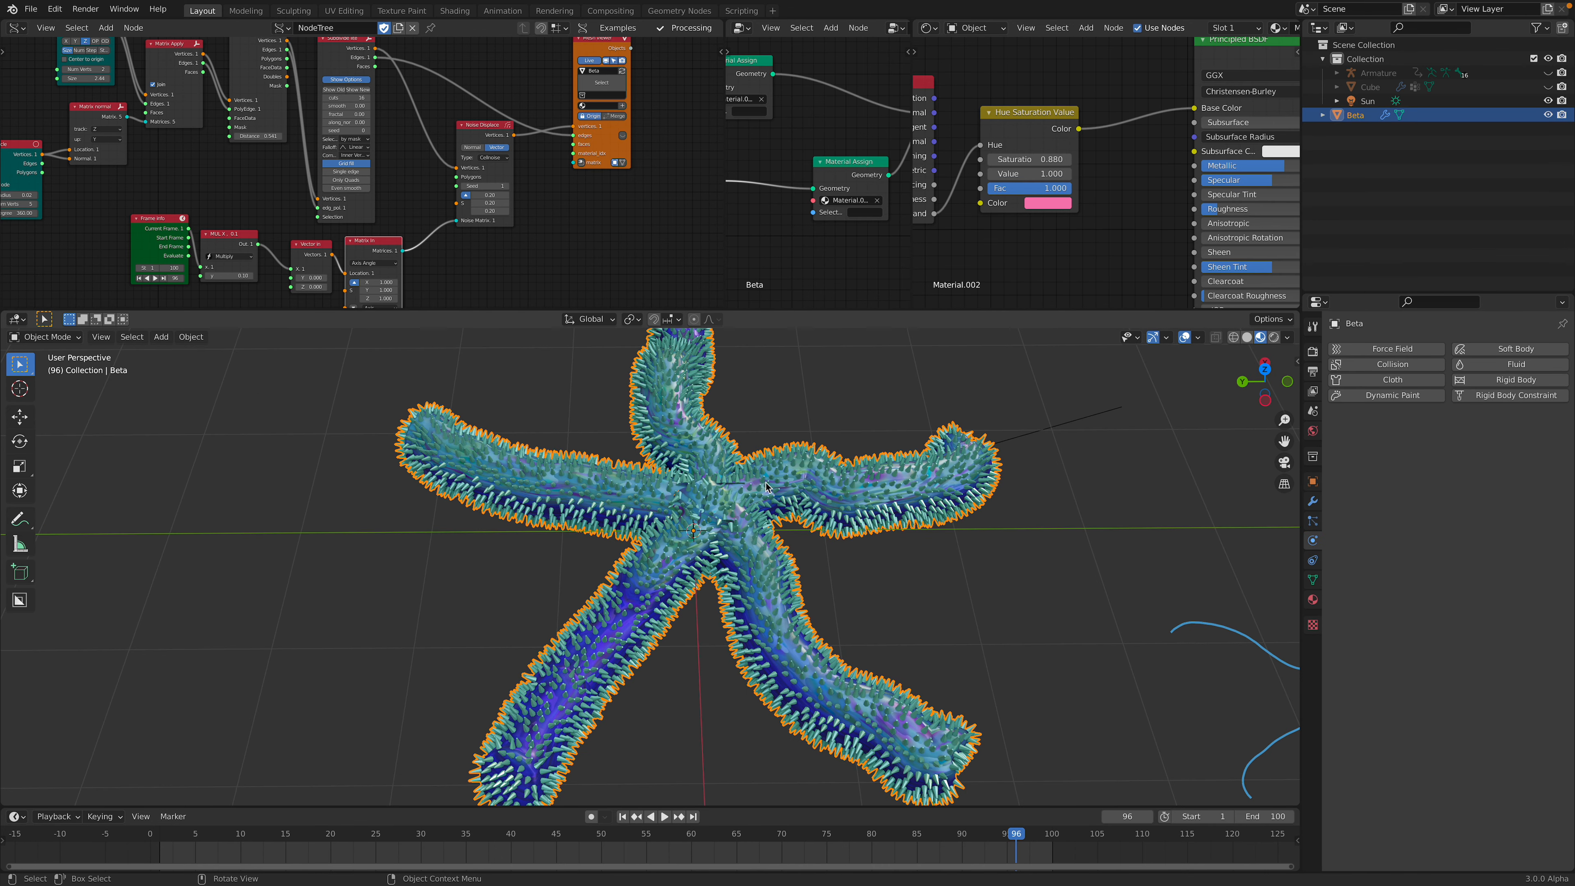
- Open the recent file tentacles_001.blend without saving the starfish file, and briefly play its animation
click(30, 9)
mouse_move(102, 57)
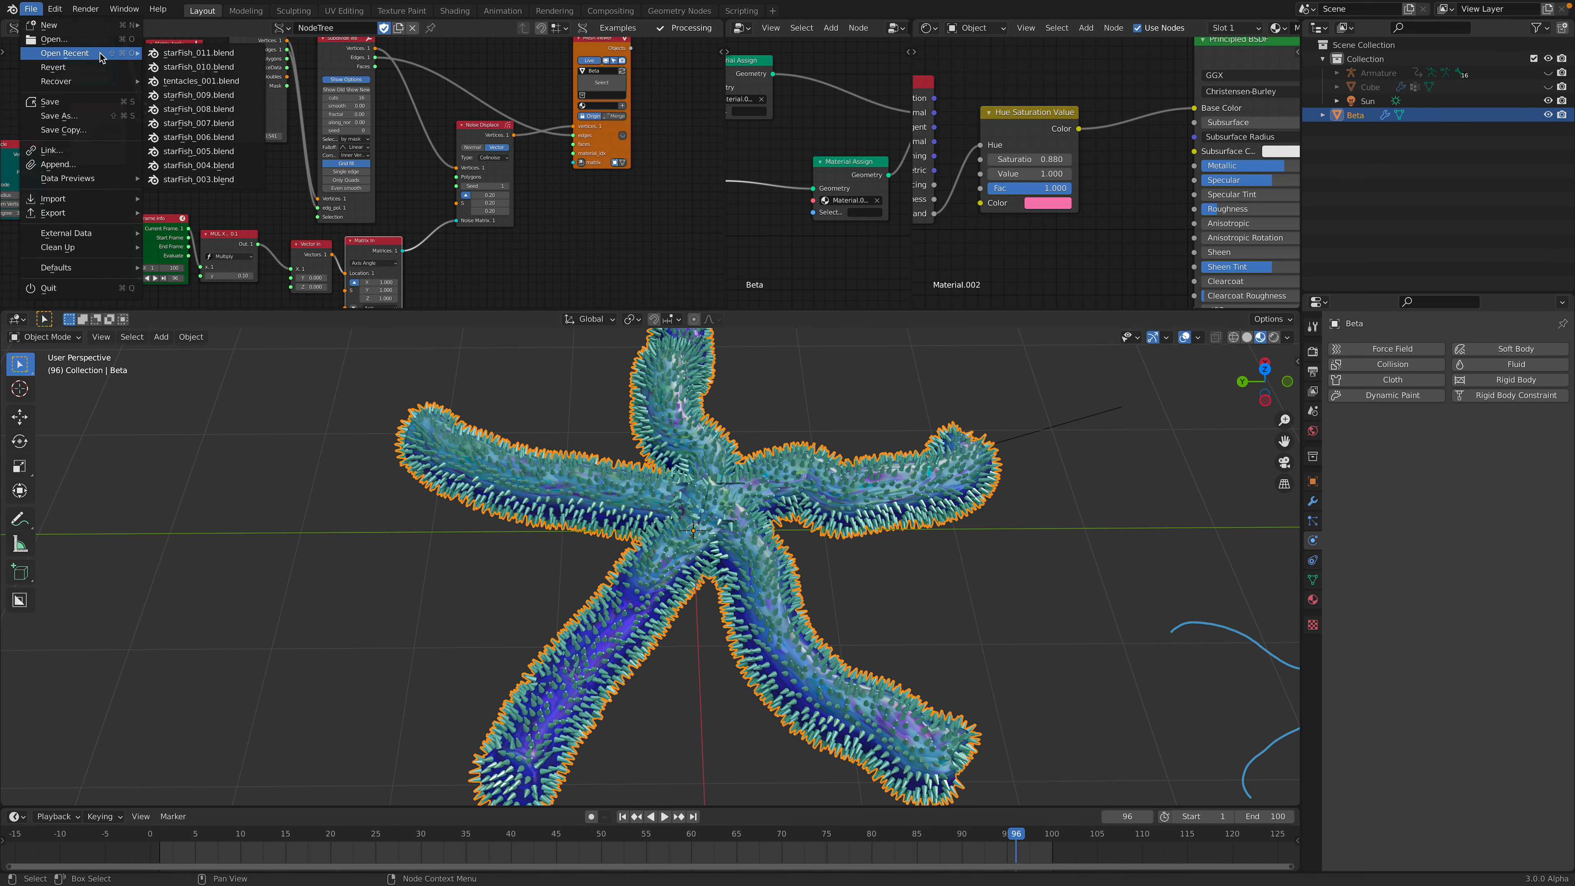
click(175, 81)
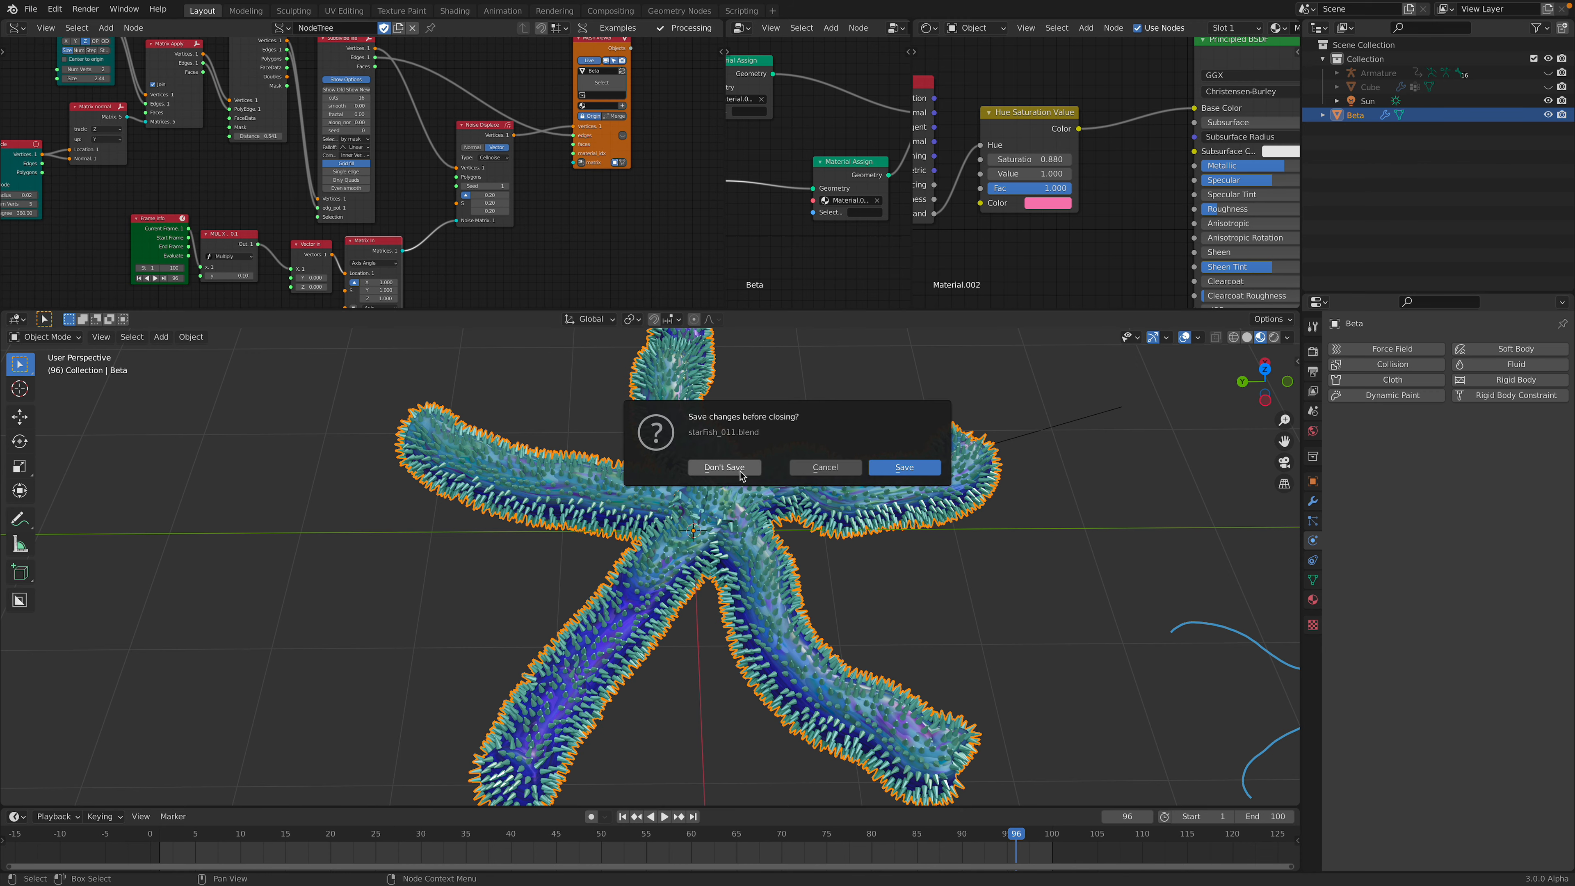
click(725, 467)
key(space)
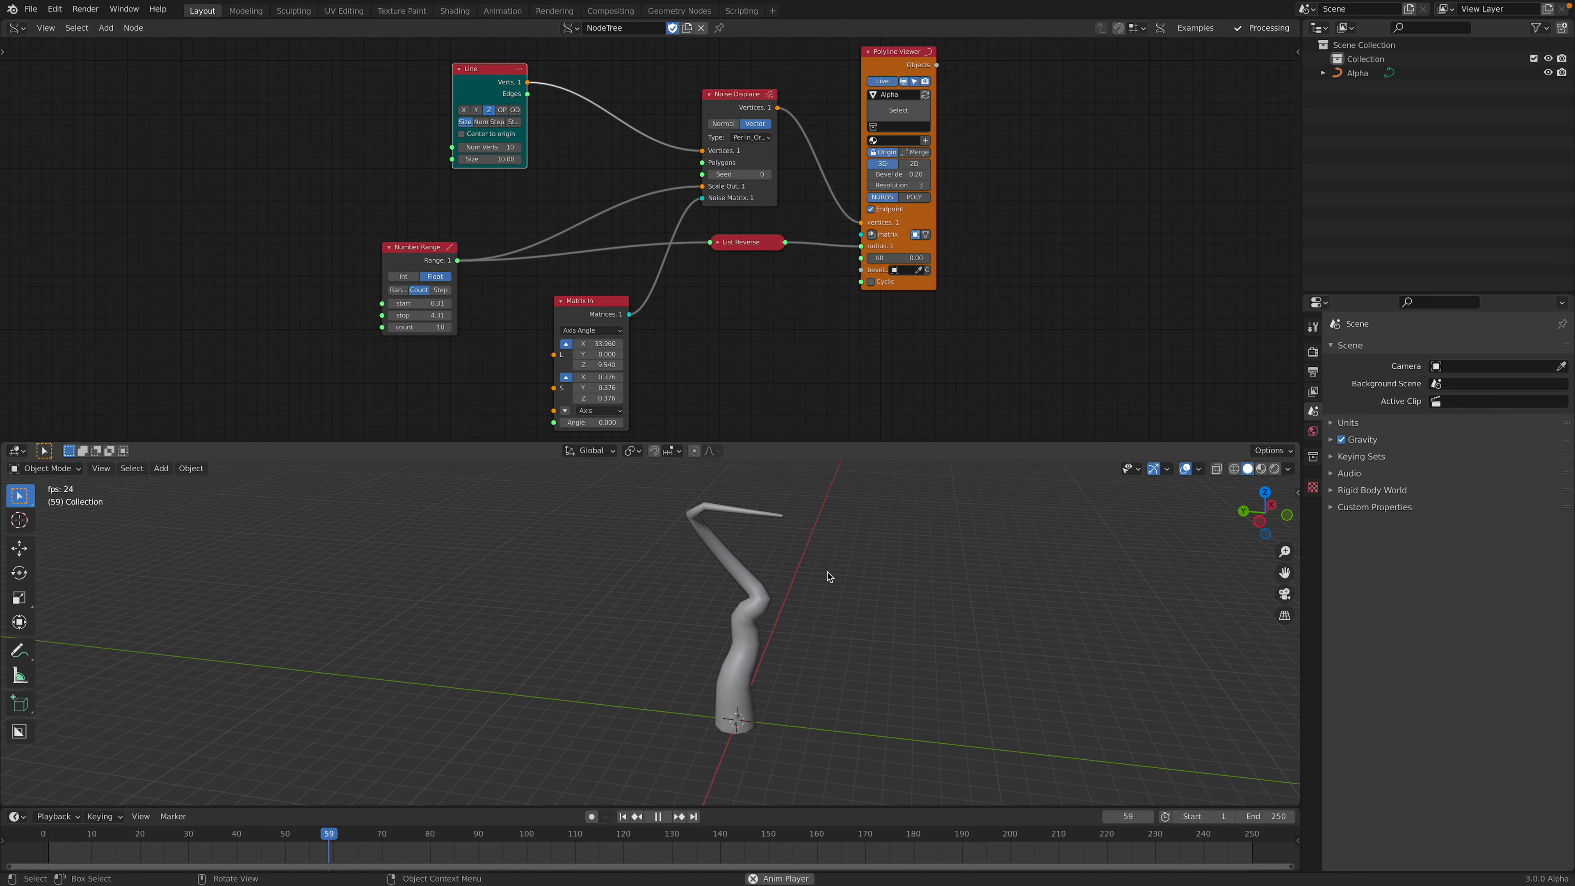
key(Escape)
- Set the Matrix In location to X 42.480 and Y 1.020, and the Number Range stop to 1.53
mouse_move(598, 343)
mouse_down()
mouse_move(645, 355)
mouse_move(624, 354)
mouse_up()
scroll(482, 348, up, 2)
middle_drag(400, 335, 404, 318)
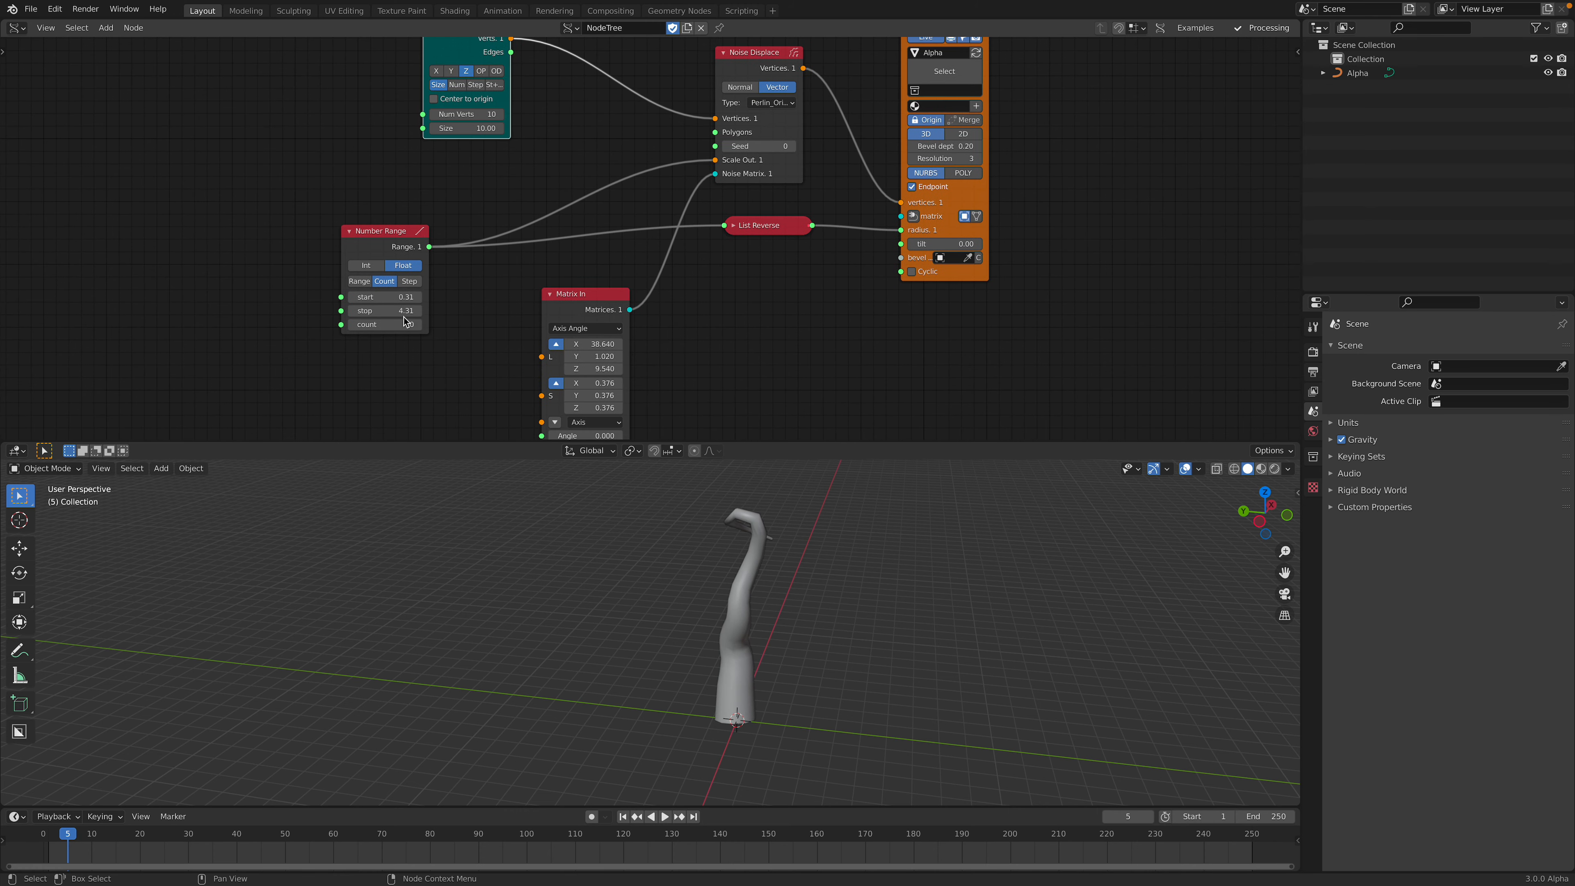
drag(385, 310, 366, 310)
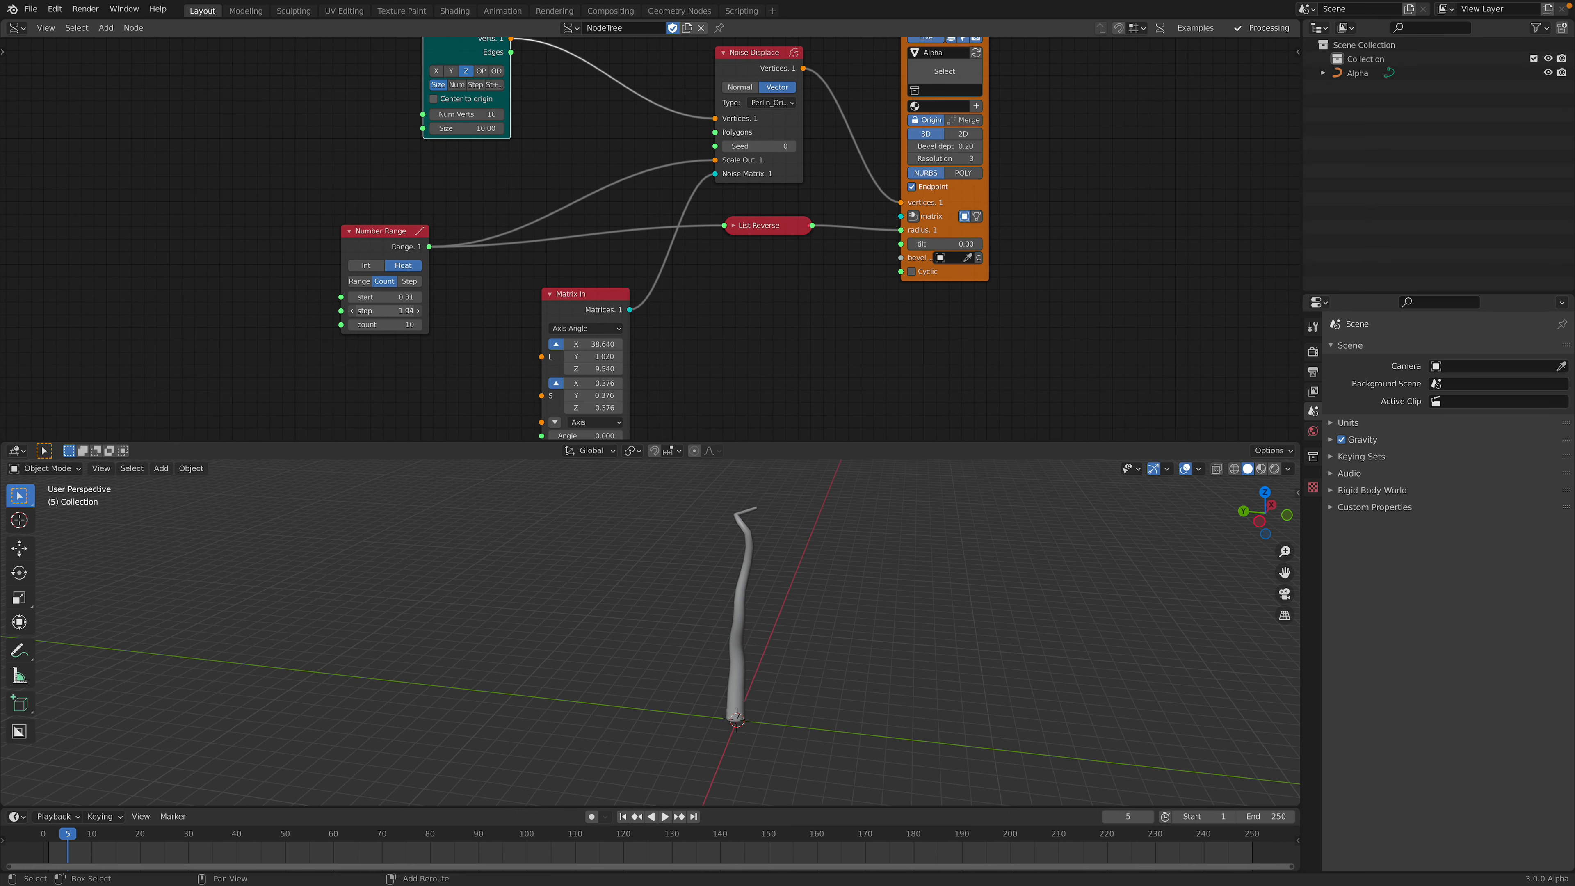
drag(592, 344, 627, 344)
- Enlarge the node editor to show the whole tentacle node tree and move the Line node closer to Noise Displace
drag(813, 441, 816, 586)
middle_drag(455, 302, 464, 315)
drag(467, 116, 524, 121)
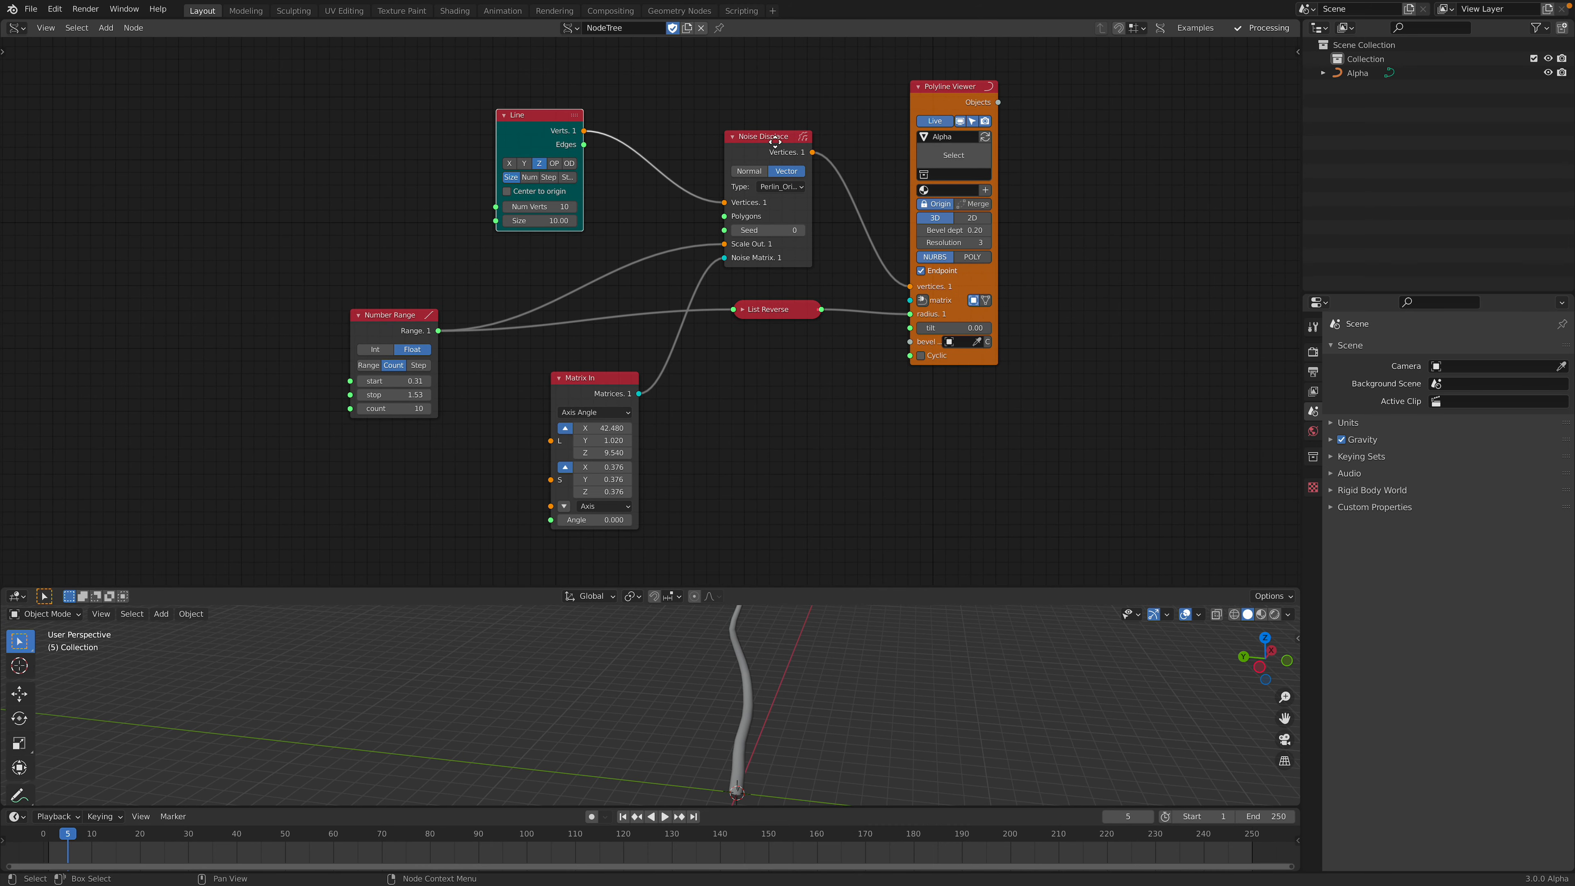
drag(785, 143, 783, 145)
drag(534, 117, 545, 110)
scroll(539, 198, up, 2)
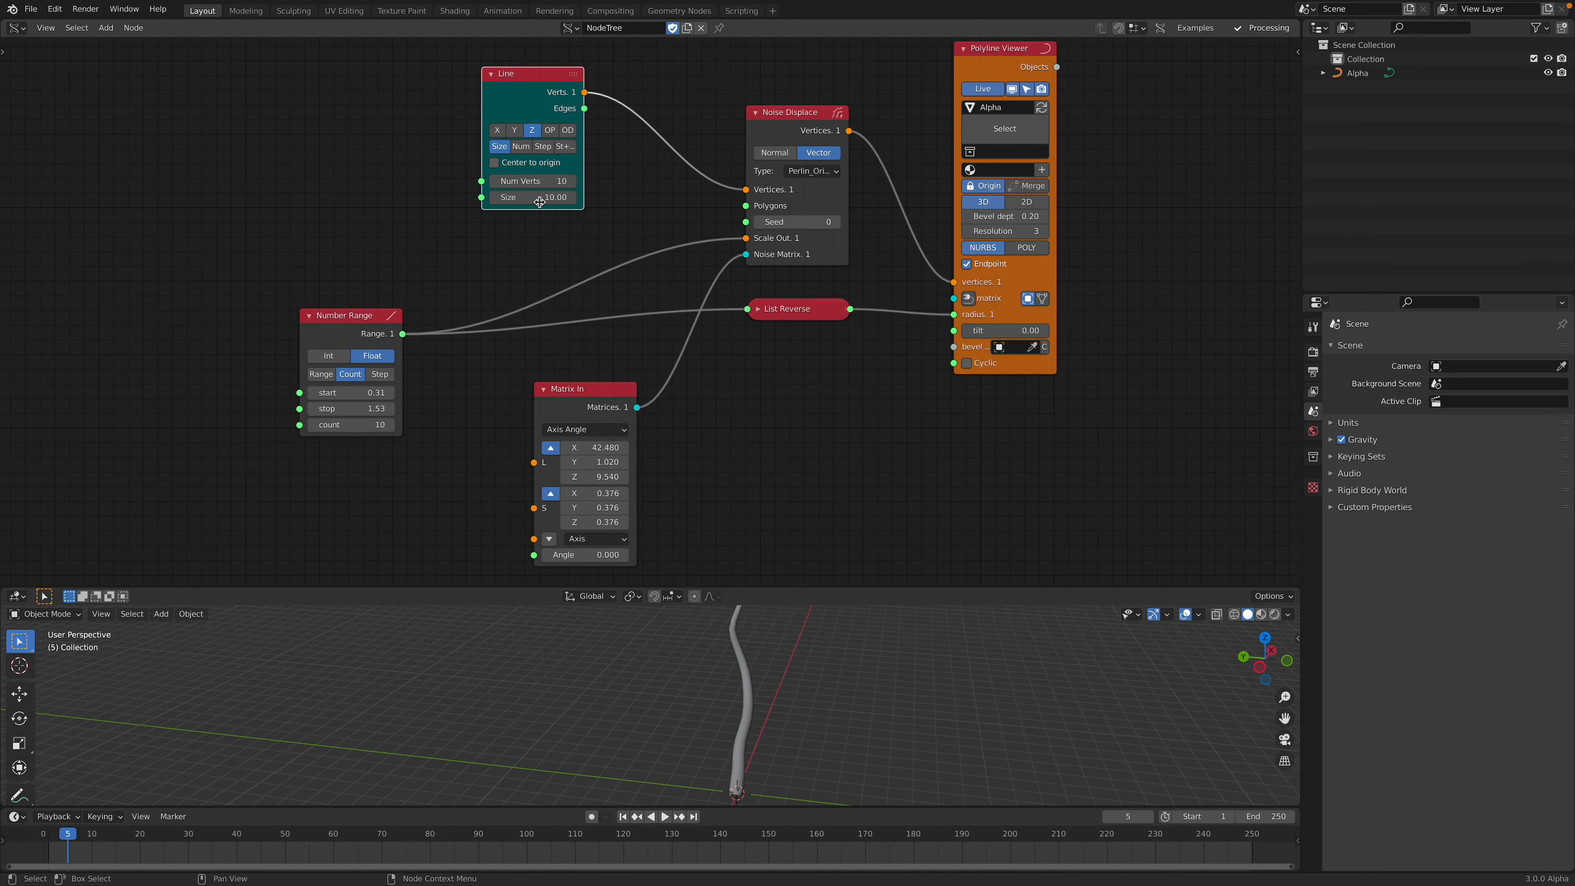
middle_drag(534, 189, 539, 211)
scroll(578, 215, down, 1)
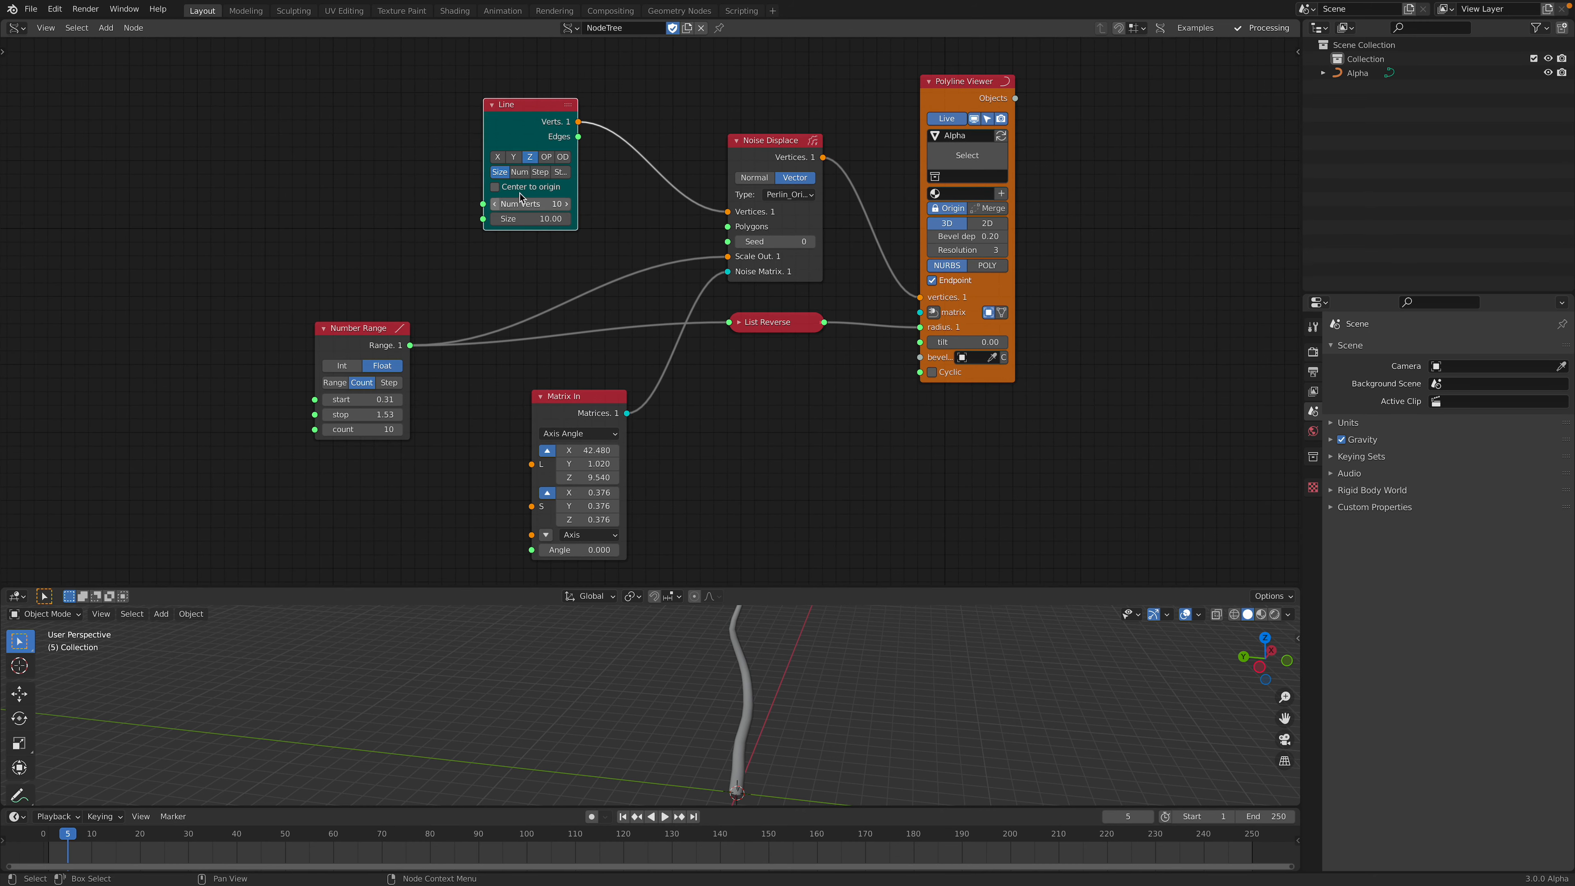
- Enlarge the 3D viewport and select the tentacle, viewing it at full height
drag(744, 587, 757, 411)
click(756, 484)
middle_drag(756, 484, 756, 590)
scroll(749, 578, down, 2)
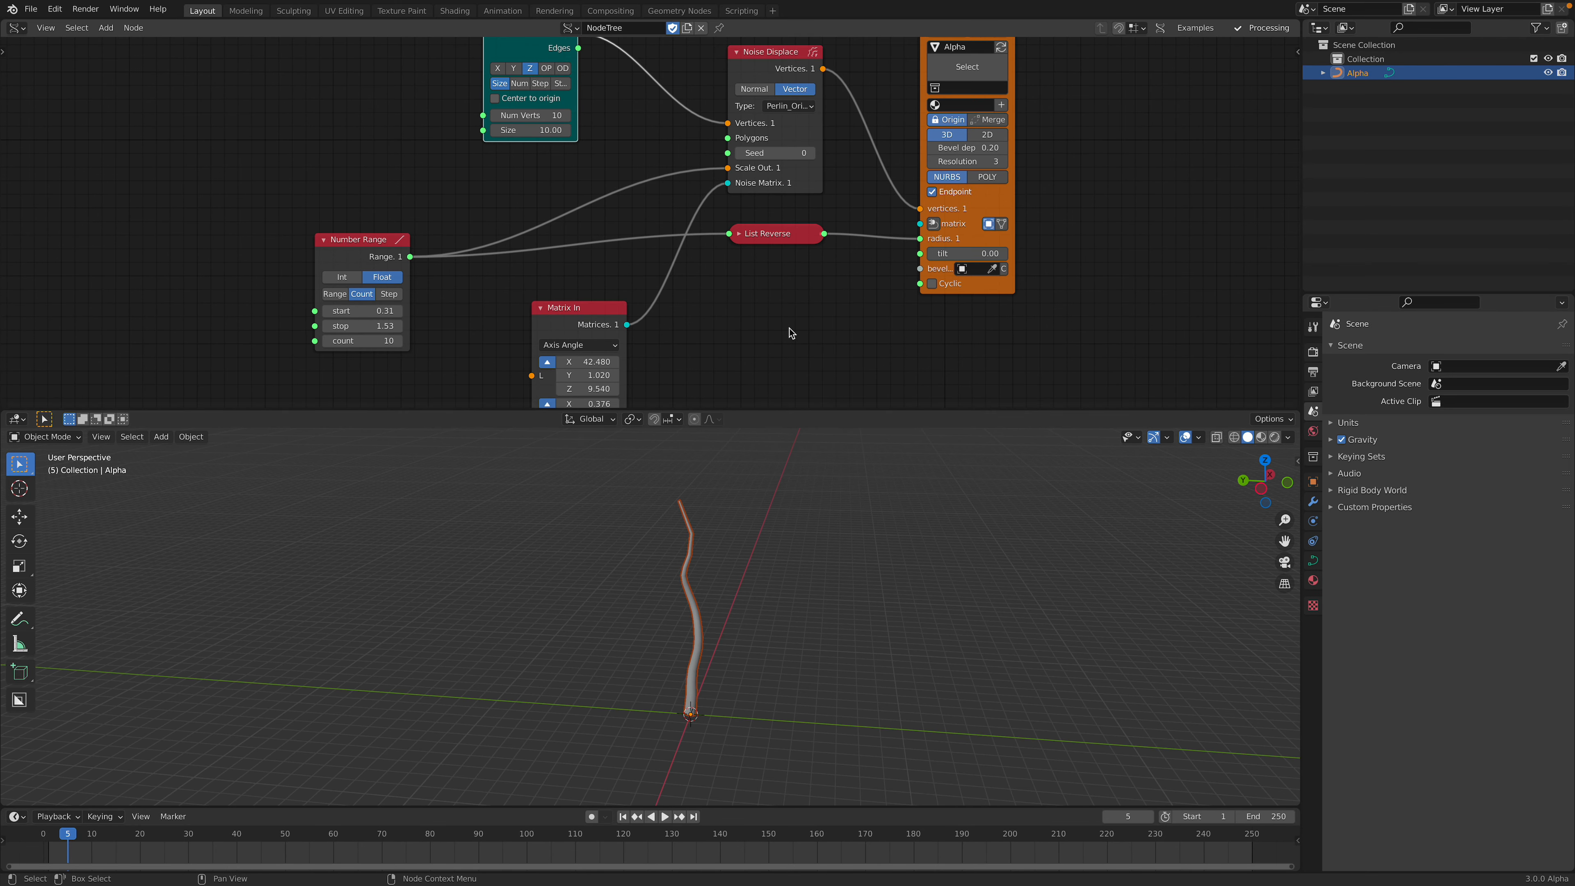
- Set the Noise Displace node's seed to 34
scroll(773, 297, up, 1)
middle_drag(773, 297, 753, 333)
middle_drag(764, 498, 762, 558)
middle_drag(746, 256, 731, 310)
scroll(732, 291, down, 2)
drag(732, 119, 730, 94)
drag(726, 193, 748, 193)
- Set the Number Range node's start to 0.03 and its stop to 2.80
middle_drag(606, 251, 667, 190)
drag(379, 247, 396, 223)
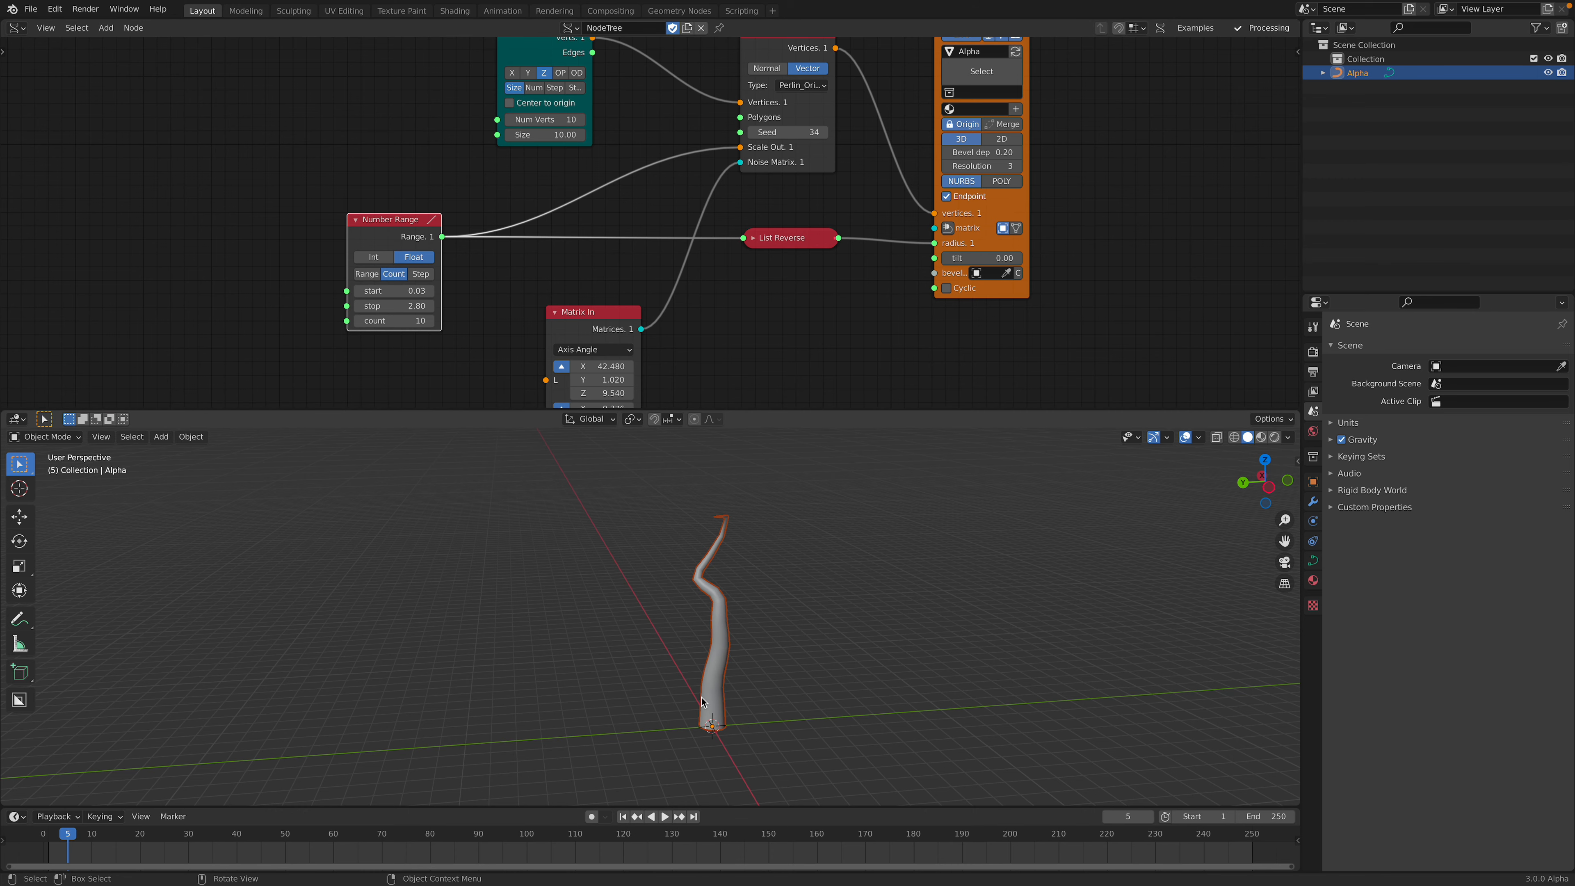
middle_drag(742, 556, 703, 549)
- Set the Matrix In node's X location to 50.160 and view the tentacle from another side
middle_drag(598, 355, 609, 321)
drag(609, 331, 676, 331)
middle_drag(869, 616, 766, 641)
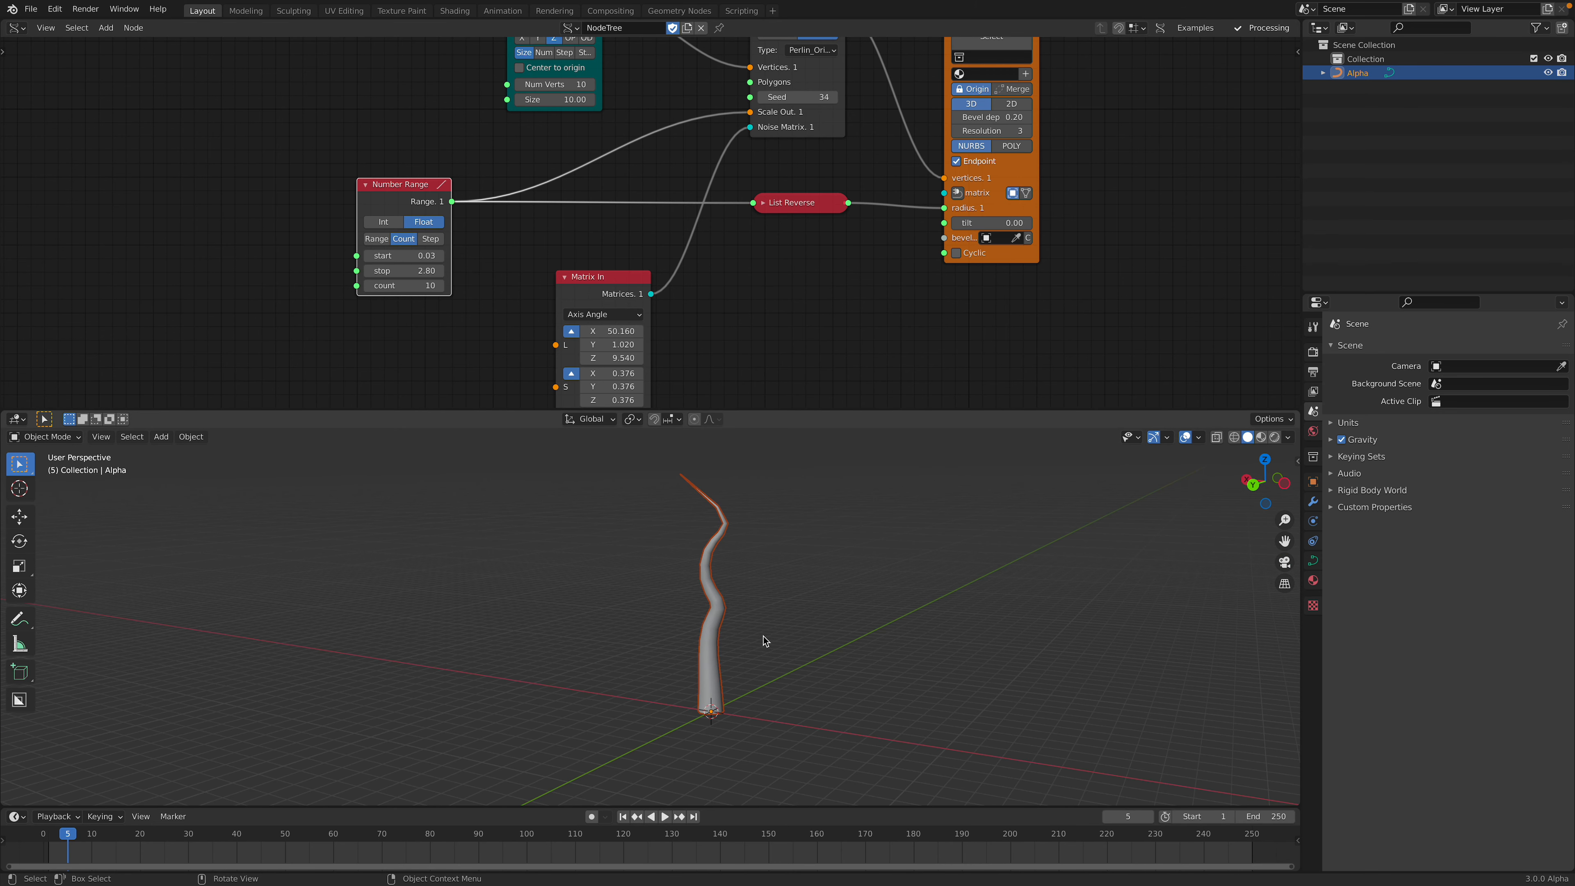
- Set the Number Range start to 0.51 and briefly play the tentacle animation
drag(406, 255, 441, 255)
middle_drag(819, 586, 730, 592)
key(space)
key(space)
middle_drag(705, 540, 657, 546)
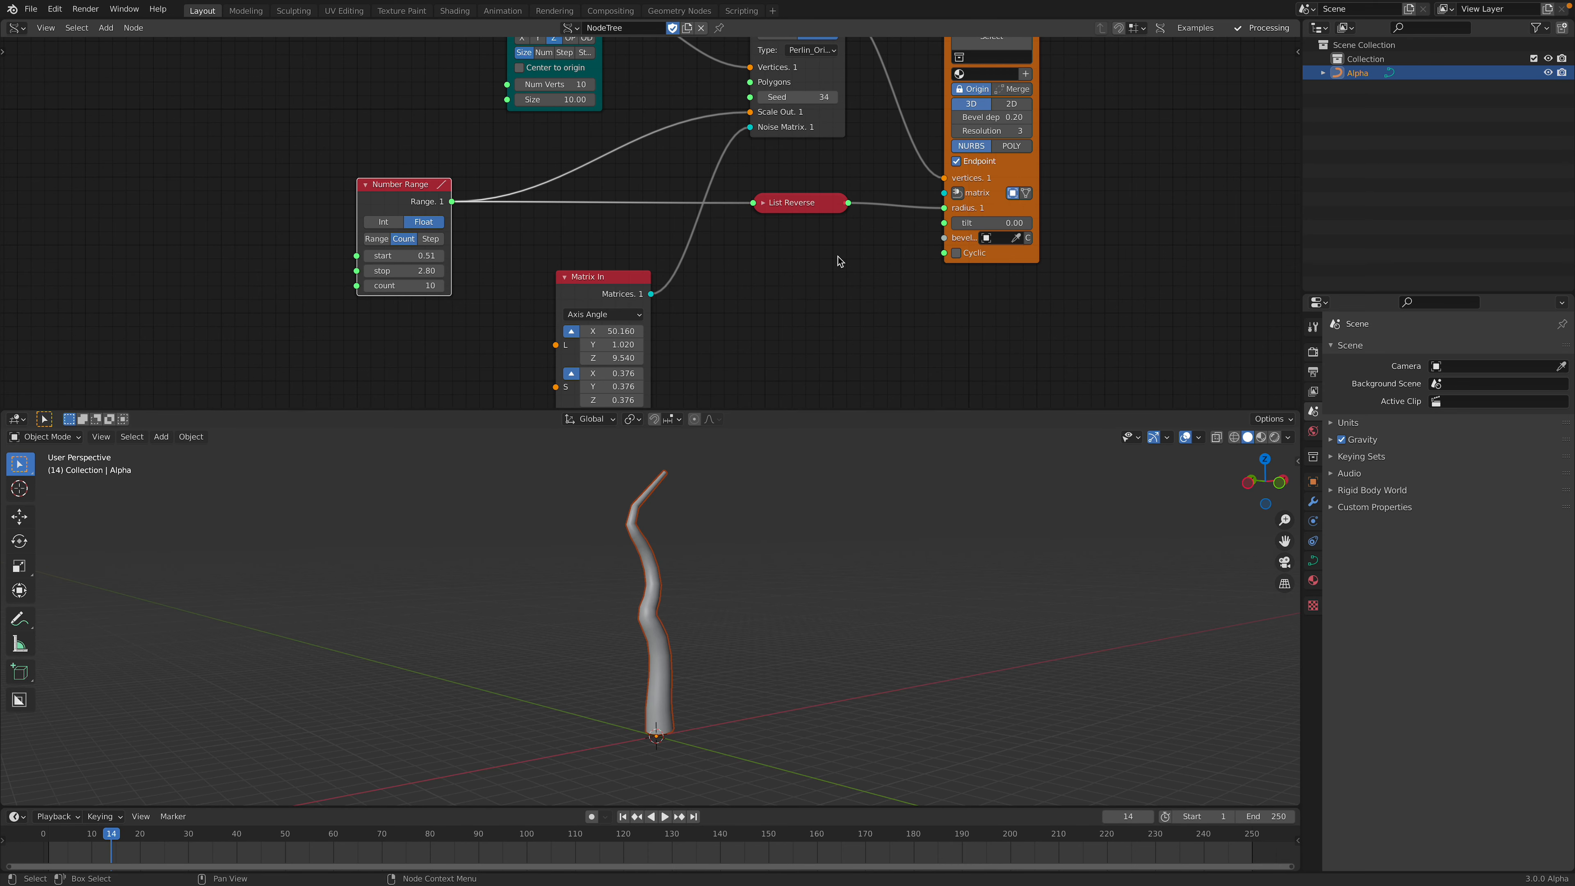
- Move the Polyline Viewer node farther from Noise Displace and set the Noise Displace seed to 74
key(Home)
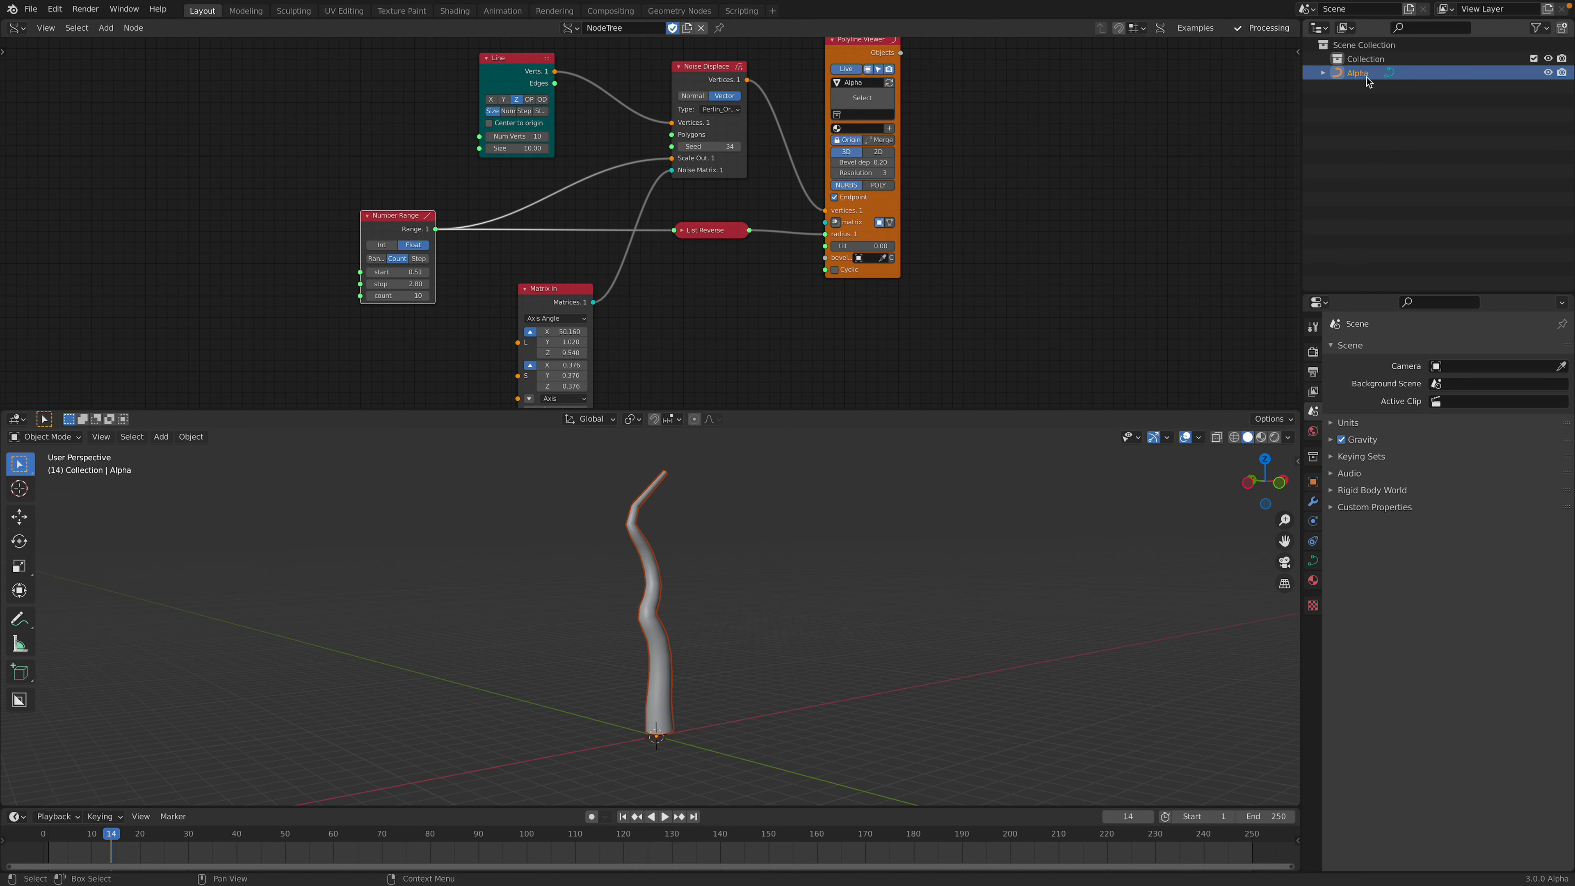
scroll(921, 207, down, 3)
middle_drag(823, 143, 815, 174)
drag(800, 119, 837, 126)
scroll(604, 110, up, 4)
middle_drag(605, 113, 636, 102)
scroll(636, 103, up, 1)
middle_drag(329, 180, 396, 185)
scroll(396, 185, down, 2)
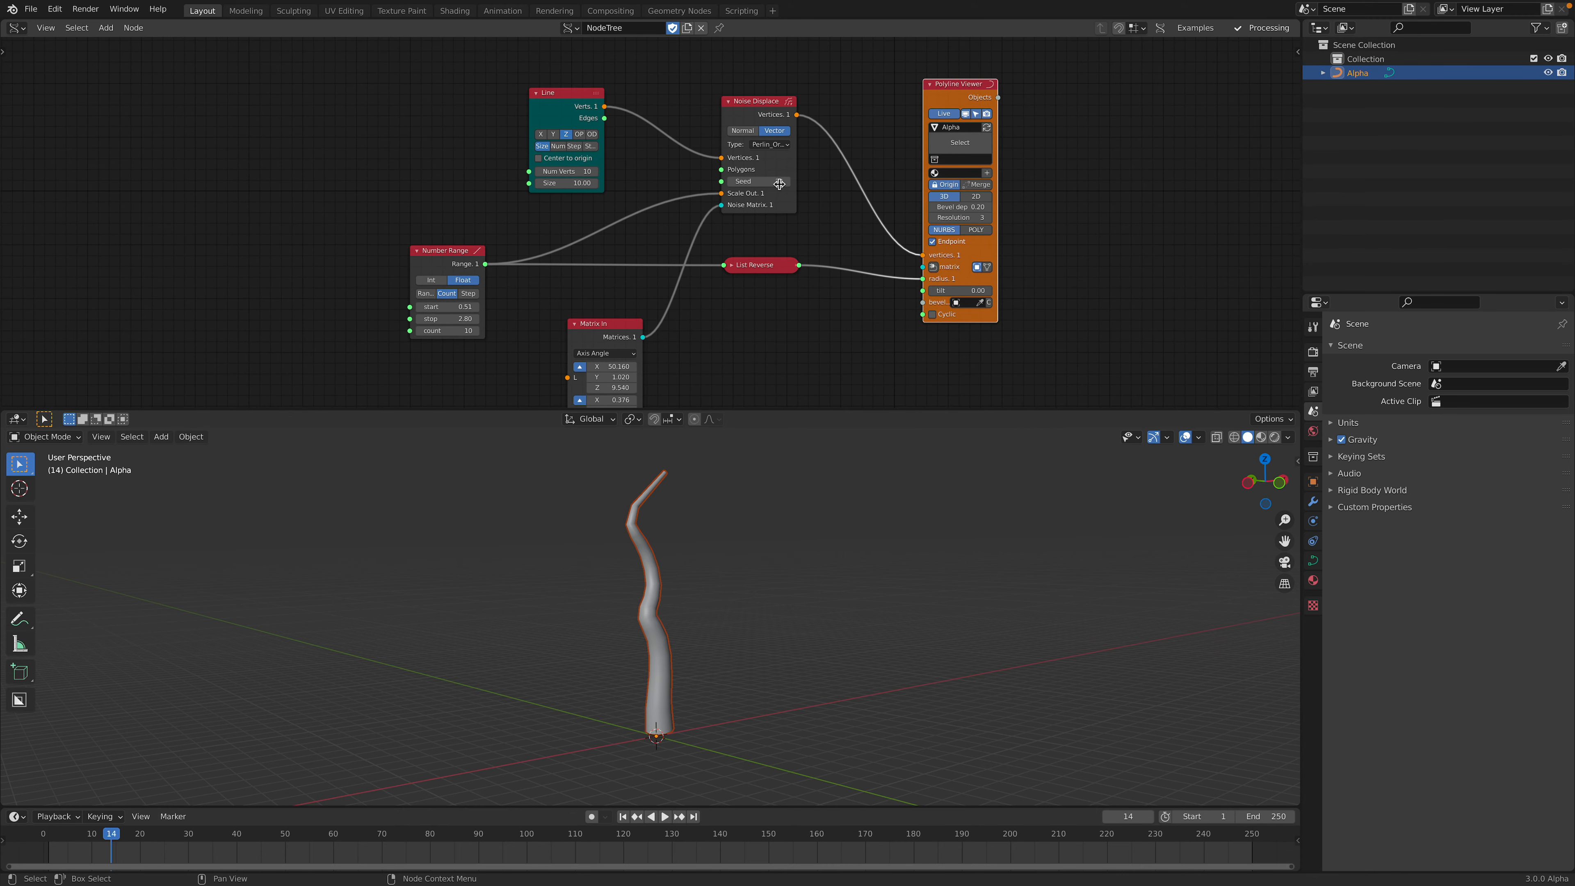
drag(779, 184, 791, 184)
- Add a second Number Range node before the Line node and connect its Range output to Noise Displace's Seed input
middle_drag(299, 161, 356, 164)
key(alt+space)
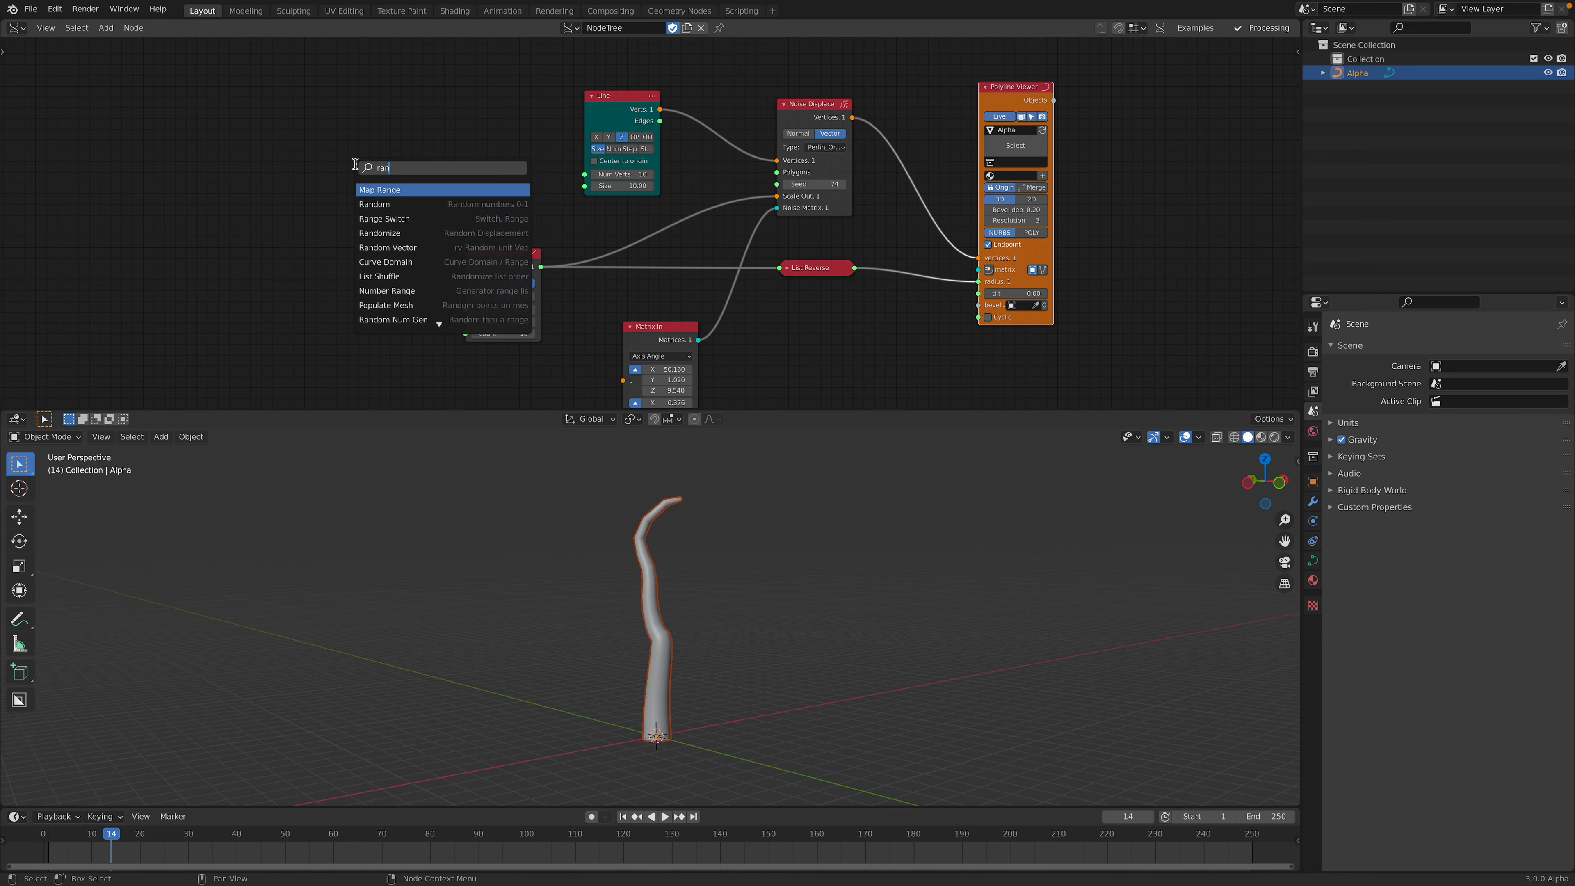
key(Return)
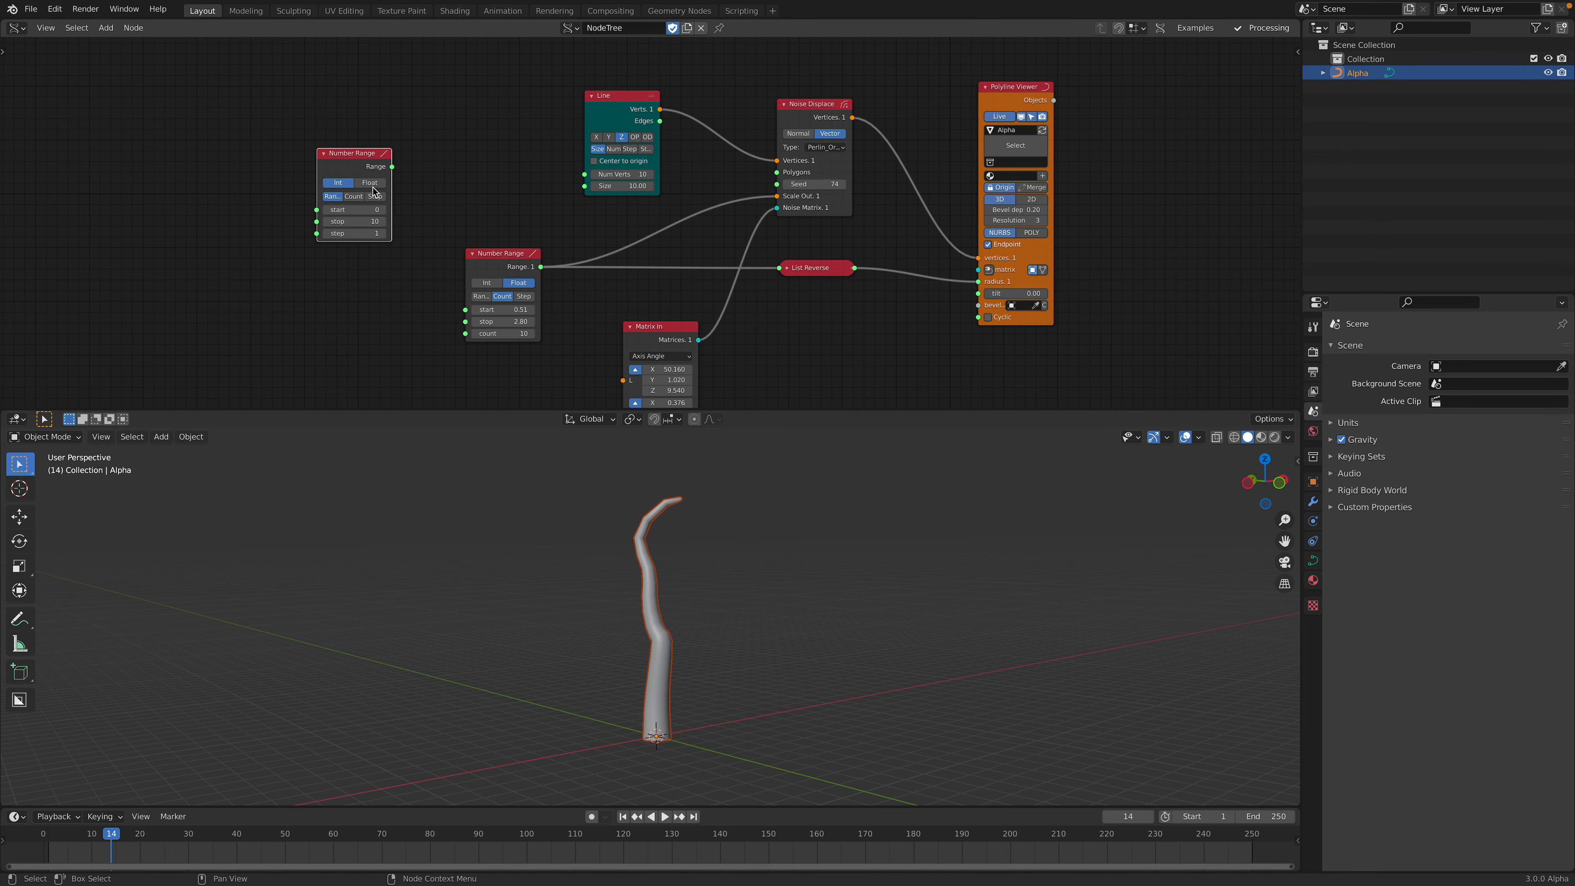
drag(779, 190, 777, 184)
middle_drag(669, 471, 626, 457)
drag(338, 160, 238, 183)
- Insert a List Split node into the link between the new Number Range and Noise Displace's Seed input
key(alt+space)
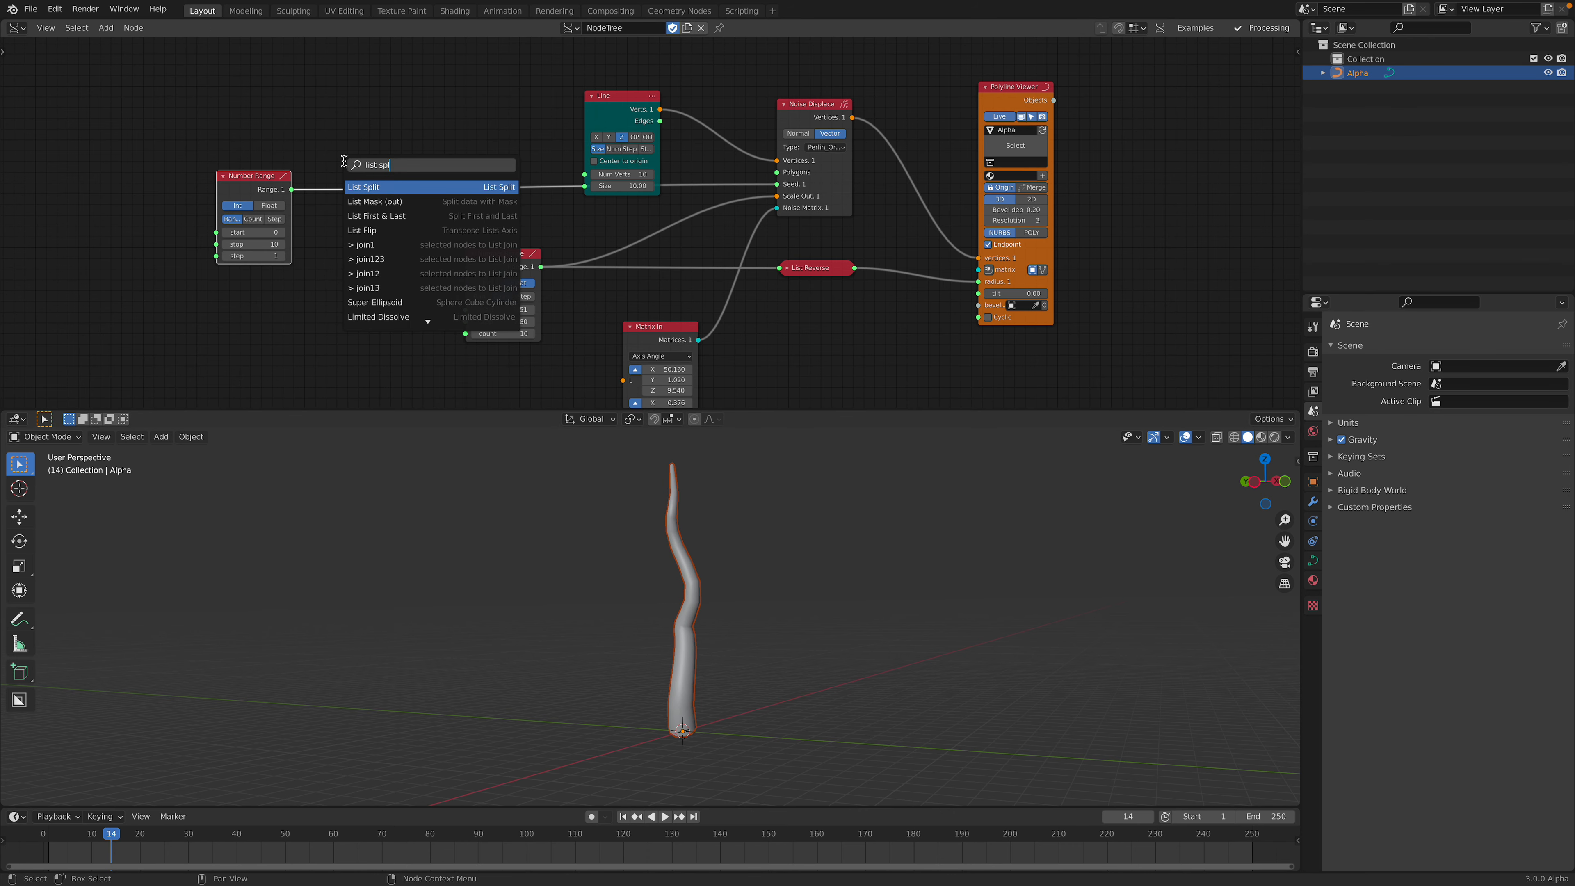
key(Return)
click(344, 162)
middle_drag(1054, 559, 694, 559)
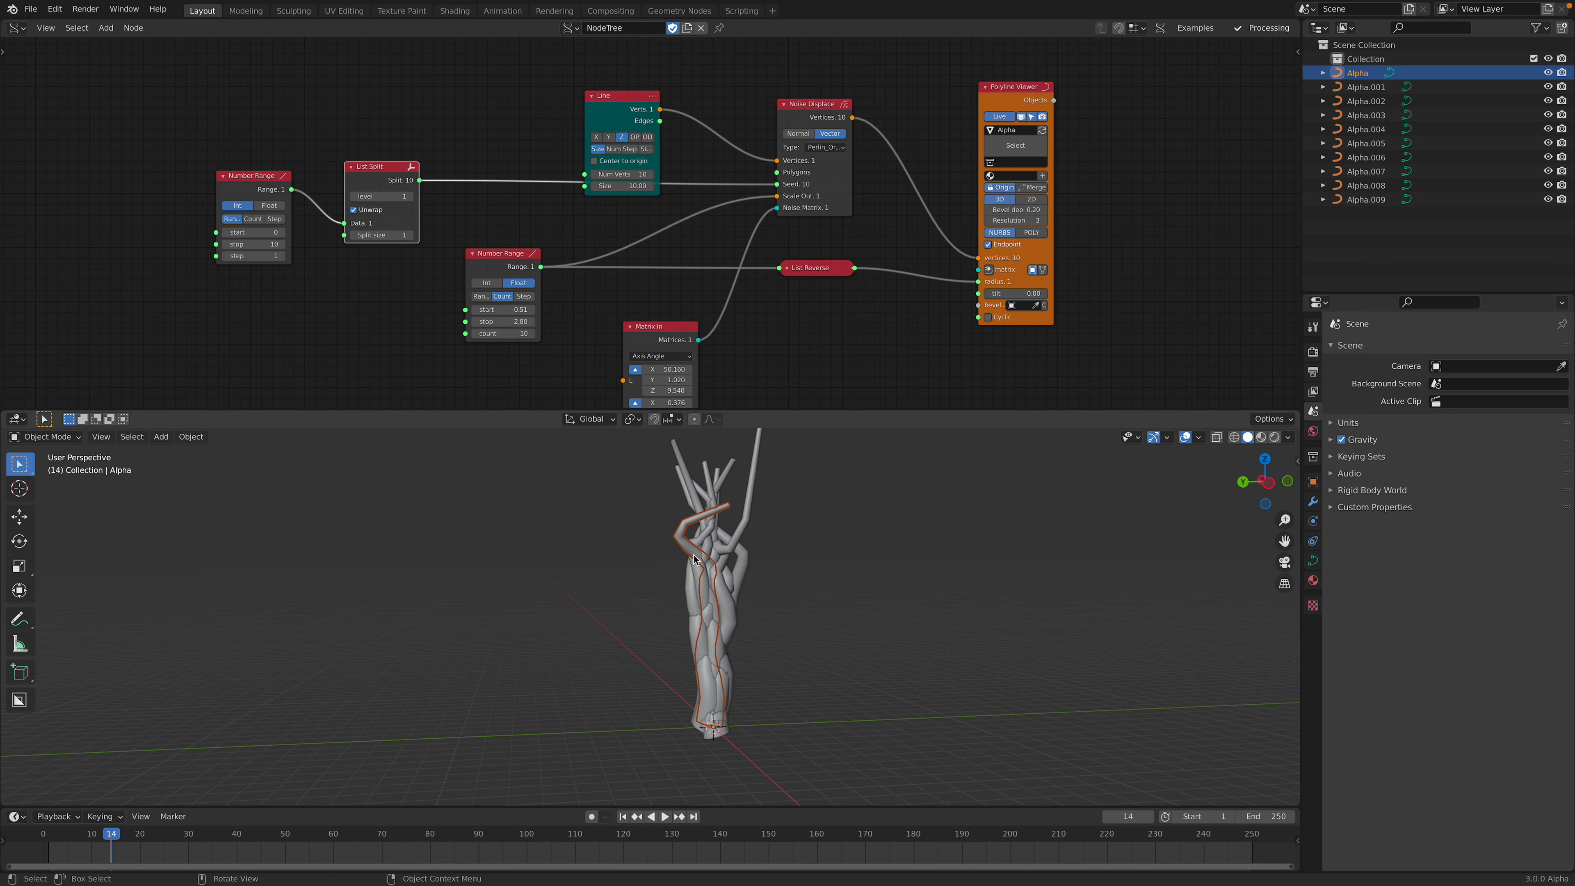
- Set the stop value of the seed Number Range node to 25
text(5)
key(Return)
middle_drag(806, 558, 624, 580)
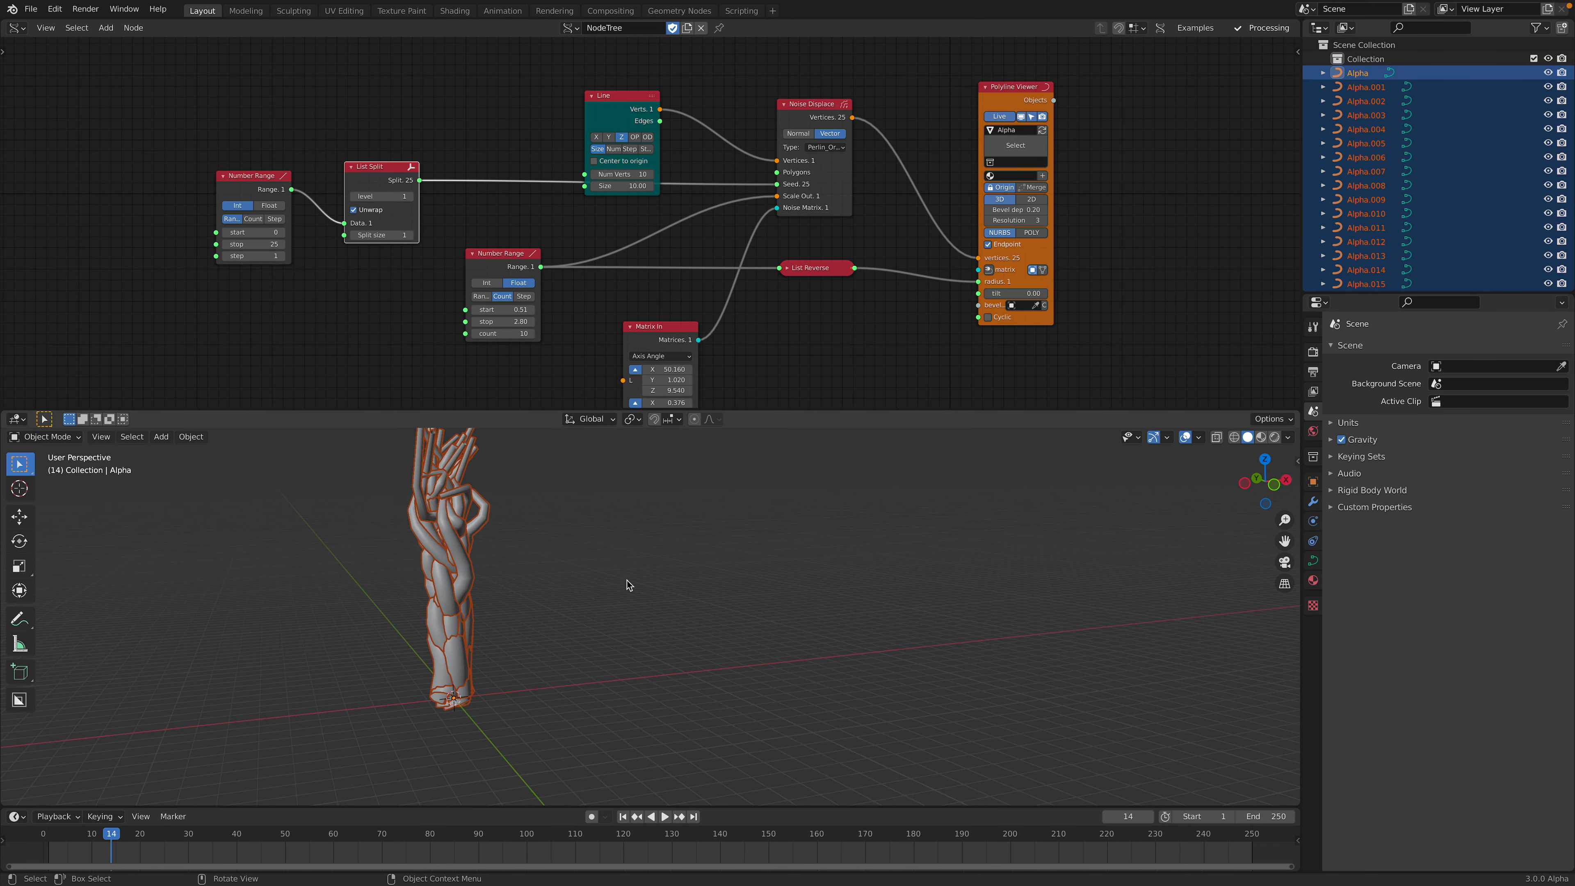
- Add a Vector In node and connect its Vectors output to the Location input of Matrix In
middle_drag(668, 347, 672, 276)
drag(672, 298, 440, 295)
middle_drag(441, 295, 500, 270)
key(alt+space)
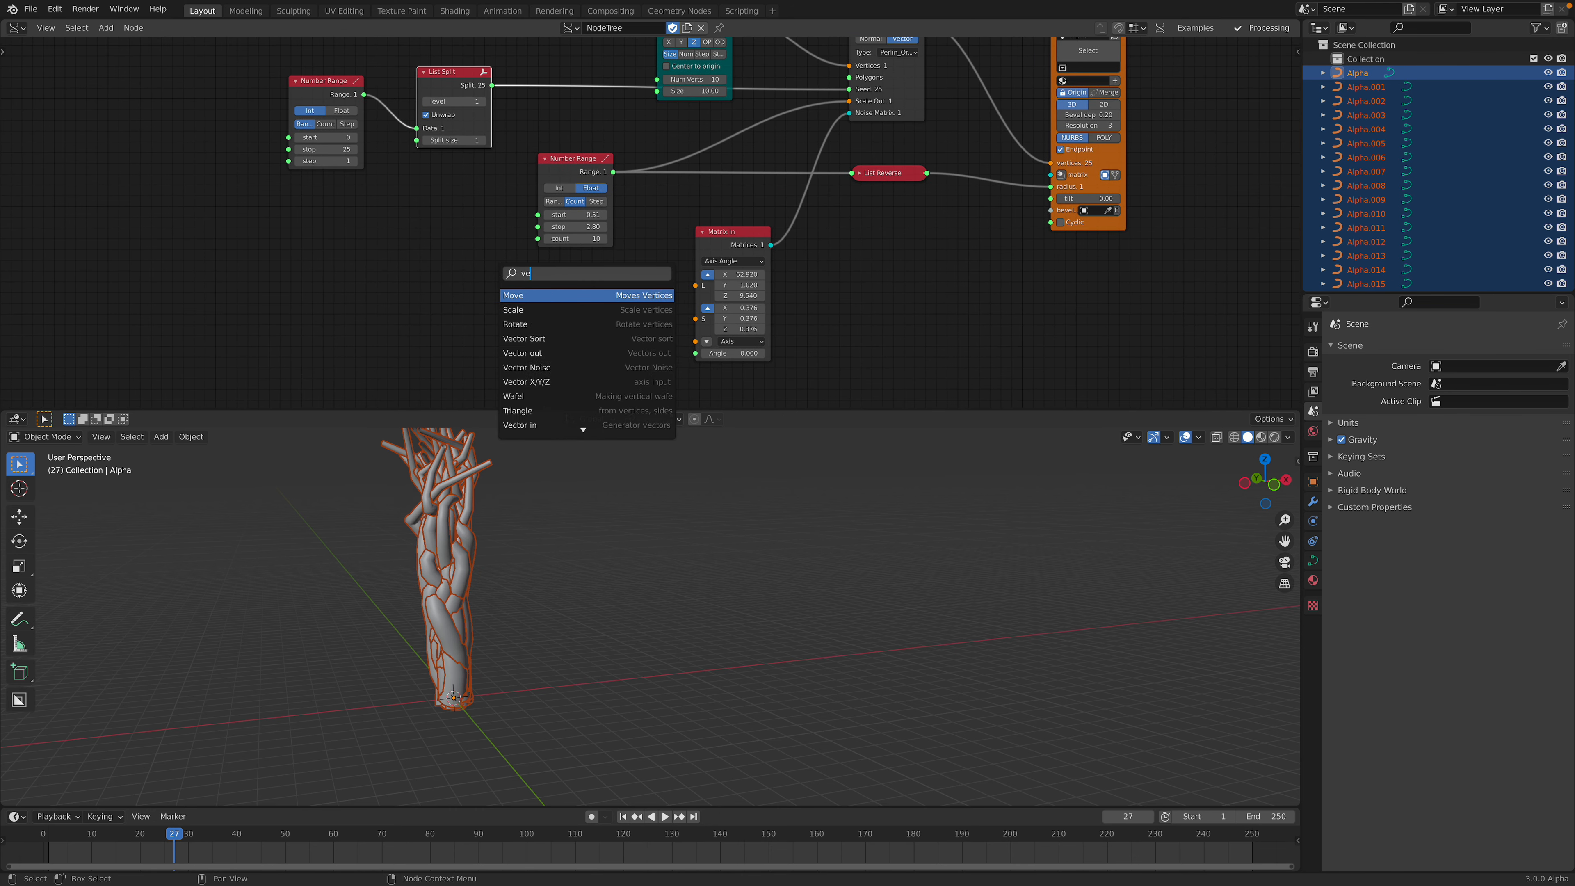
key(Return)
key(alt+space)
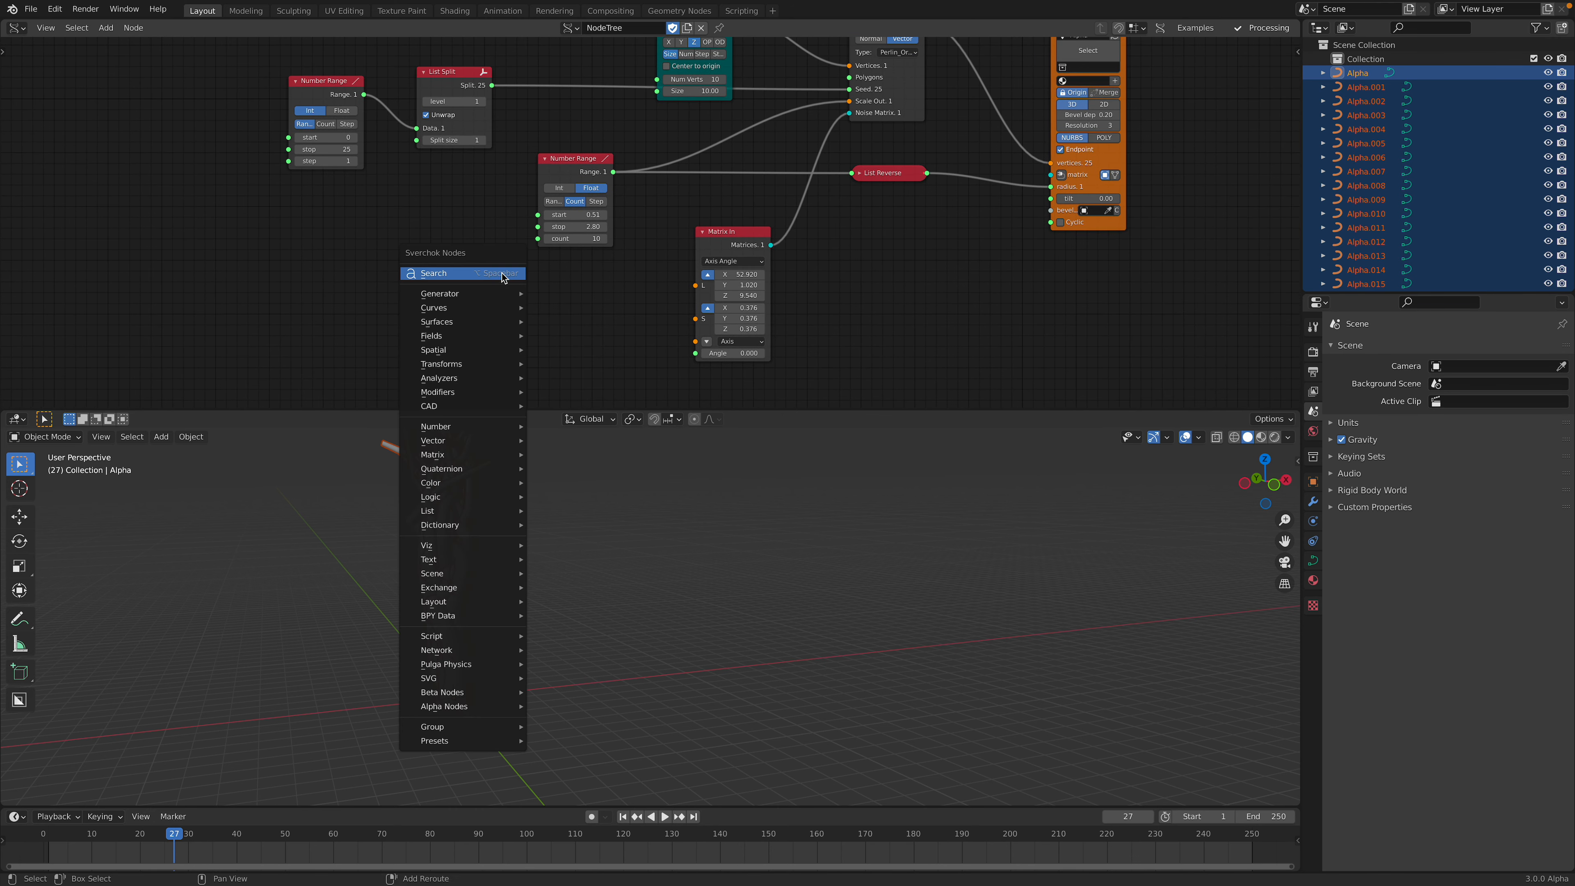
text(vector in)
key(Down)
key(Return)
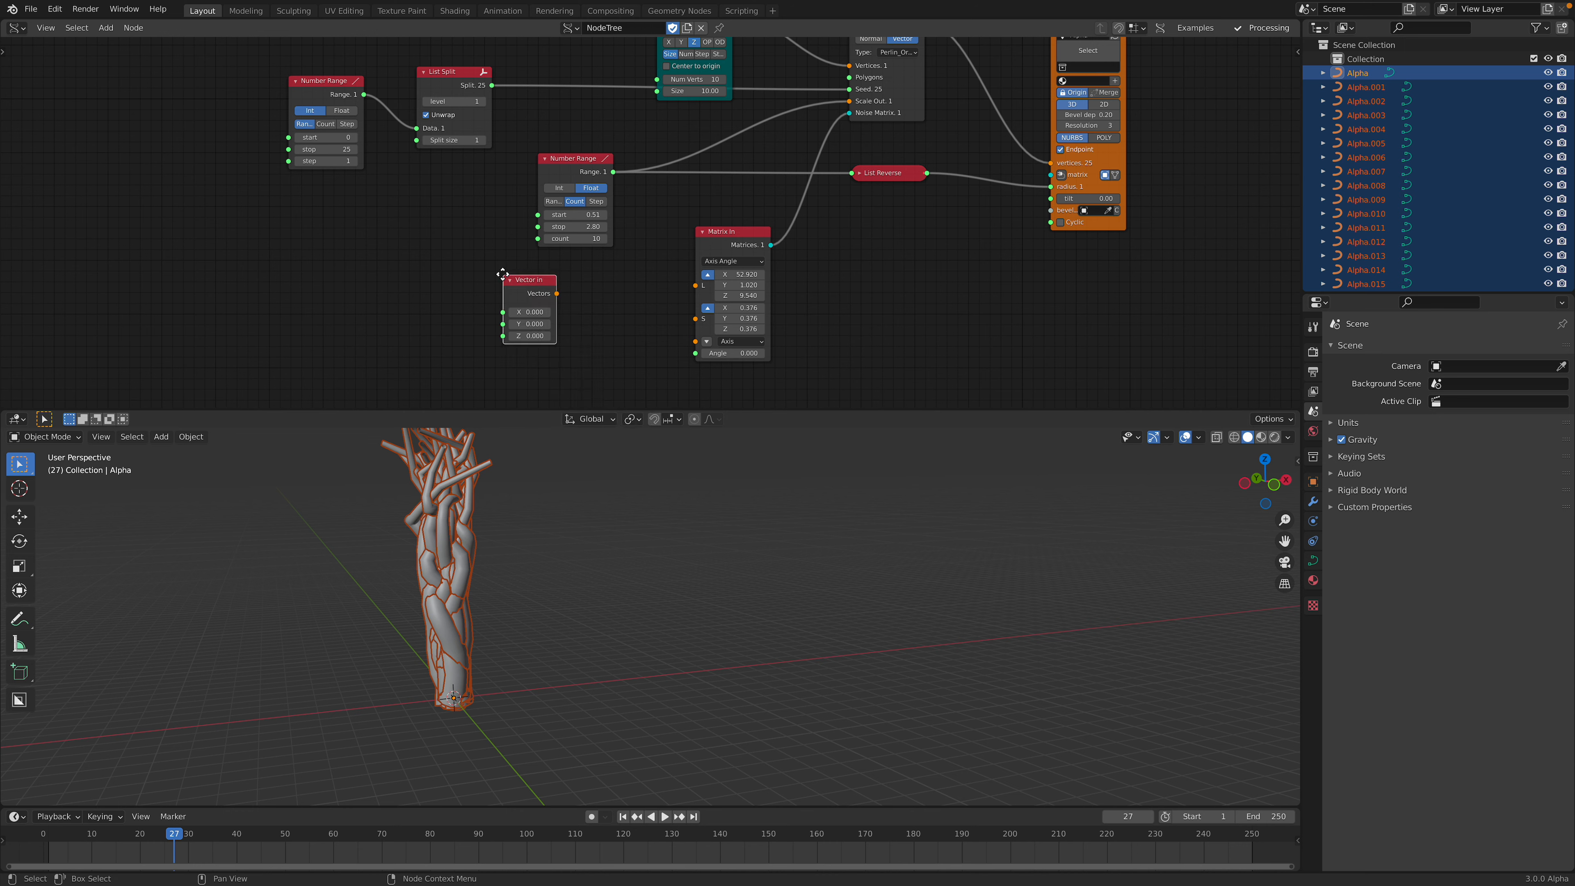
drag(697, 288, 696, 286)
- Add a Frame Info node and connect its Current Frame output to the X input of Vector In
key(alt+space)
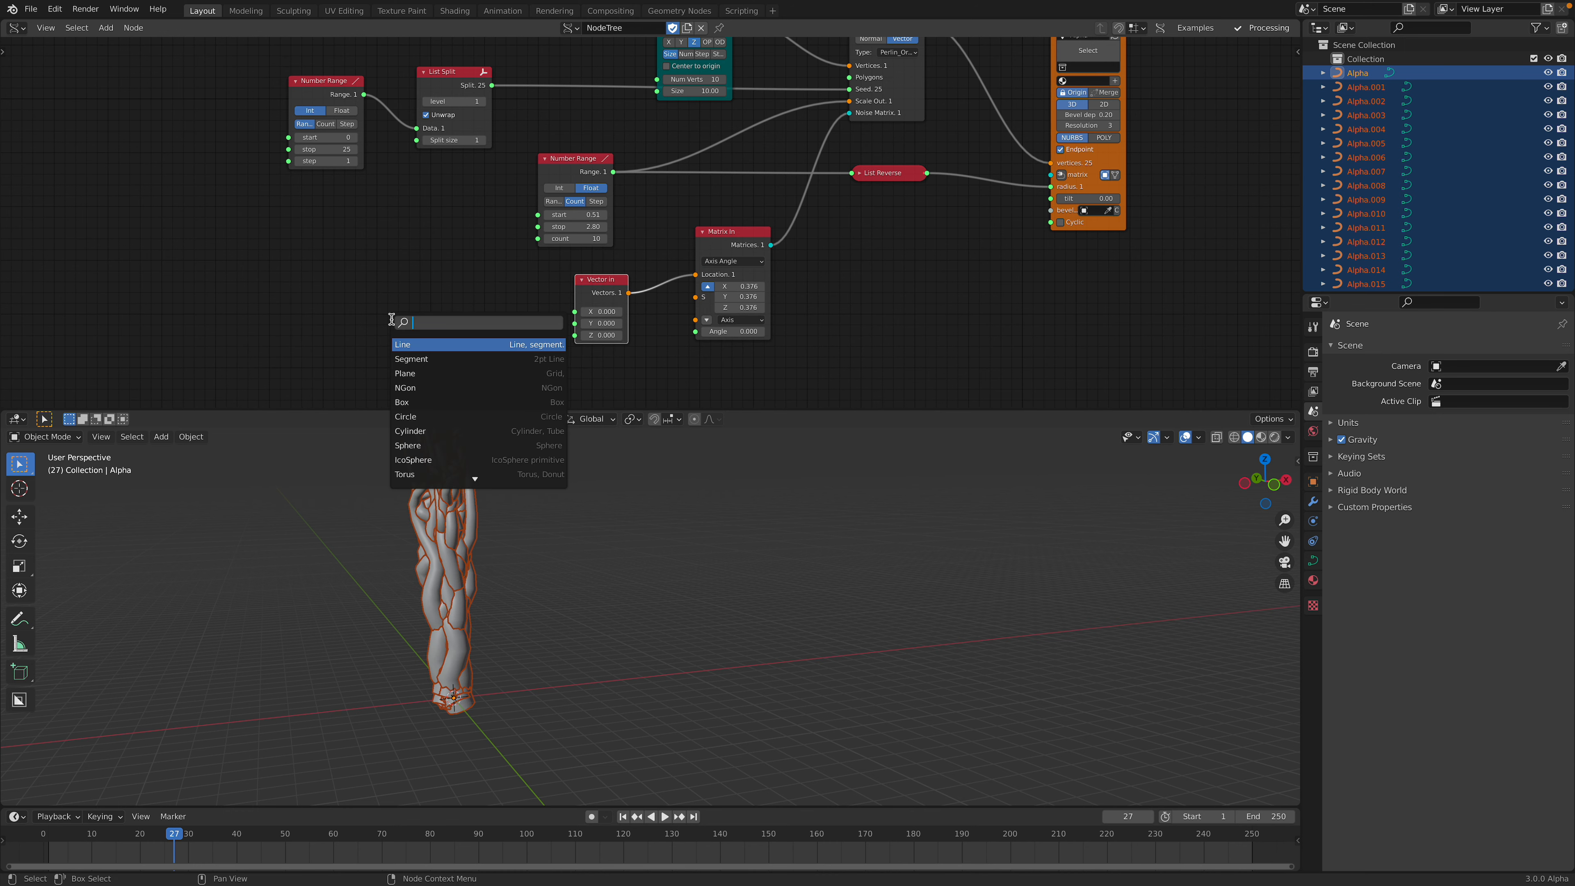
text(fra)
key(Return)
drag(573, 317, 575, 311)
- Insert a Scalar Math node set to Multiply between Frame Info and Vector In, with y set to 0.11
key(alt+space)
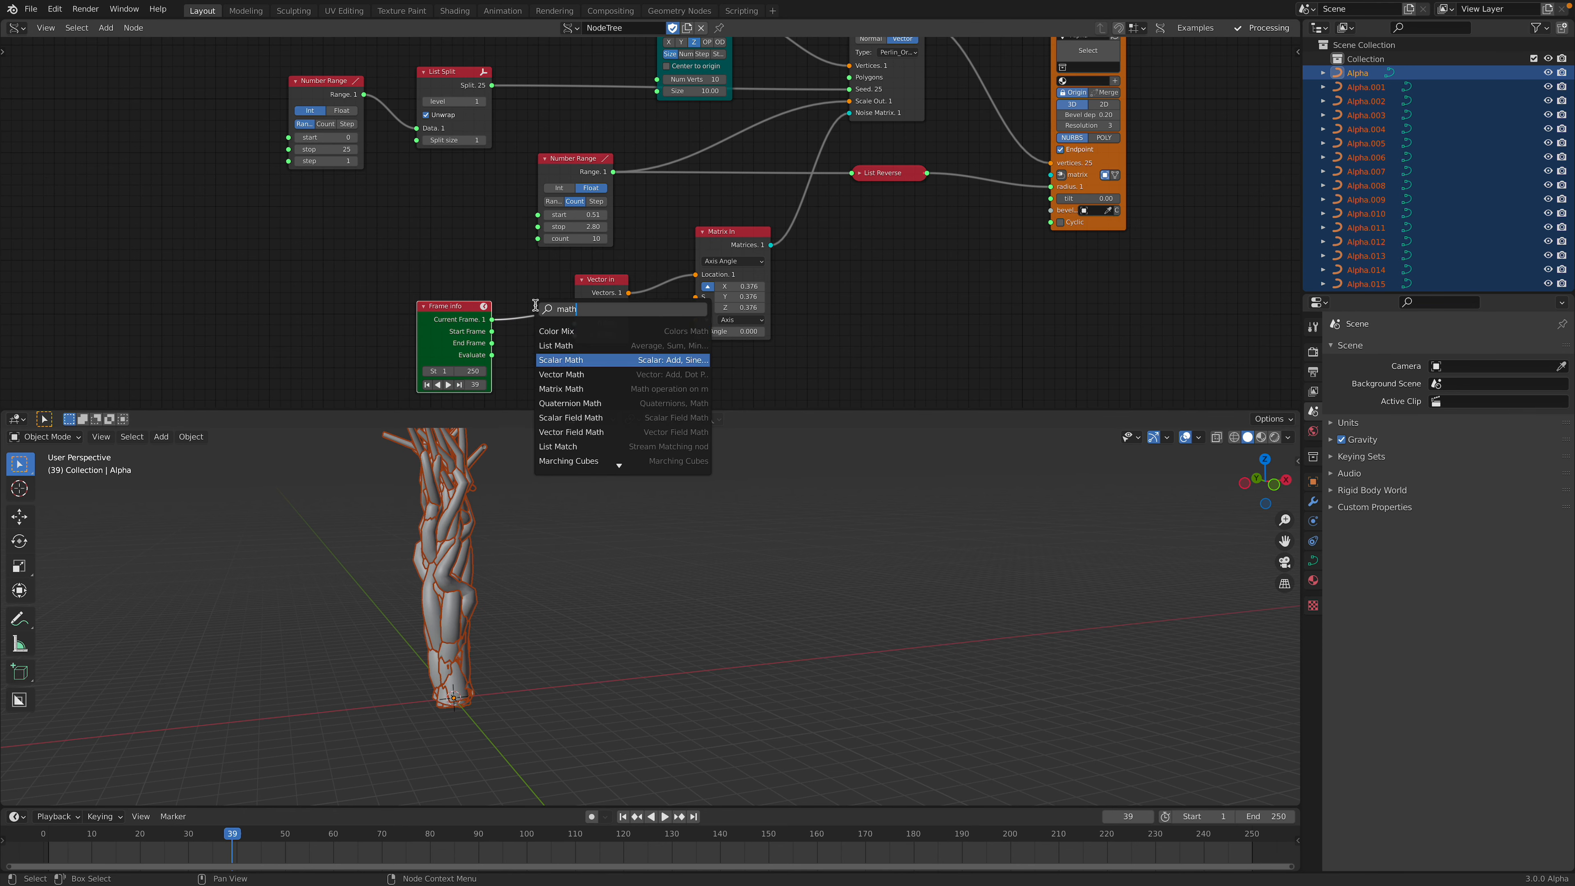
text(math)
key(Return)
click(538, 307)
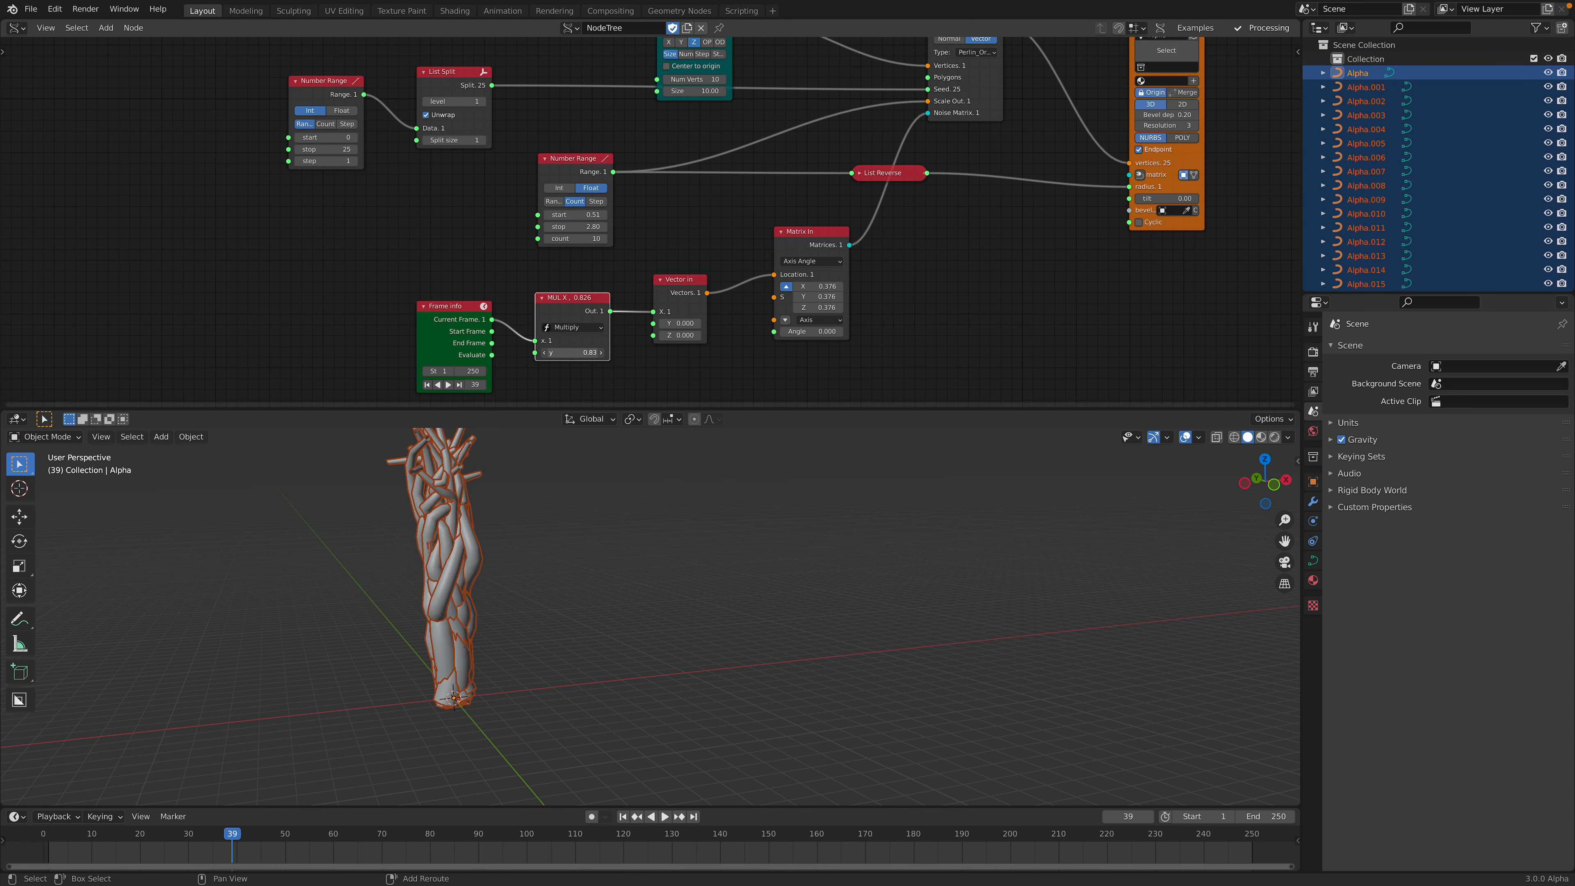
drag(574, 352, 532, 352)
- Play the frame-driven animation of the tentacle bundle and examine its movement, then stop playback
key(space)
key(space)
key(space)
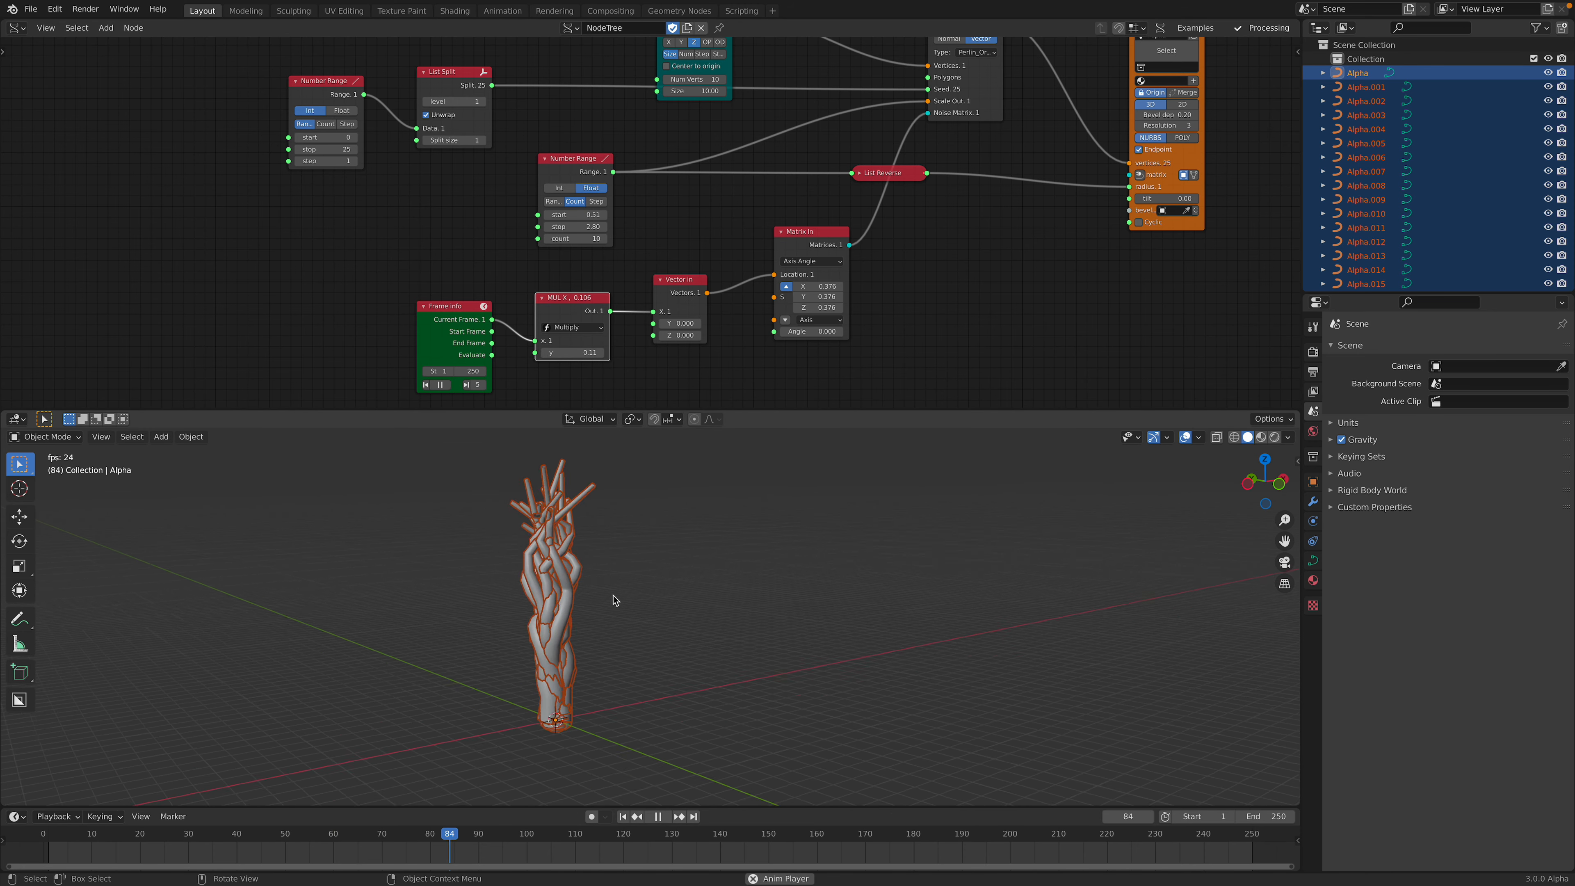
key(space)
scroll(752, 207, down, 2)
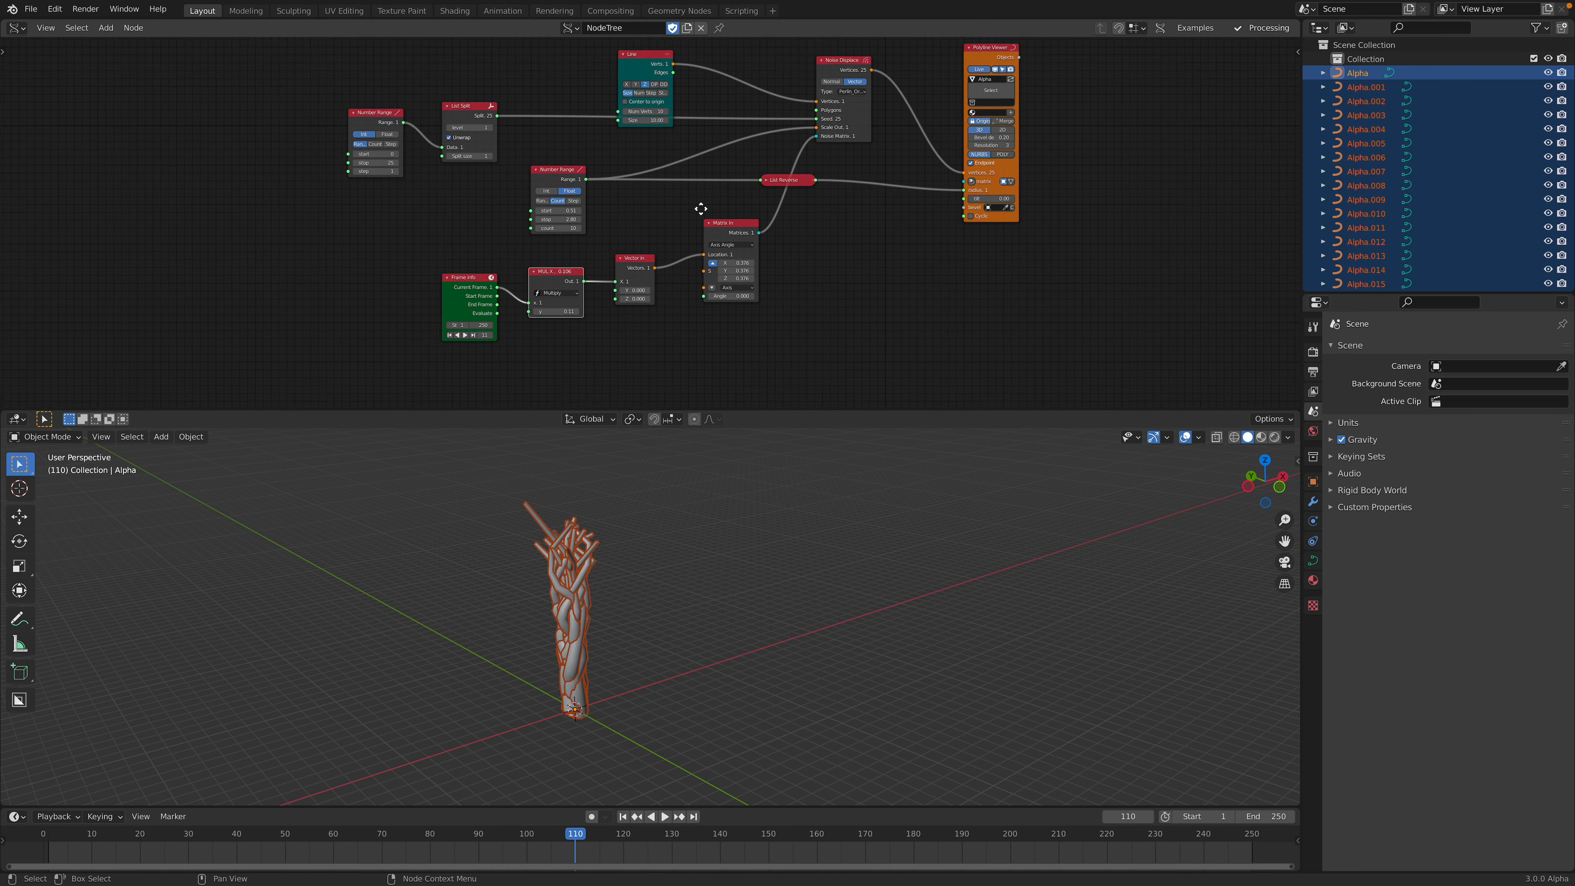
scroll(752, 207, up, 1)
middle_drag(752, 207, 613, 213)
- Add an Ico Sphere mesh and move it away from the tentacle bundle
click(577, 643)
scroll(874, 301, down, 3)
middle_drag(858, 298, 700, 280)
click(745, 321)
middle_drag(801, 561, 808, 561)
key(shift+a)
mouse_move(809, 561)
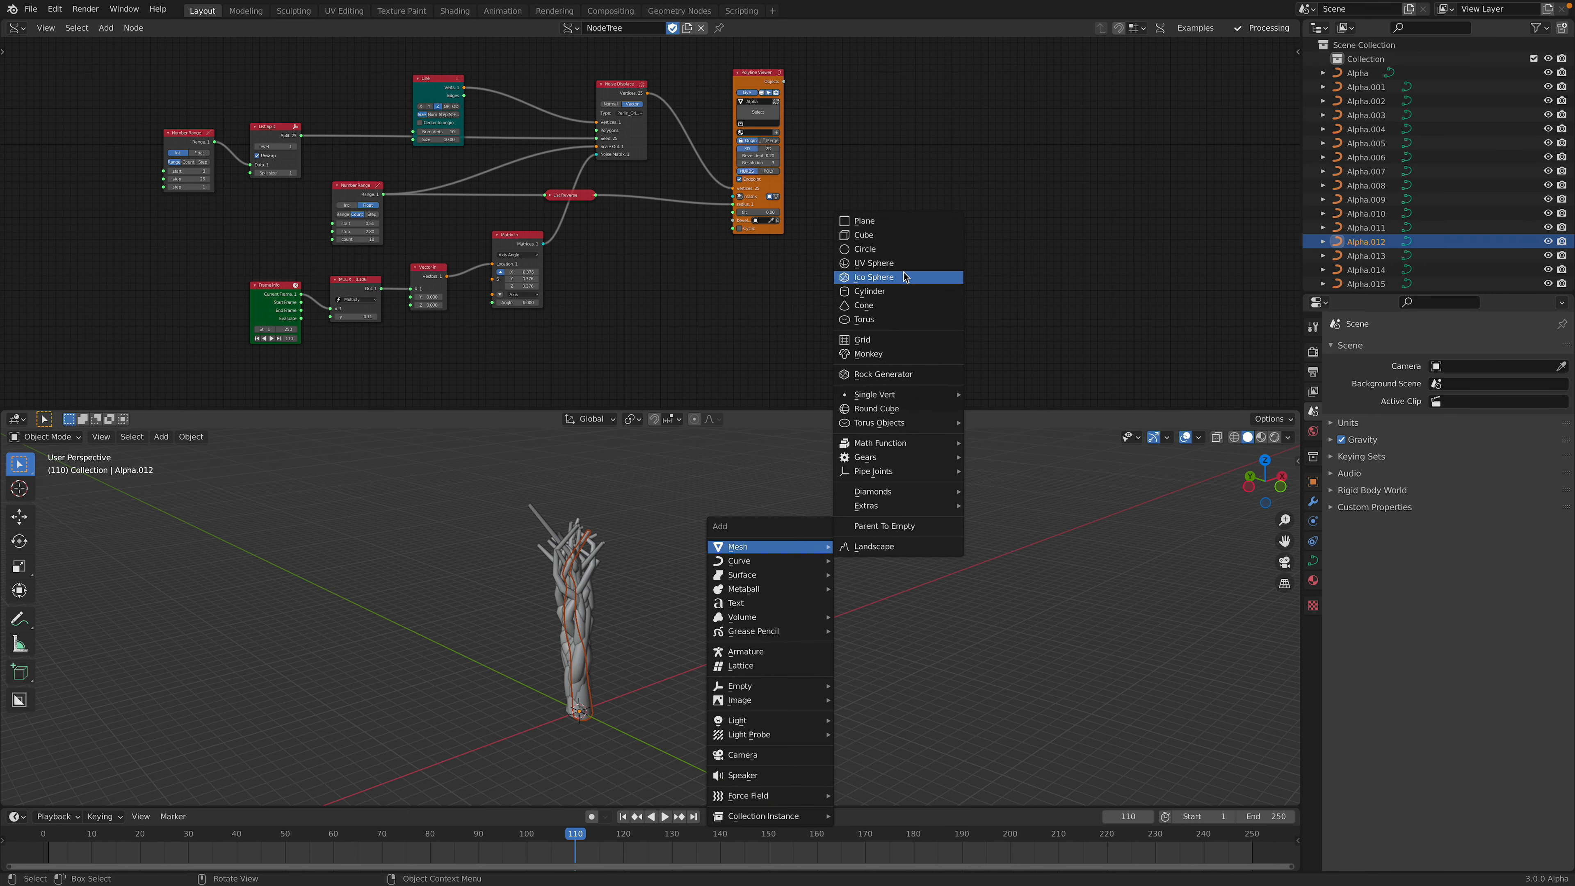
click(904, 276)
middle_drag(567, 586, 650, 592)
key(g)
click(799, 570)
- Scale up the icosphere to roughly twice its size and apply its scale
key(s)
click(990, 719)
shift+middle_drag(910, 686, 810, 620)
scroll(810, 620, down, 4)
key(ctrl+a)
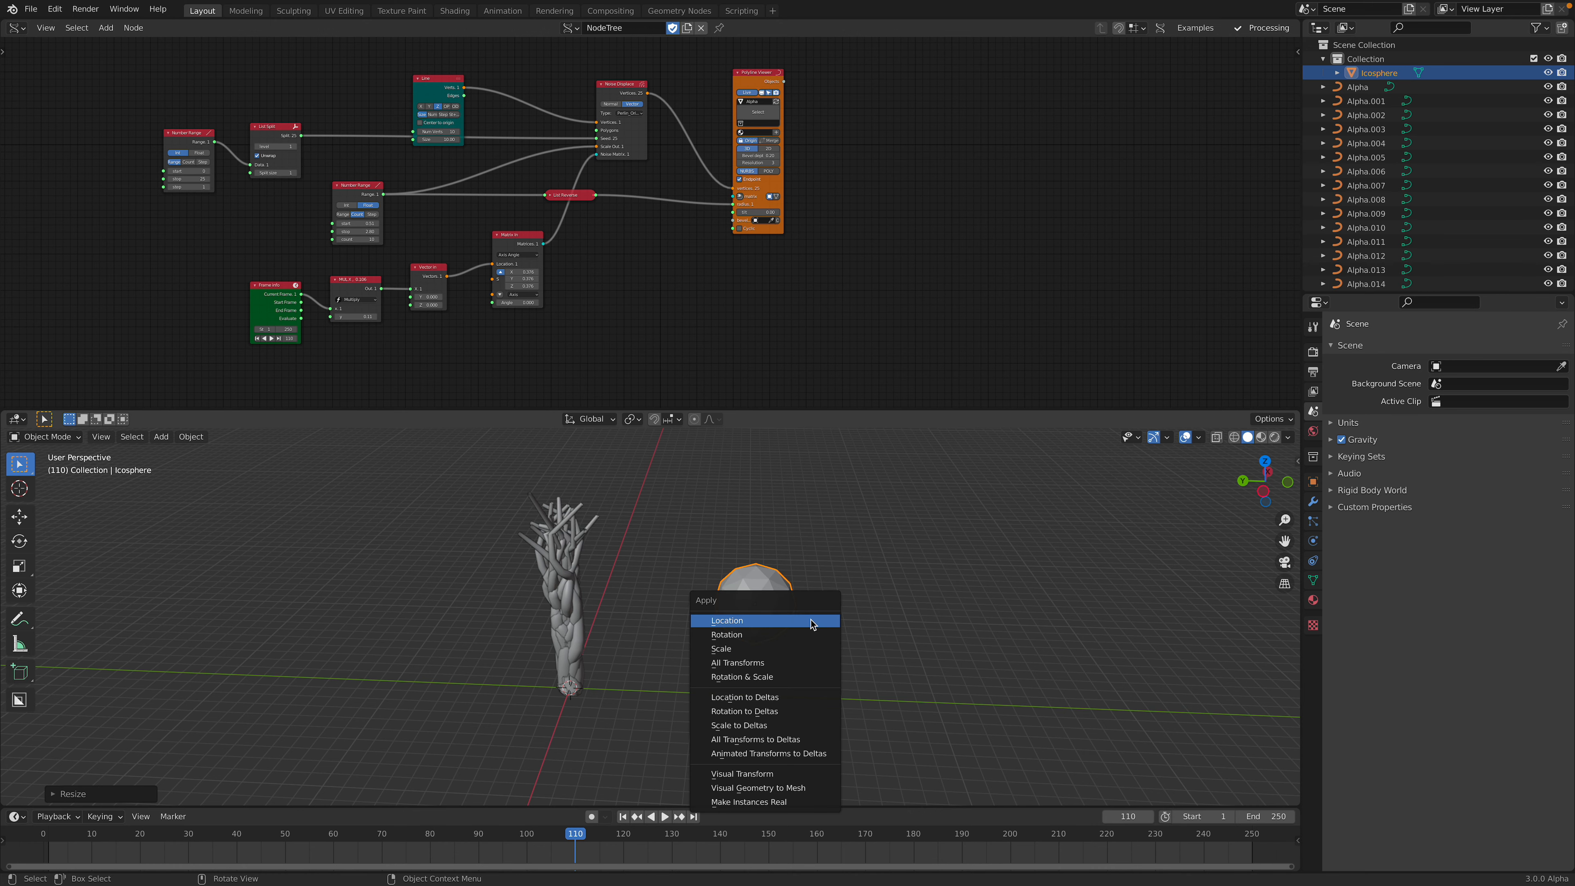
click(808, 648)
middle_drag(808, 649, 825, 614)
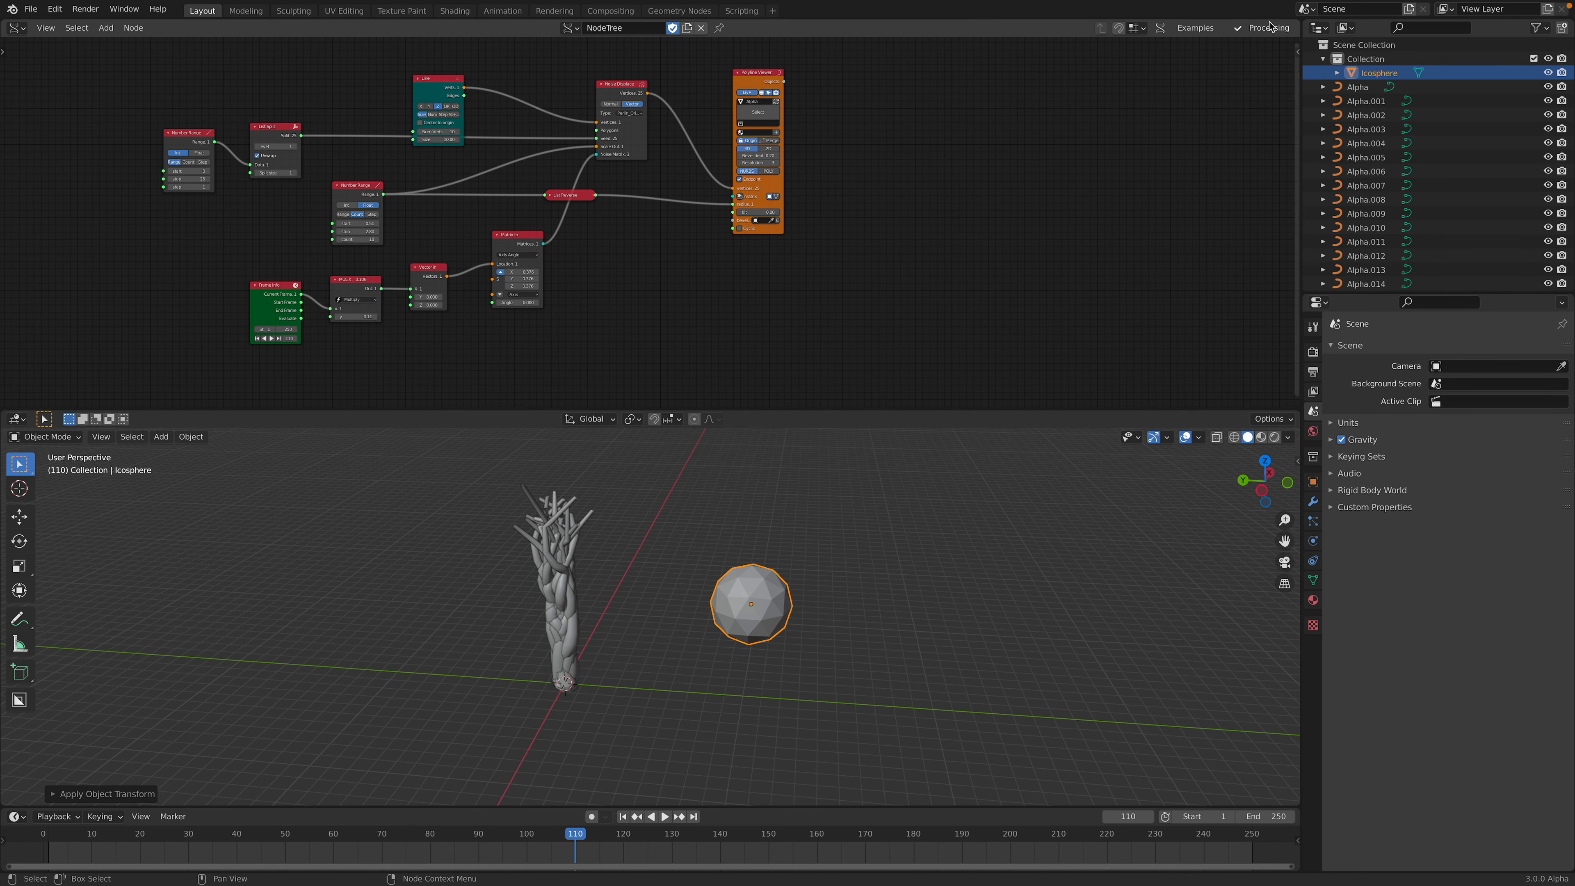
- Split the node editor into two side-by-side areas and save the file as tentacles_002.blend
drag(1297, 21, 739, 25)
click(32, 10)
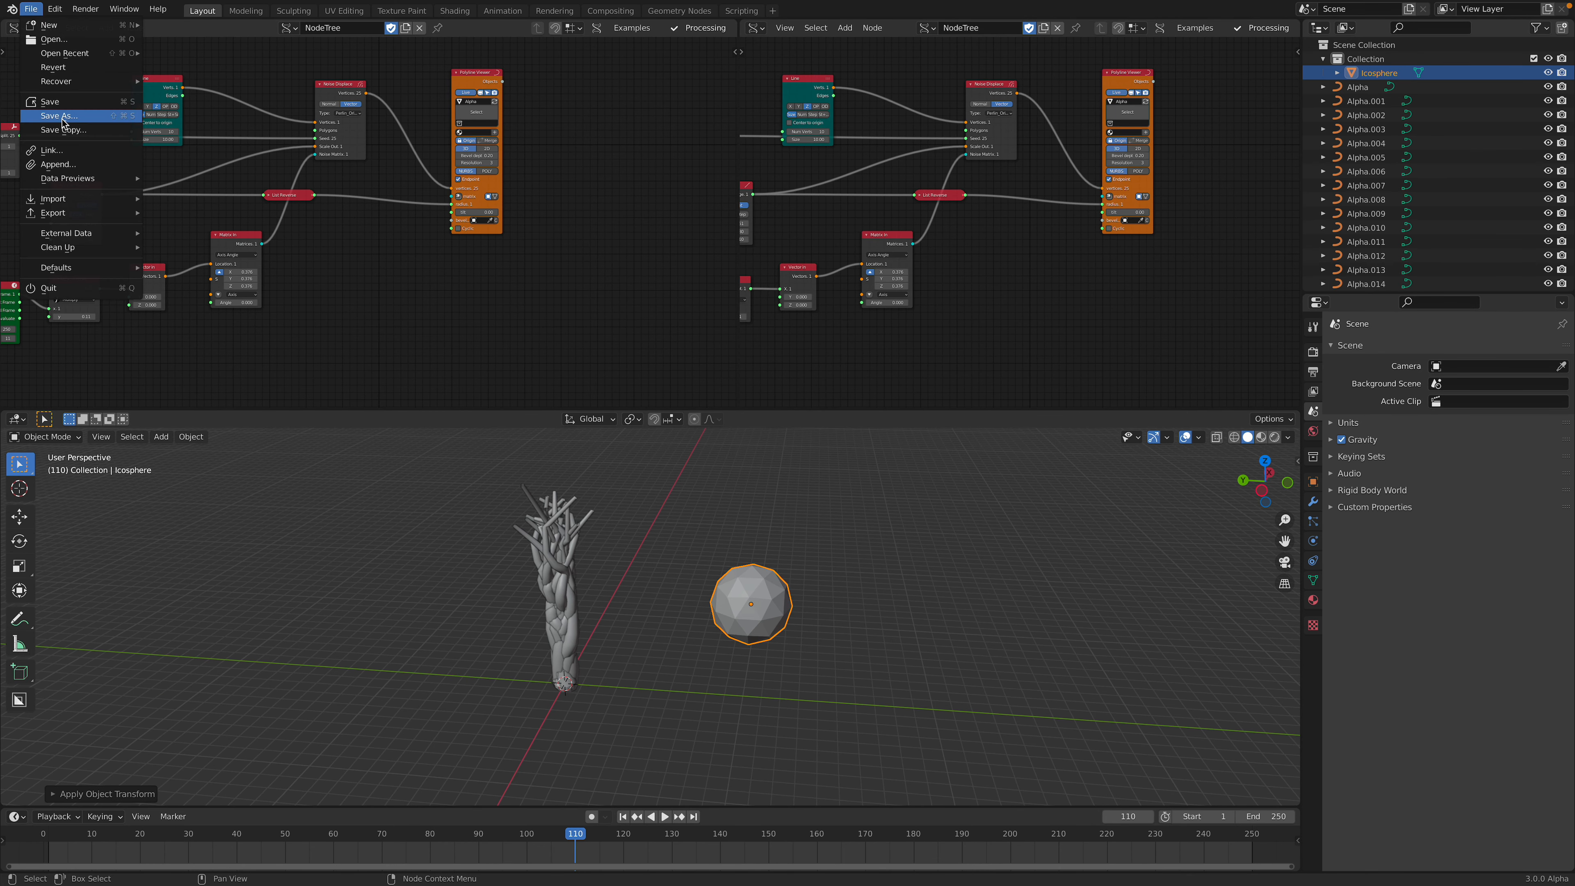
click(56, 114)
click(1106, 824)
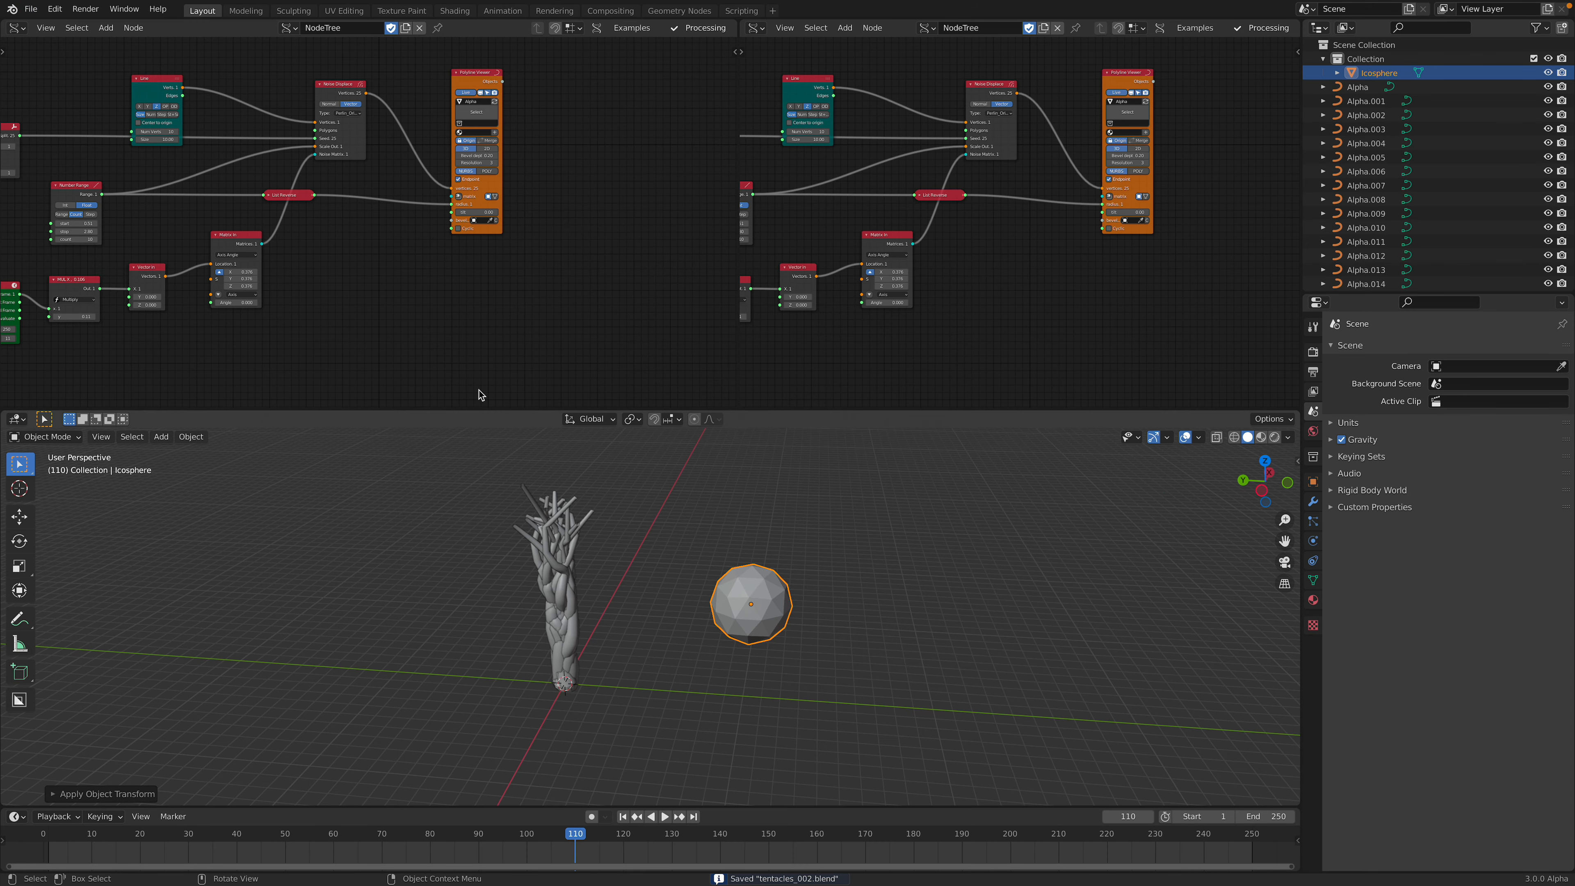
- Move one of the tentacle curves into a new collection named BLAH
key(Home)
key(space)
scroll(580, 205, up, 2)
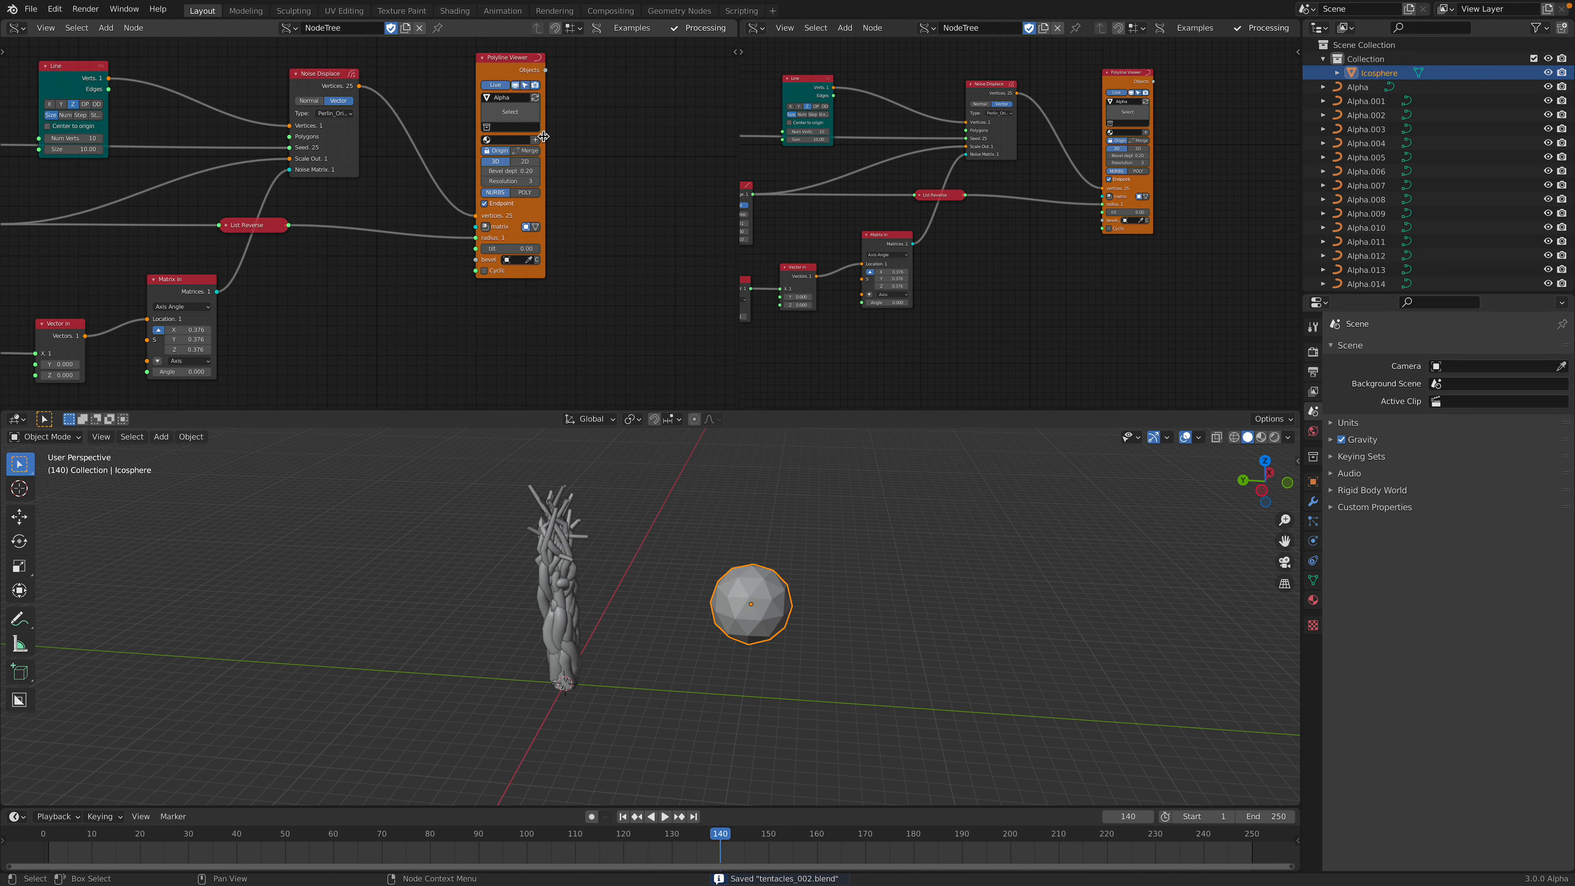
click(516, 128)
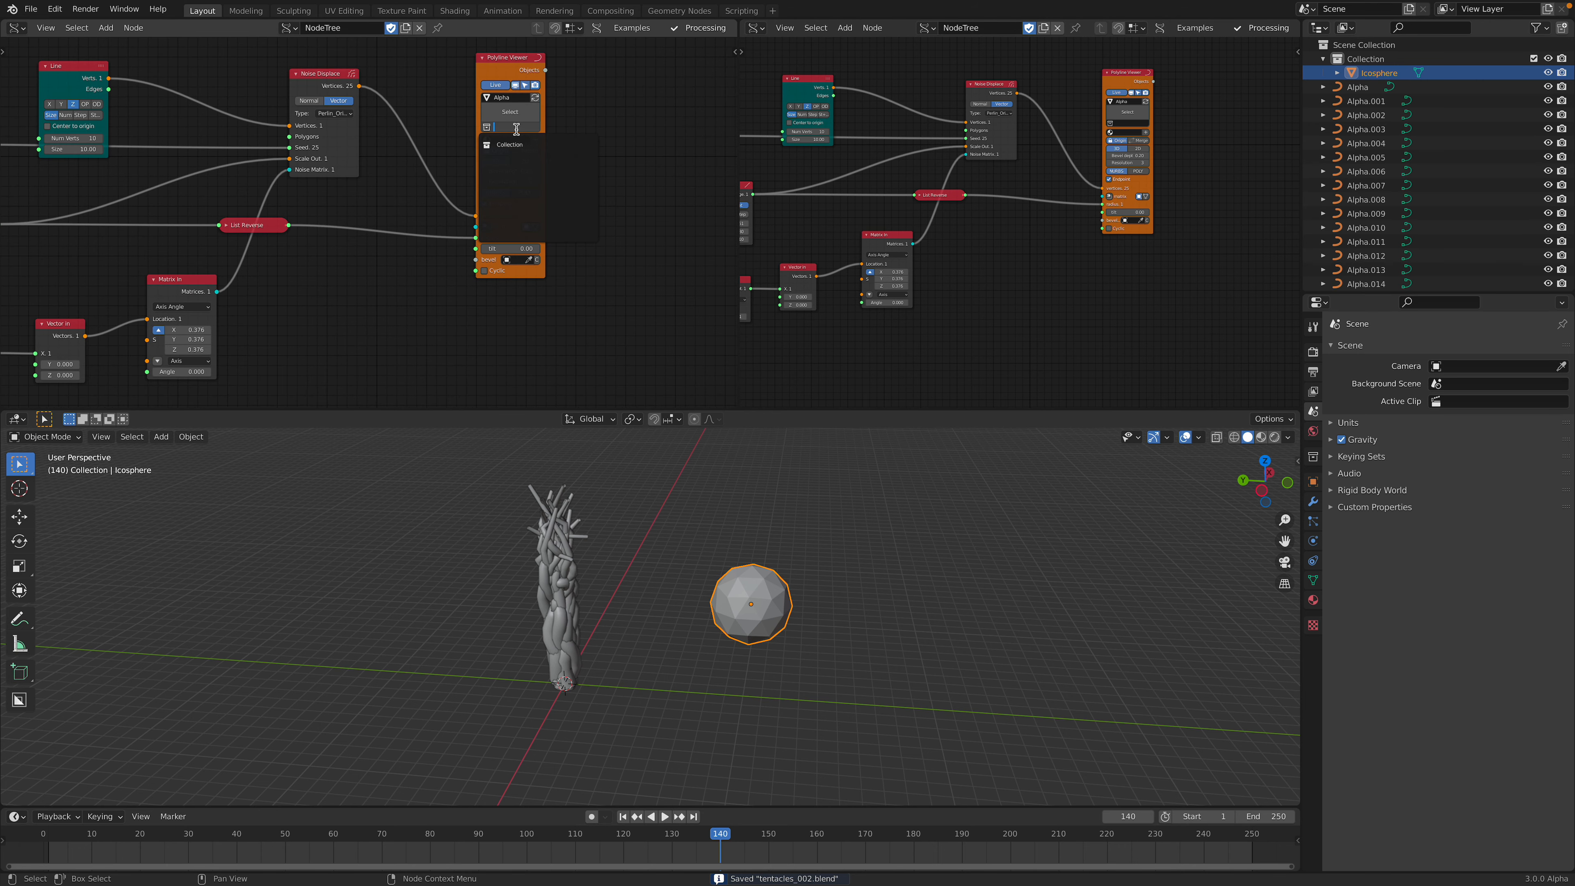
click(846, 577)
key(shift+a)
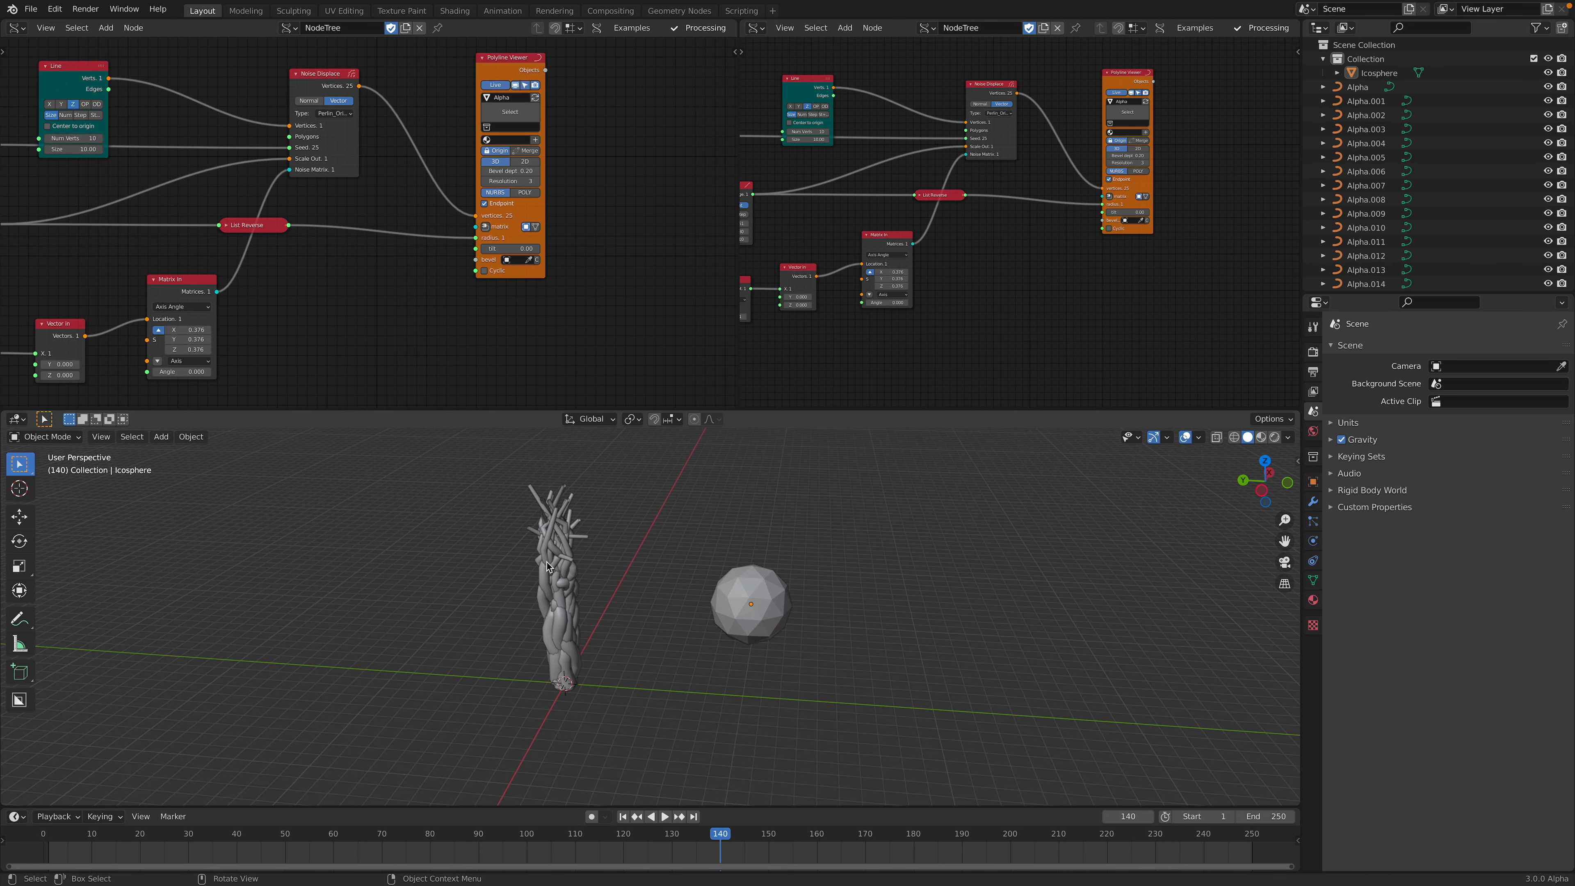
key(m)
click(557, 562)
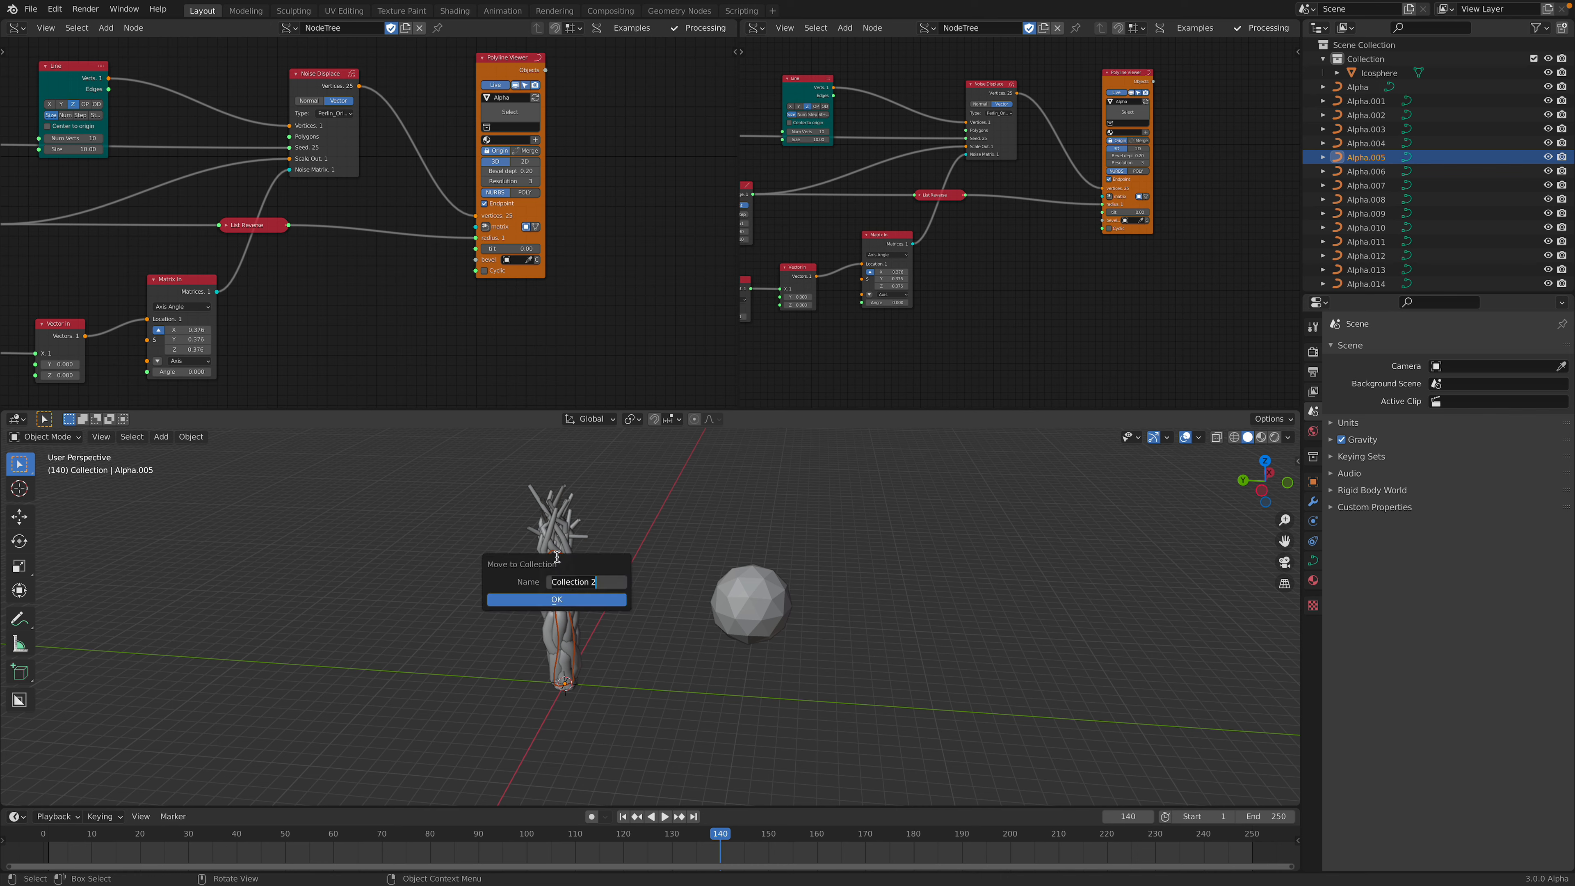
click(573, 596)
- Assign the BLAH collection to the Polyline Viewer node and save the file
scroll(524, 121, up, 3)
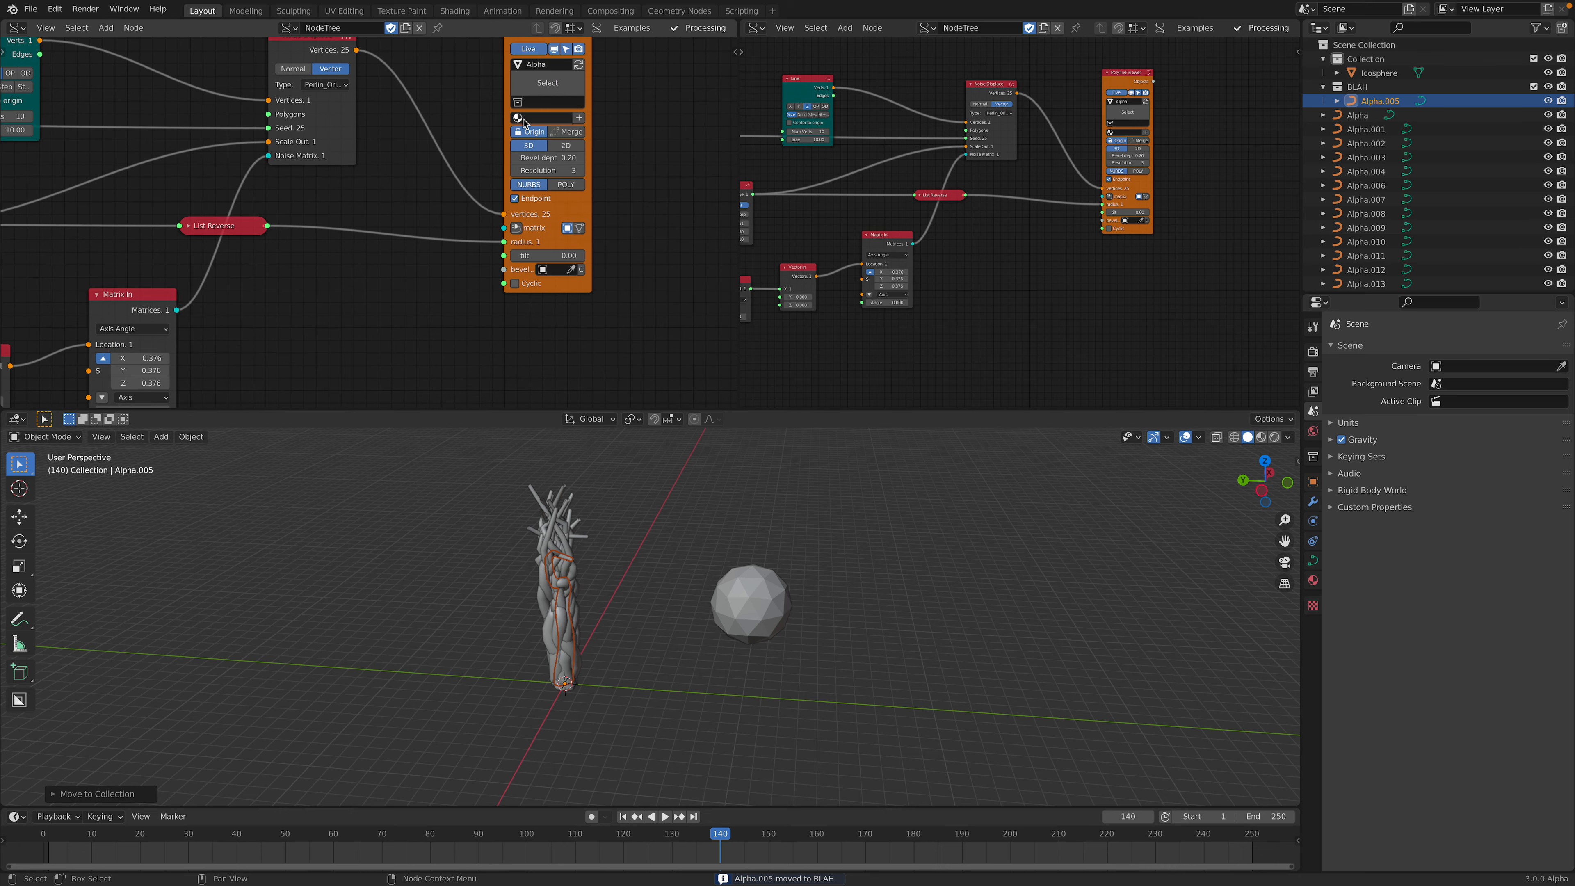
click(552, 102)
click(556, 122)
scroll(698, 248, down, 2)
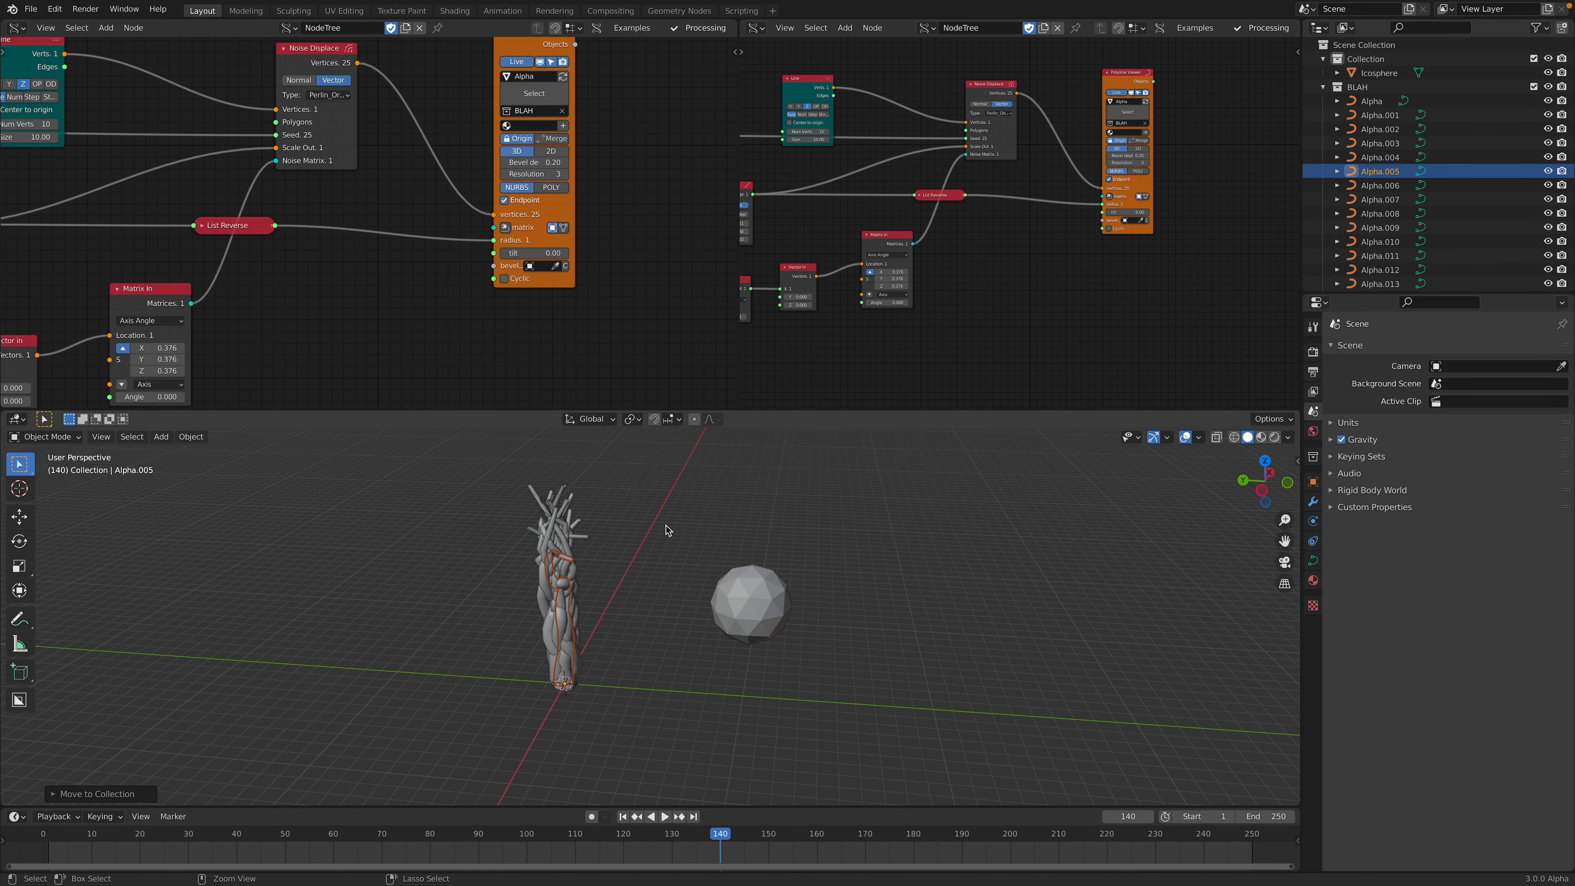
key(ctrl+s)
- Widen the second node area, select the icosphere and create a new Geometry Nodes tree for it there
drag(740, 157, 448, 157)
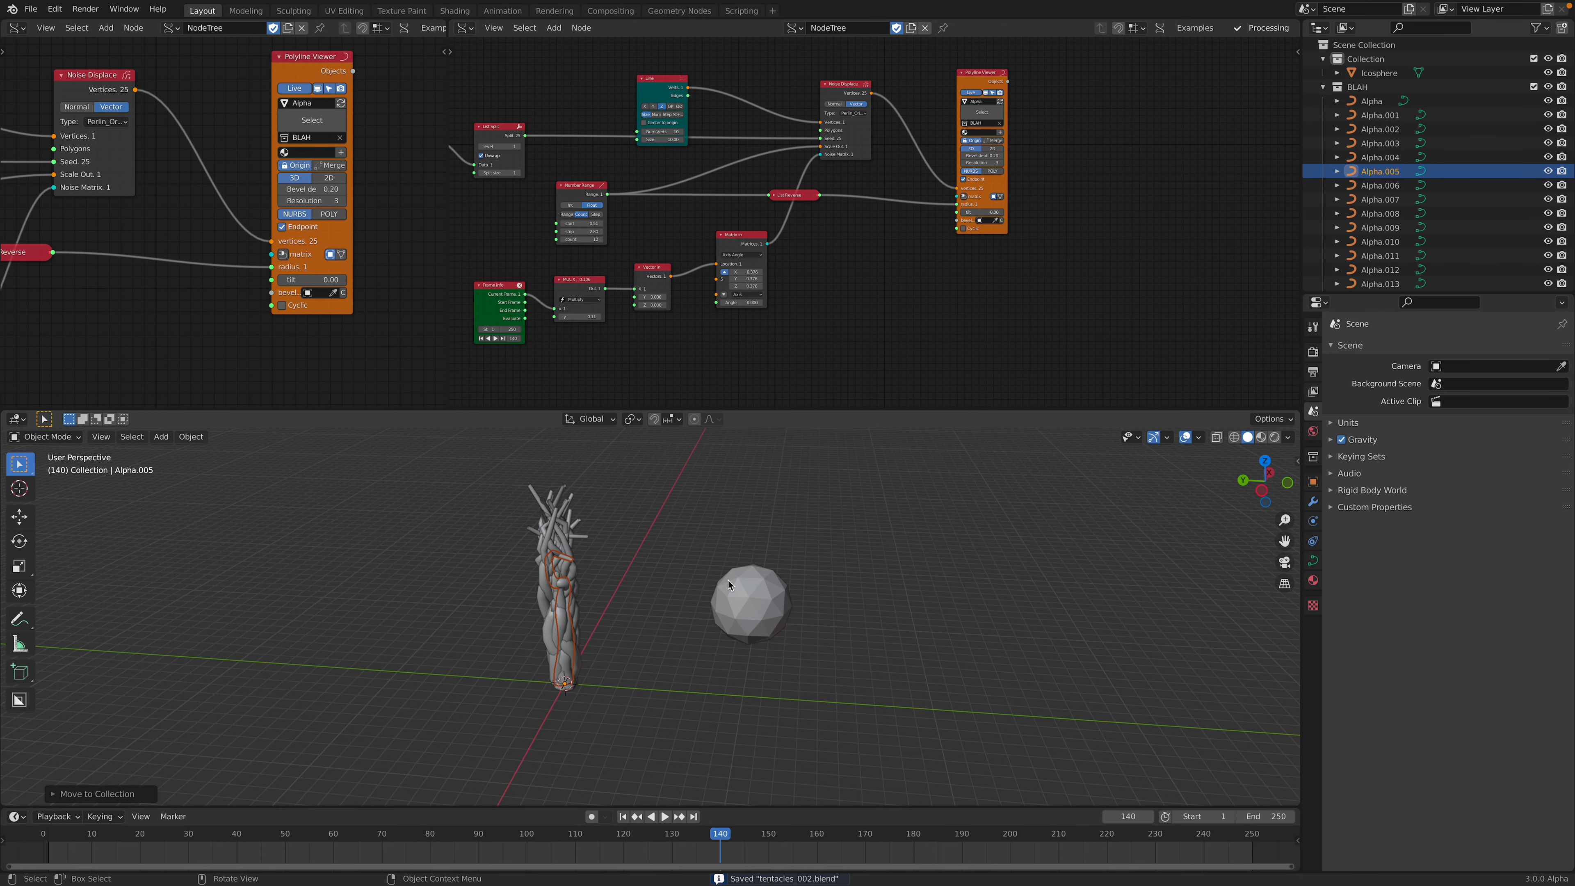
click(730, 582)
click(464, 28)
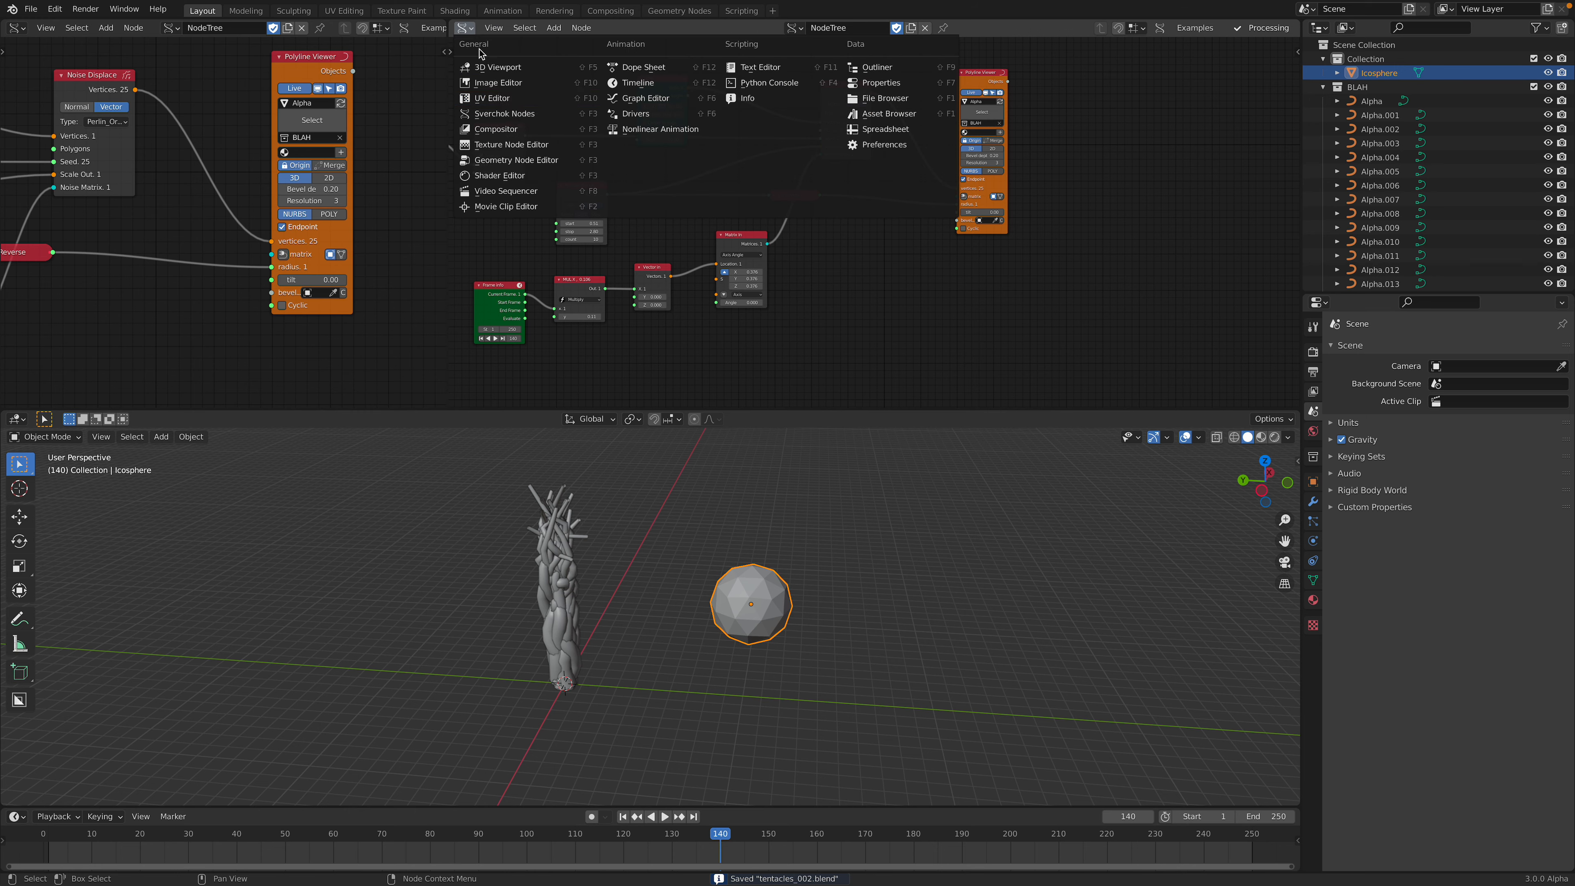
click(520, 160)
click(862, 28)
- Insert a Point Distribute node between Group Input and Group Output
key(shift+a)
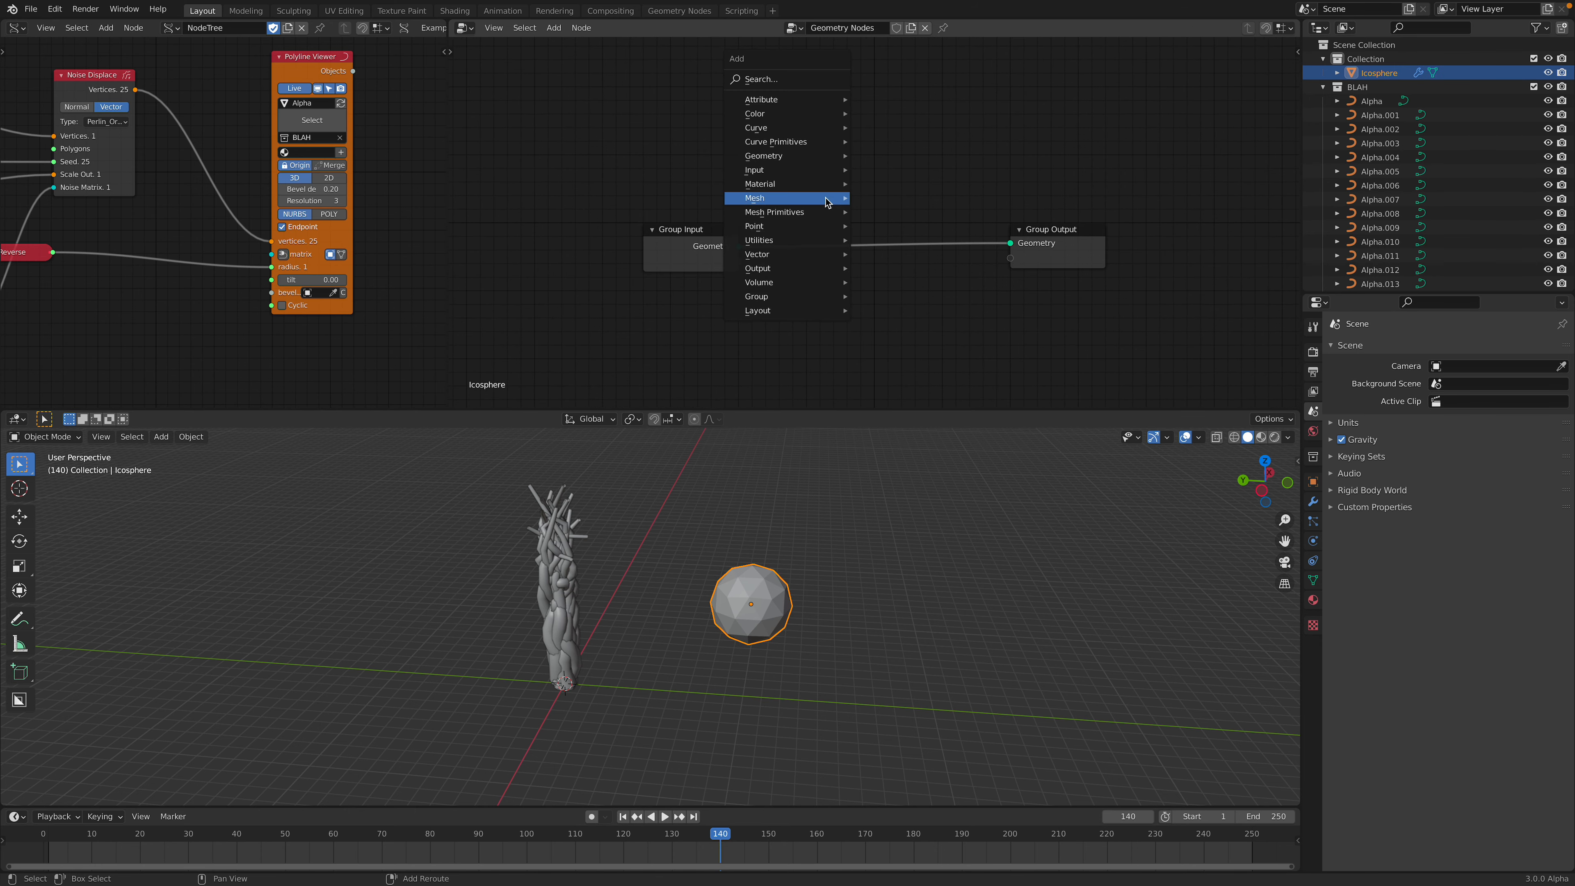
click(798, 81)
text(dis)
key(Return)
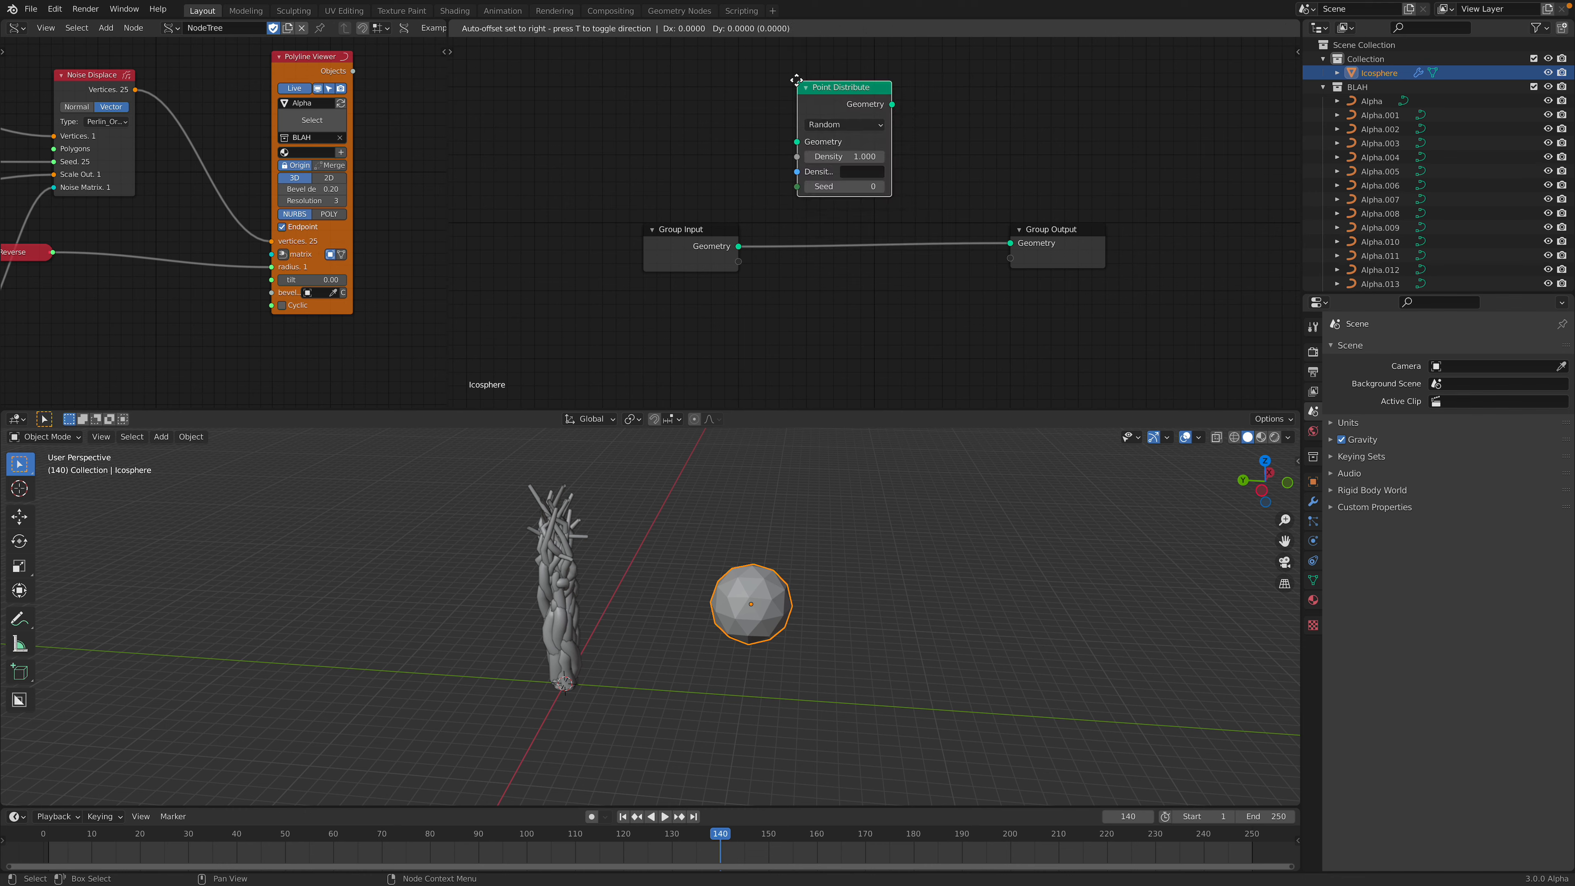
click(797, 186)
- Insert a Point Instance node after Point Distribute, instancing from the BLAH collection
key(shift+a)
click(944, 178)
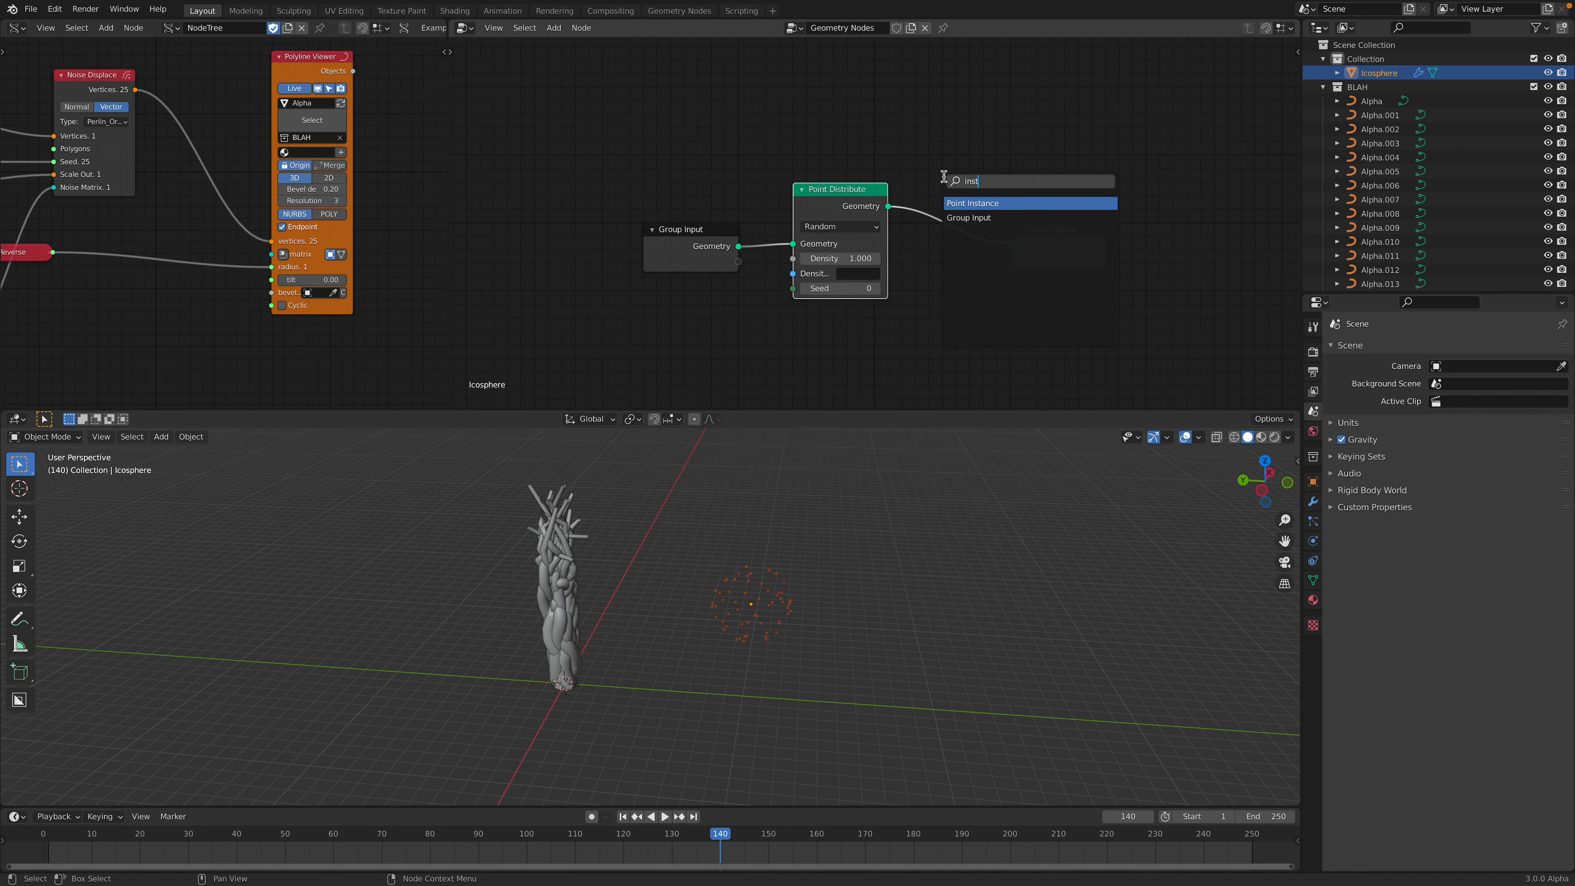
key(Return)
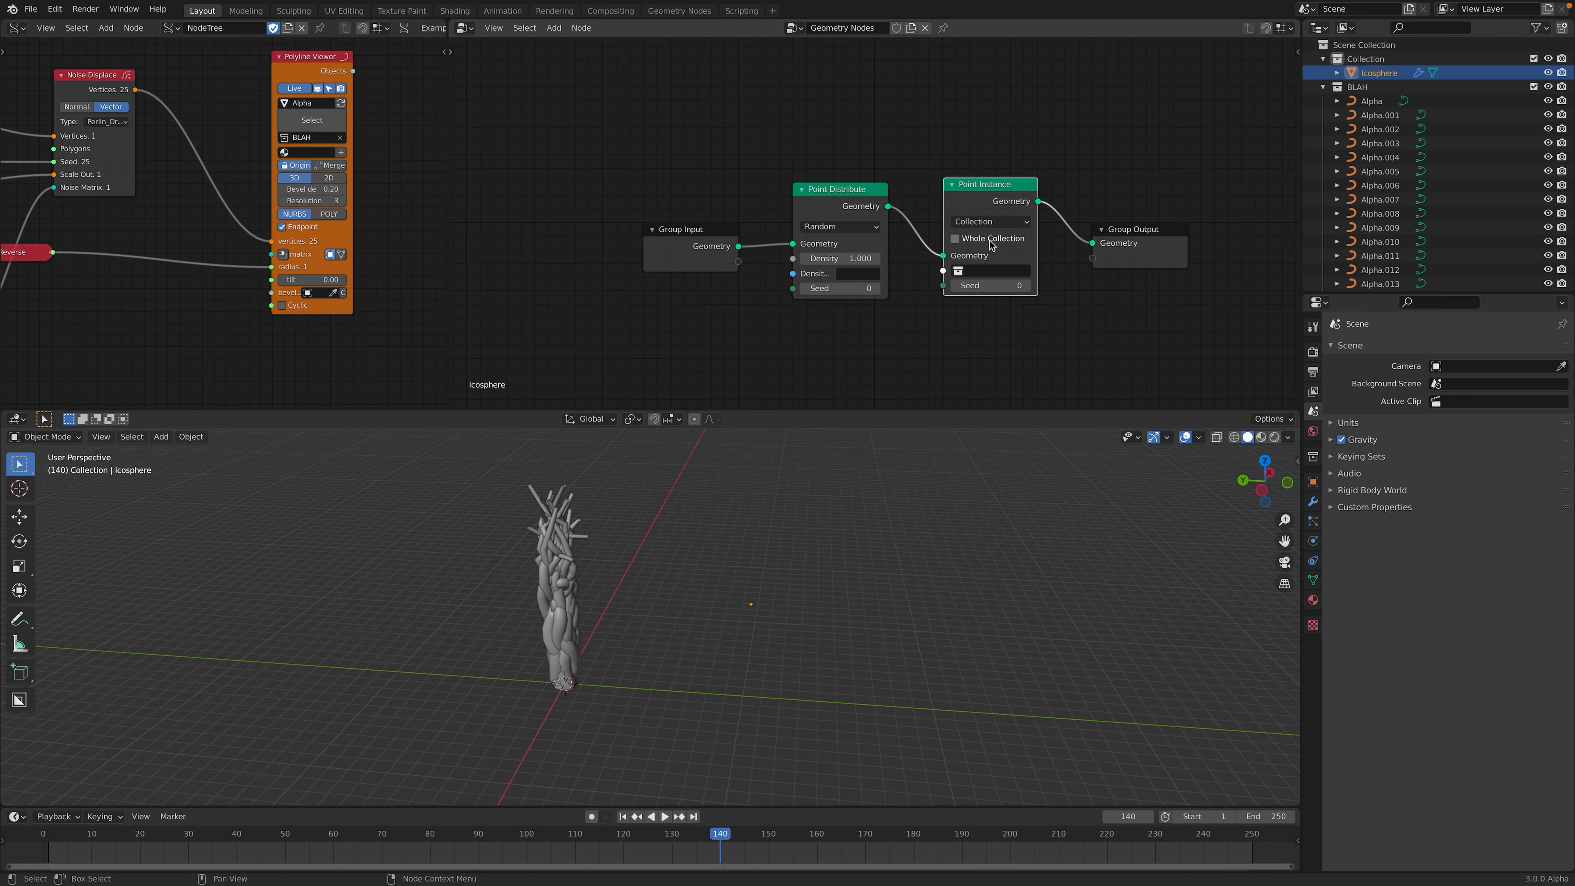
click(985, 291)
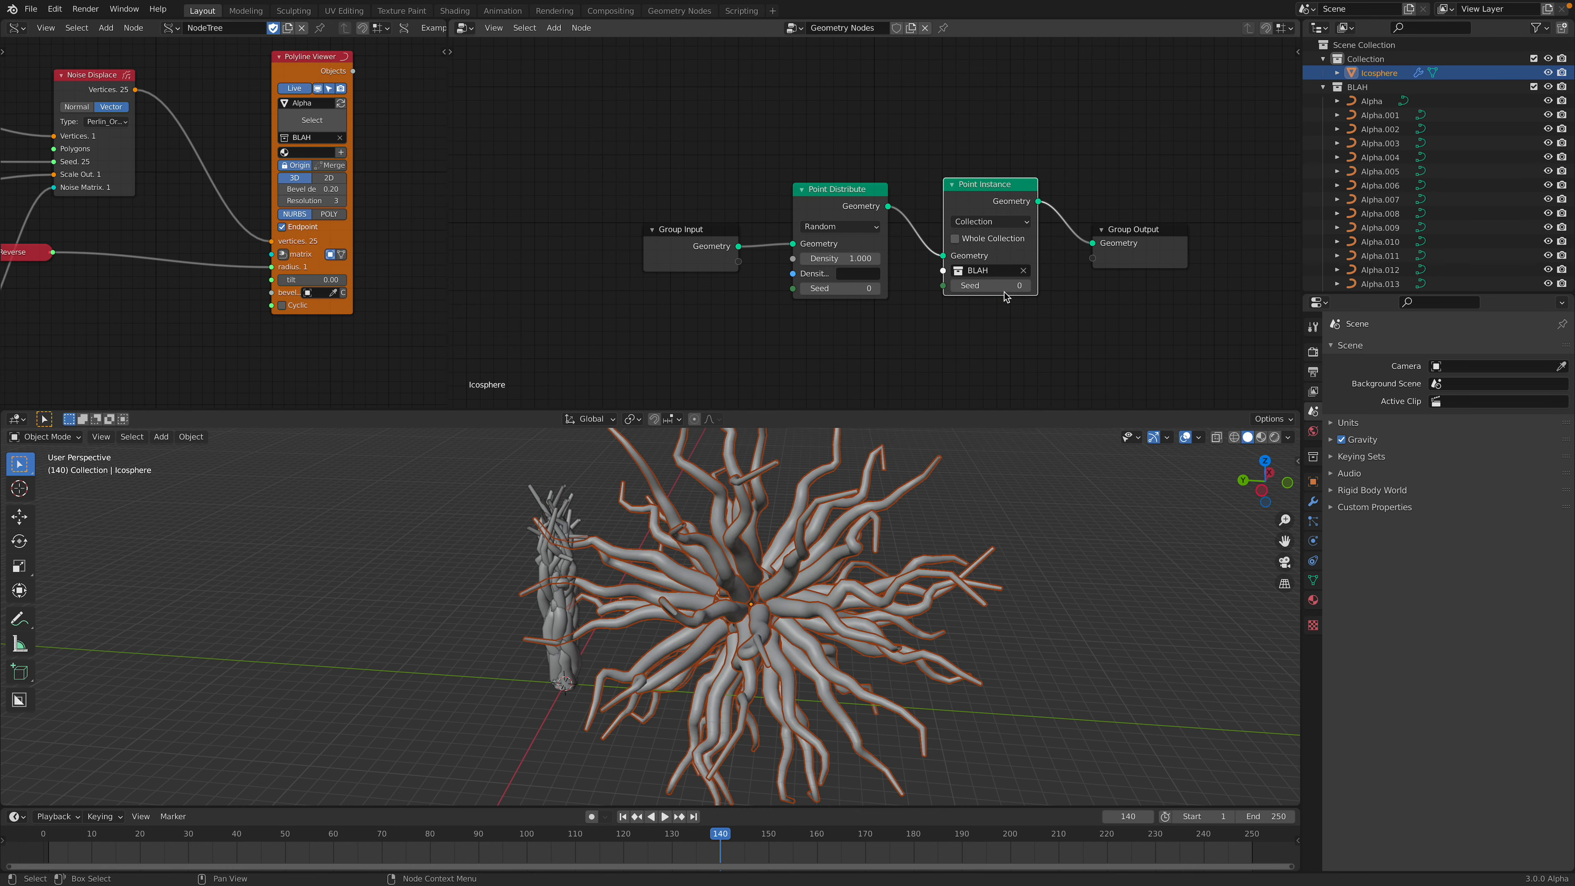
- Move the icosphere farther from the source tentacles and enlarge the 3D viewport
key(space)
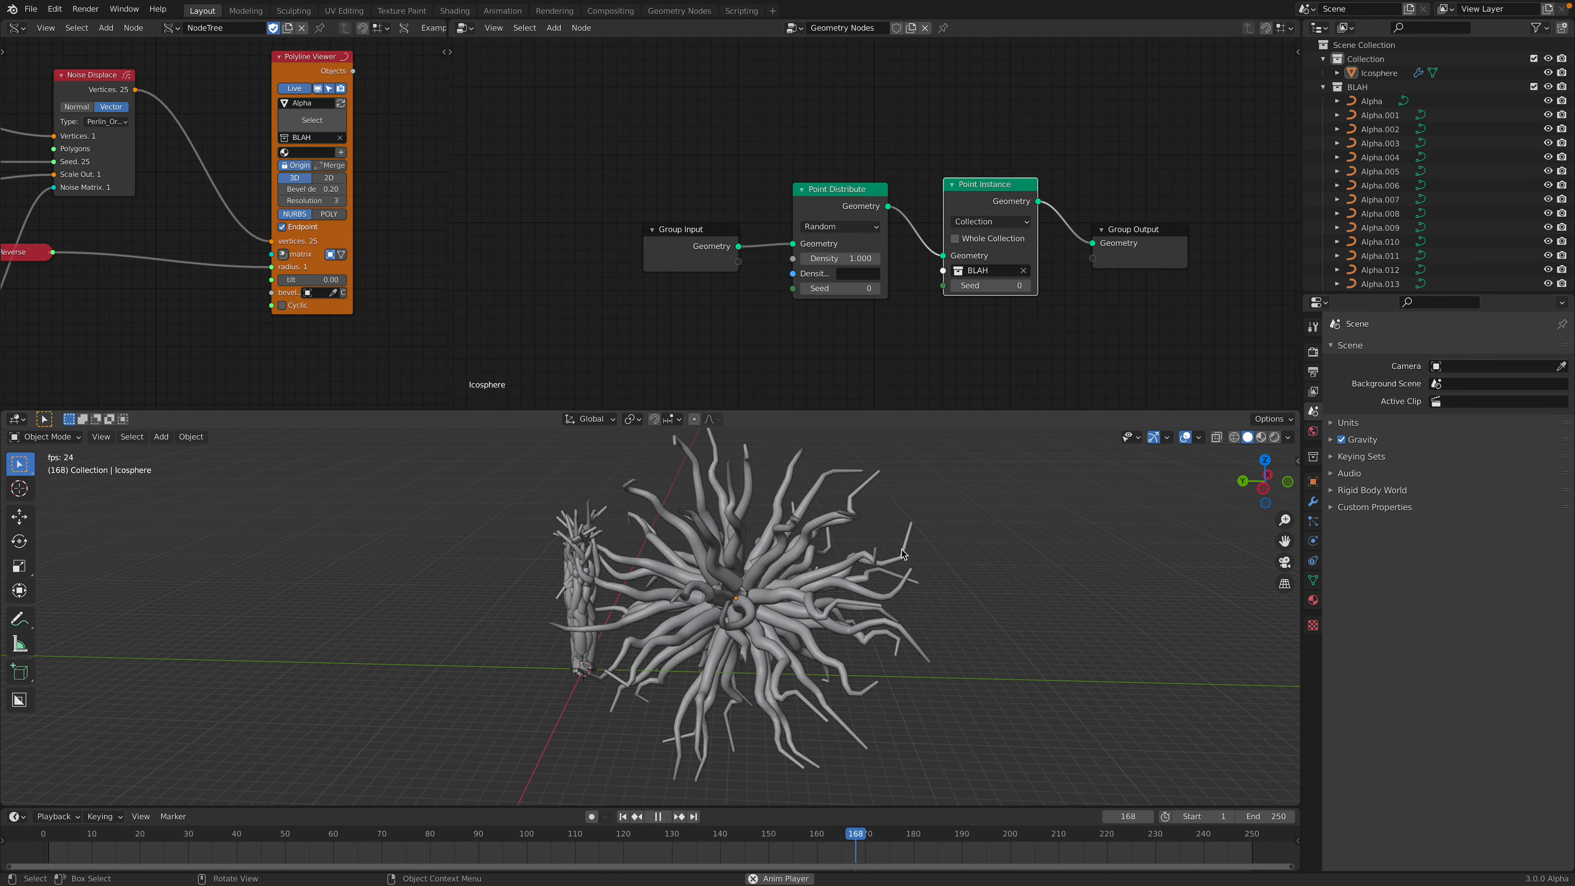
key(space)
click(1378, 73)
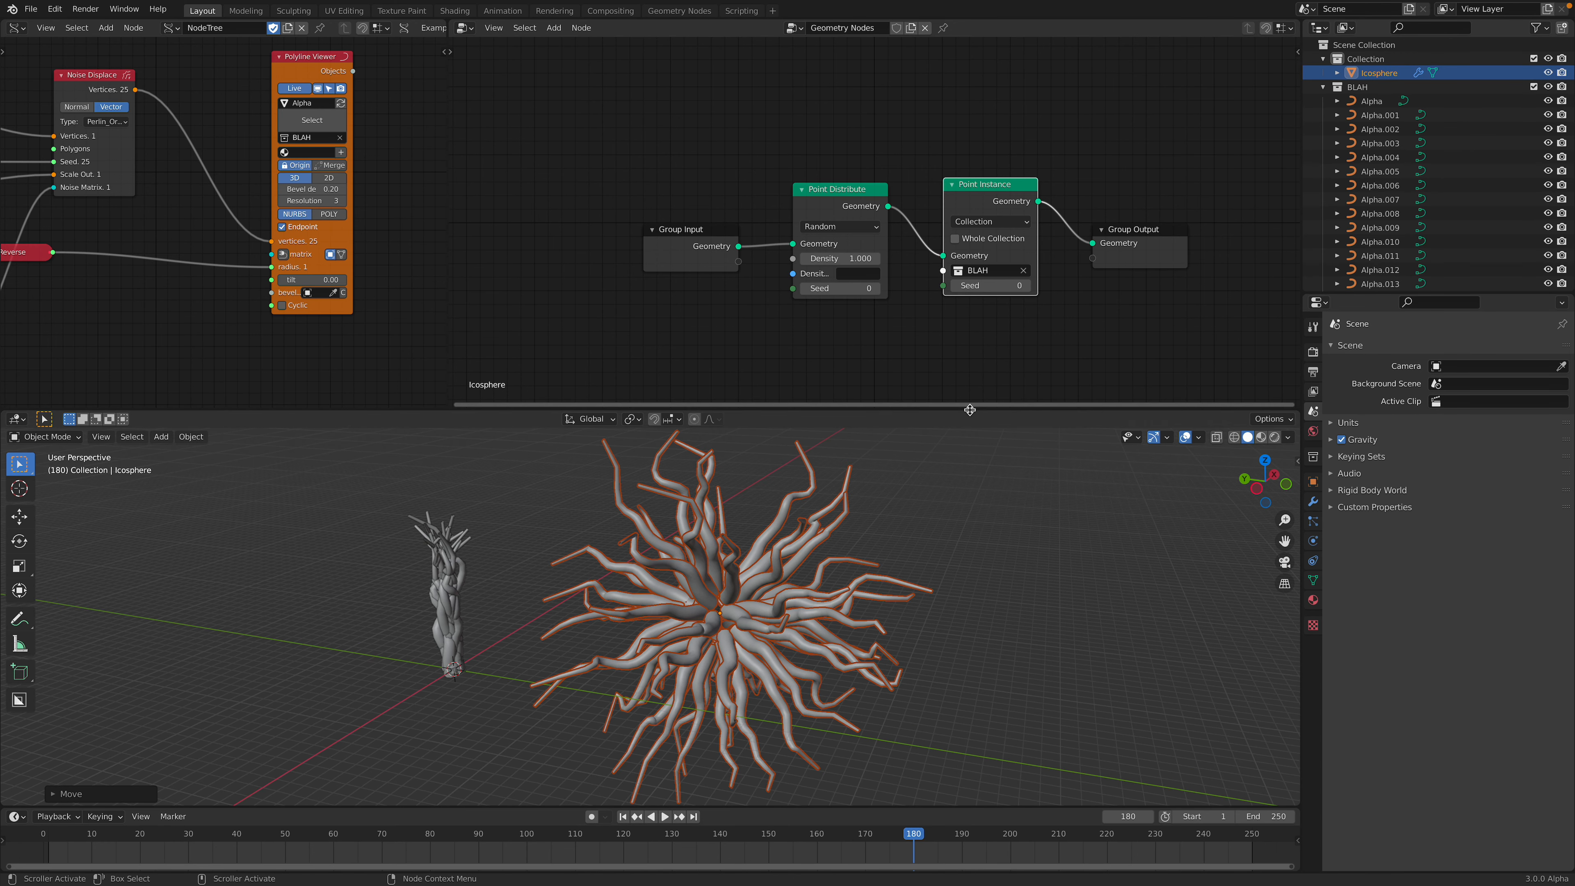
drag(966, 405, 954, 257)
middle_drag(963, 420, 950, 430)
- Play the animation and examine the instanced tentacles up close around the centre of the icosphere
key(space)
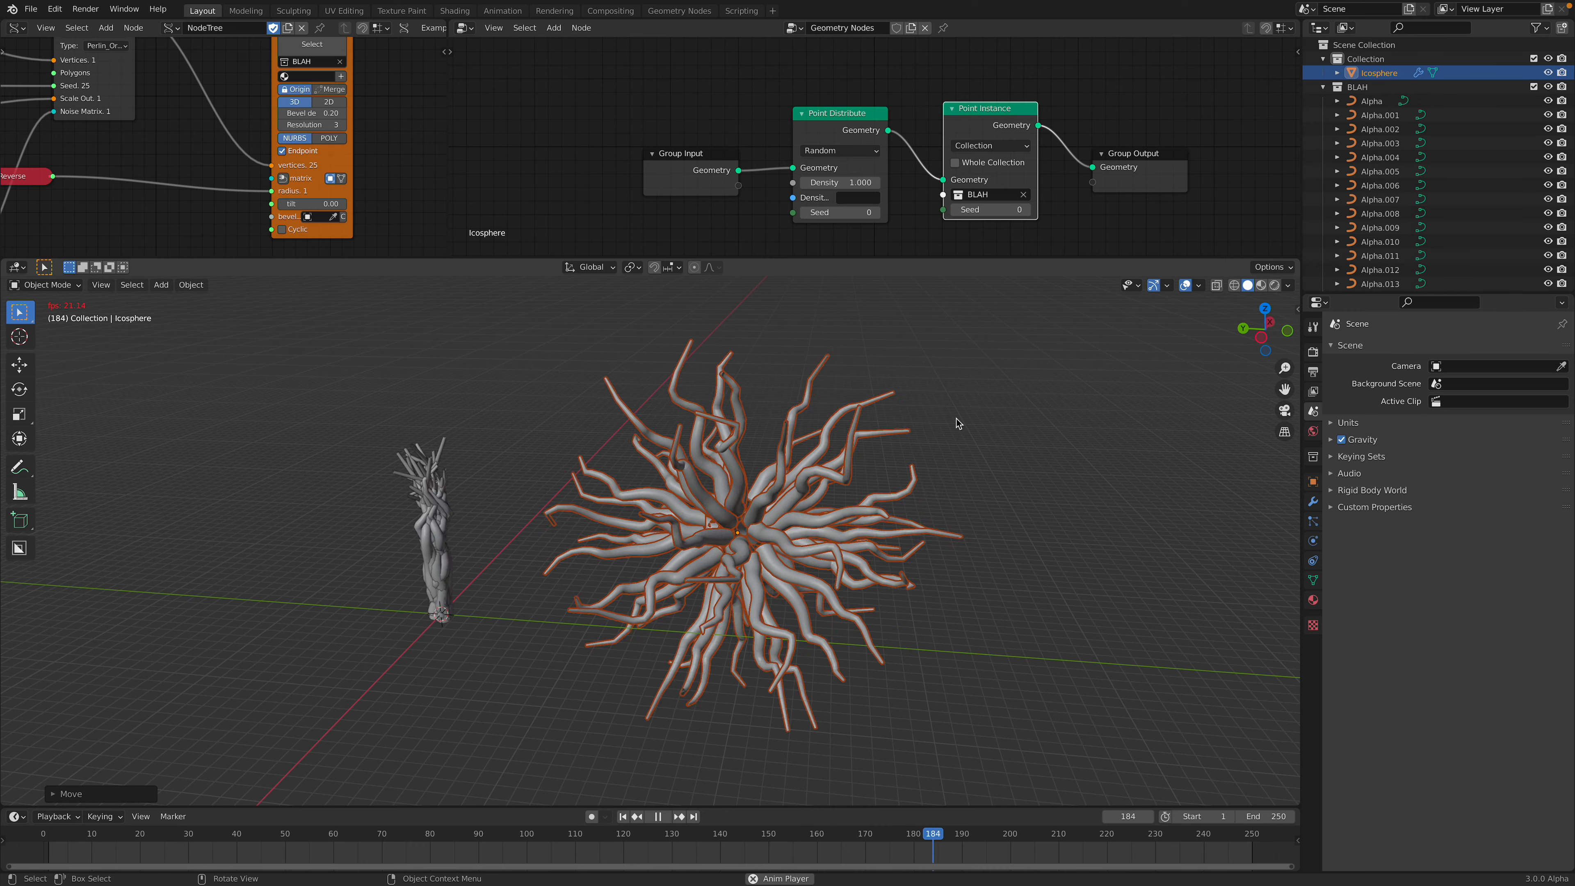
click(950, 430)
scroll(860, 504, up, 2)
key(space)
middle_drag(860, 504, 799, 516)
scroll(835, 510, up, 5)
click(788, 546)
scroll(787, 546, down, 4)
scroll(727, 154, down, 1)
- Move the Group Input and Group Output nodes above the Point Distribute and Point Instance nodes
middle_drag(726, 154, 709, 187)
drag(709, 187, 670, 70)
drag(1099, 201, 1133, 93)
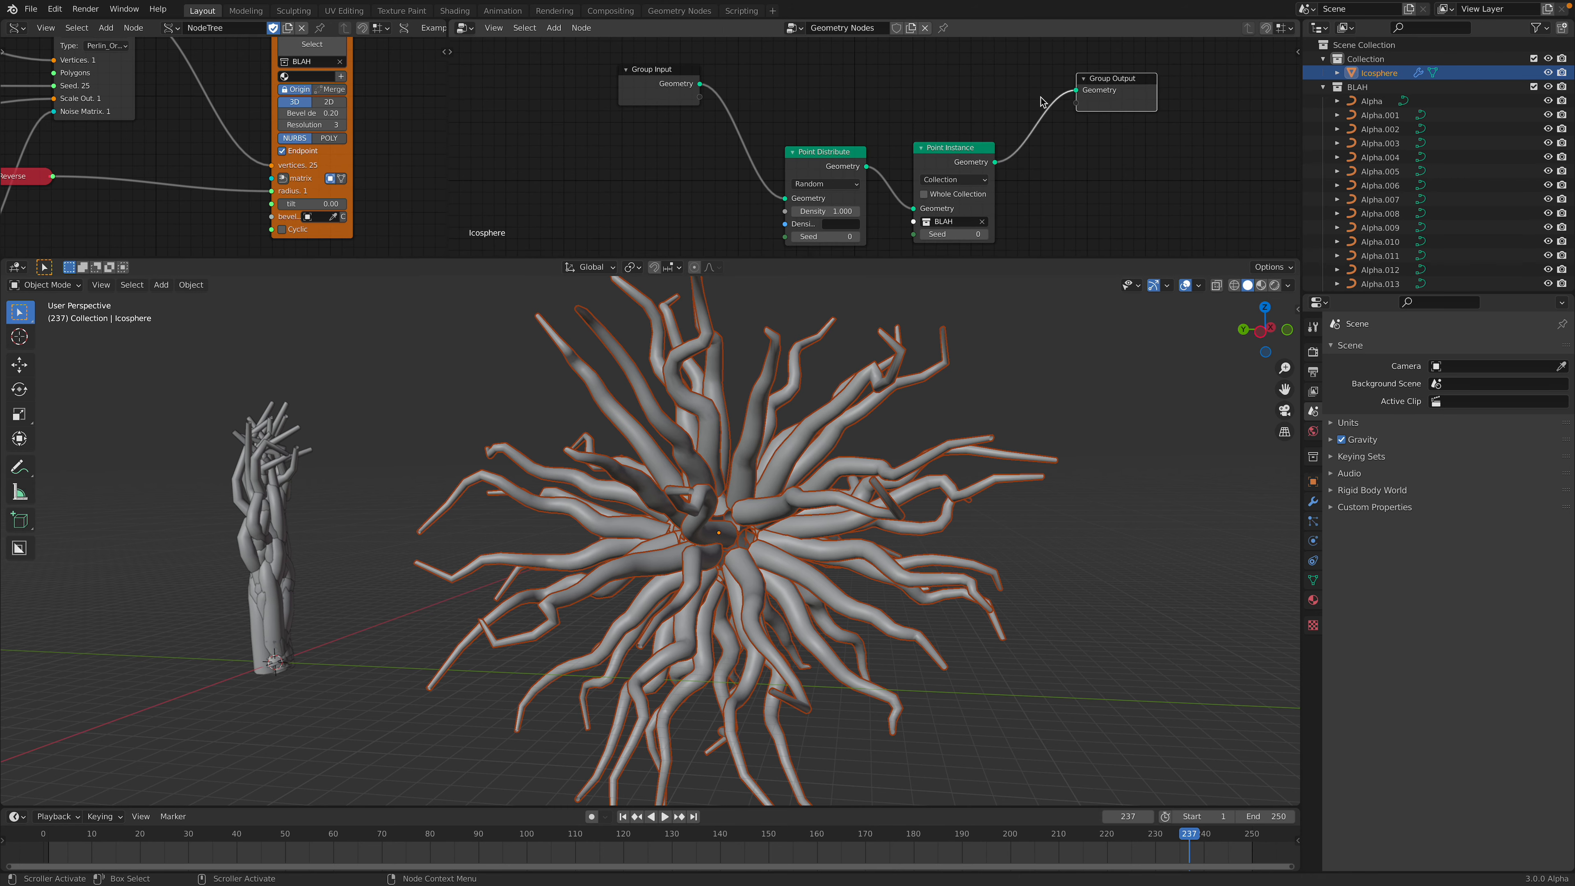
- Insert a Join Geometry node before Group Output and connect Group Input's Geometry to it as well
middle_drag(997, 70, 1000, 121)
key(shift+a)
key(s)
key(Return)
key(shift+a)
key(s)
key(Return)
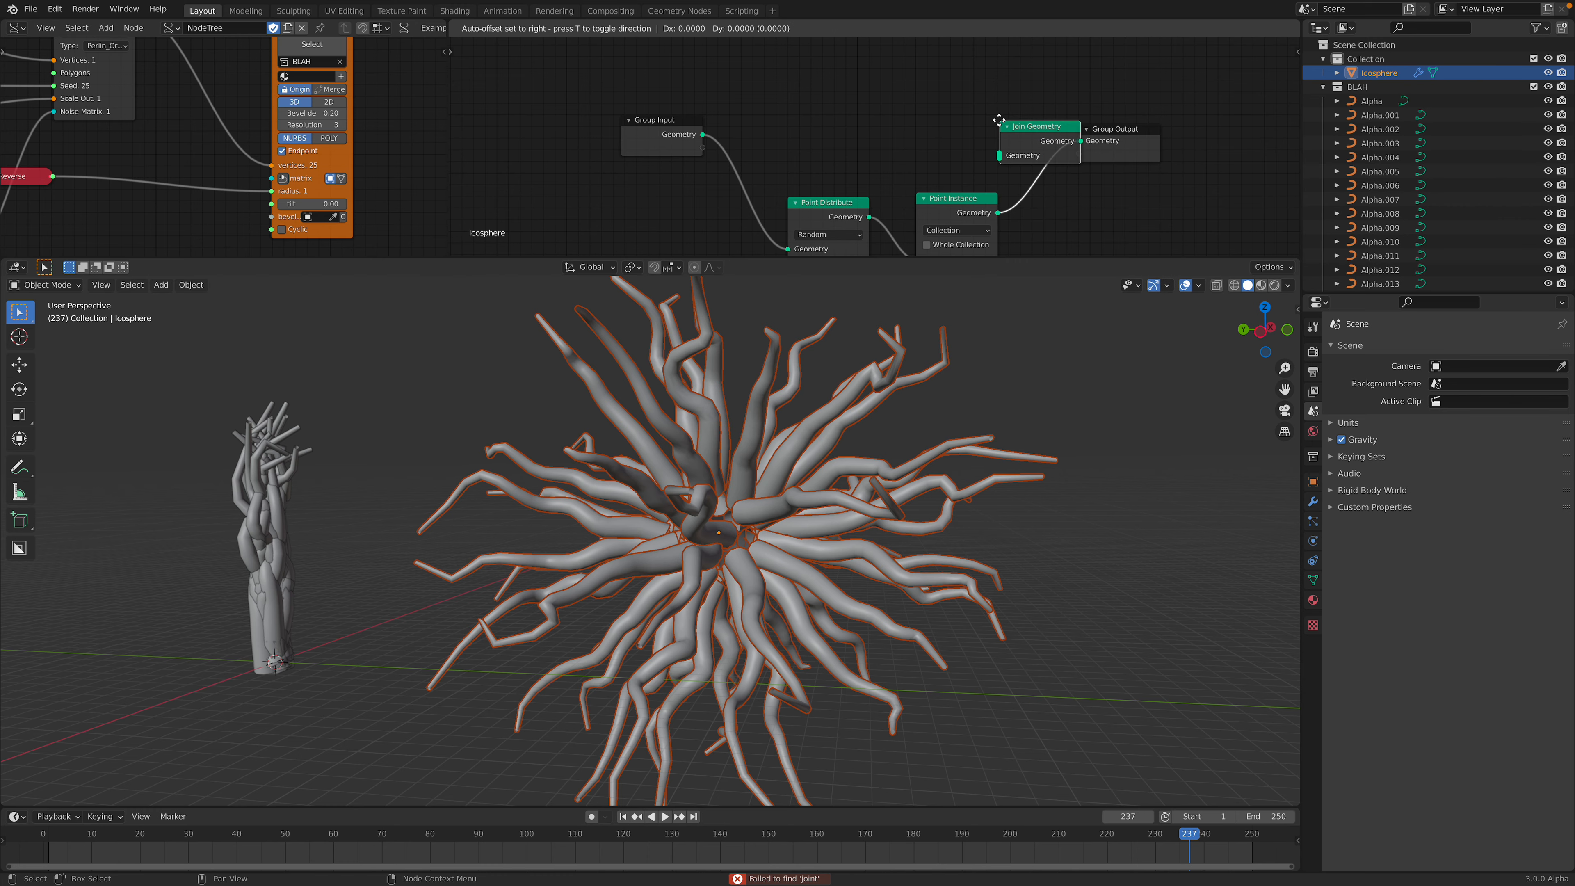
click(961, 131)
drag(1032, 166, 1044, 155)
- Play the animation of the joined icosphere and tentacles and view it from another angle
middle_drag(719, 496, 868, 550)
key(space)
scroll(1101, 531, down, 3)
click(1094, 529)
middle_drag(1019, 516, 775, 509)
key(space)
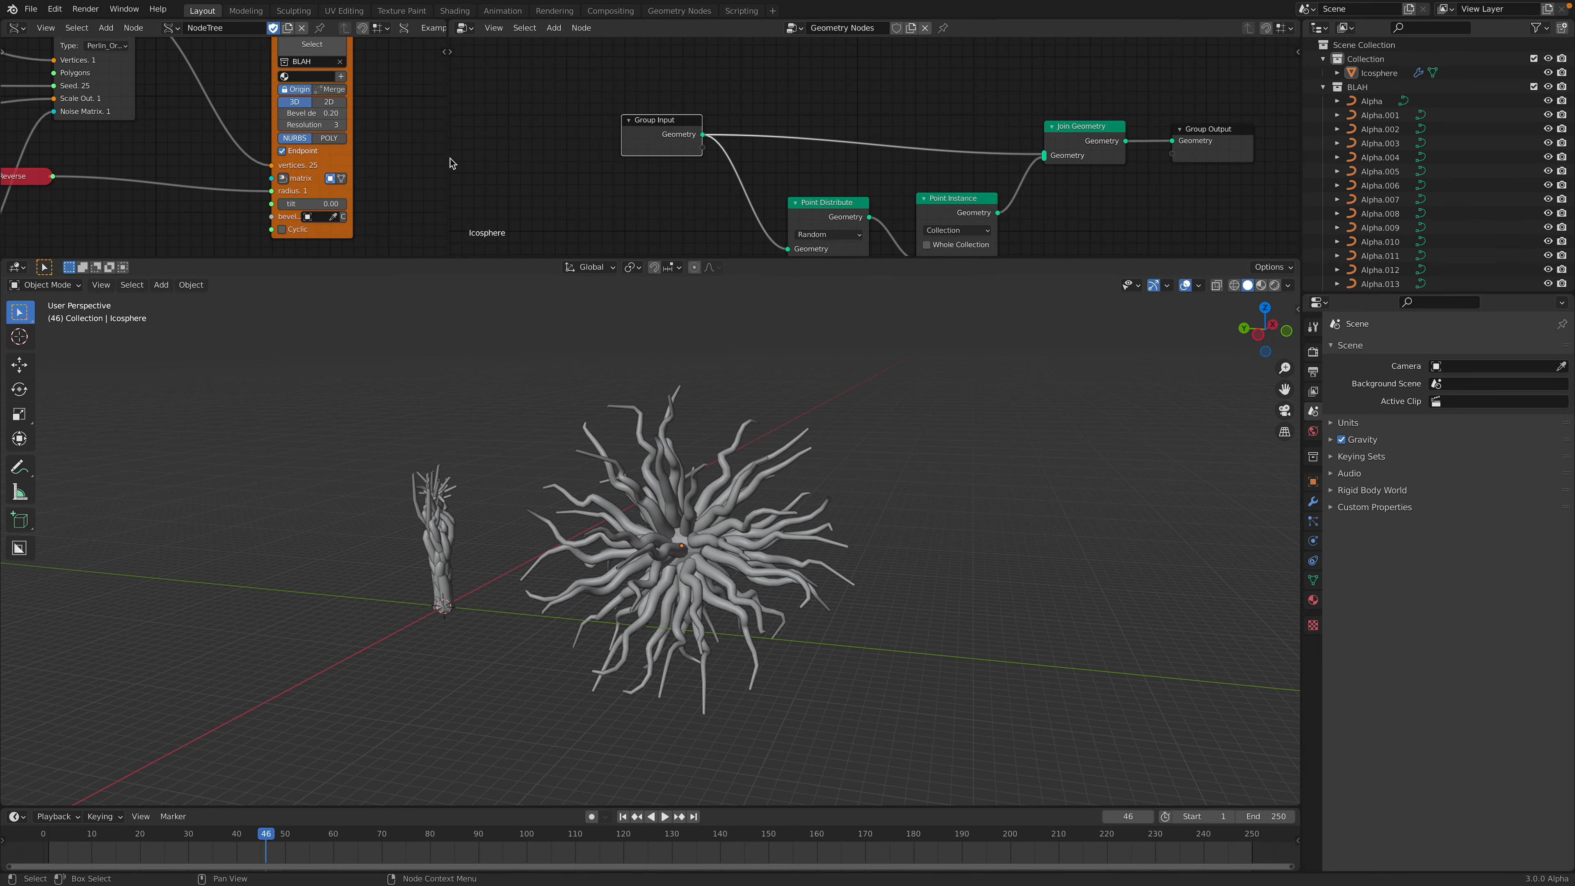
- Widen the Sverchok node area and set the stop value of the seed Number Range to 1
drag(459, 159, 516, 164)
middle_drag(13, 179, 440, 137)
middle_drag(181, 157, 345, 202)
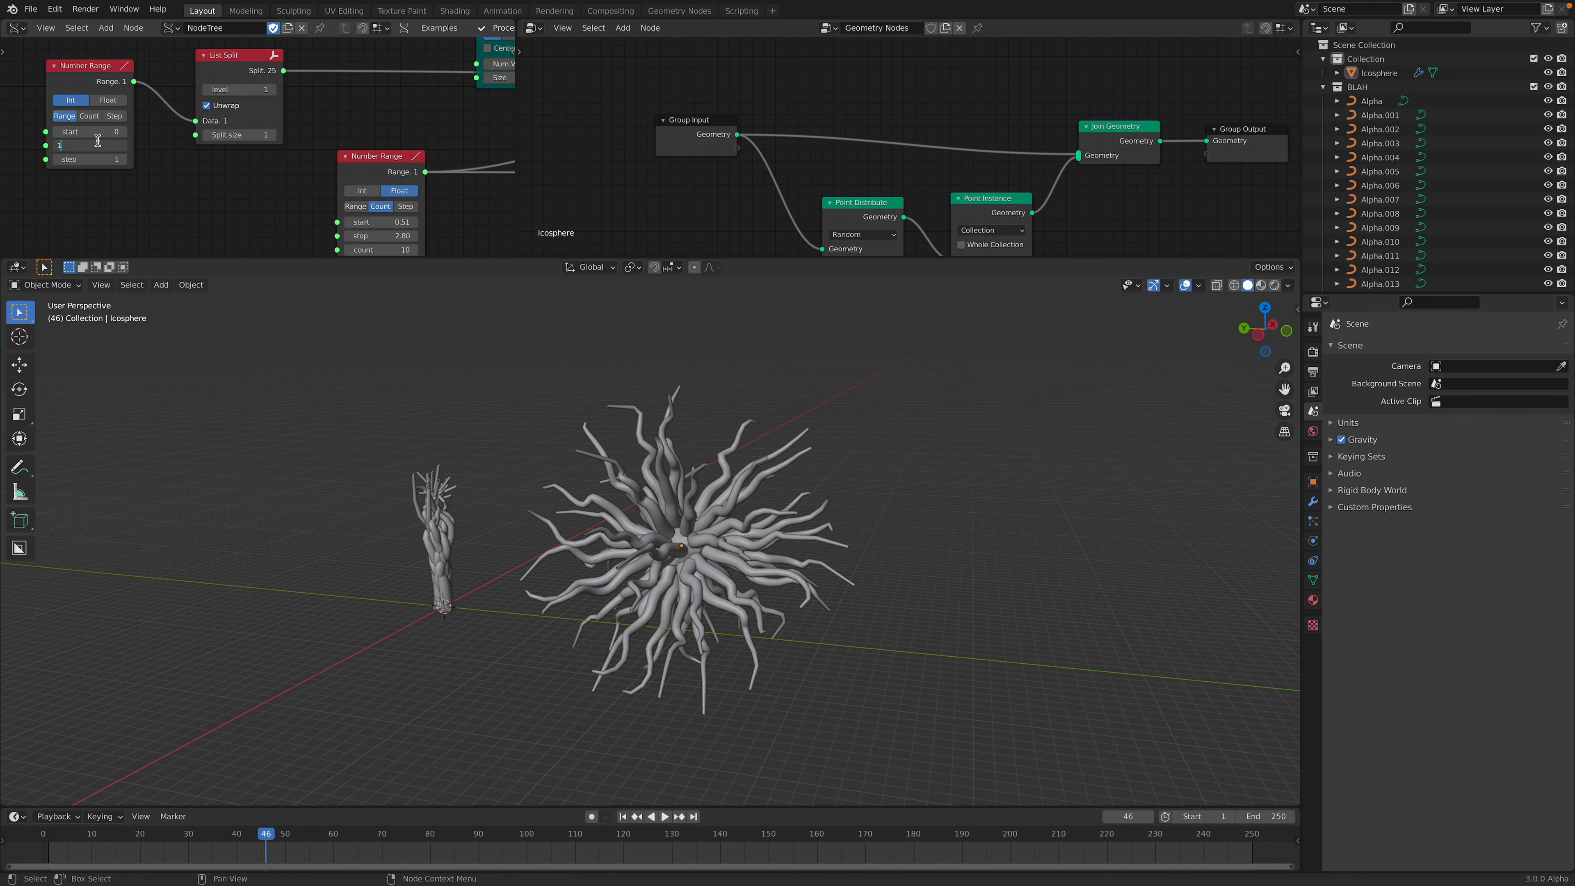
key(Return)
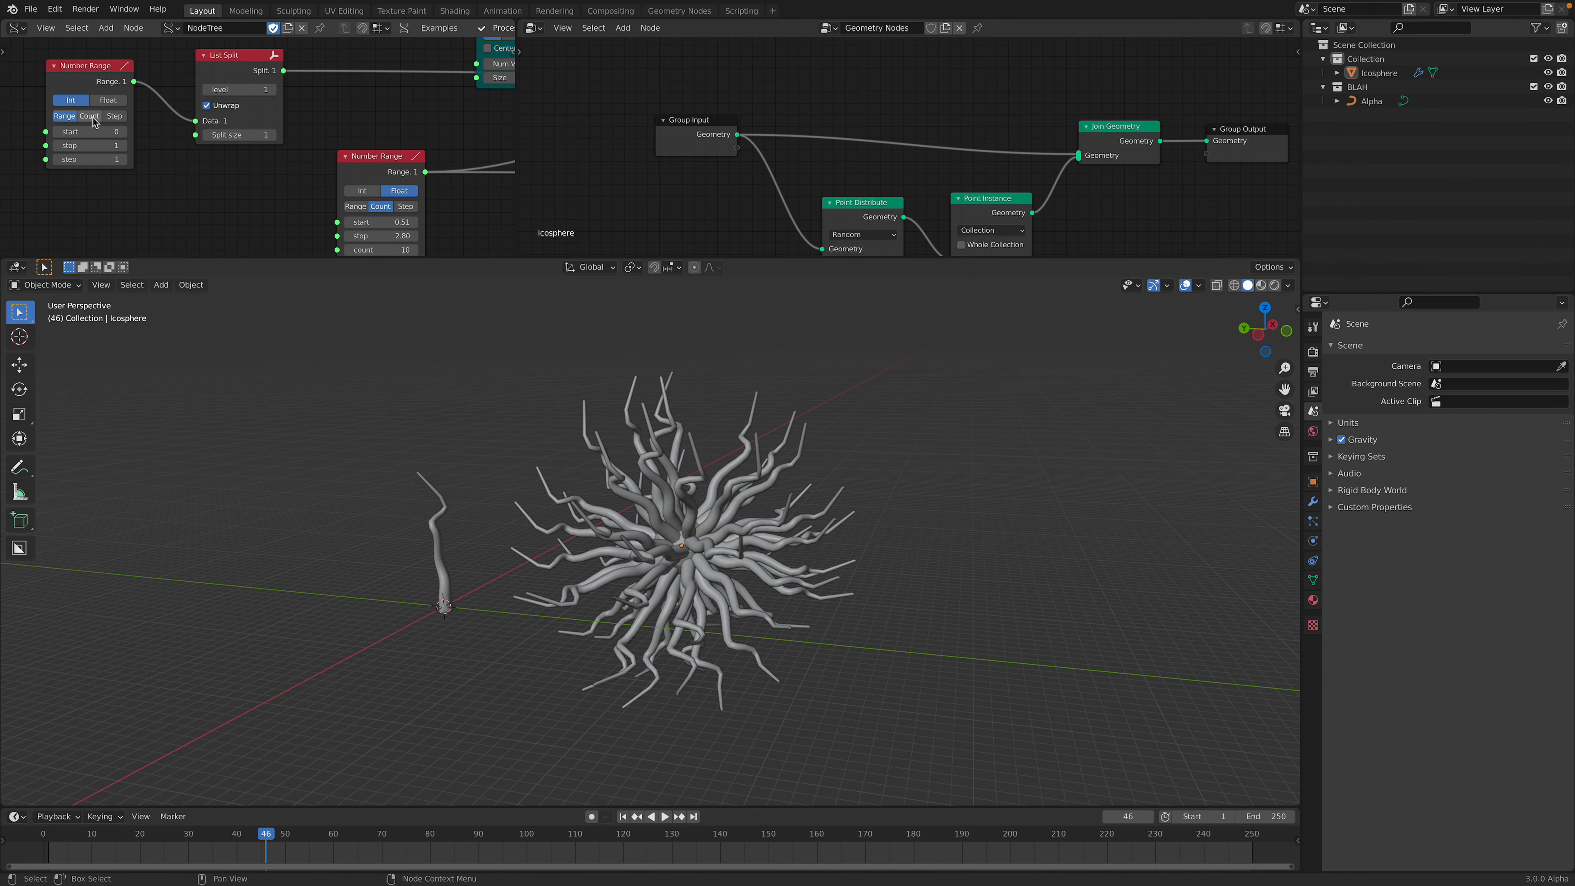
- Switch the seed Number Range to Step mode and set its count to 100
click(109, 117)
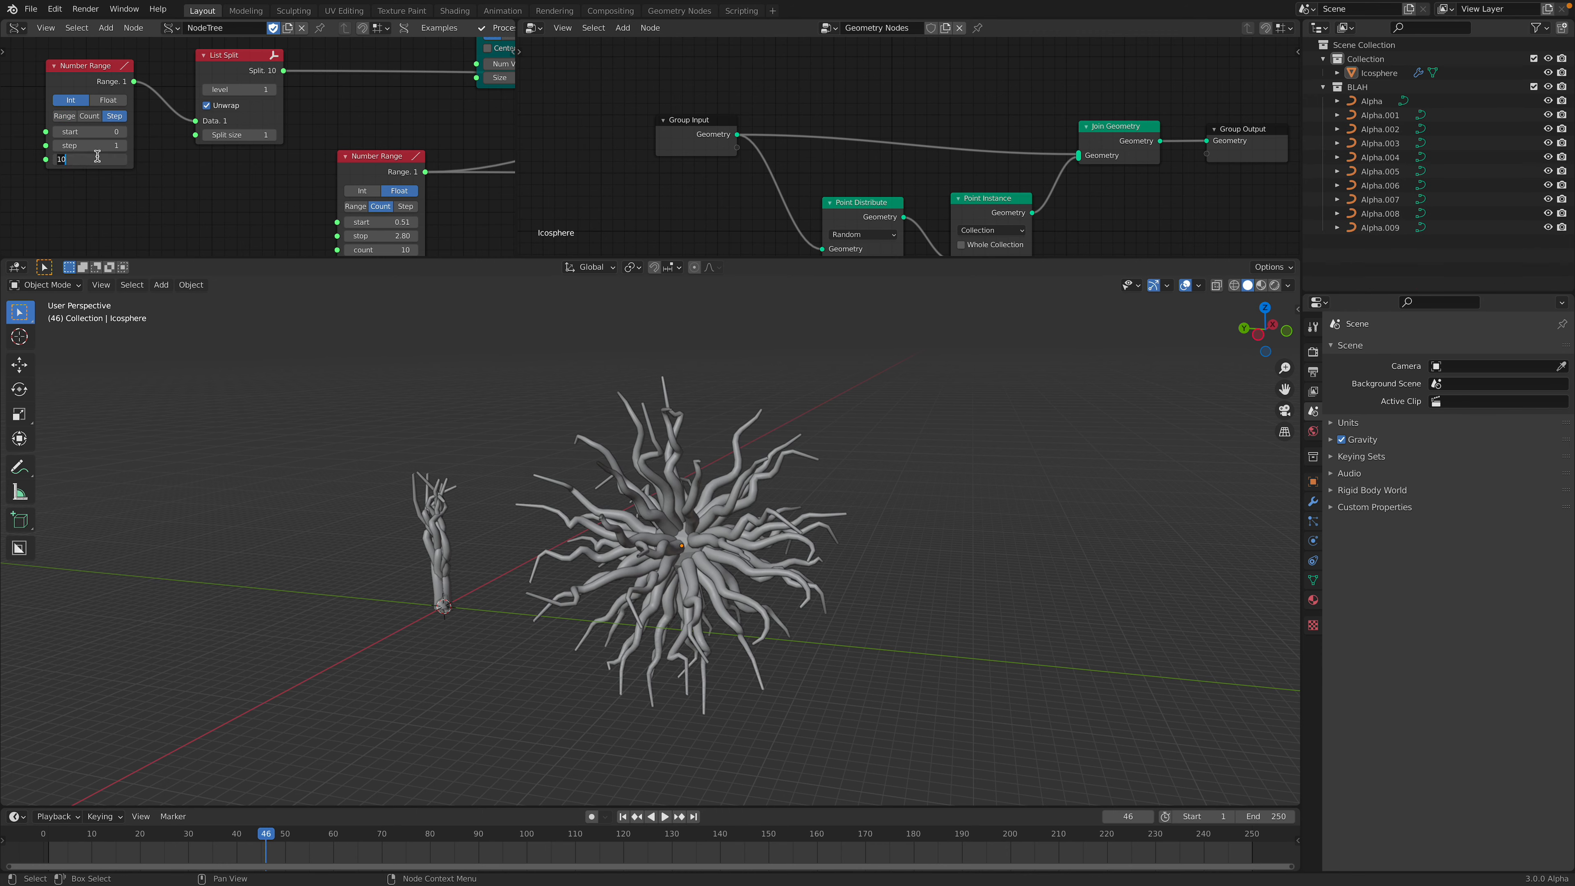
text(0)
key(Return)
- Play back the tentacle animation from other angles, stop it and save the file
key(space)
scroll(750, 580, up, 2)
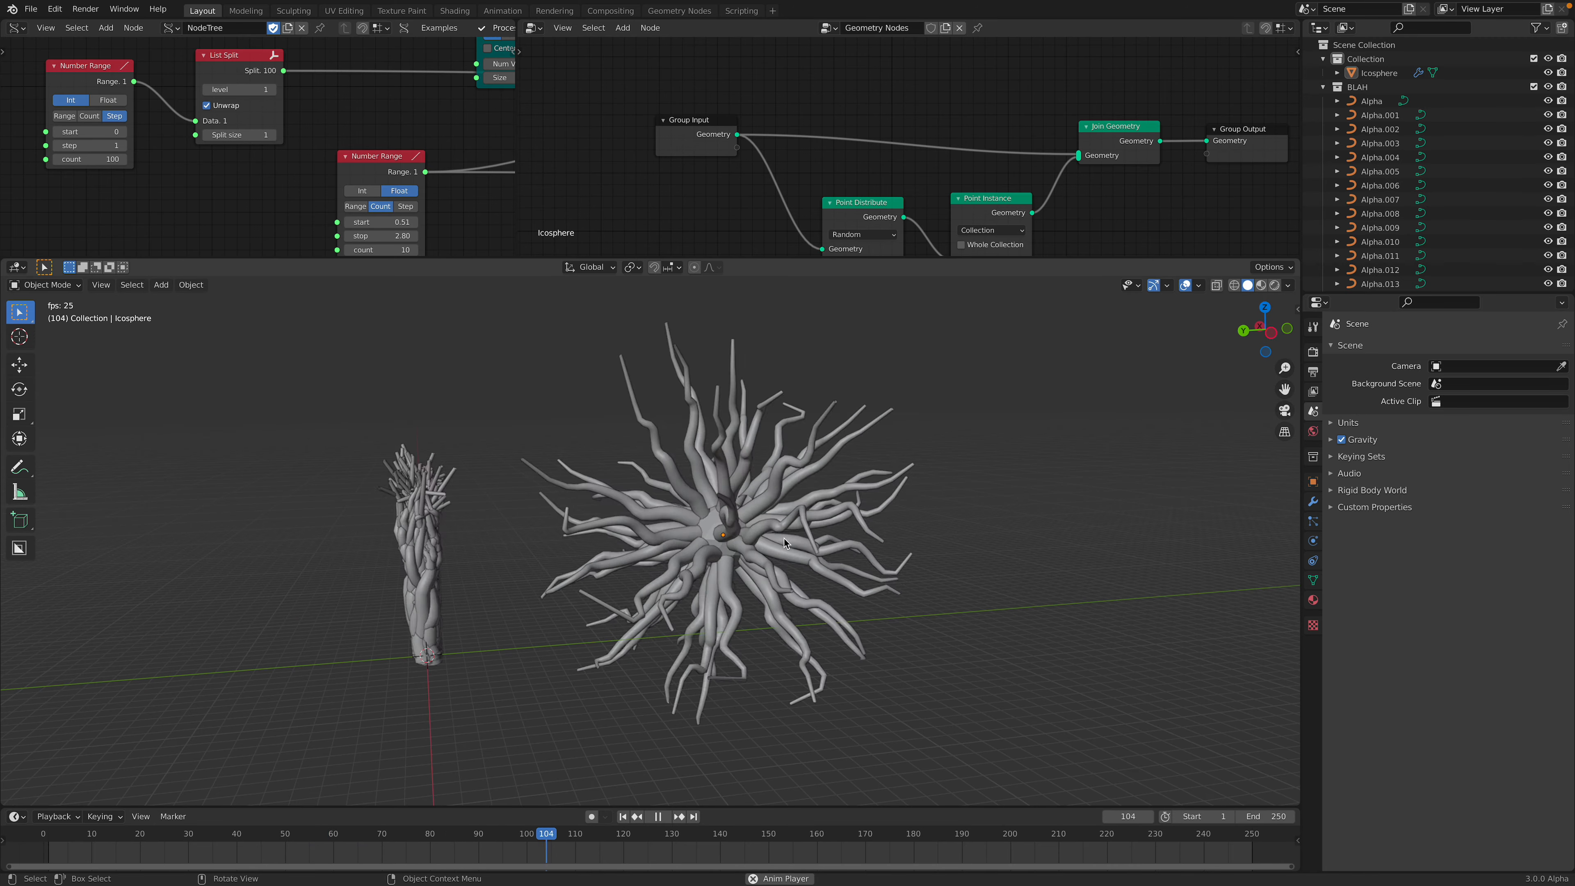
middle_drag(754, 568, 751, 629)
key(space)
key(ctrl+s)
- Widen the Sverchok node area and make both node editors taller
middle_drag(220, 91, 246, 218)
scroll(372, 149, down, 4)
middle_drag(375, 148, 204, 122)
drag(515, 169, 732, 134)
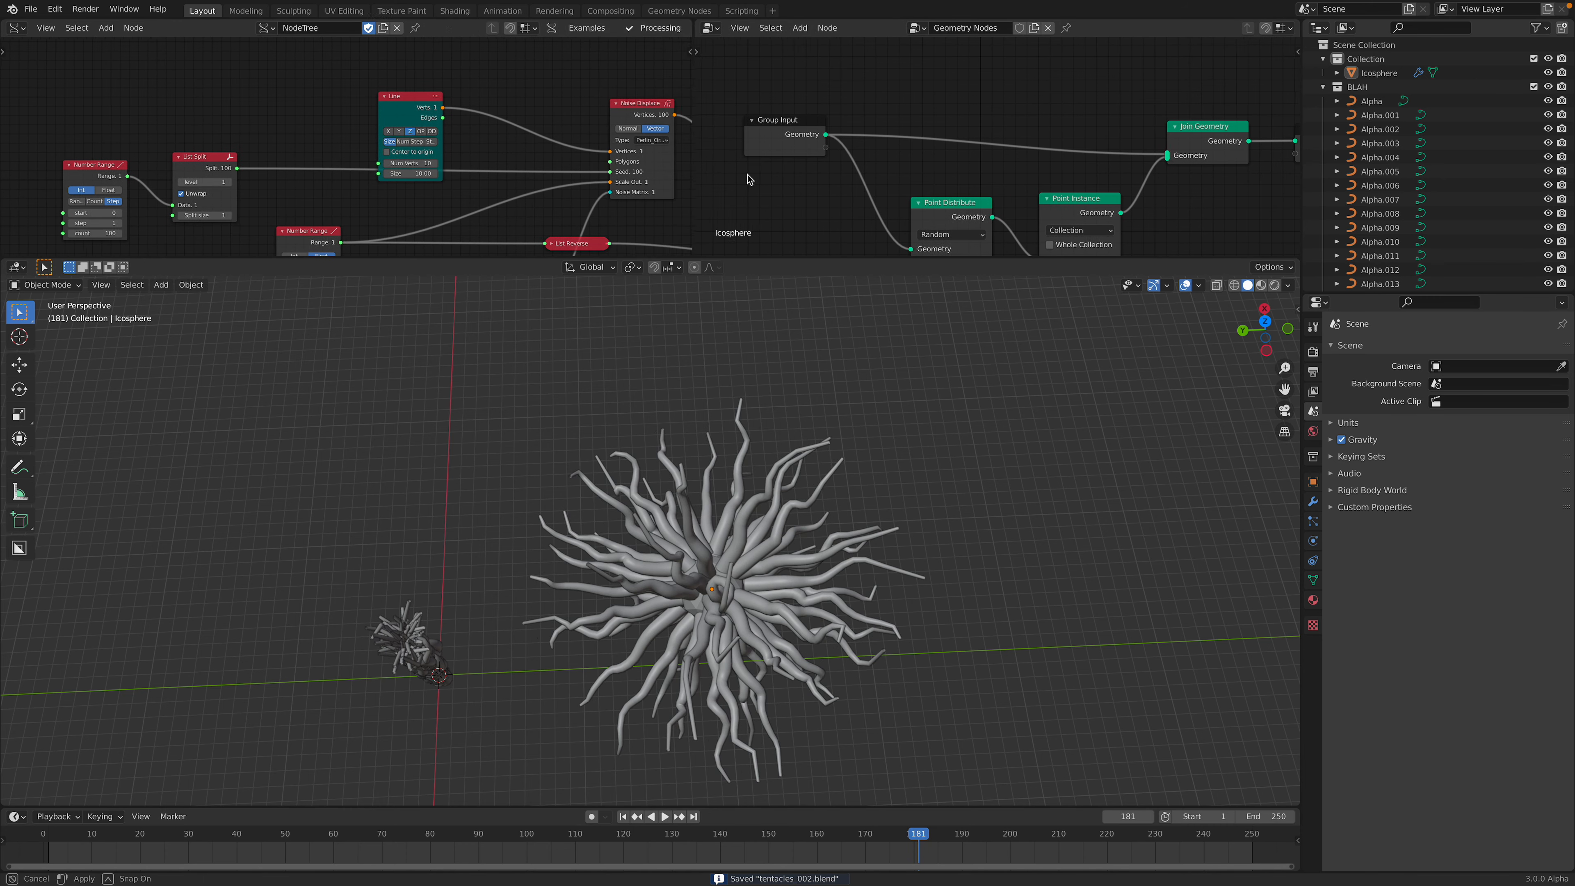
scroll(434, 155, up, 2)
drag(389, 258, 389, 439)
middle_drag(387, 256, 354, 203)
scroll(356, 205, up, 2)
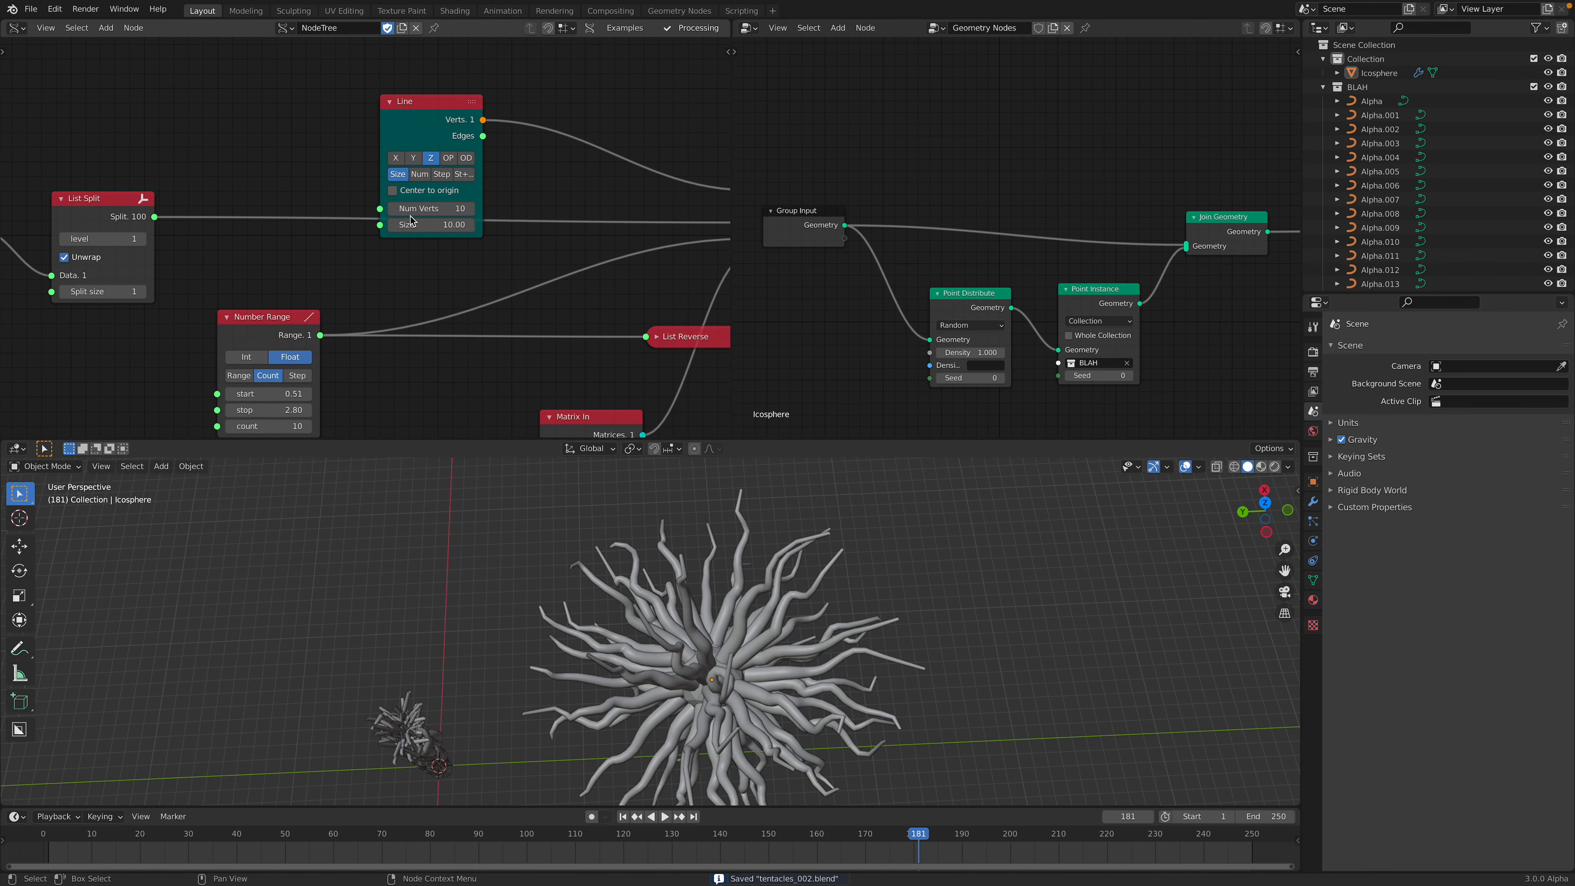
- Display the Polyline Viewer node's extended properties and briefly play the animation
click(512, 206)
scroll(512, 208, down, 3)
middle_drag(634, 218, 261, 169)
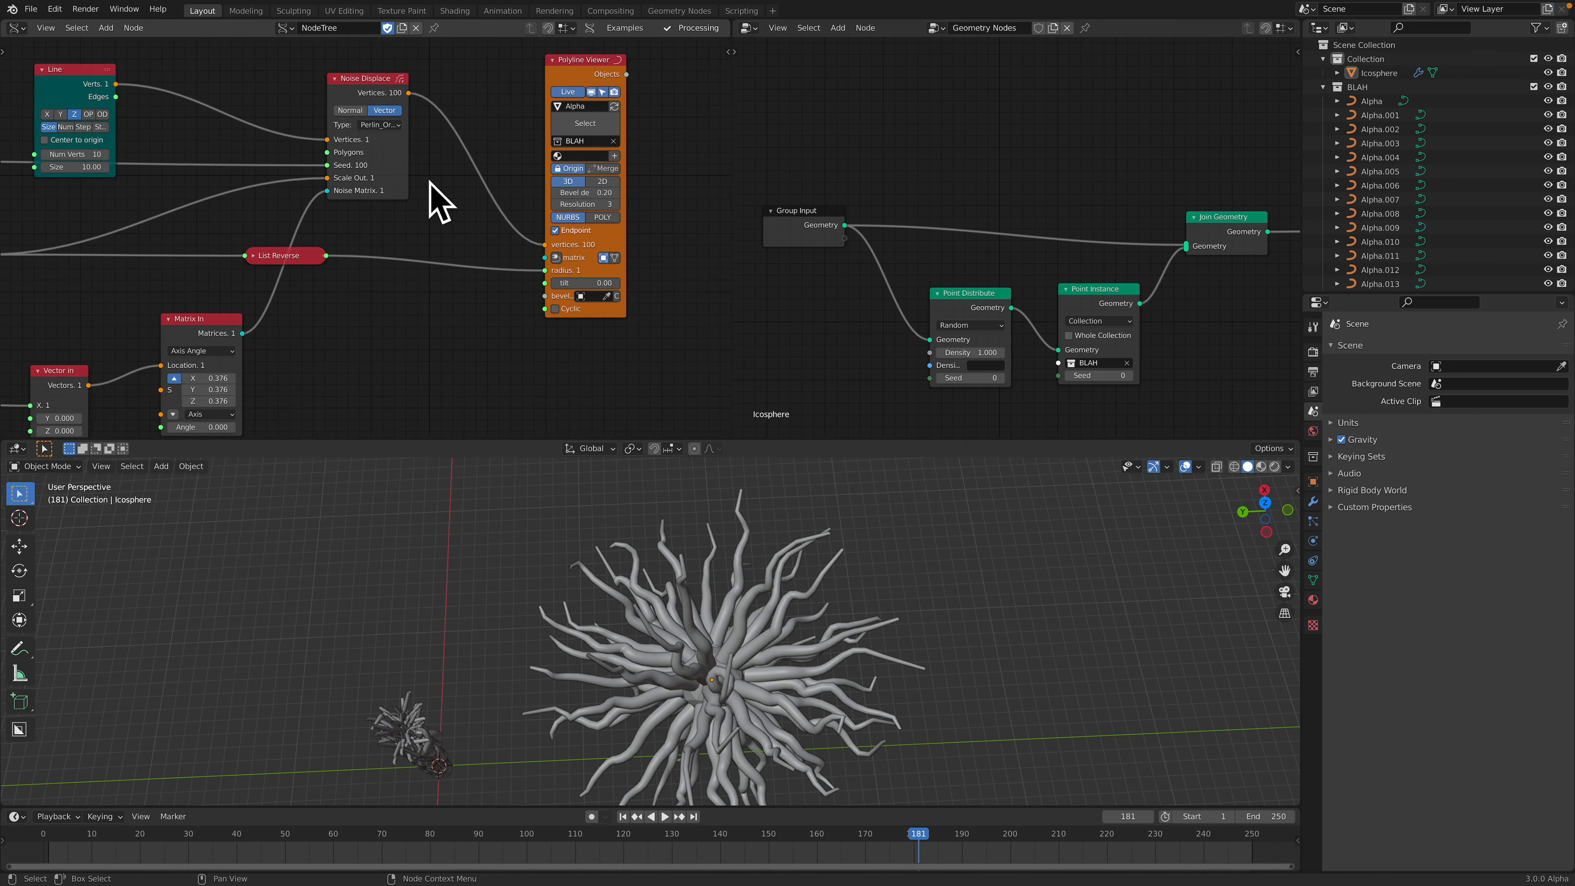
middle_drag(429, 183, 274, 196)
click(726, 53)
click(725, 191)
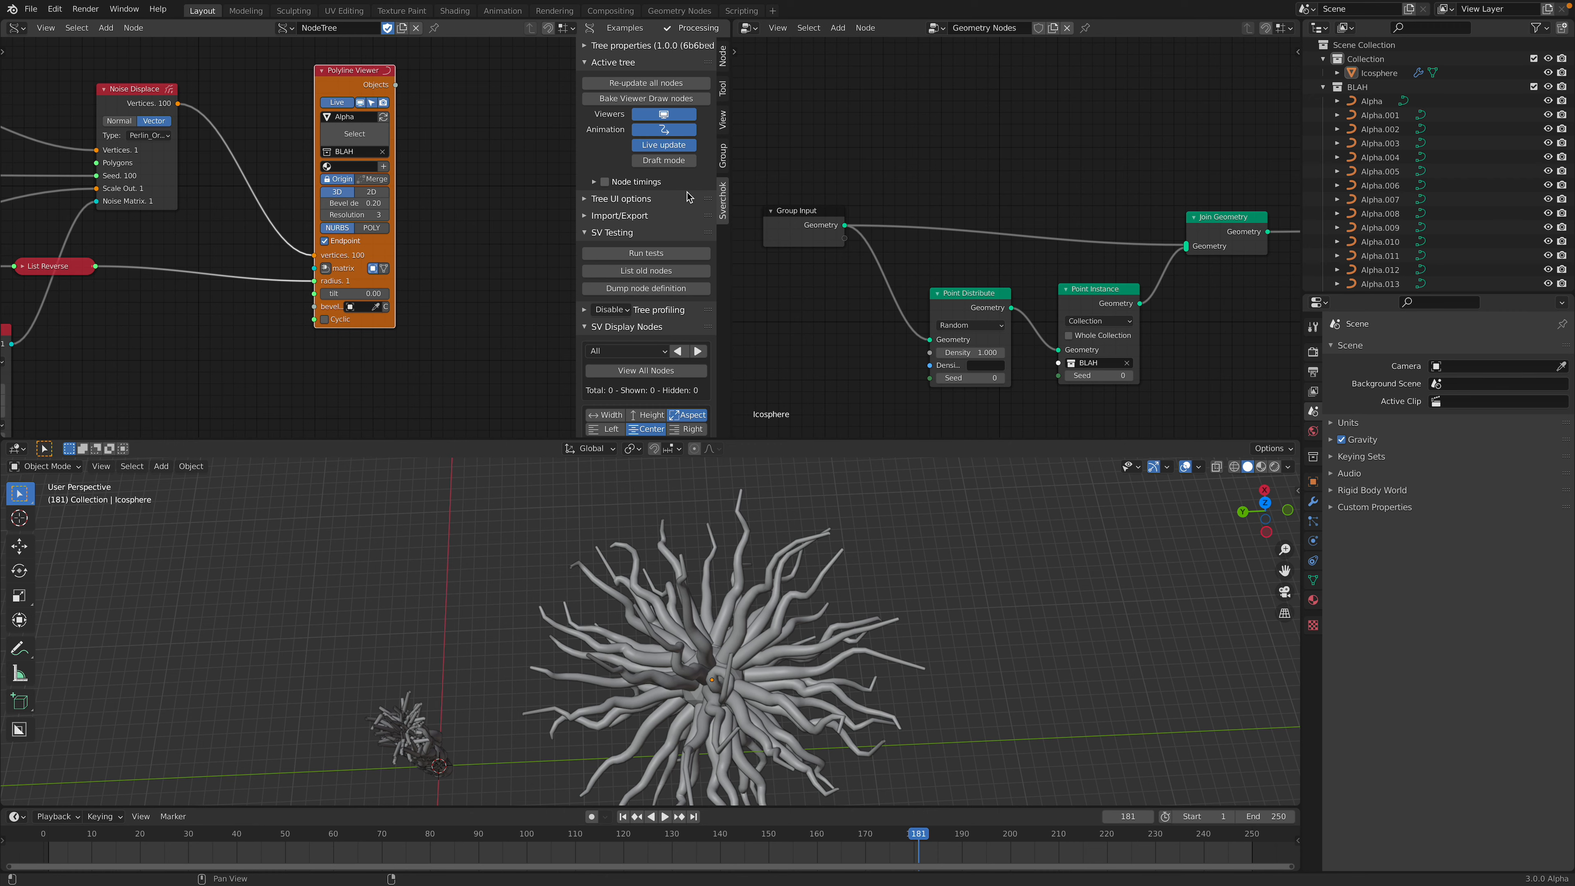
click(723, 56)
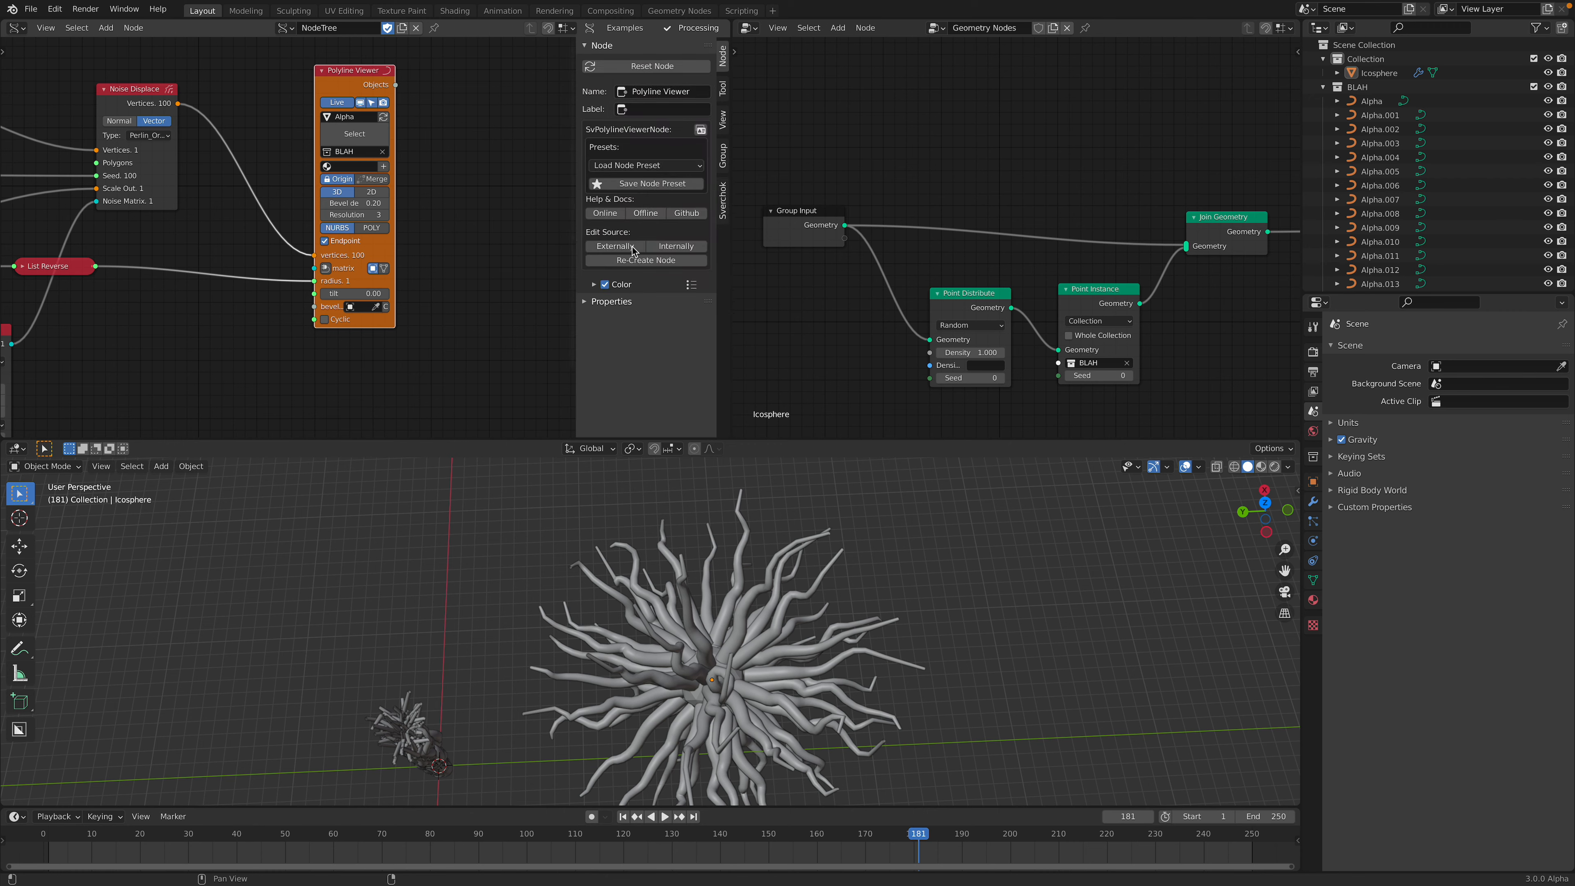
click(614, 301)
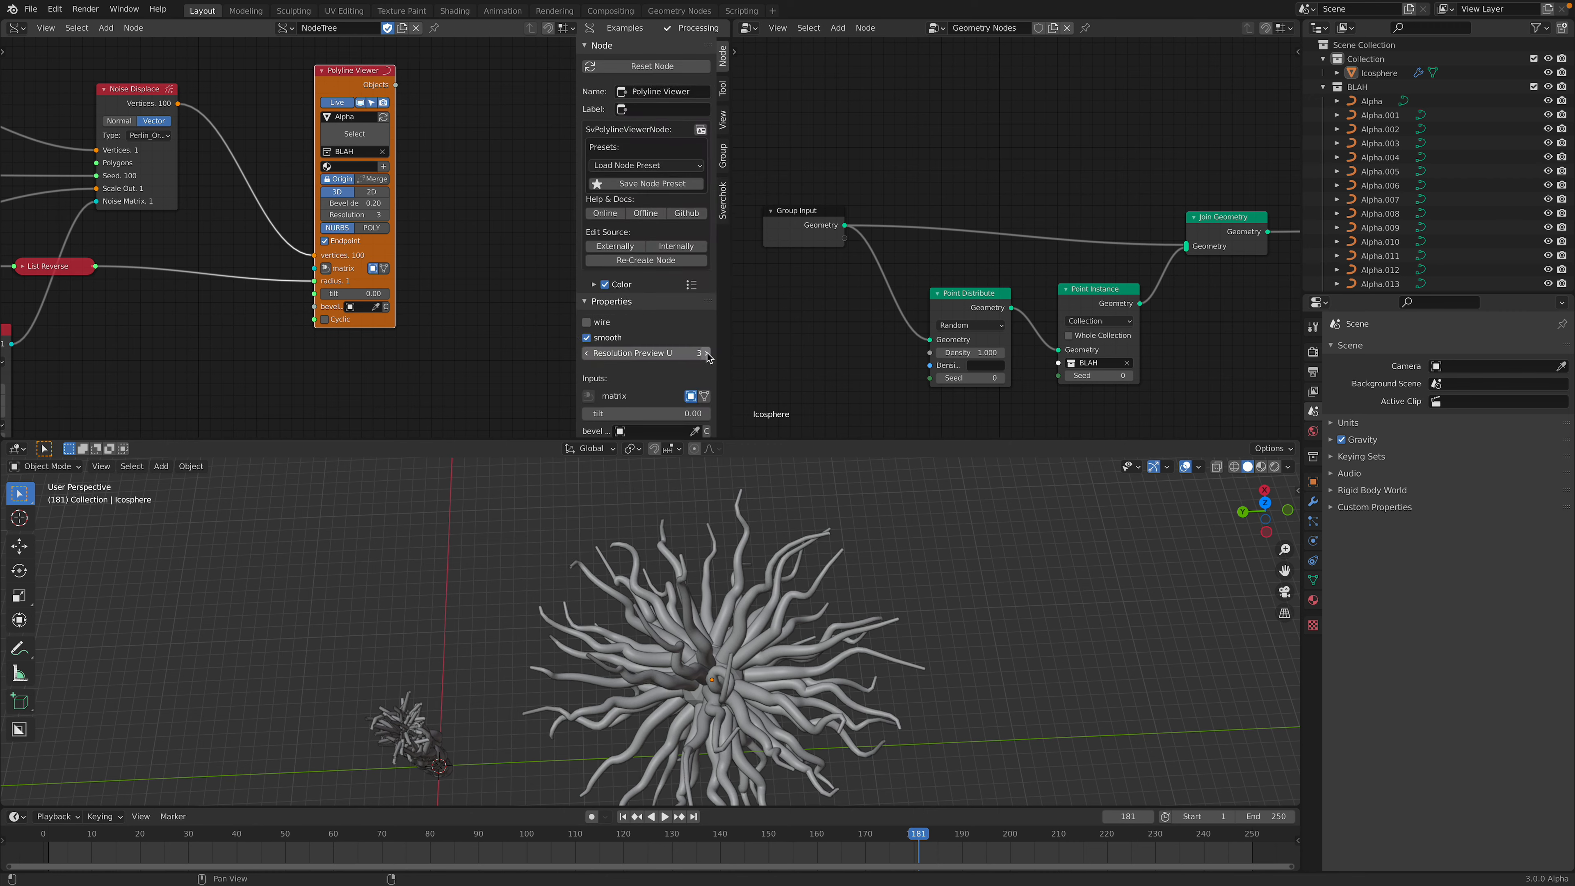
middle_drag(798, 612, 776, 609)
key(space)
key(space)
- Set the Line node's Num Verts to 20 and preview the animation
middle_drag(203, 217, 376, 199)
drag(245, 196, 240, 153)
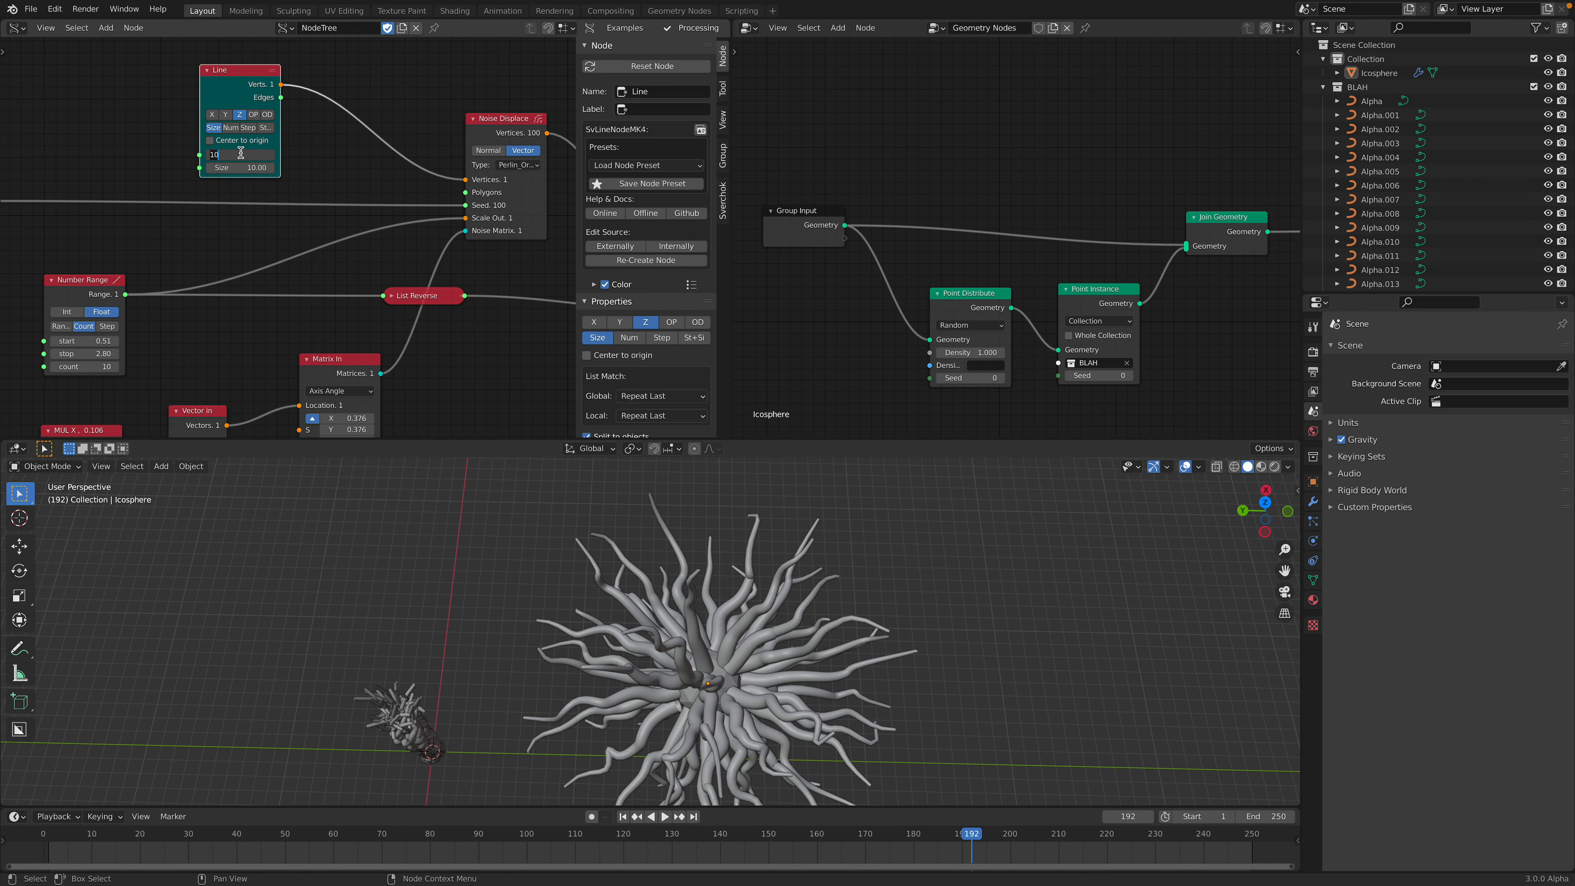
text(20)
key(Return)
middle_drag(516, 562, 528, 524)
key(space)
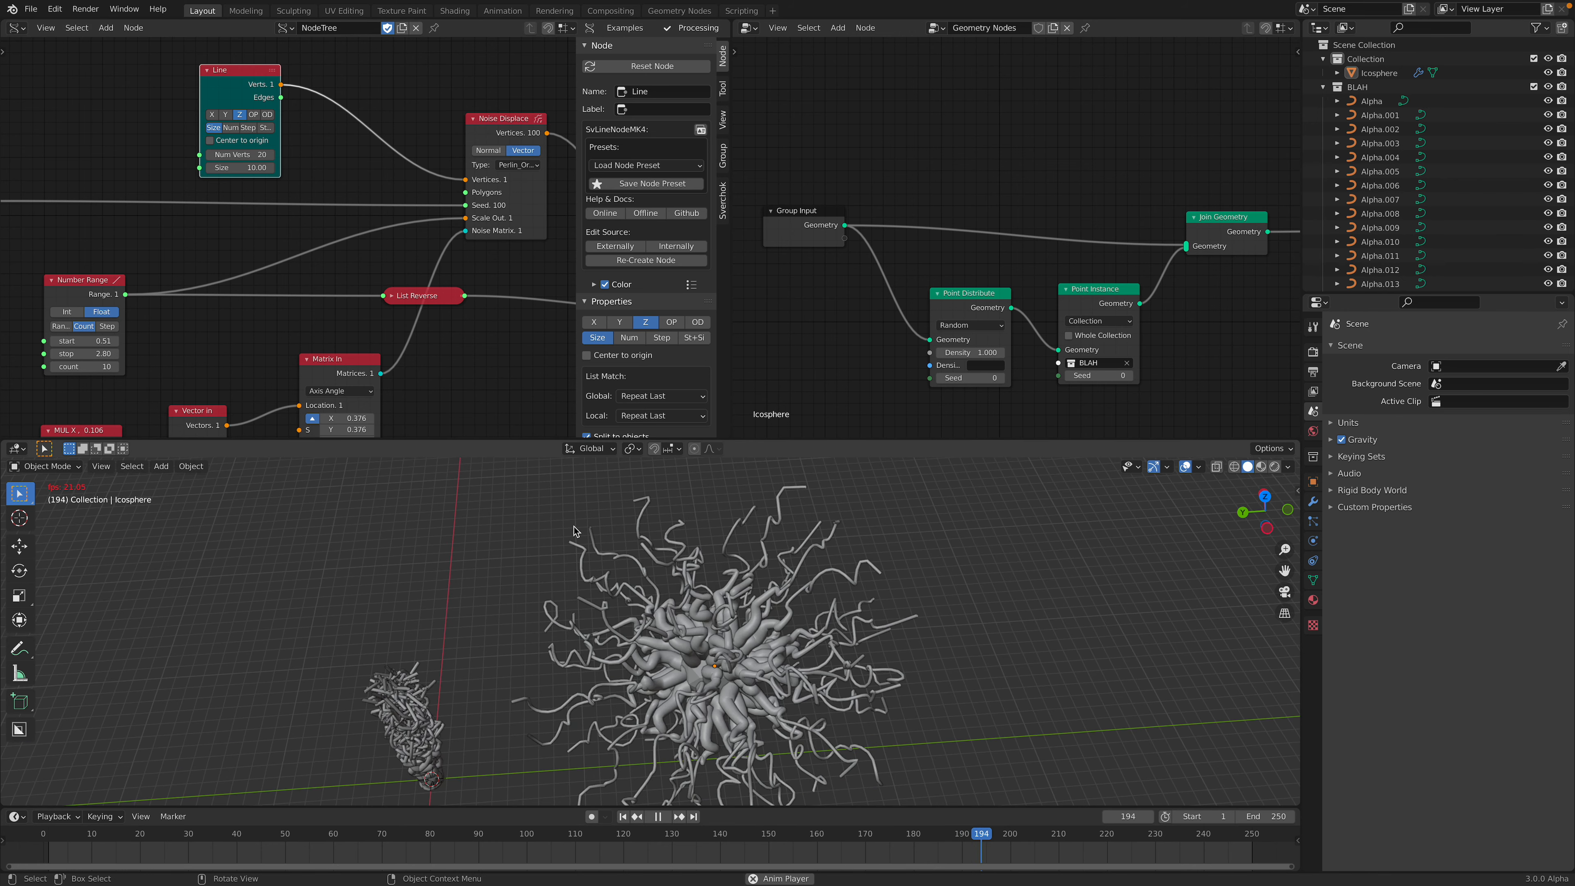
key(space)
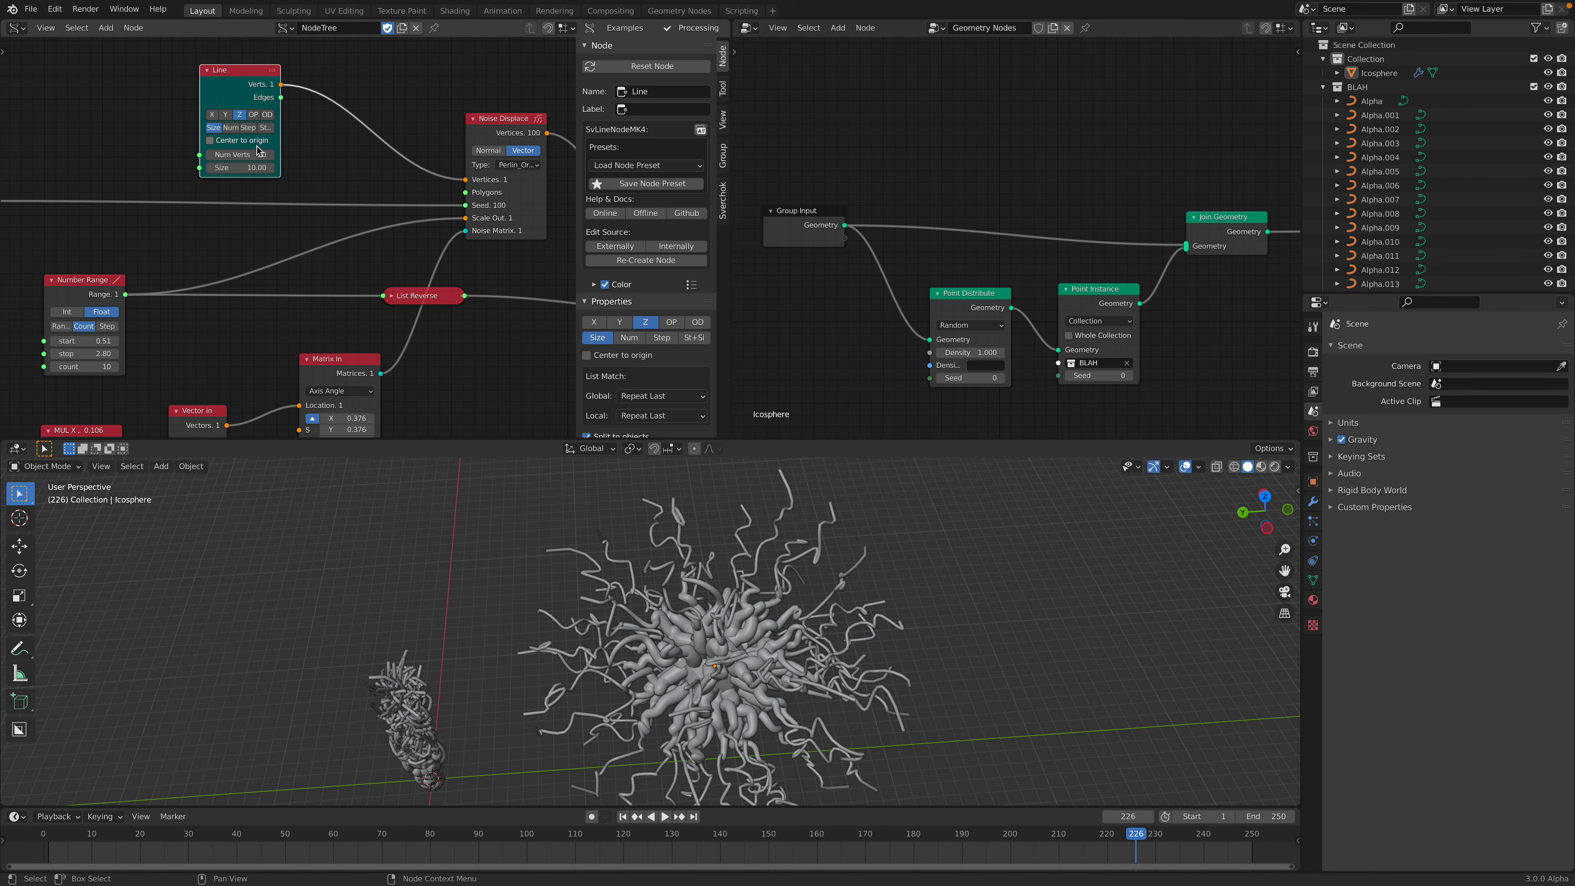
- Set the Line node's Num Verts to 8 and preview the animation
middle_drag(772, 670, 758, 640)
key(space)
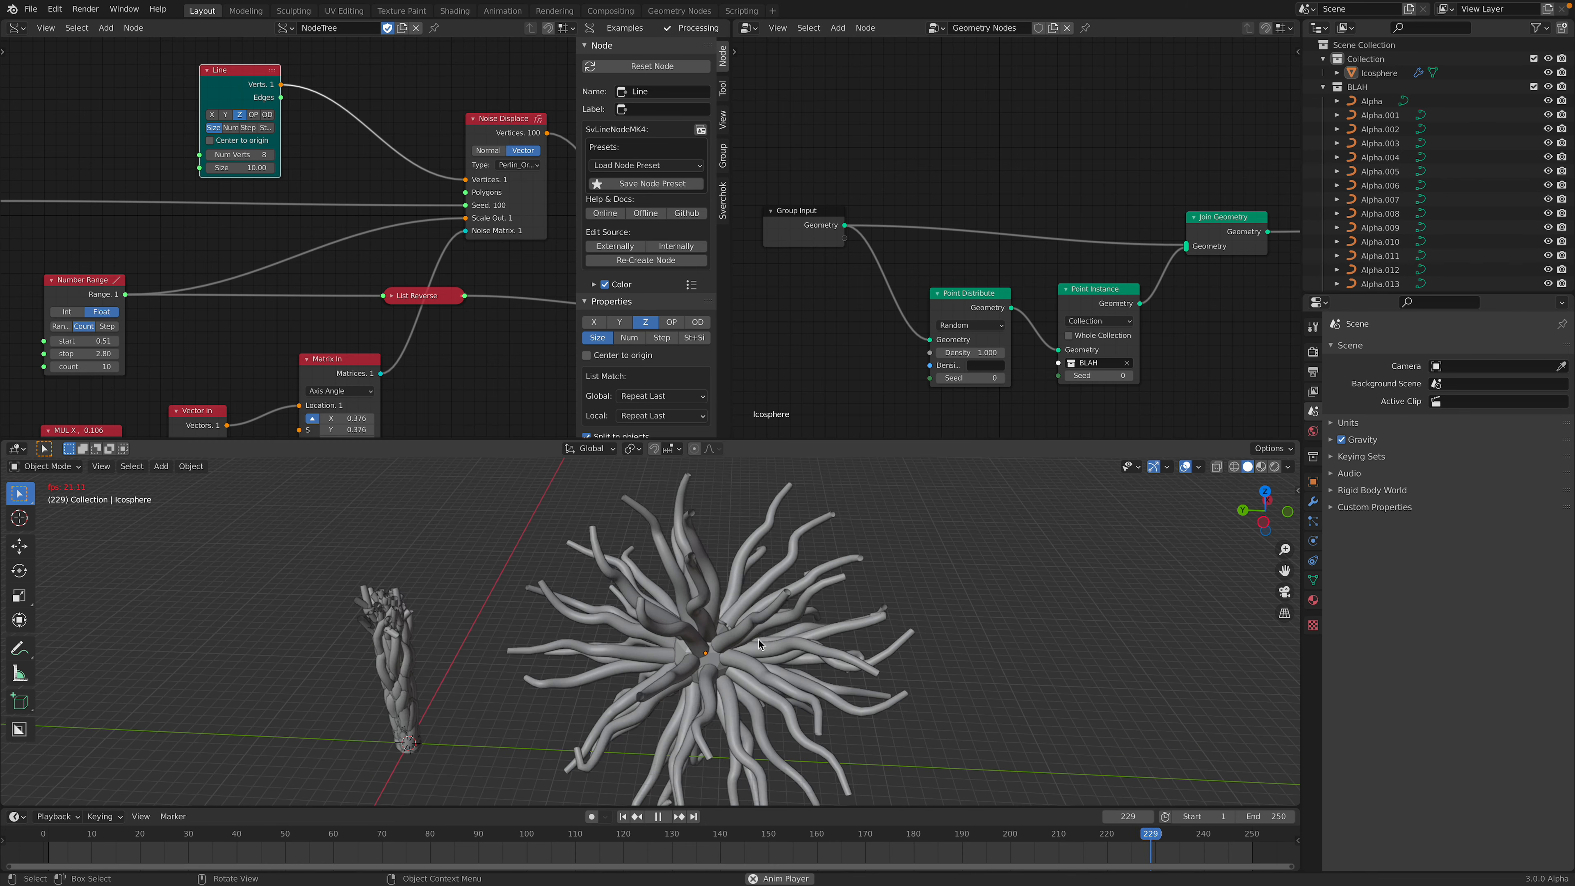
key(space)
- Adjust the y value of the Multiply node driven by Frame Info to 0.08
middle_drag(281, 246, 377, 105)
scroll(274, 289, up, 1)
middle_drag(274, 288, 432, 260)
drag(342, 329, 344, 330)
click(394, 359)
middle_drag(459, 356, 287, 387)
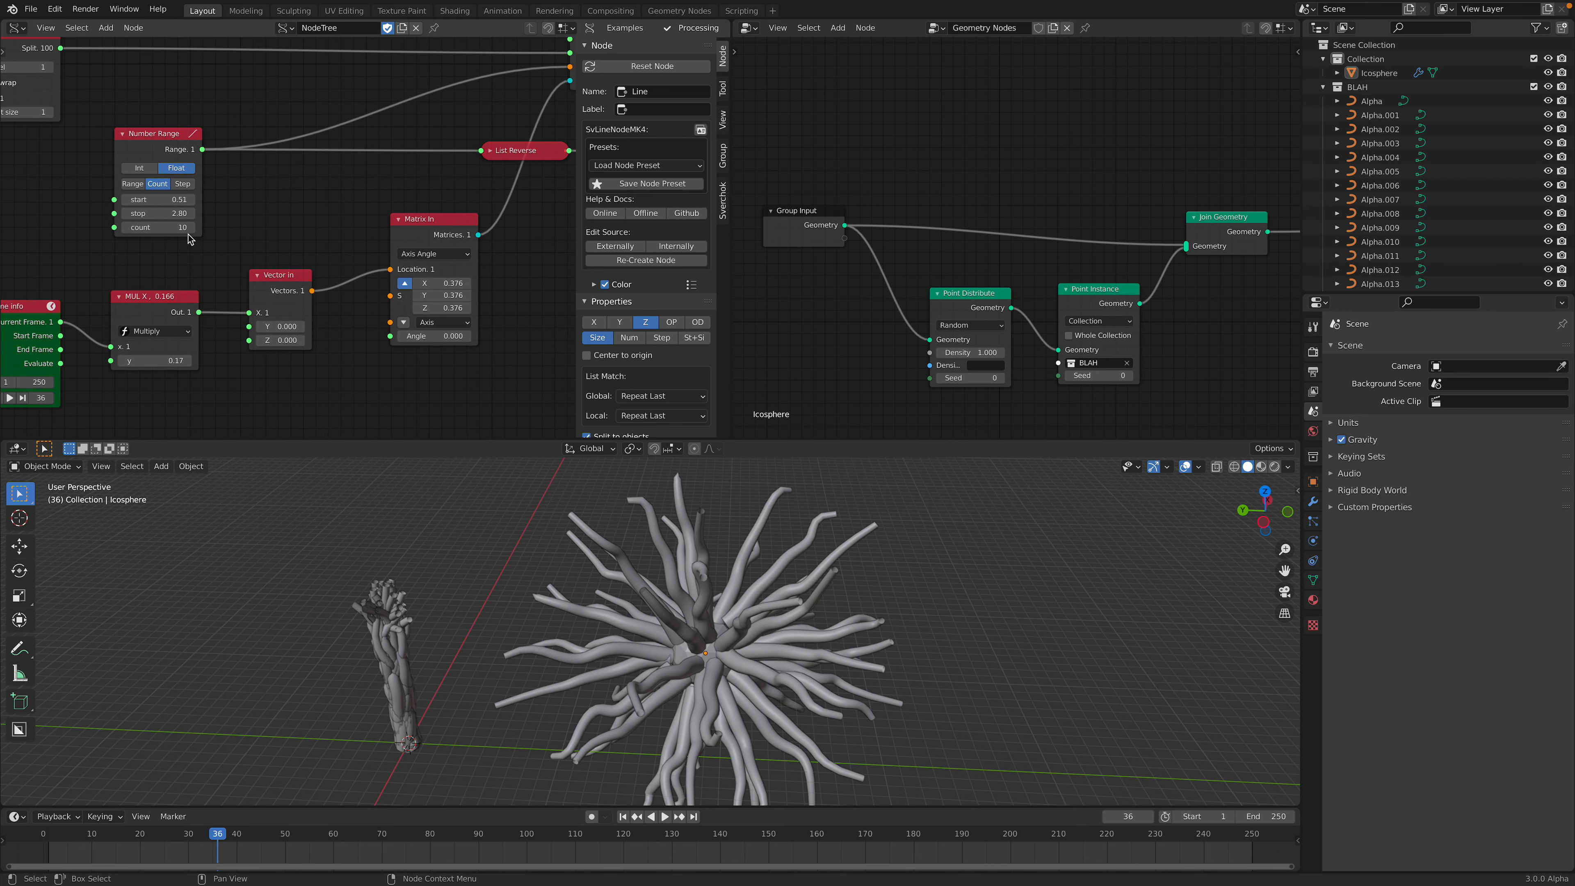
mouse_move(175, 360)
mouse_down()
mouse_move(151, 360)
mouse_move(176, 359)
mouse_up()
- Set the float Number Range's start to -0.40 and stop to 4.71, and play the animation to check it
mouse_move(158, 213)
mouse_down()
mouse_move(176, 213)
mouse_move(149, 199)
mouse_up()
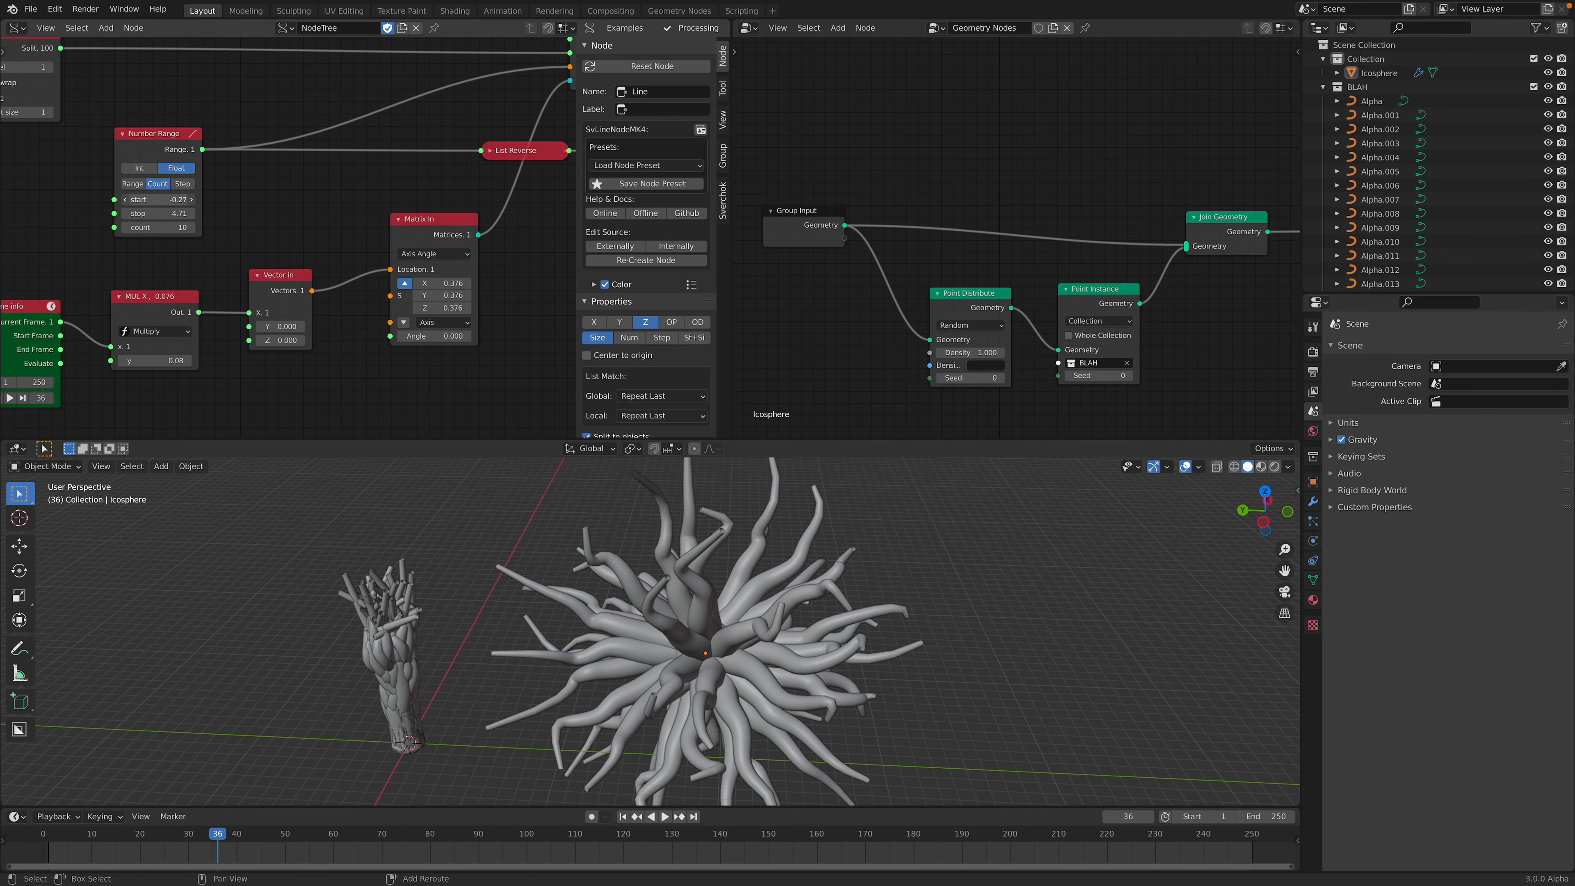
scroll(922, 549, down, 1)
key(space)
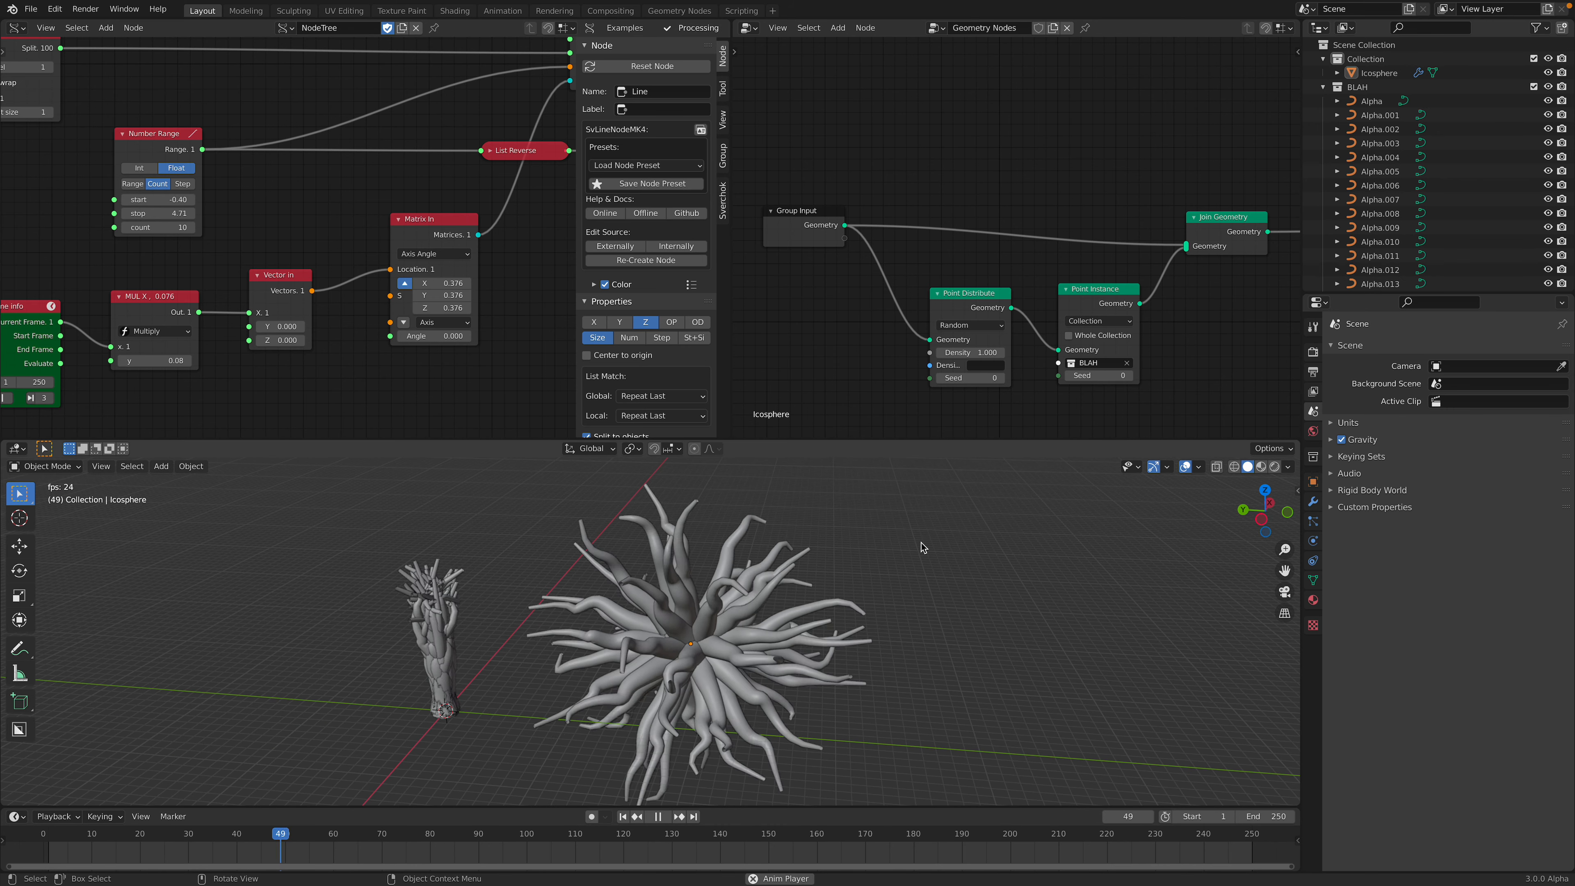
mouse_move(850, 614)
middle_down()
mouse_move(872, 566)
mouse_move(835, 610)
middle_up()
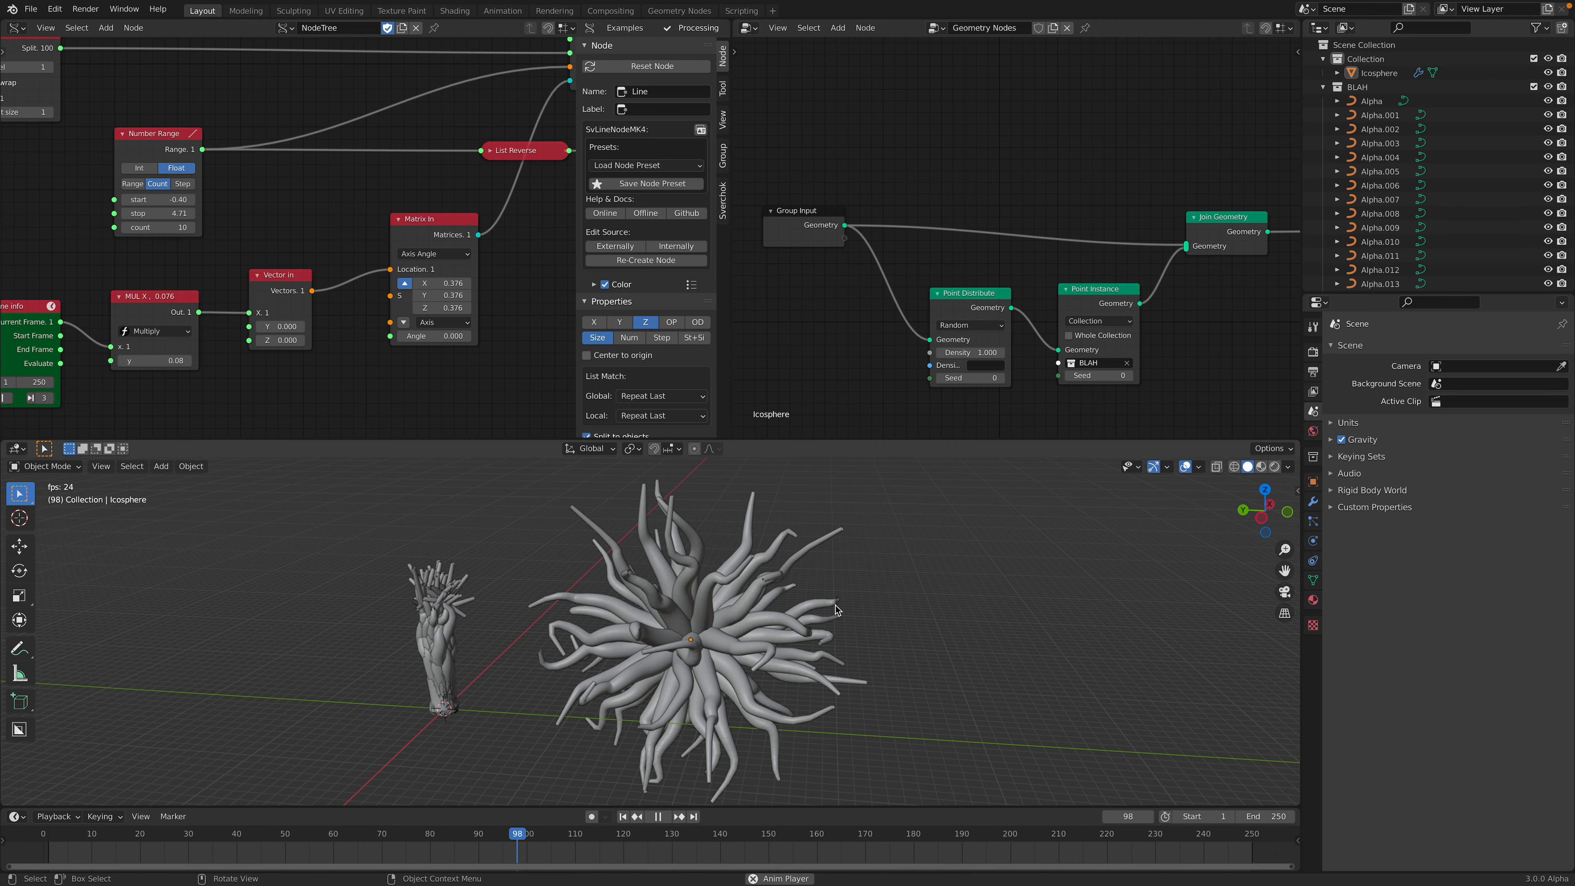
key(space)
scroll(527, 298, down, 4)
middle_drag(626, 562, 594, 561)
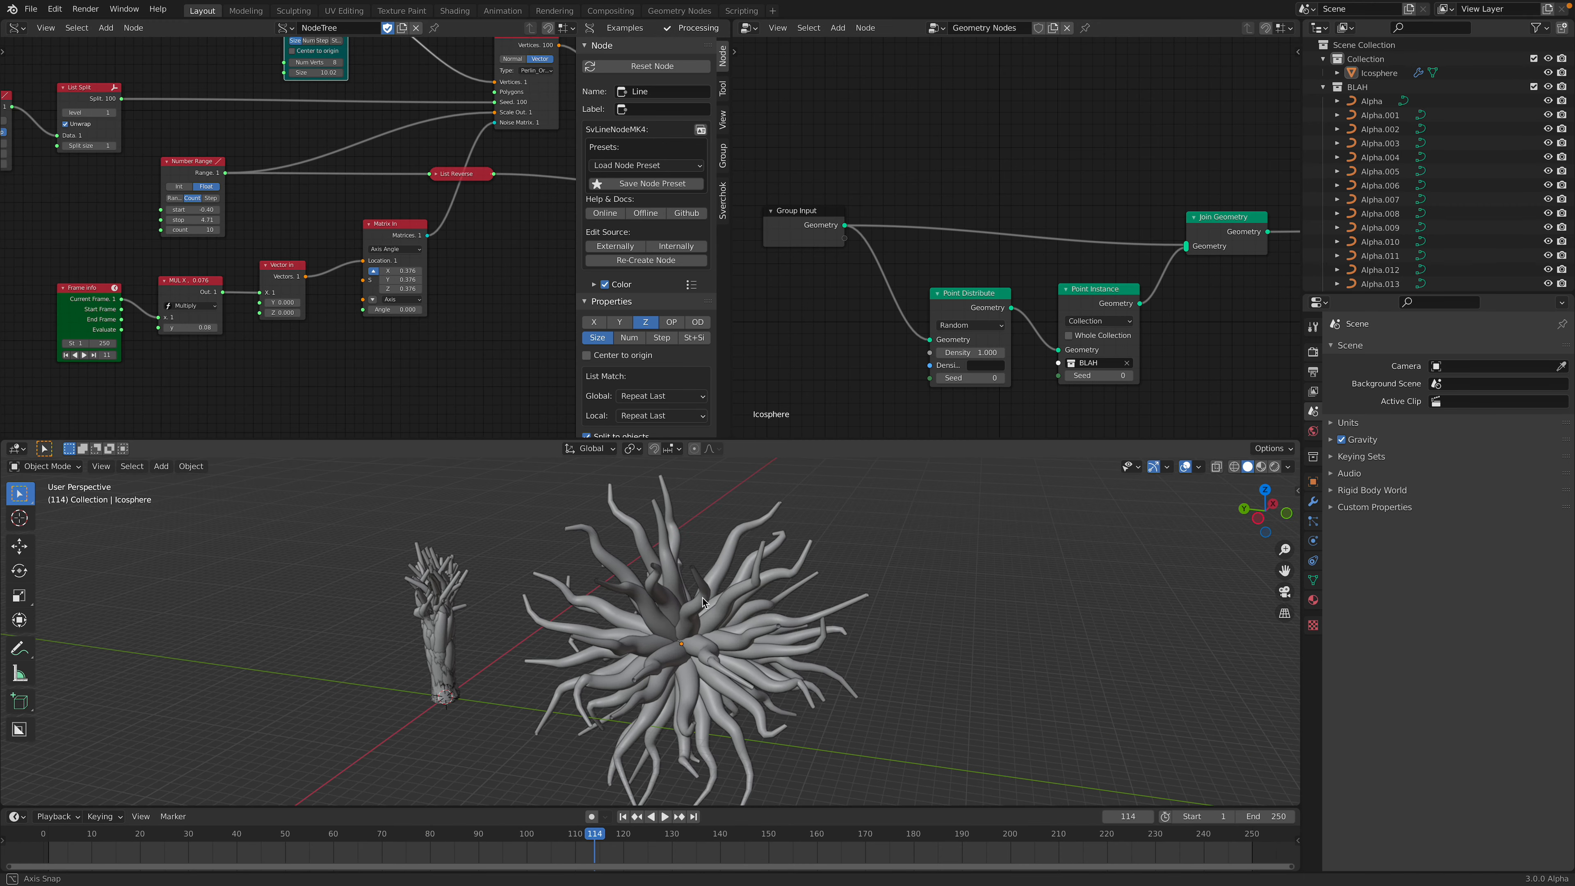
scroll(509, 273, down, 2)
- Look over the browser's Stack Exchange question about the Sapling Tree Gen radius scale and return to Blender
key(ctrl+Right)
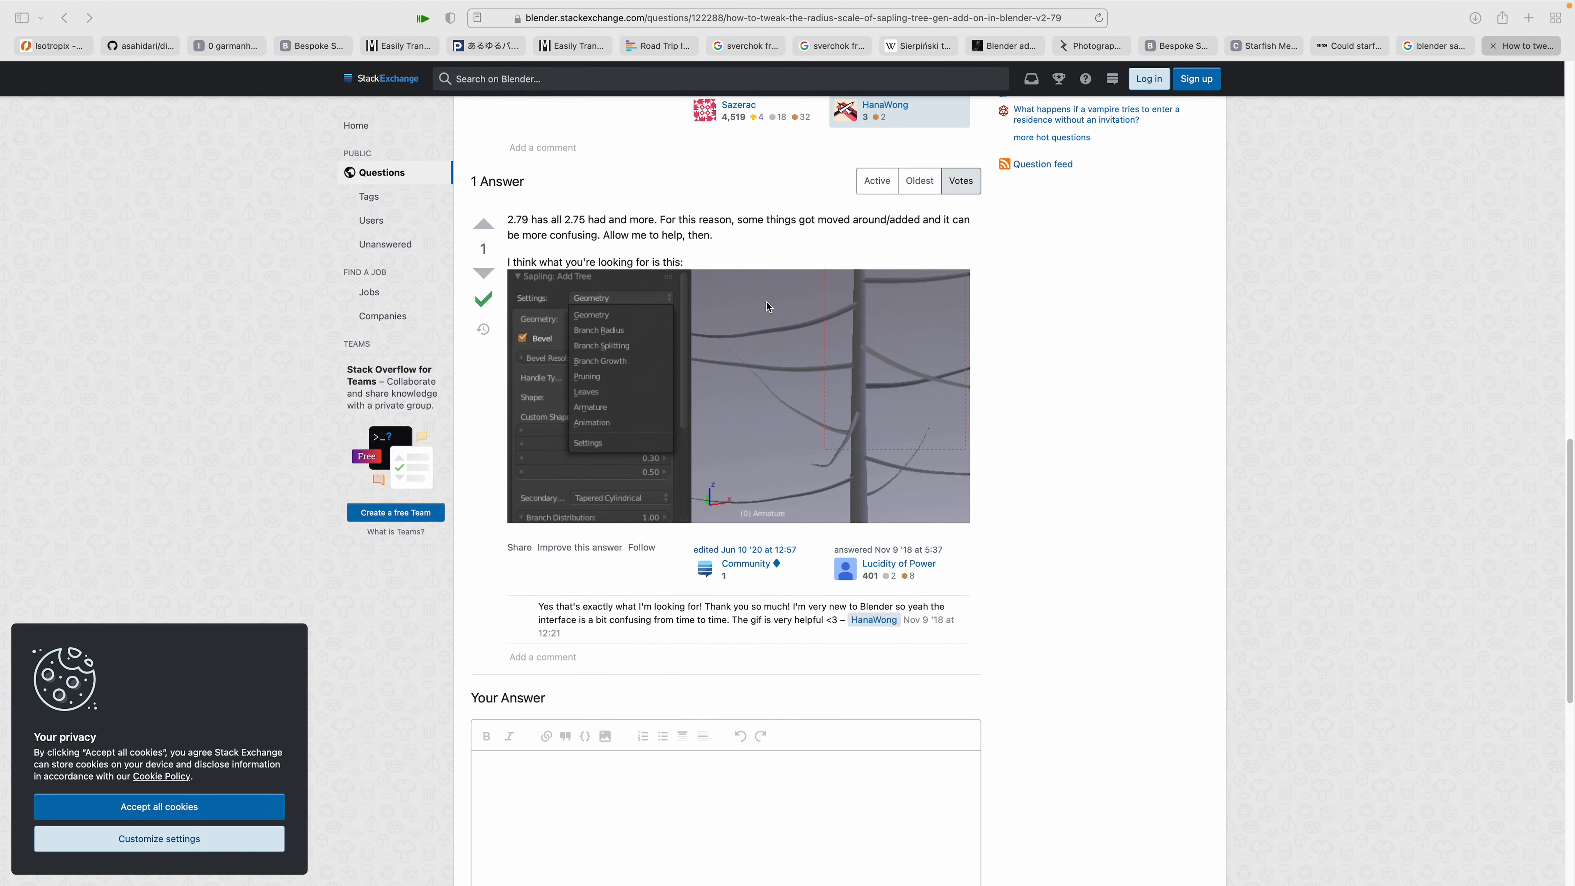
scroll(1429, 232, up, 15)
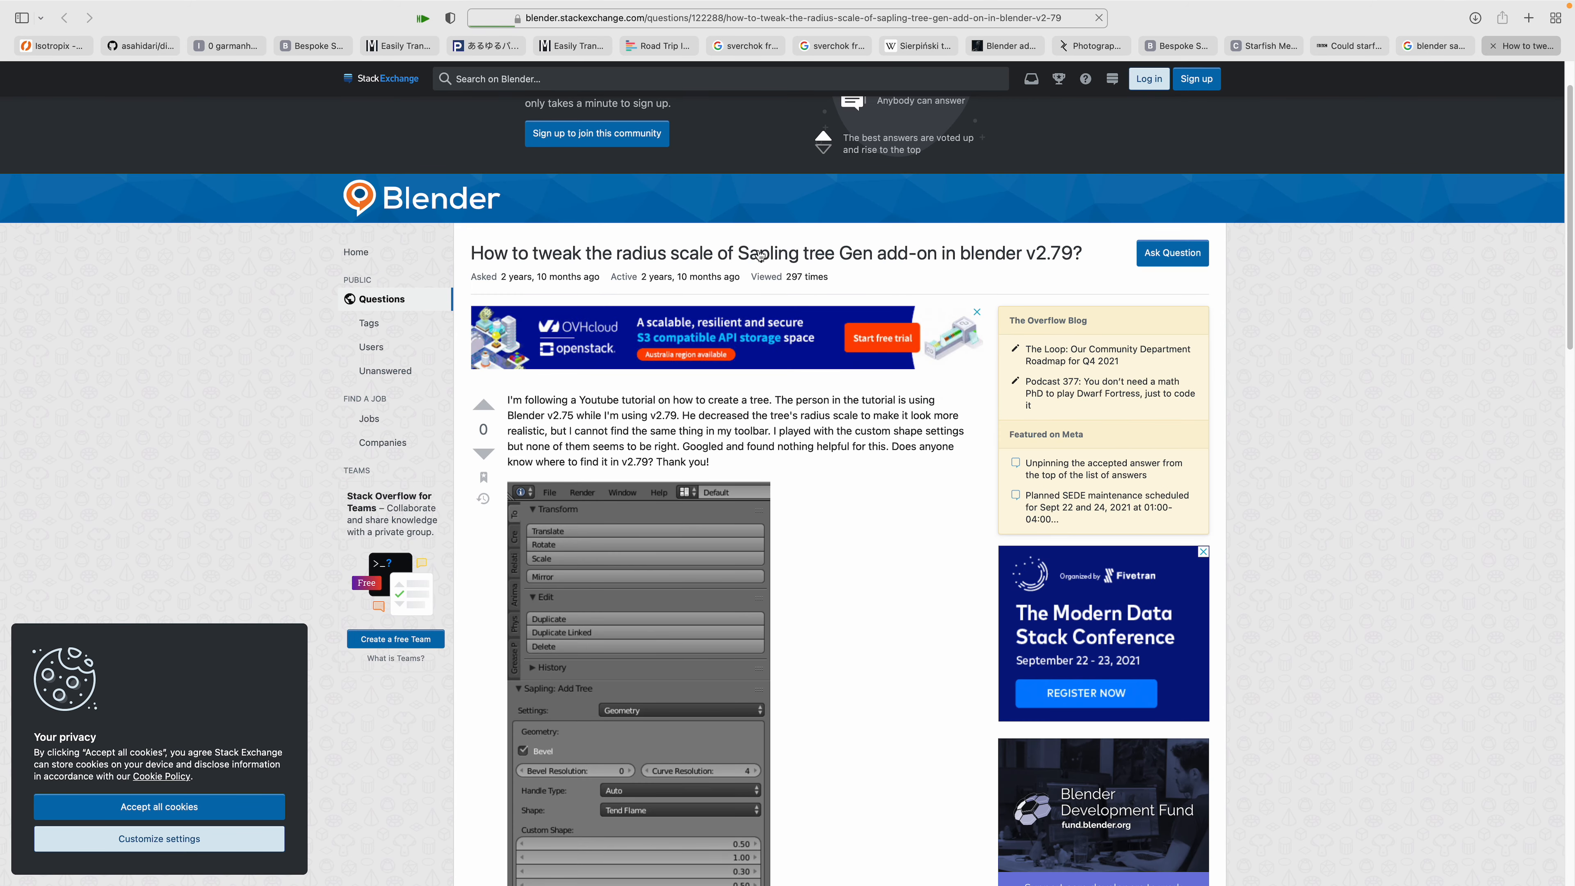
scroll(879, 428, down, 1)
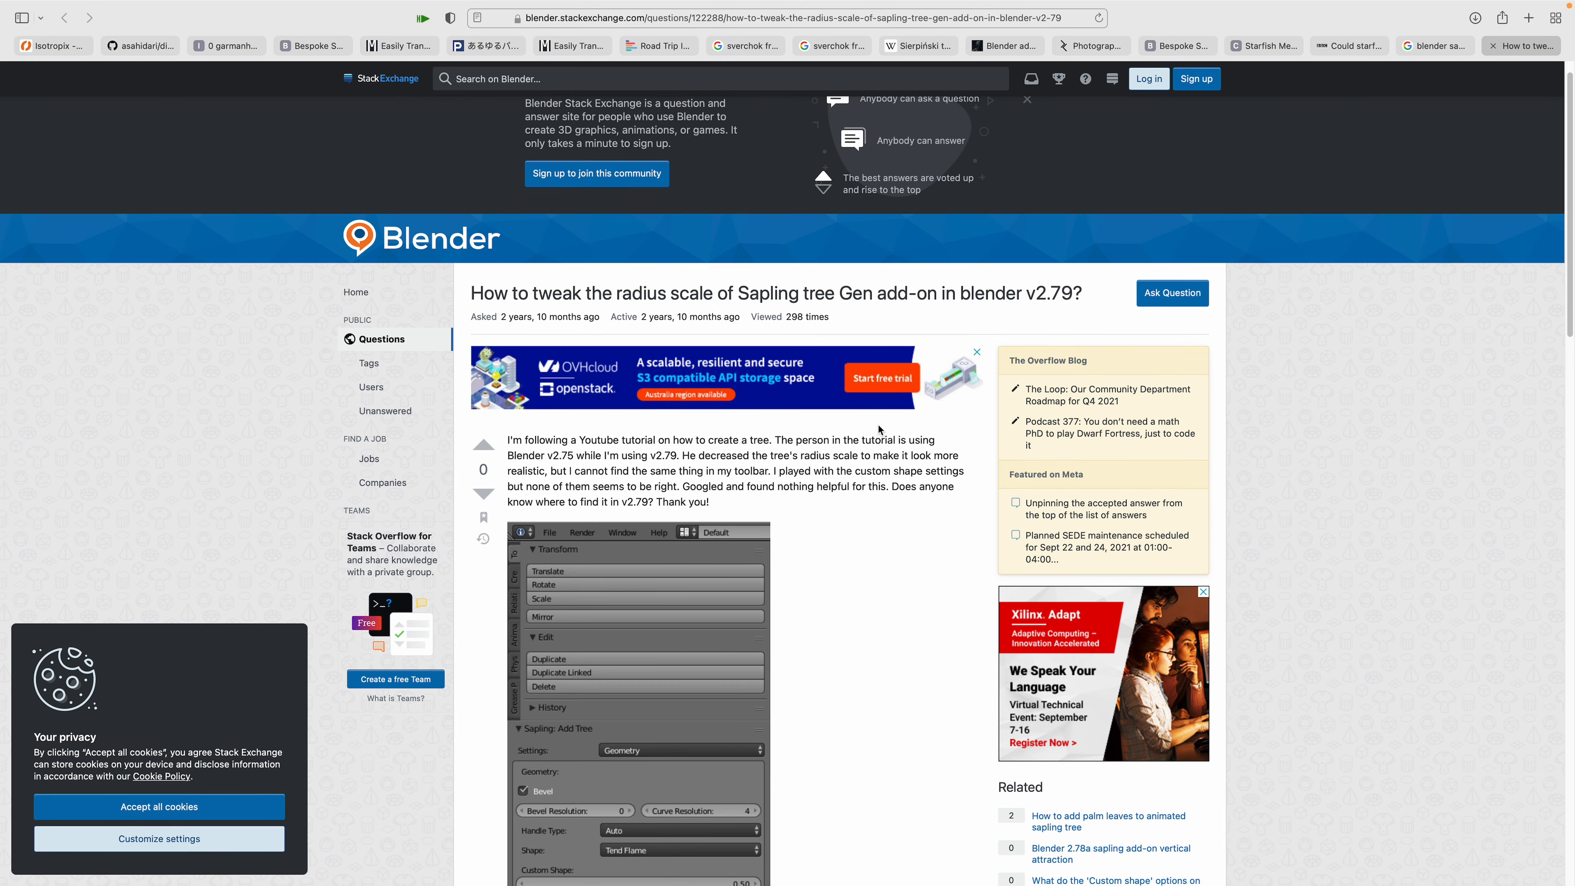
key(ctrl+Left)
- Select the icosphere, split the 3D viewport to add a Spreadsheet area beside it, and save the file
click(739, 570)
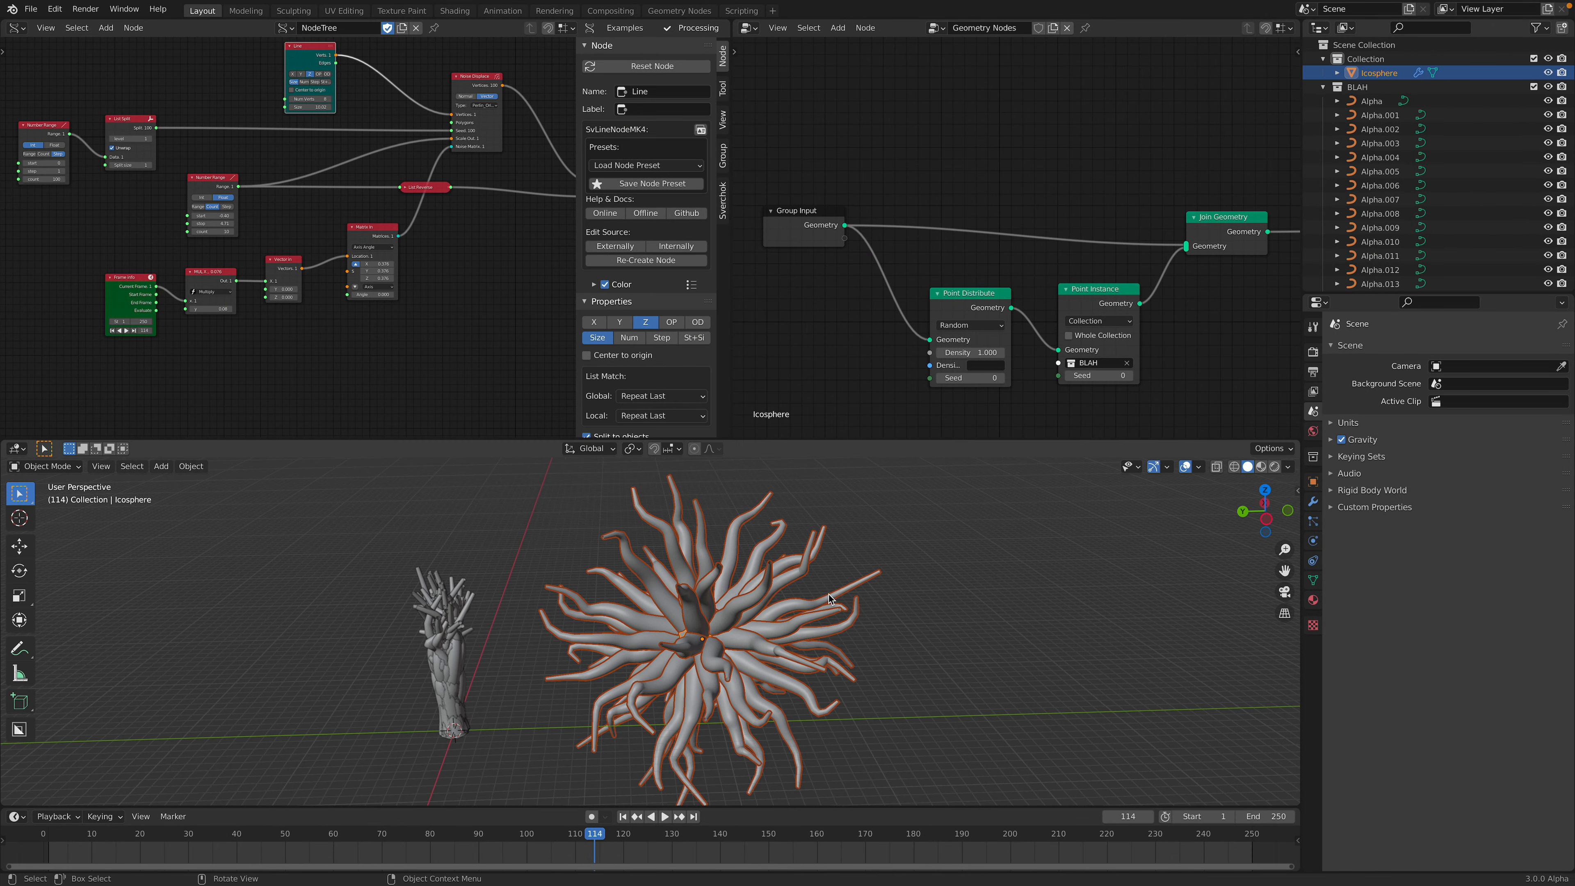
drag(983, 439, 763, 269)
key(ctrl+s)
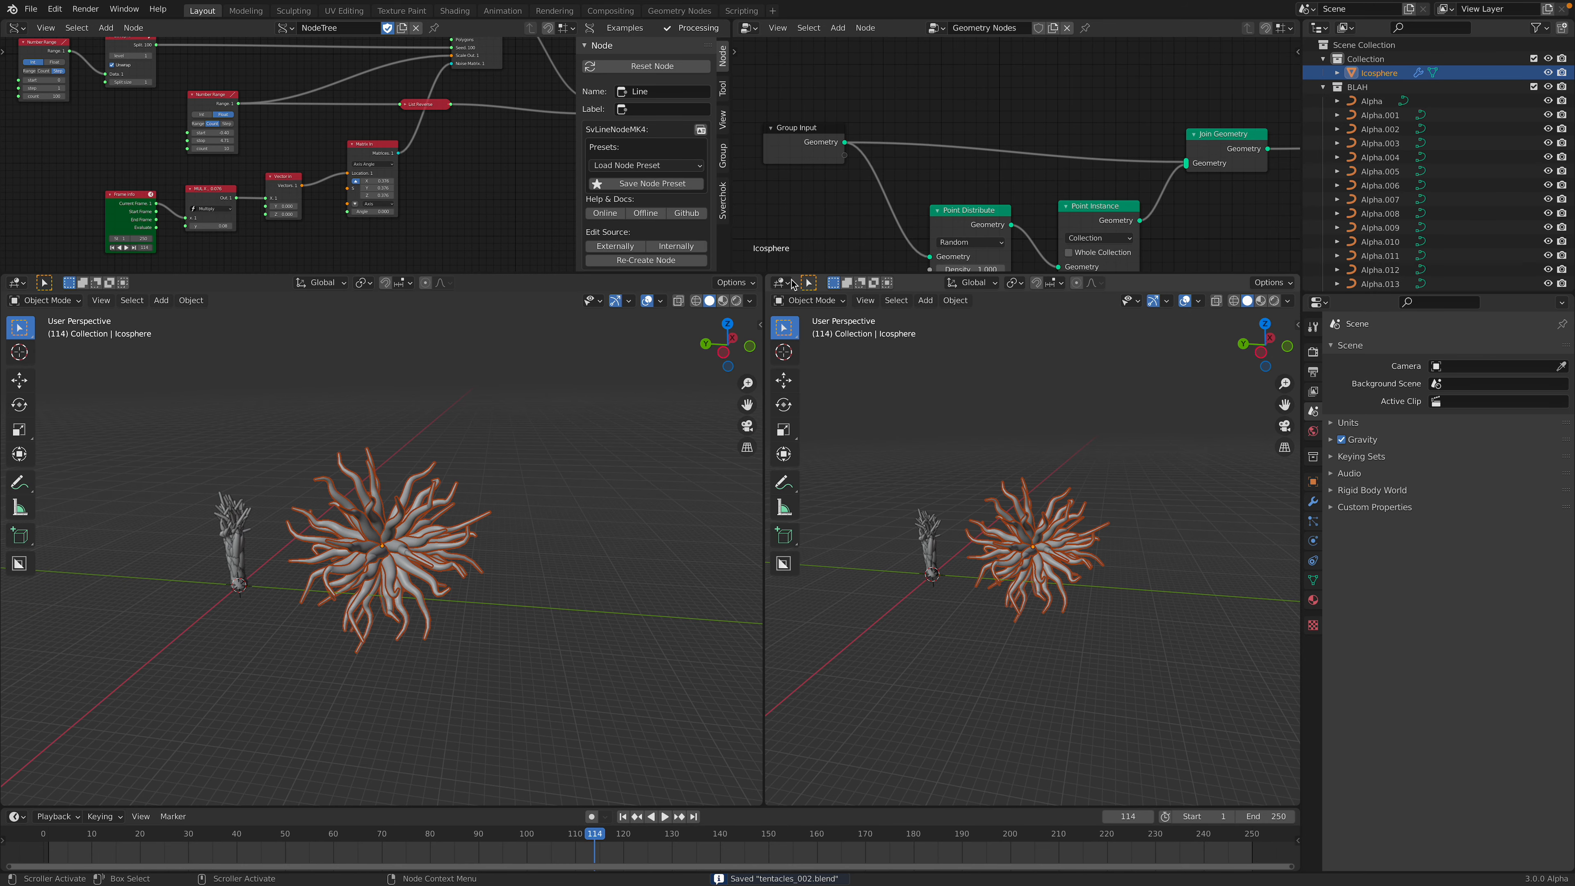
click(783, 283)
click(1202, 384)
scroll(533, 490, up, 4)
shift+middle_drag(533, 491, 644, 459)
- Inspect the icosphere's evaluated mesh, curve and point cloud domains in the Spreadsheet, ending with its instances
click(825, 385)
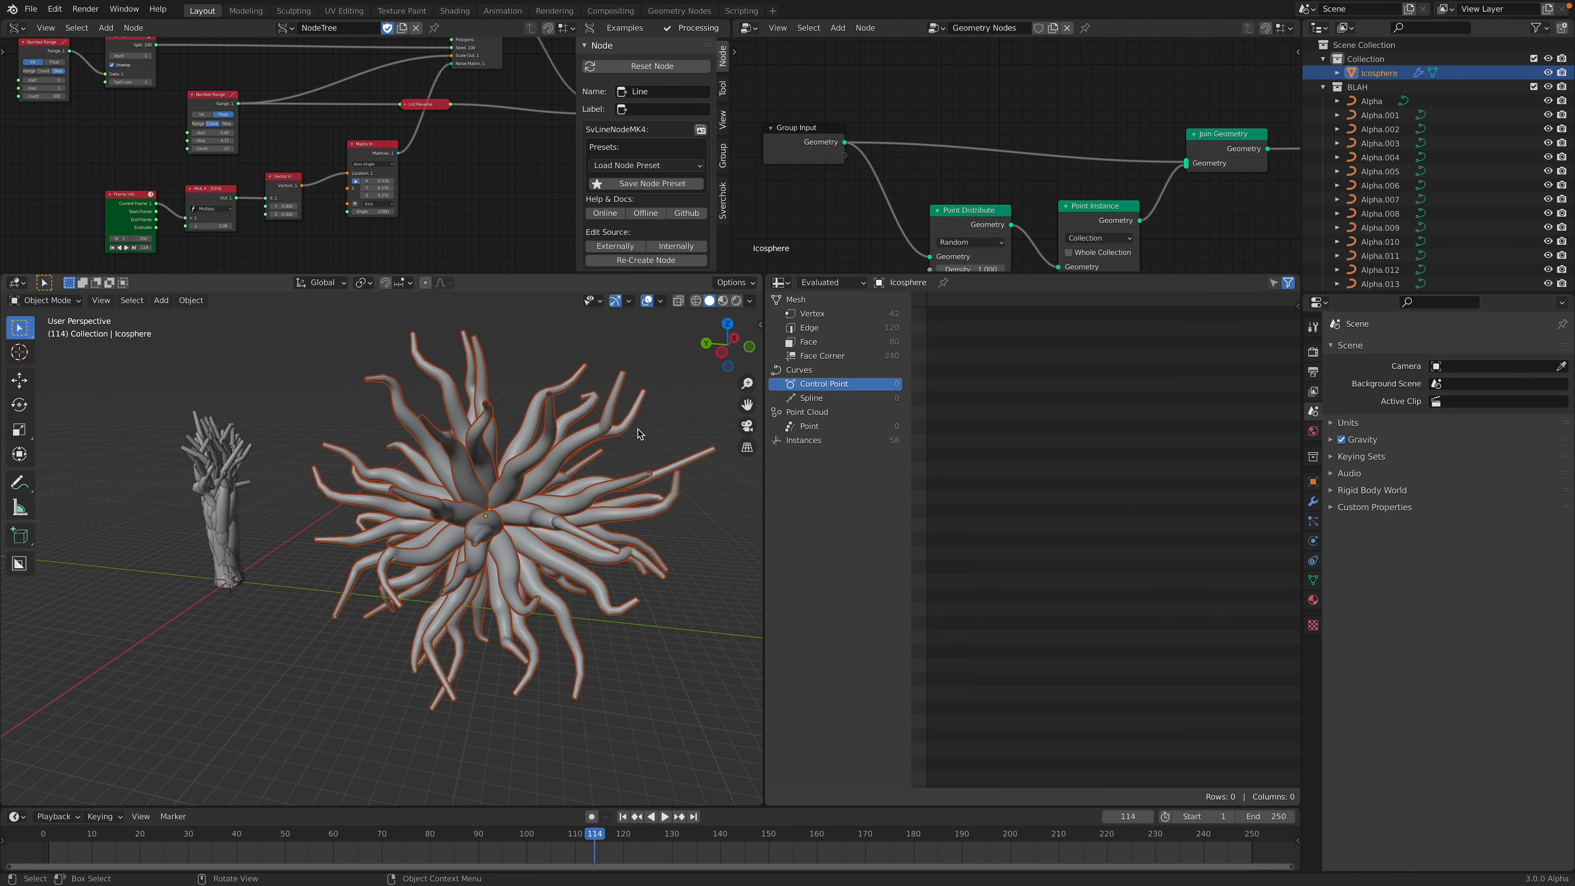
click(836, 399)
click(839, 385)
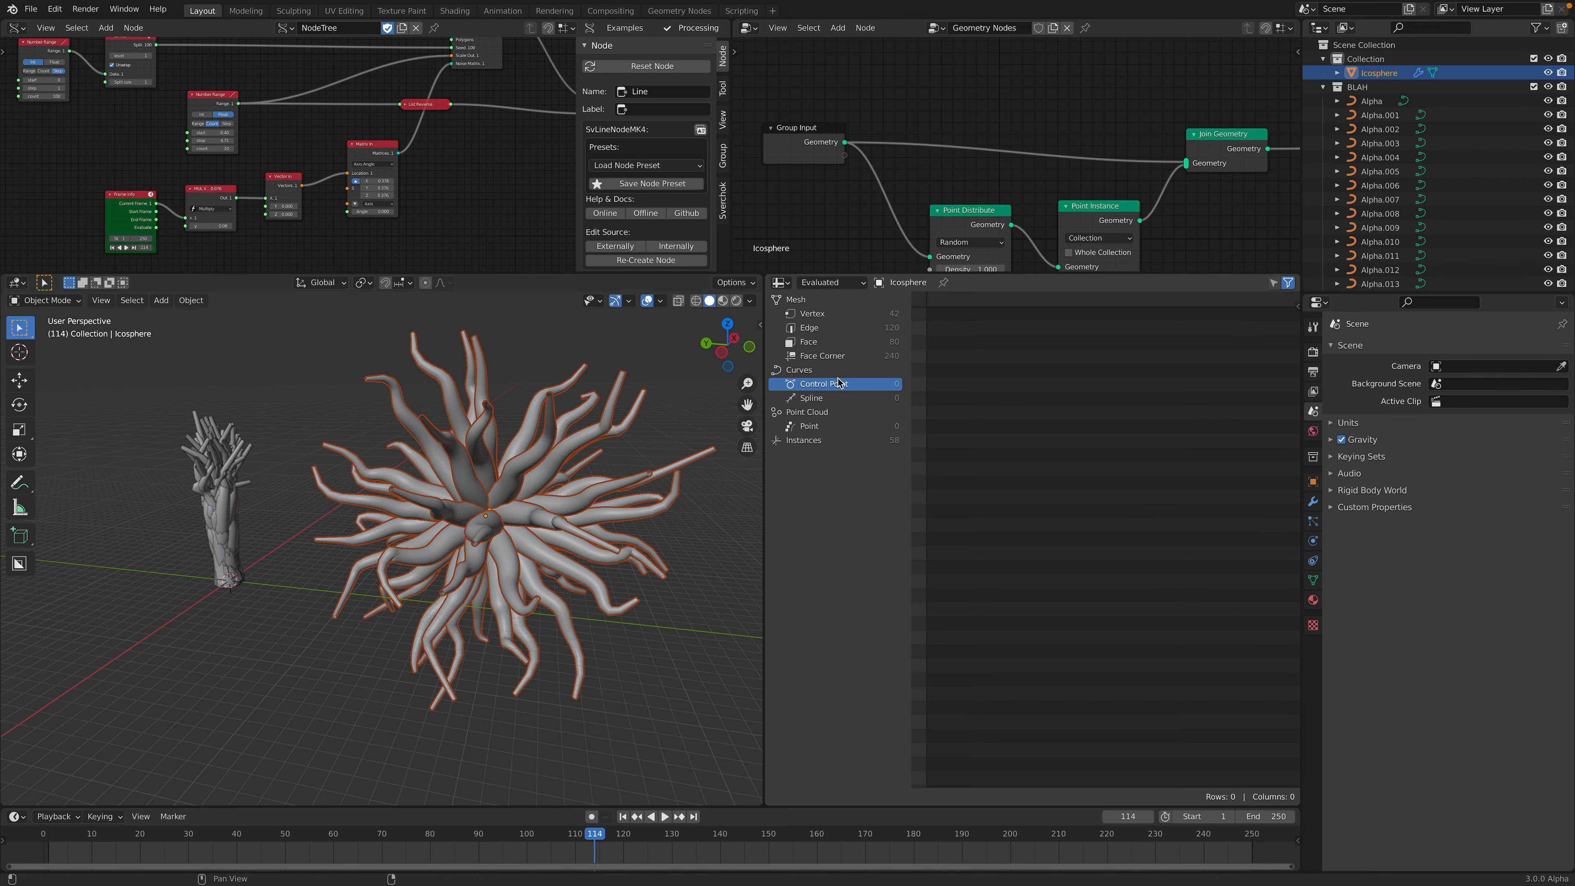
click(837, 358)
click(843, 339)
click(841, 312)
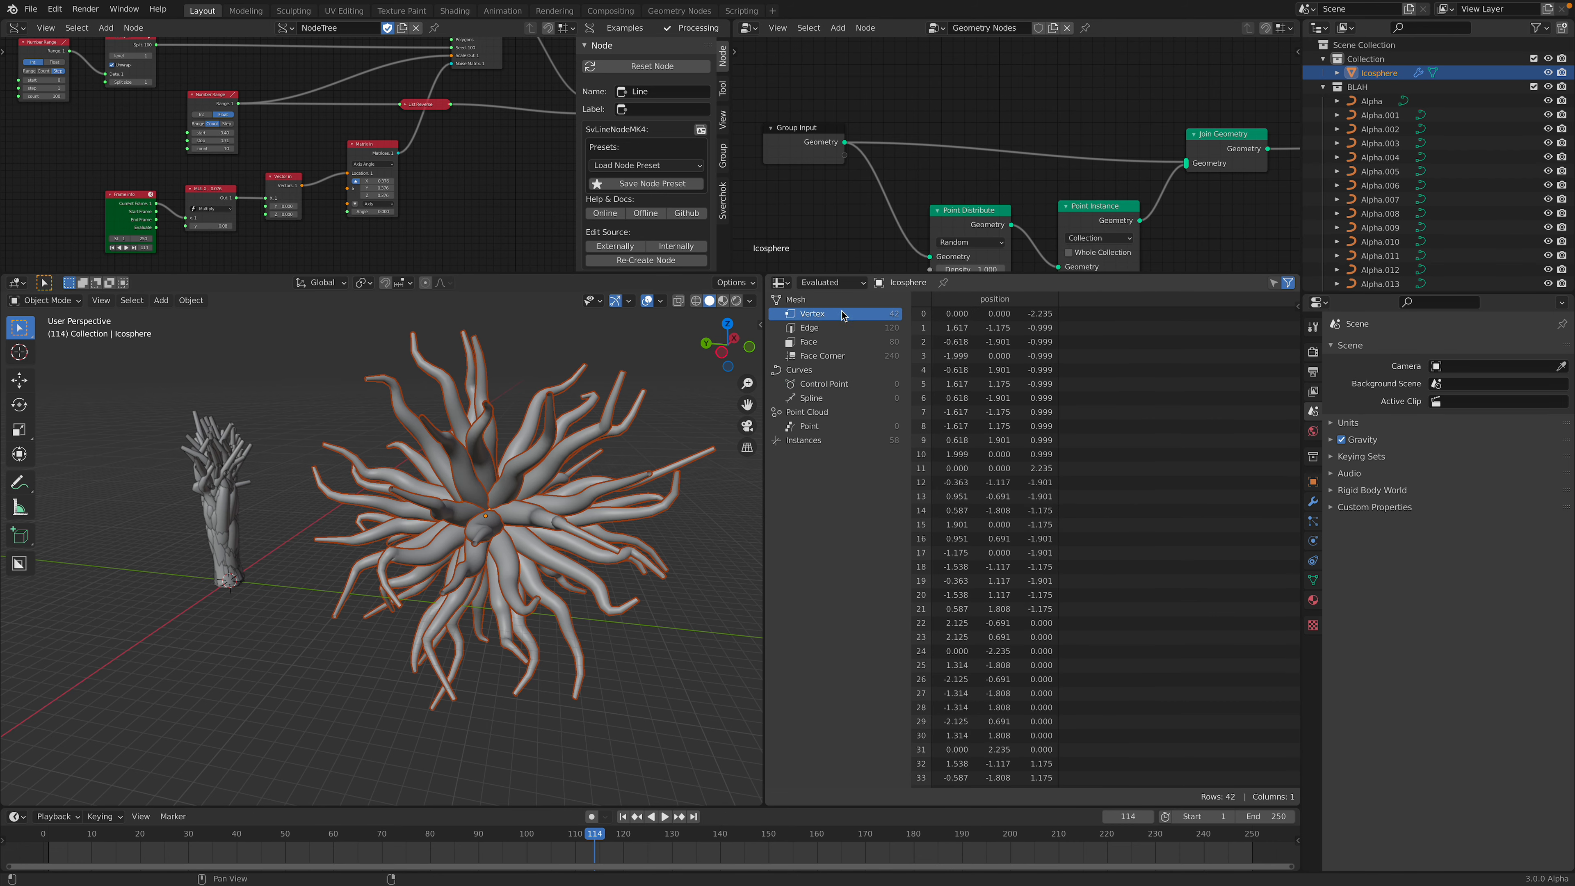
click(842, 328)
click(842, 342)
click(842, 356)
click(841, 384)
click(838, 398)
click(838, 425)
click(836, 398)
click(881, 441)
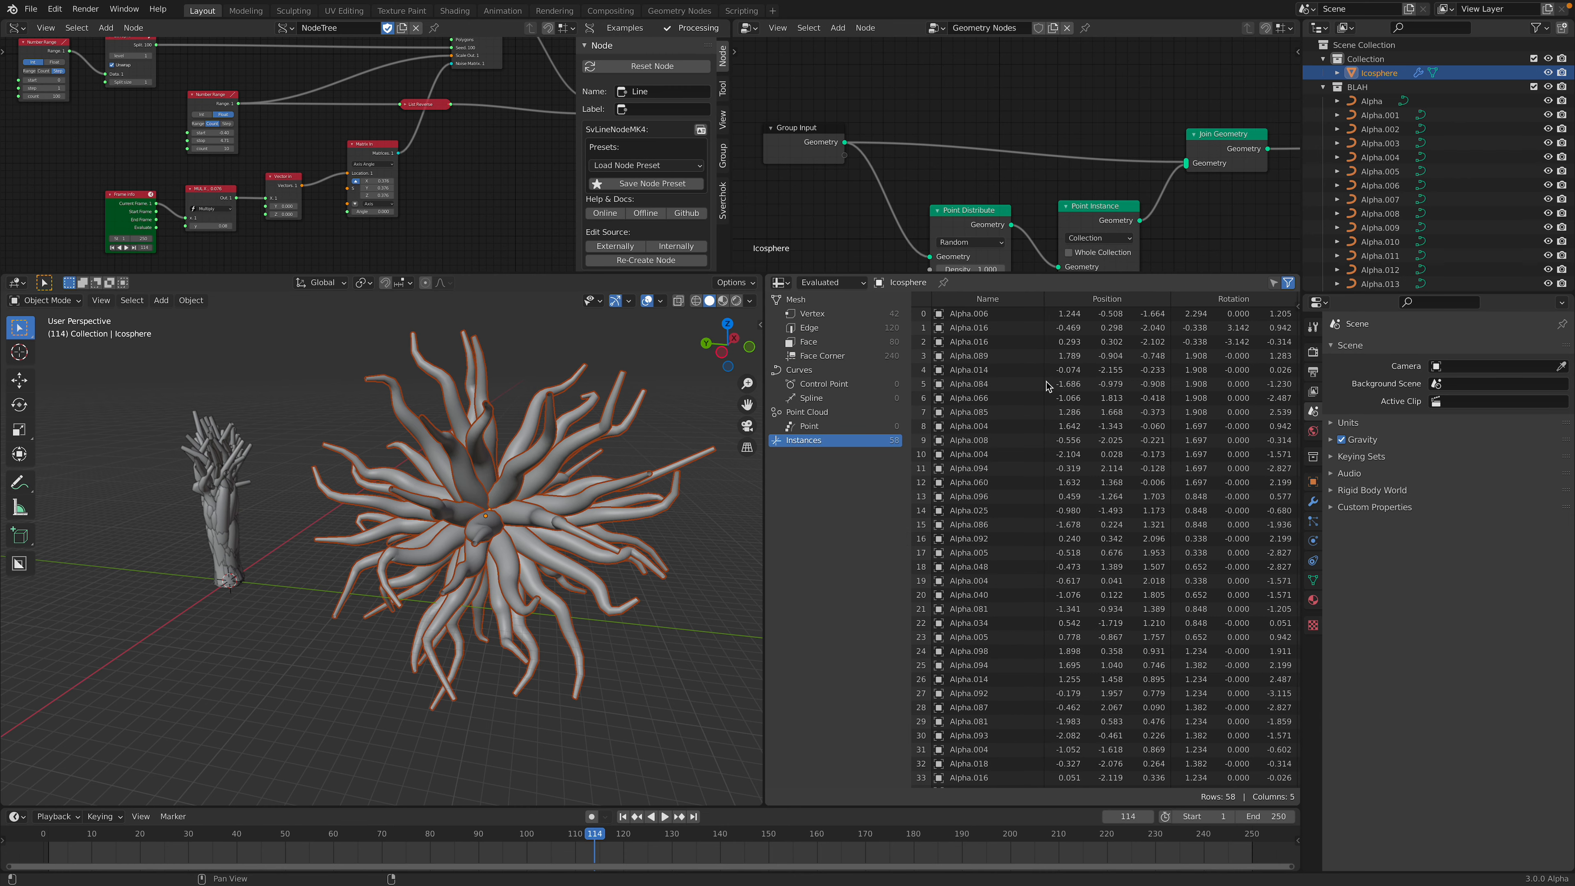
mouse_move(1050, 785)
mouse_down()
mouse_move(1221, 783)
mouse_move(1079, 780)
mouse_up()
- Deselect the icosphere, reframe the tentacles in the viewport and save the file
scroll(524, 546, down, 2)
middle_drag(499, 533, 536, 562)
key(alt+a)
shift+middle_drag(404, 481, 476, 483)
key(ctrl+s)
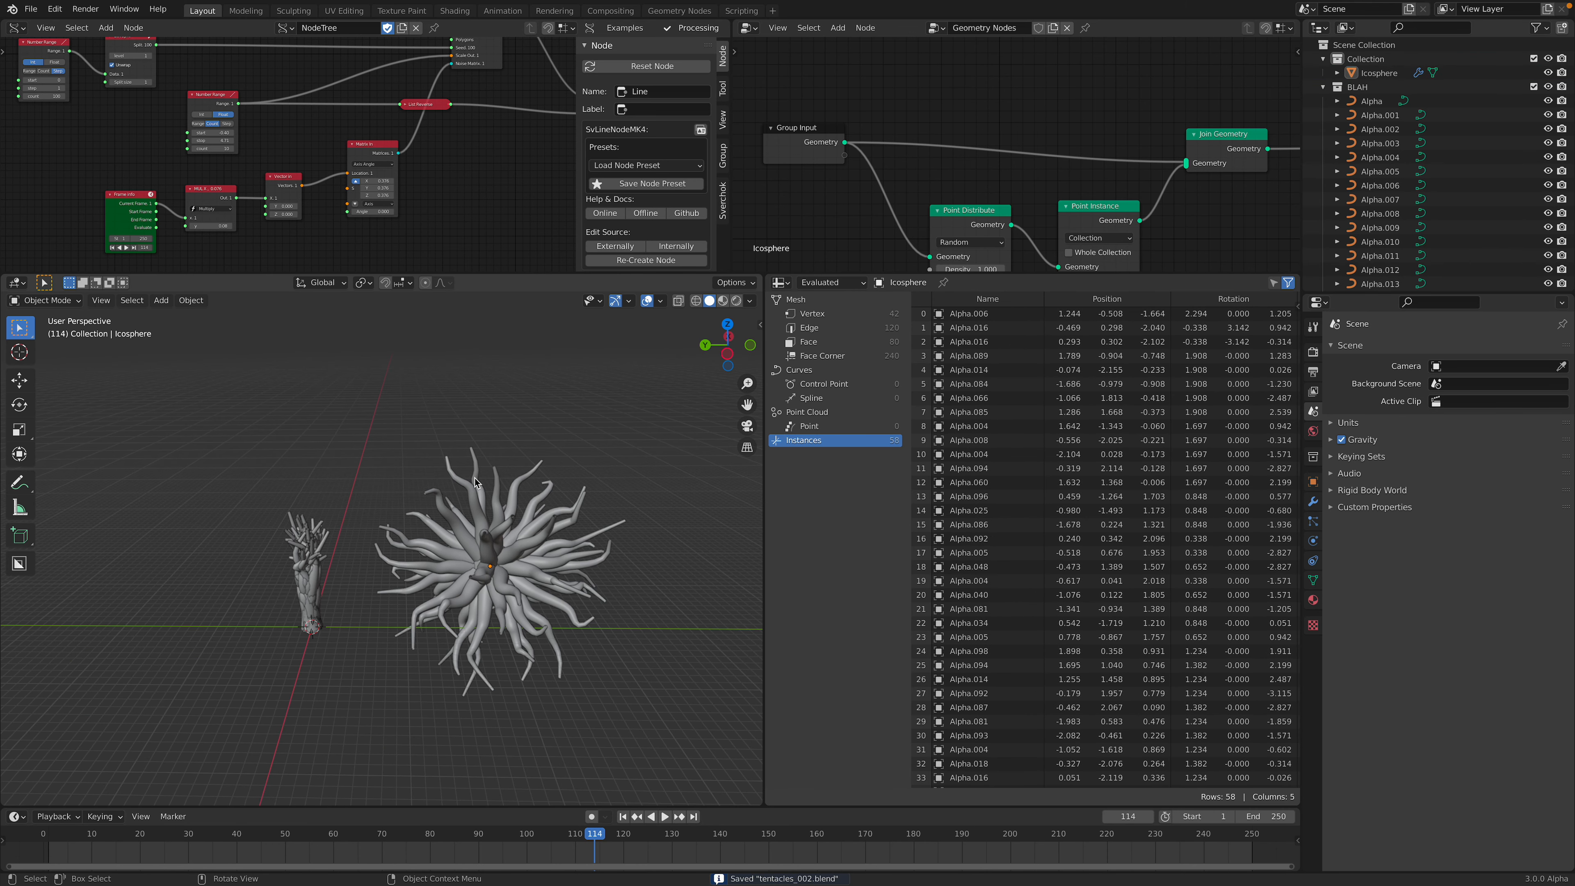